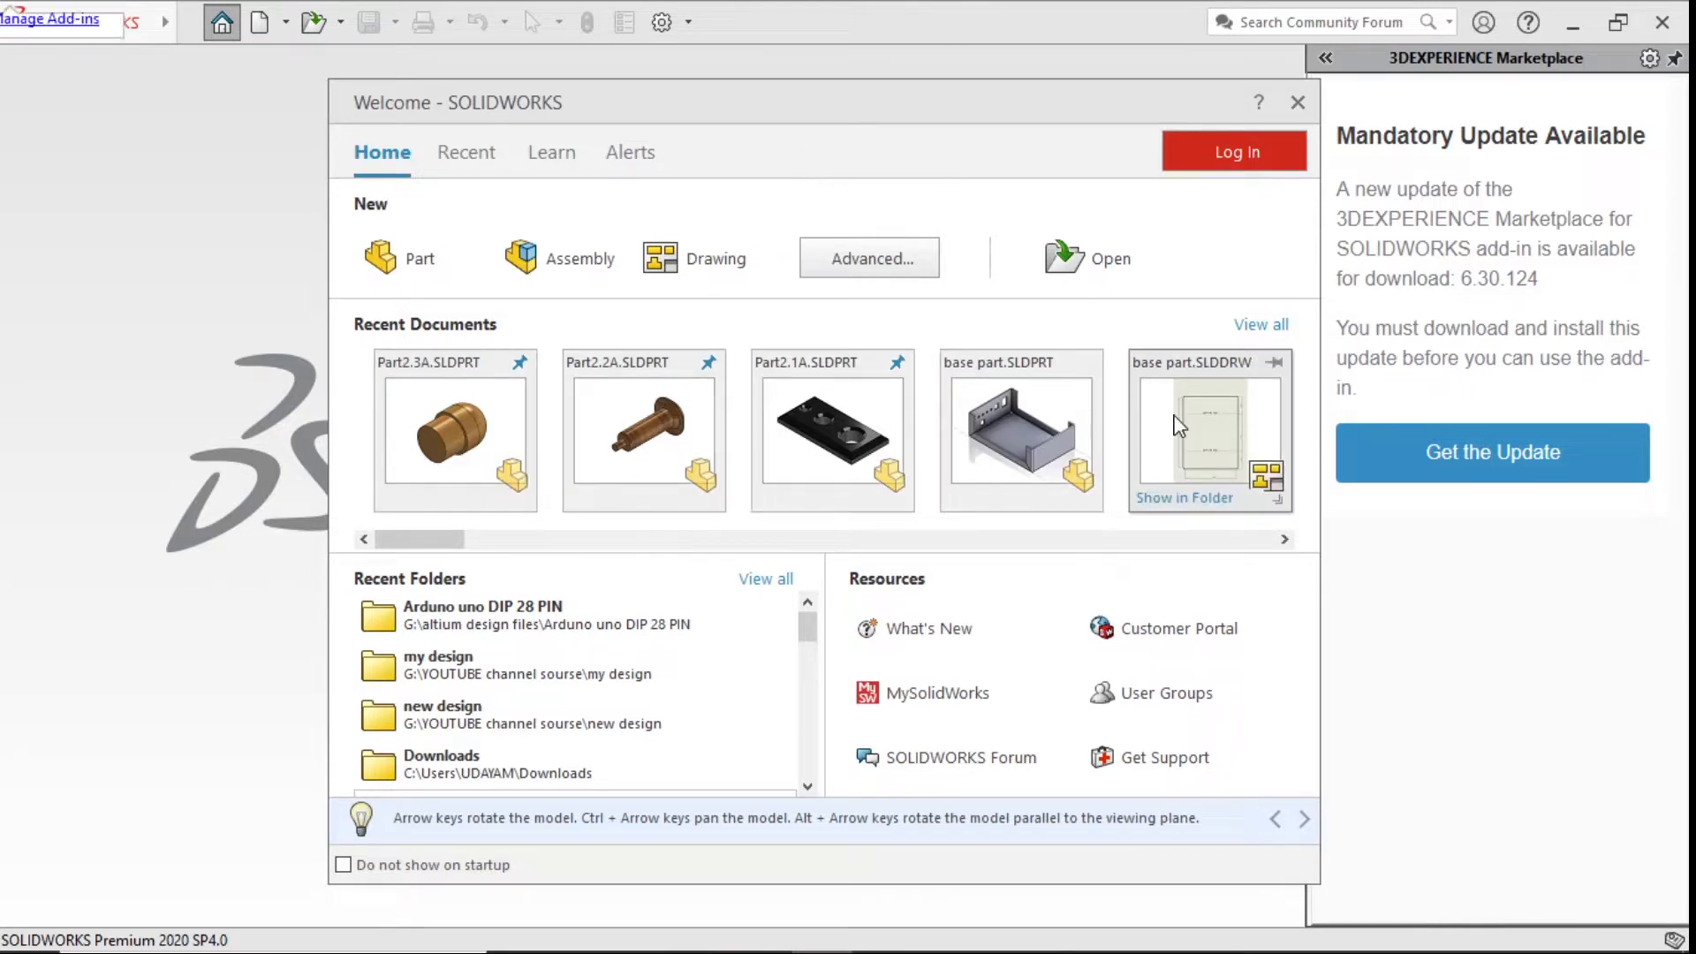
- Open the recent part base part.SLDPRT, flatten the sheet metal body and view the flat pattern face-on
click(1009, 430)
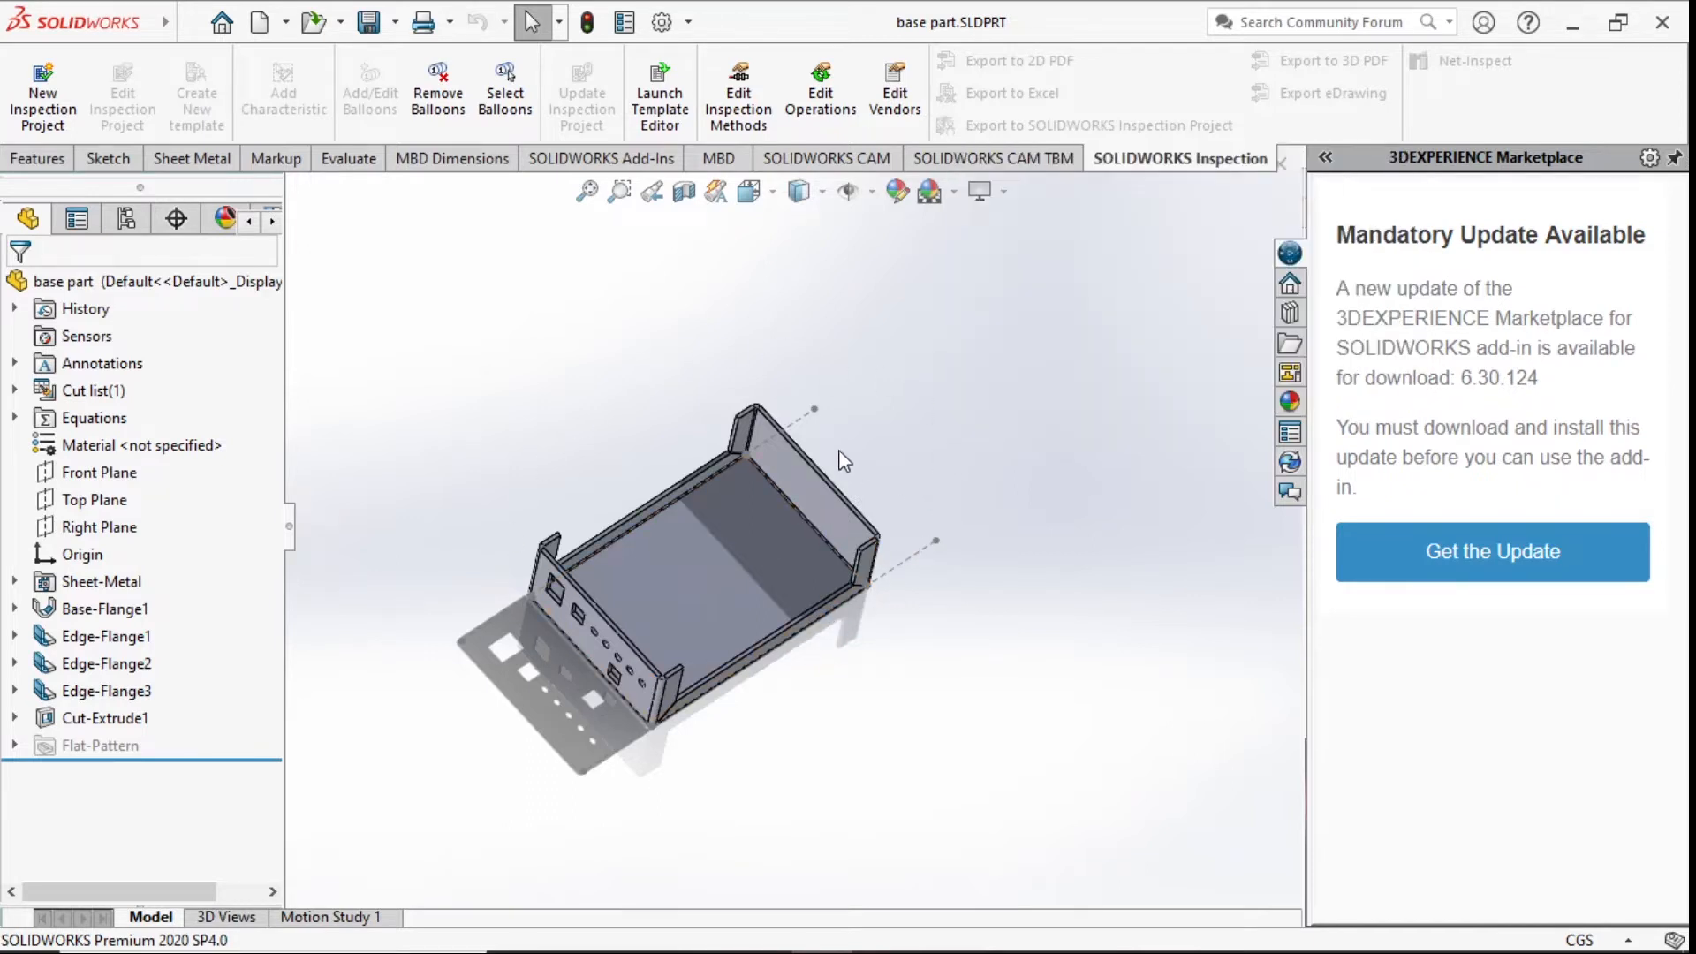
click(200, 161)
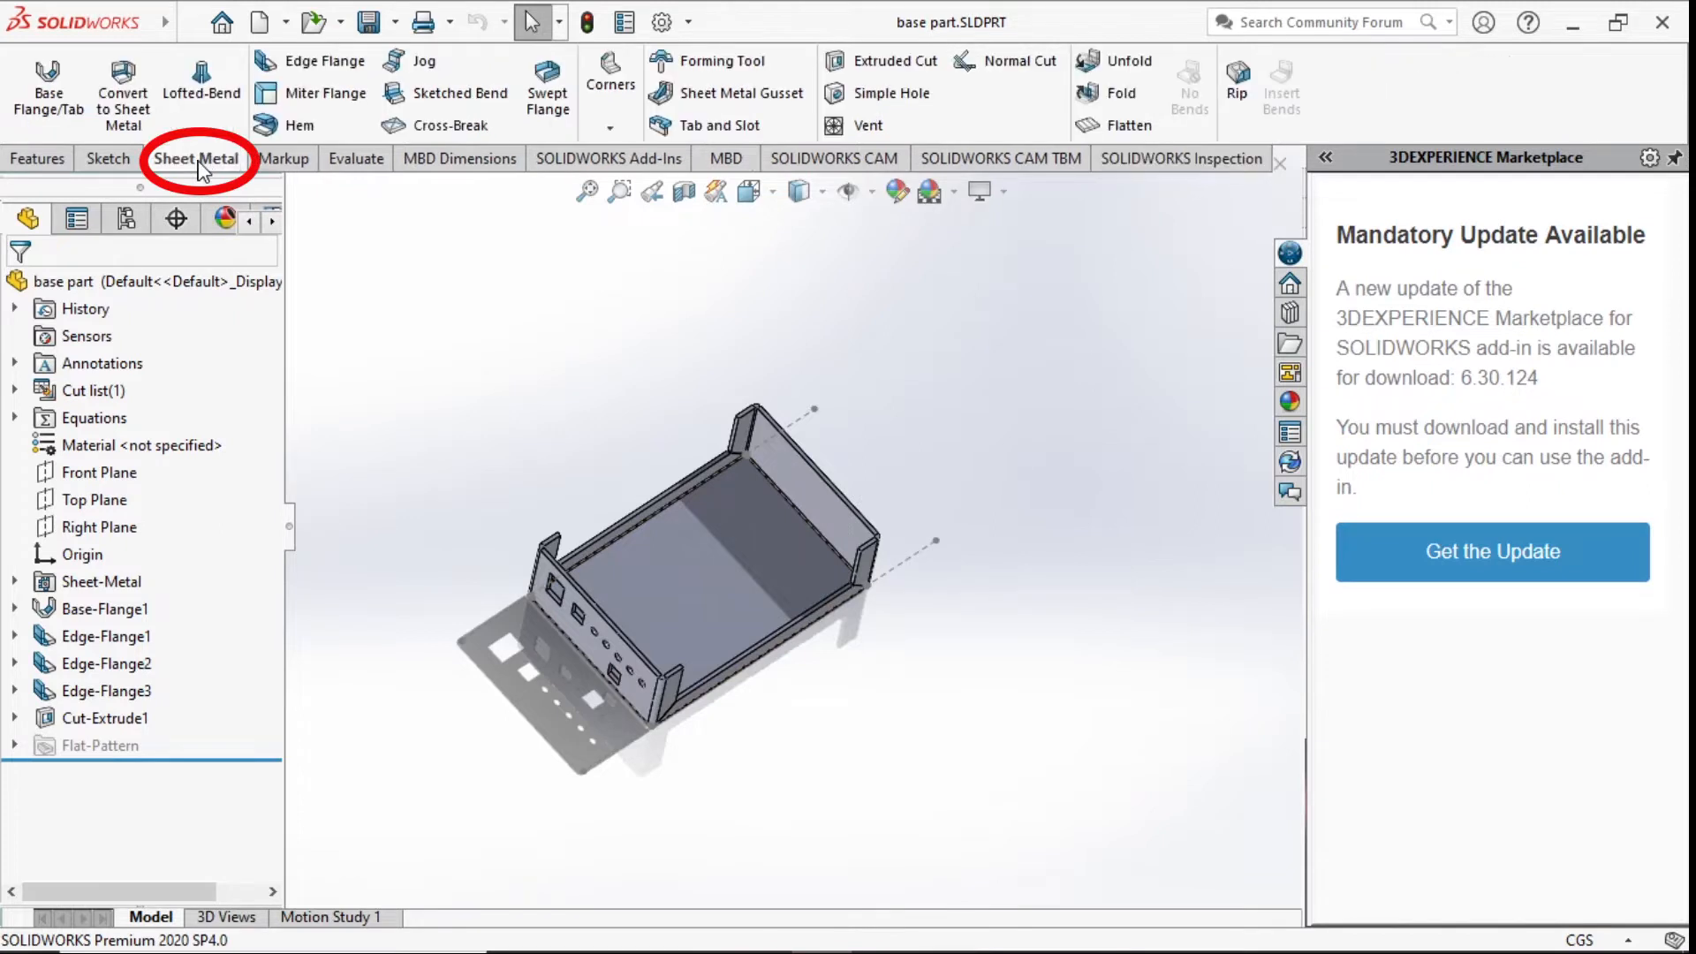
click(1125, 127)
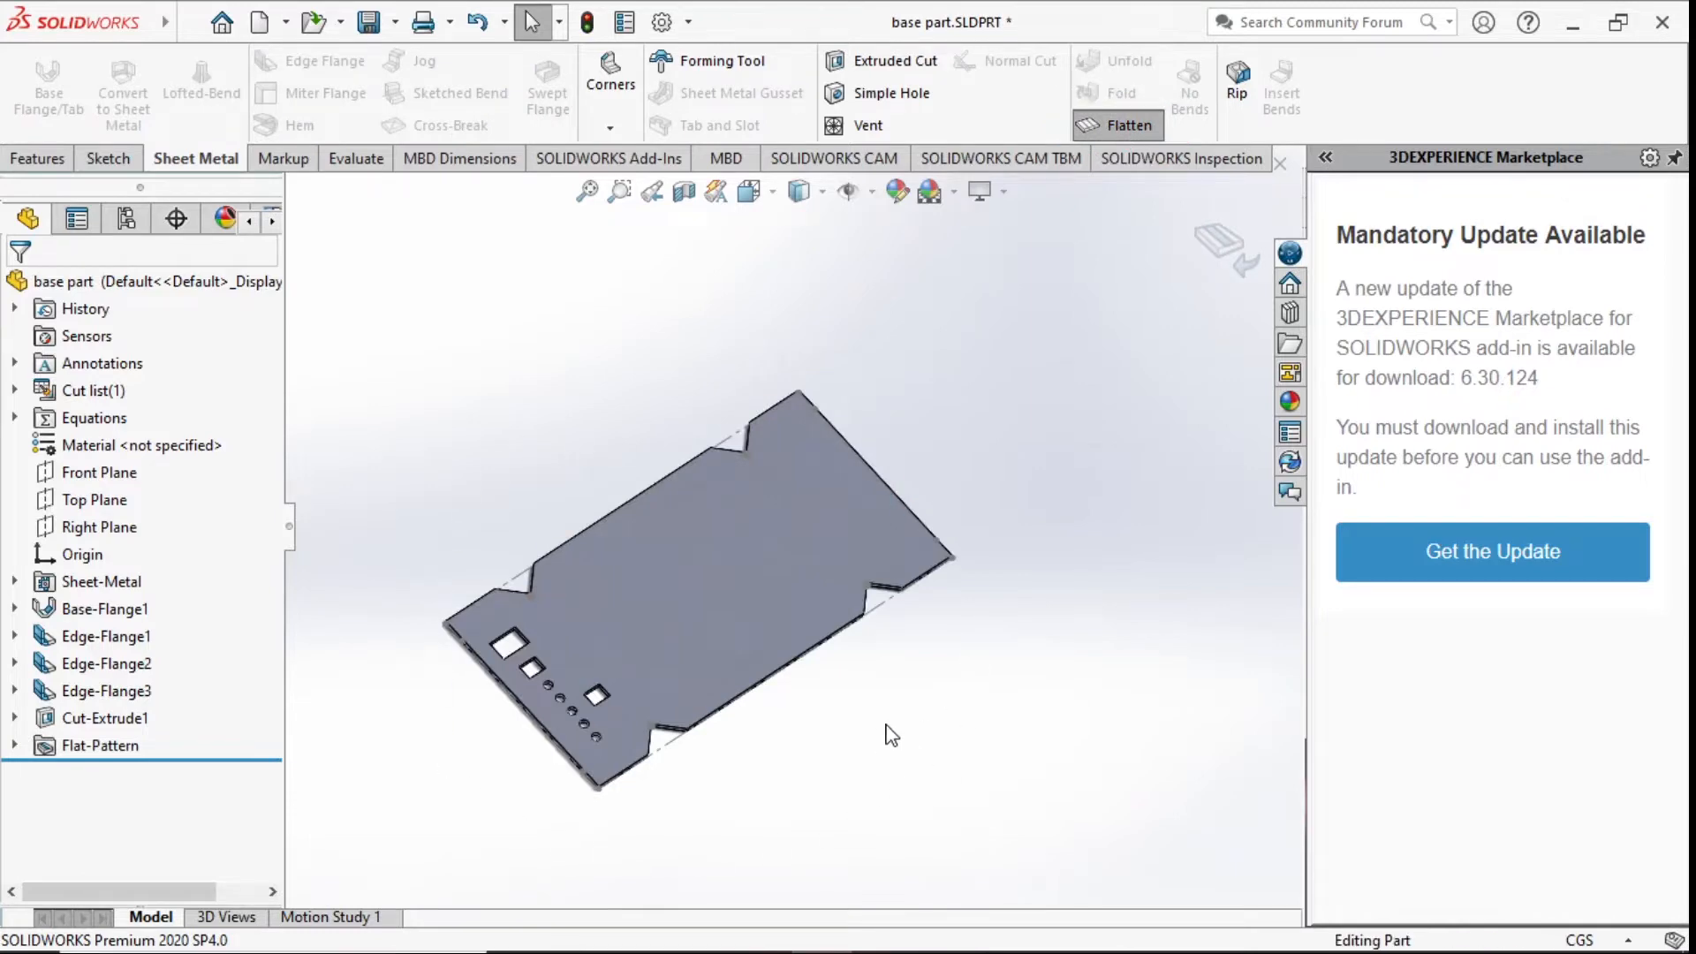
middle_drag(875, 735, 1011, 652)
scroll(1012, 653, down, 4)
key(ctrl+4)
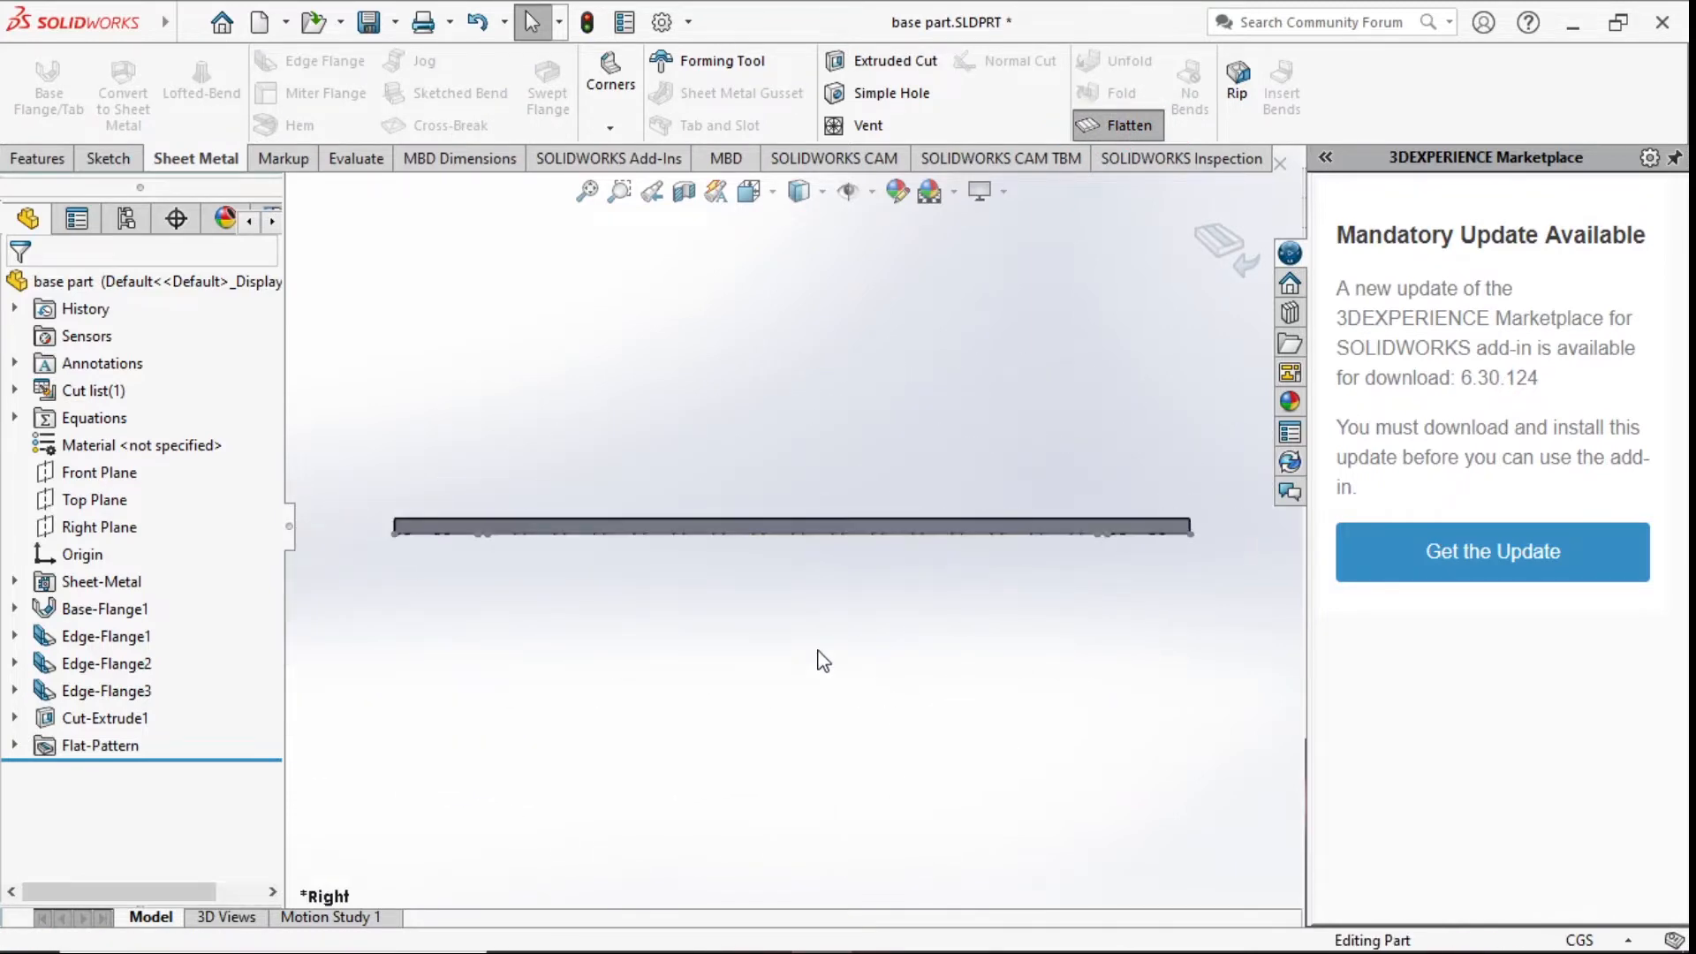
key(space)
click(628, 427)
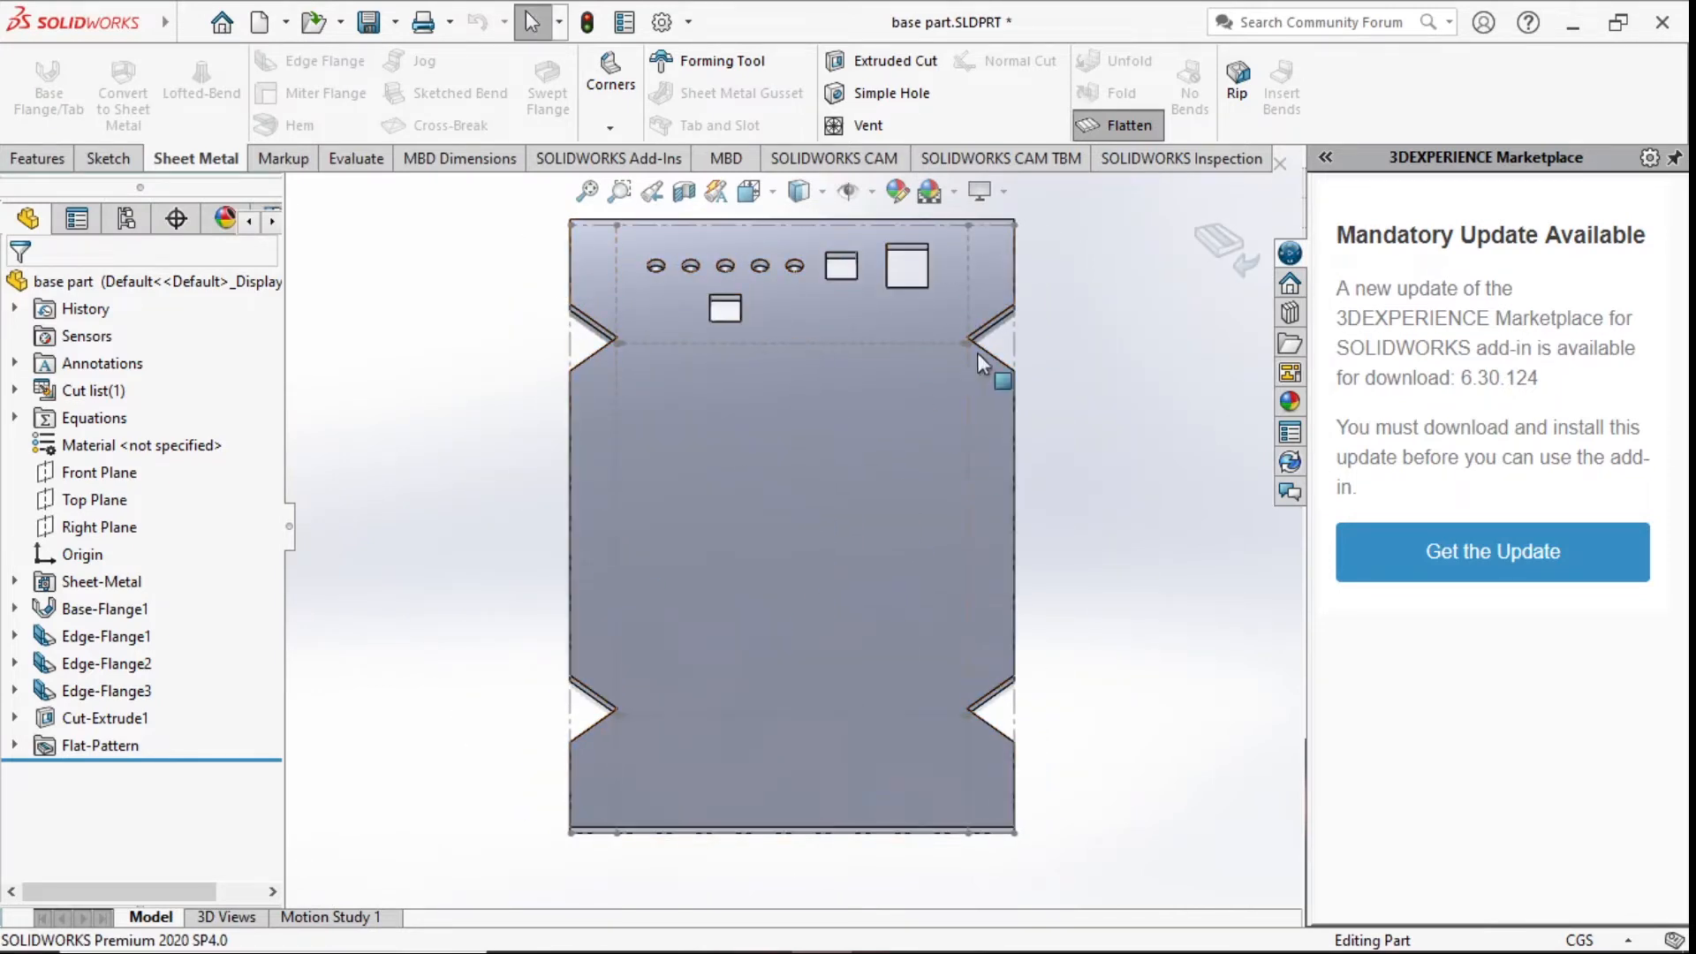
- Return the sheet metal body to its folded state and show it in an isometric view
click(1105, 124)
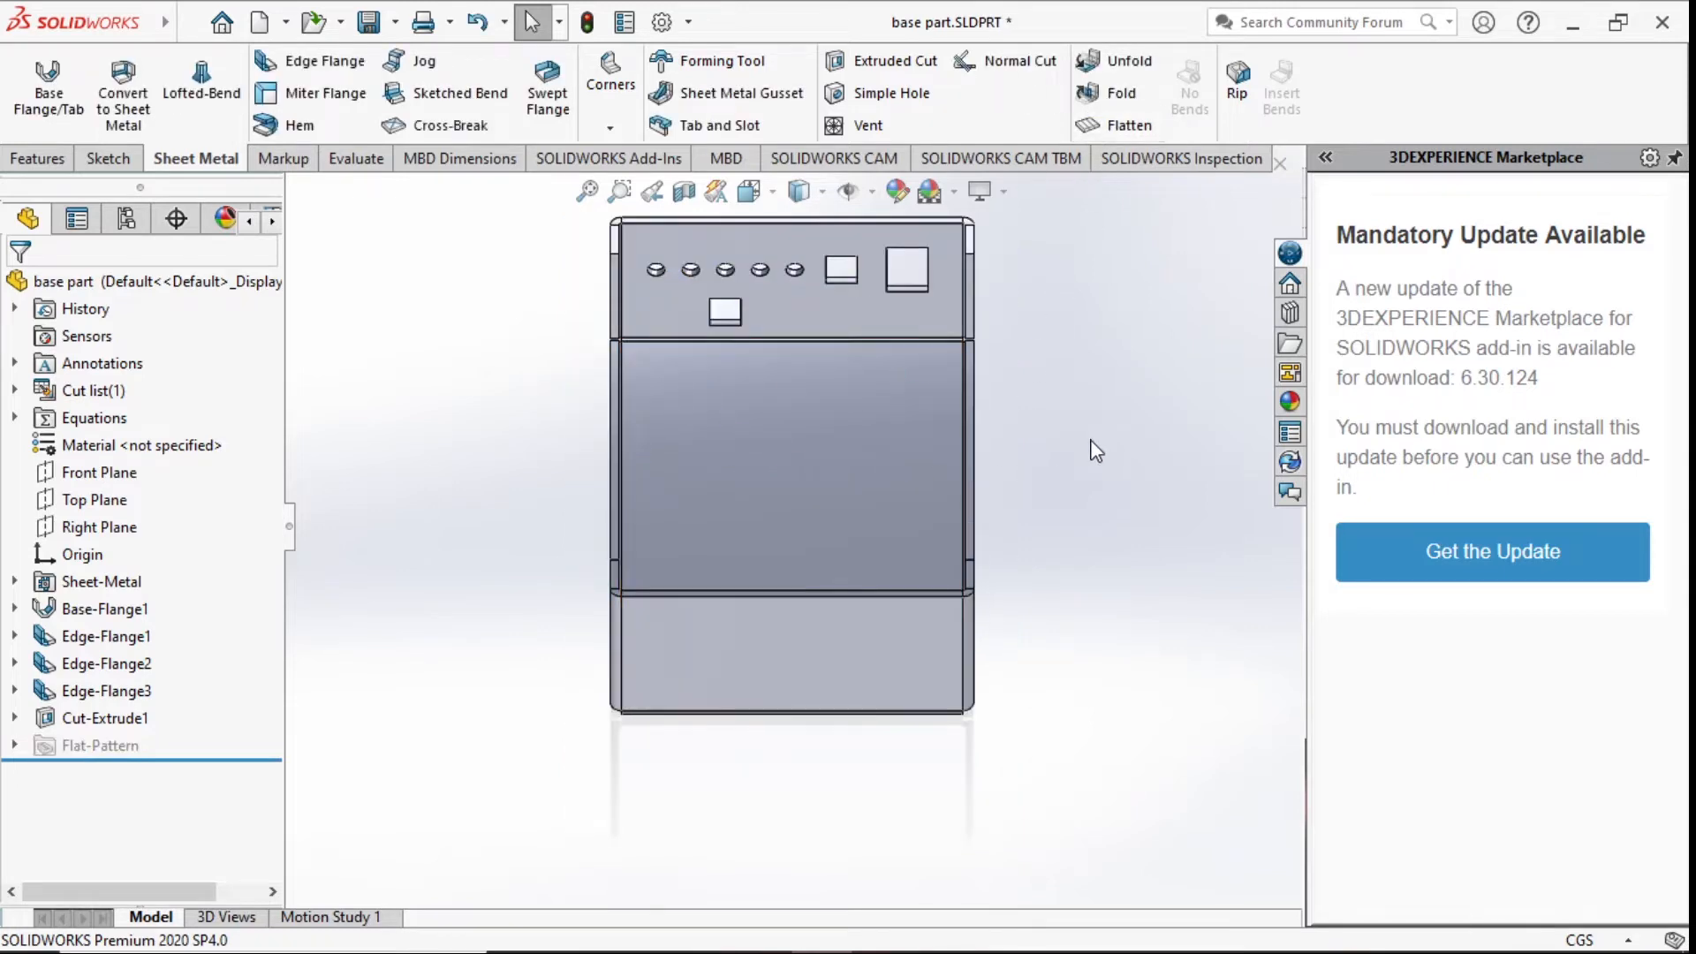
key(space)
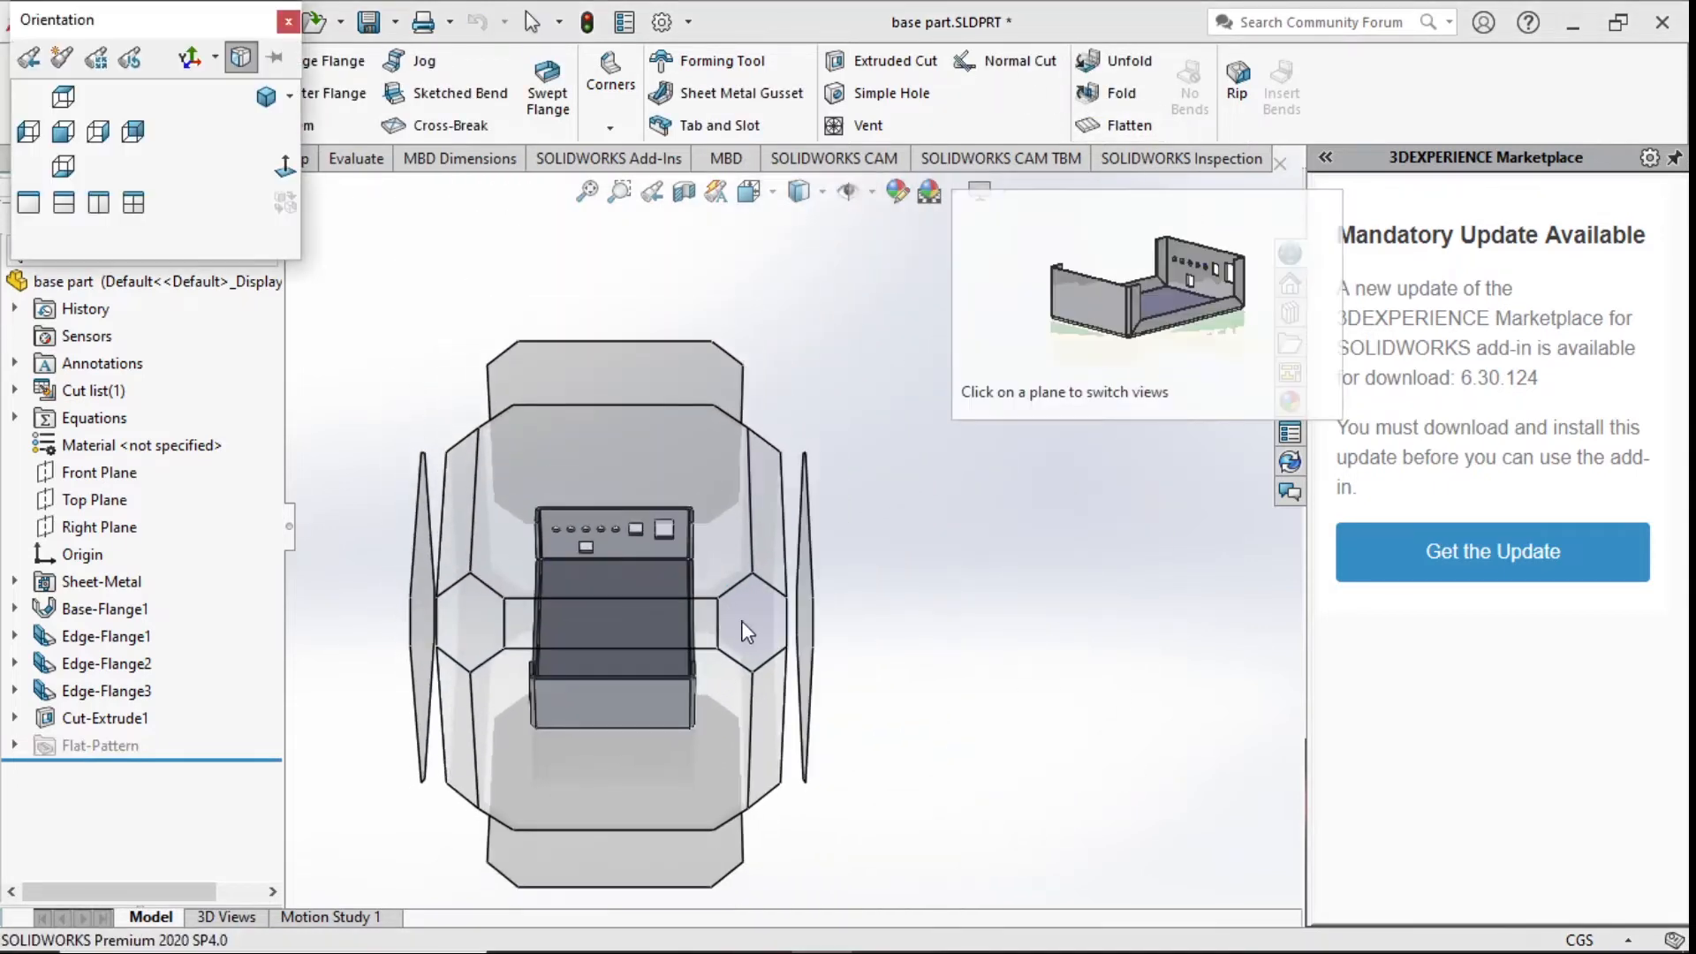
click(753, 613)
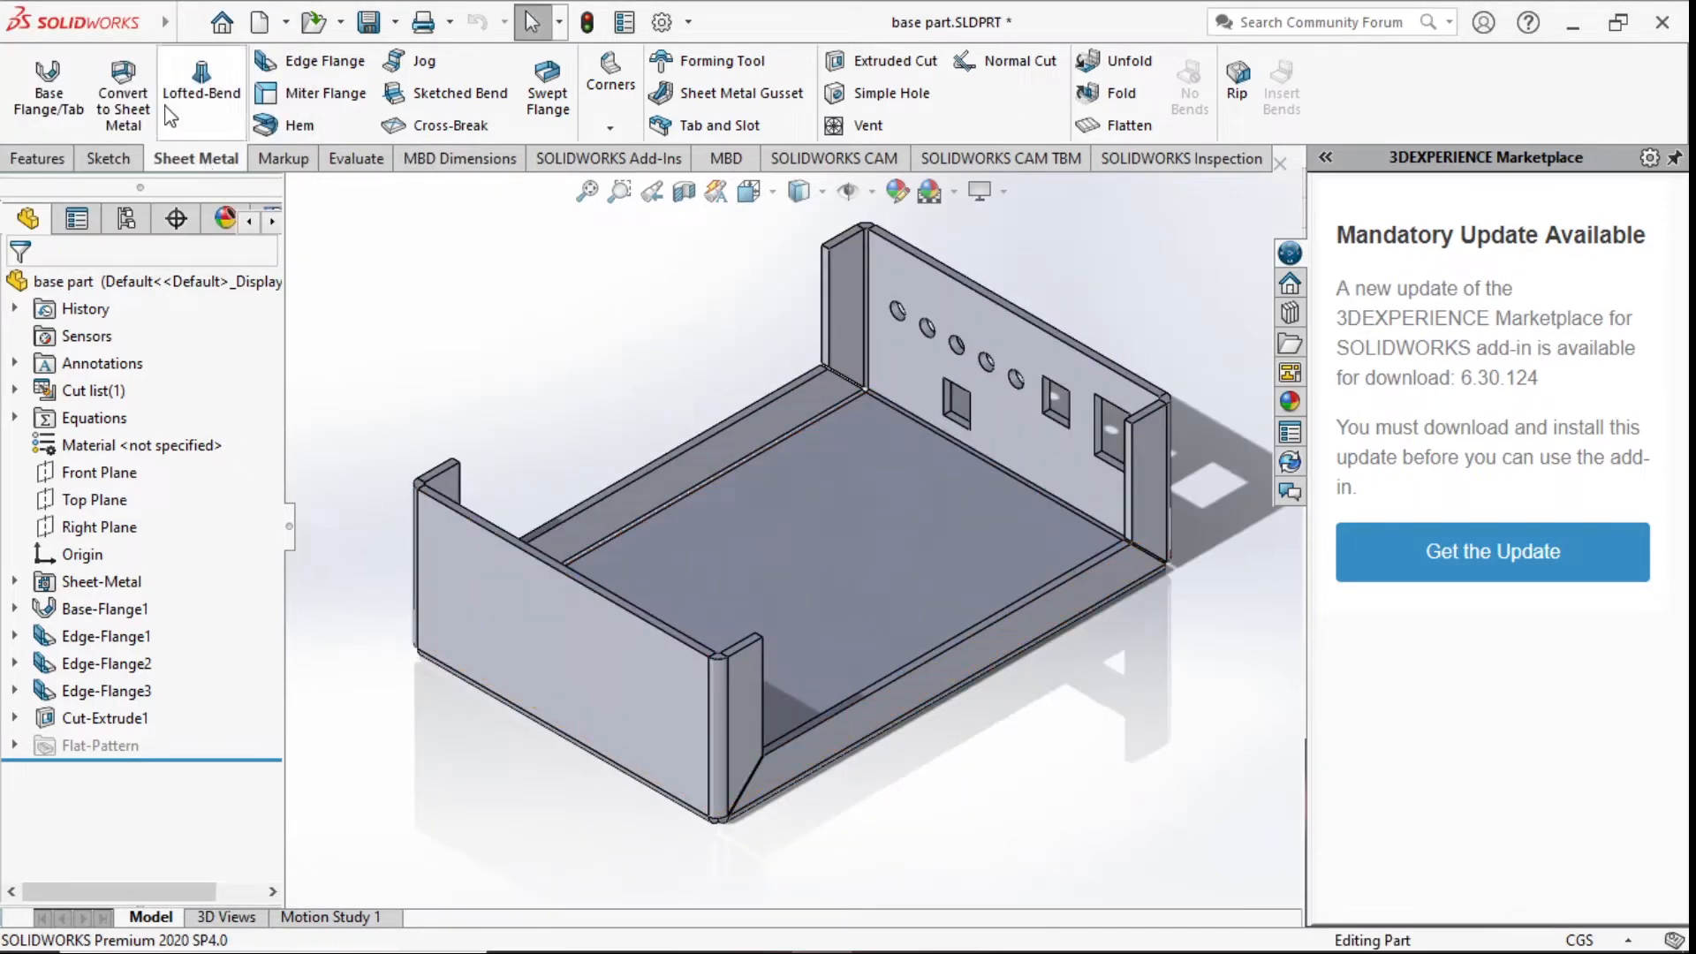
- Make a new drawing from the part on an E (ANSI) Landscape sheet, declining to open the existing drawing
click(286, 22)
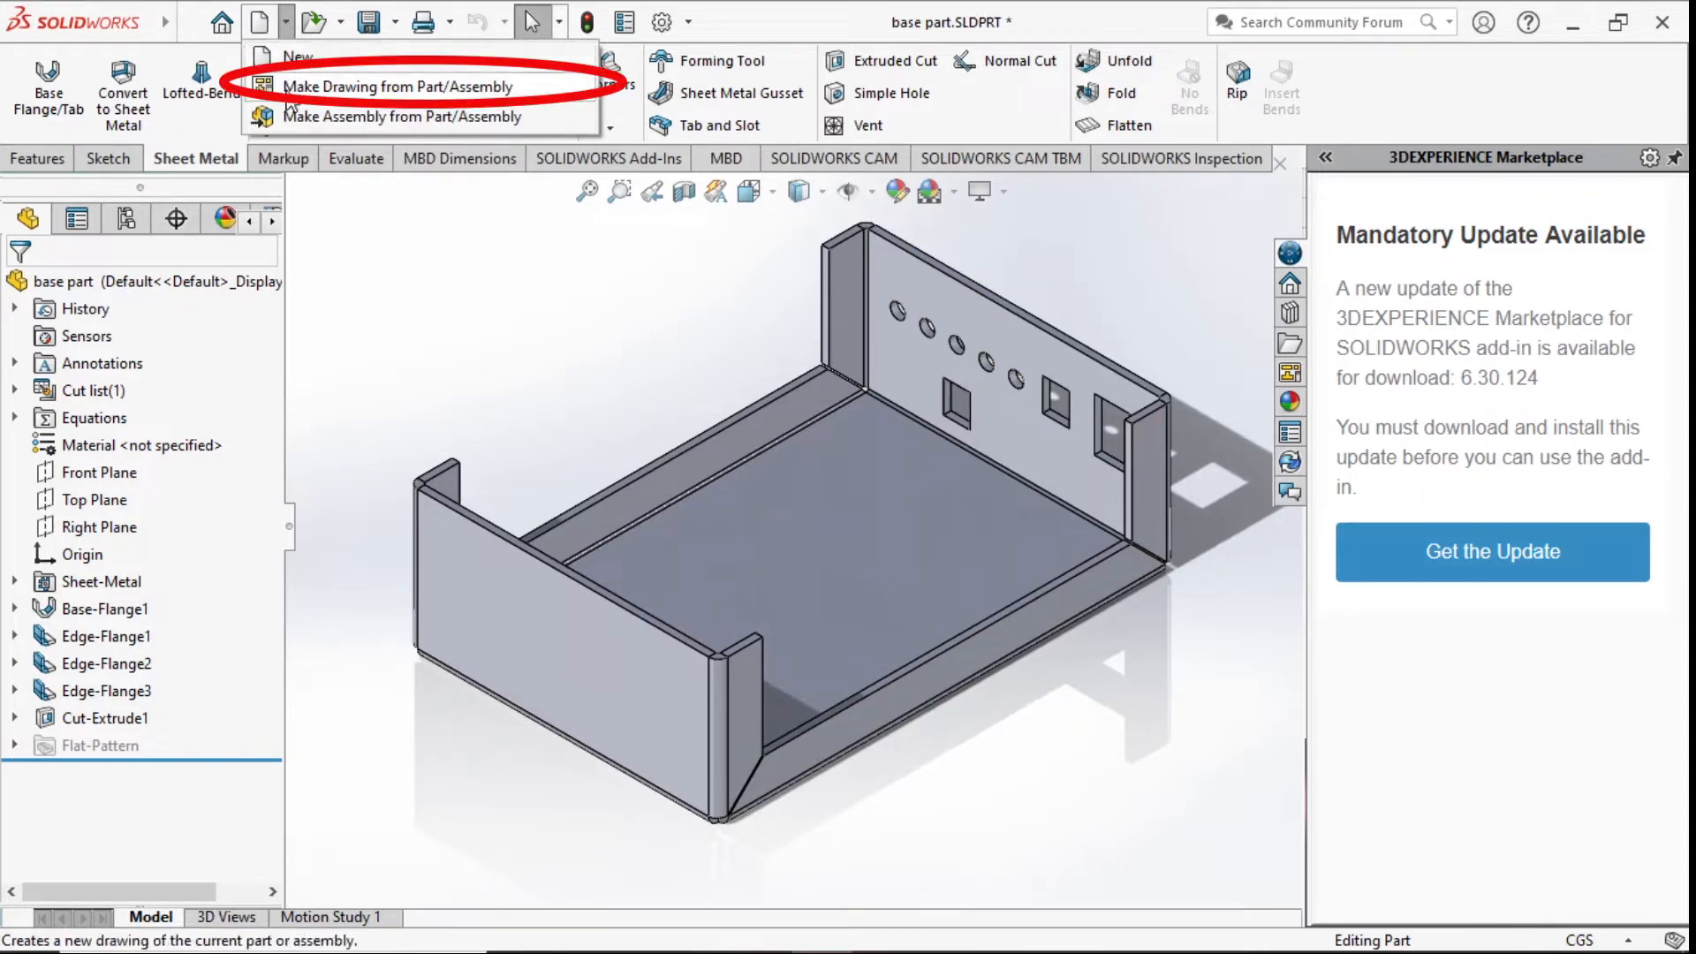
click(433, 87)
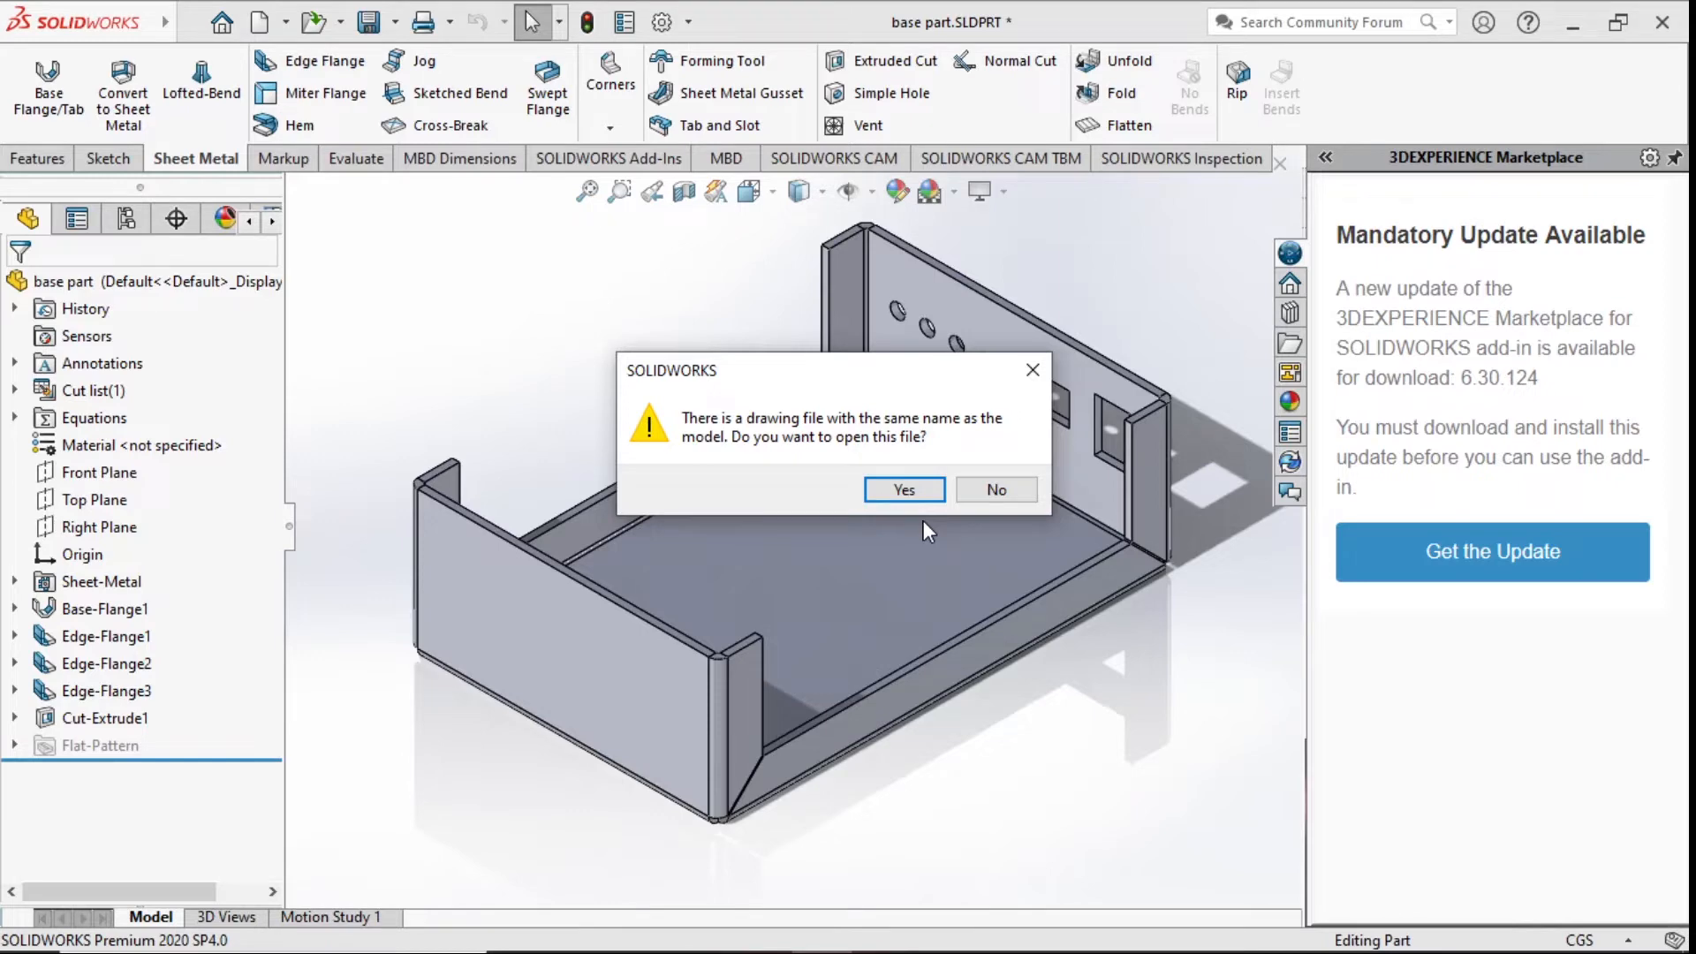
click(979, 495)
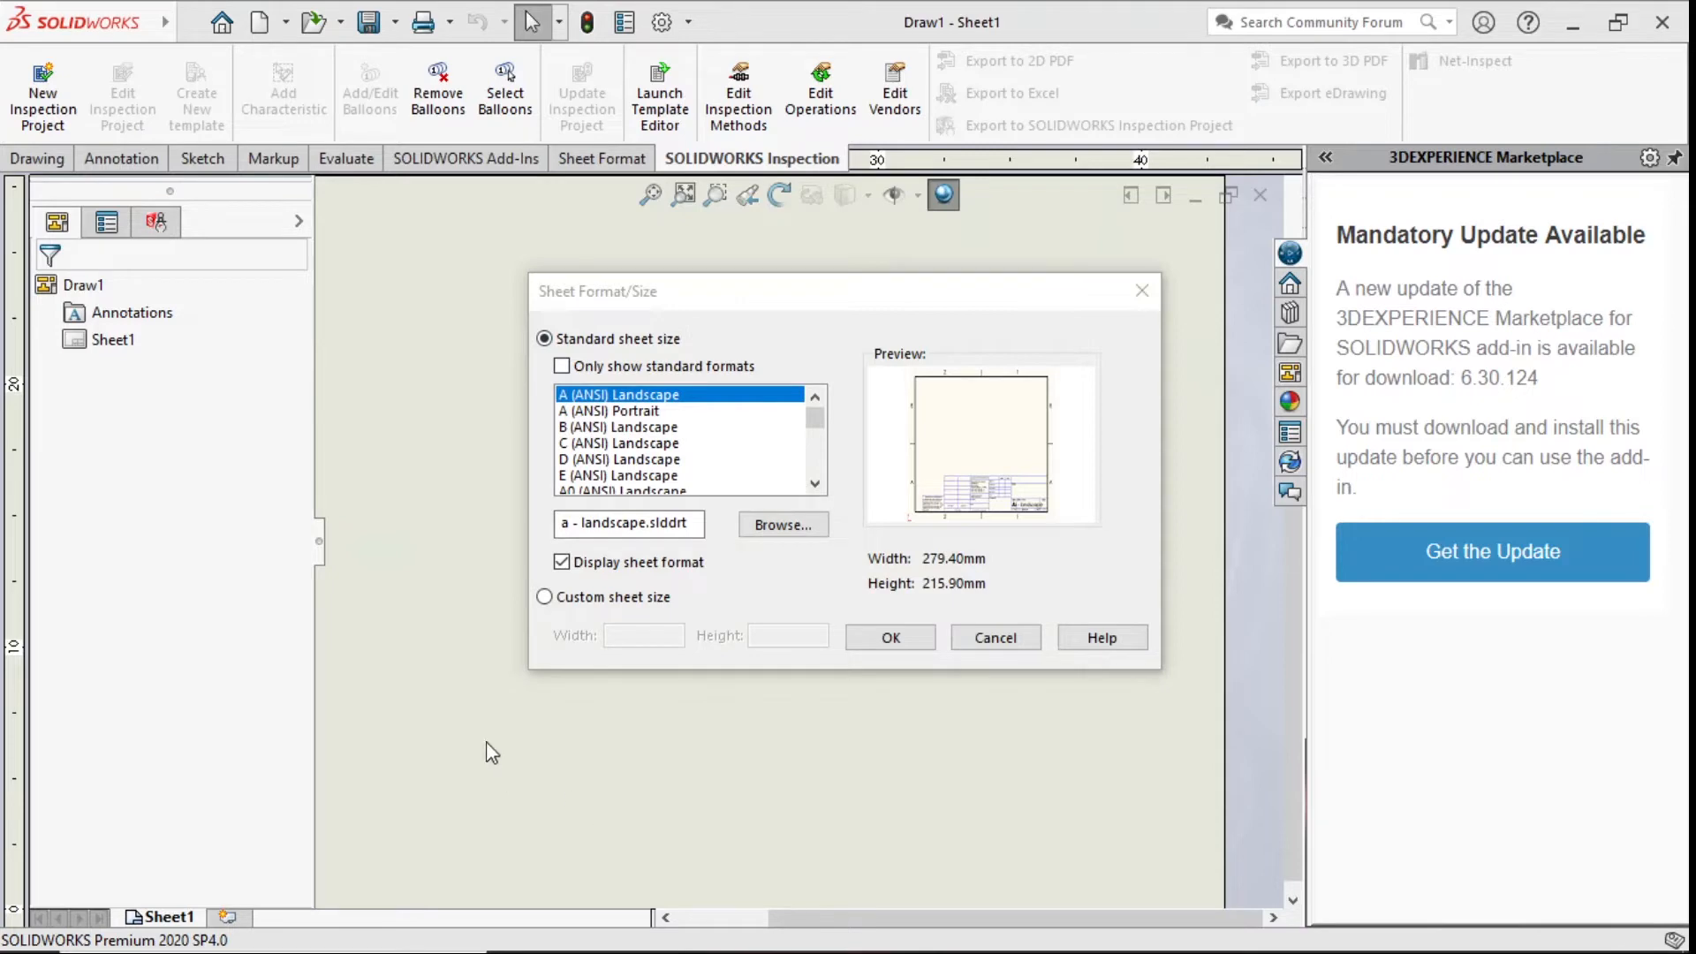
drag(814, 417, 813, 431)
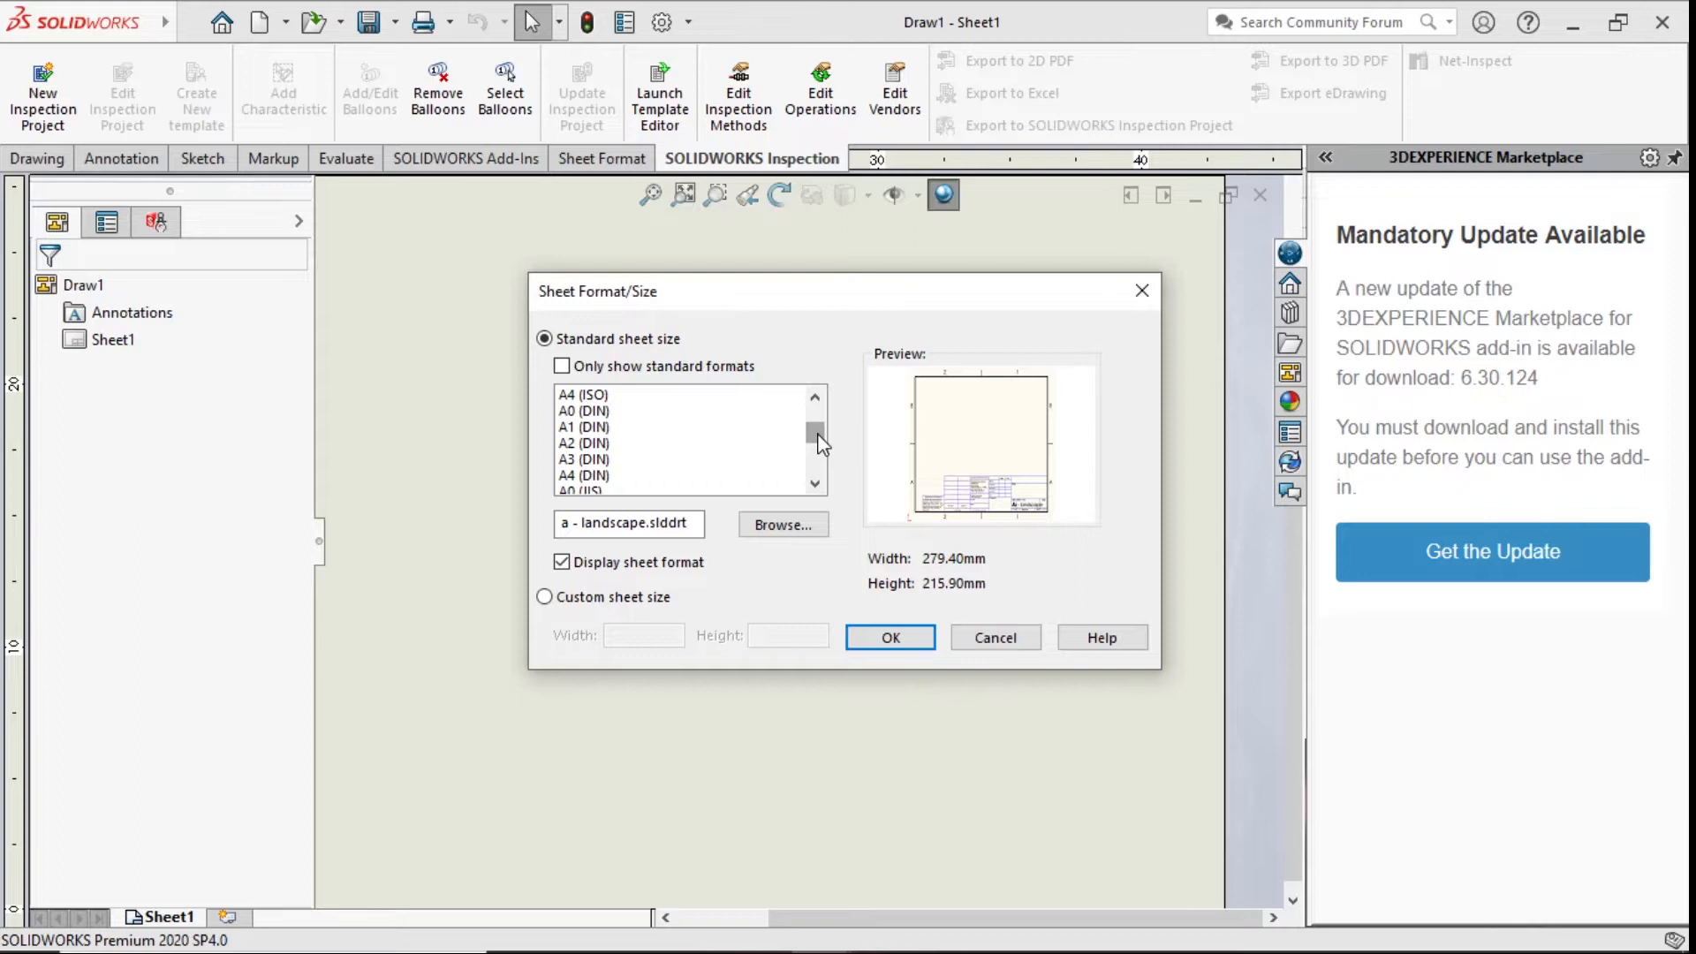
click(588, 477)
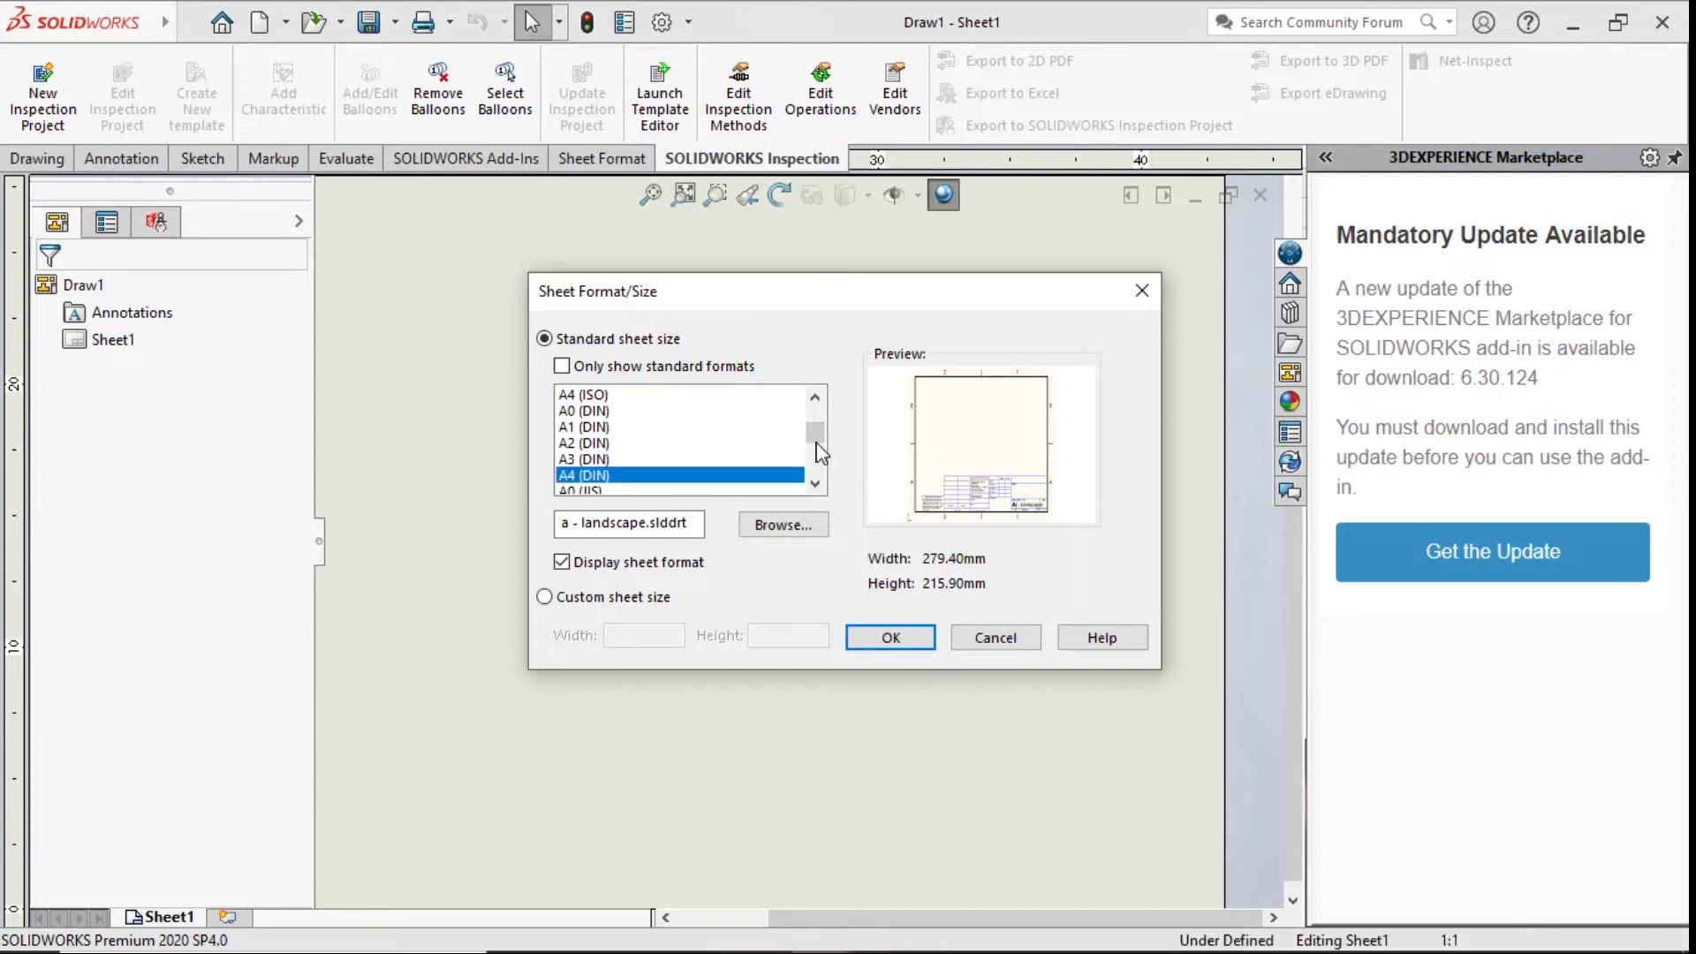
drag(826, 438, 820, 413)
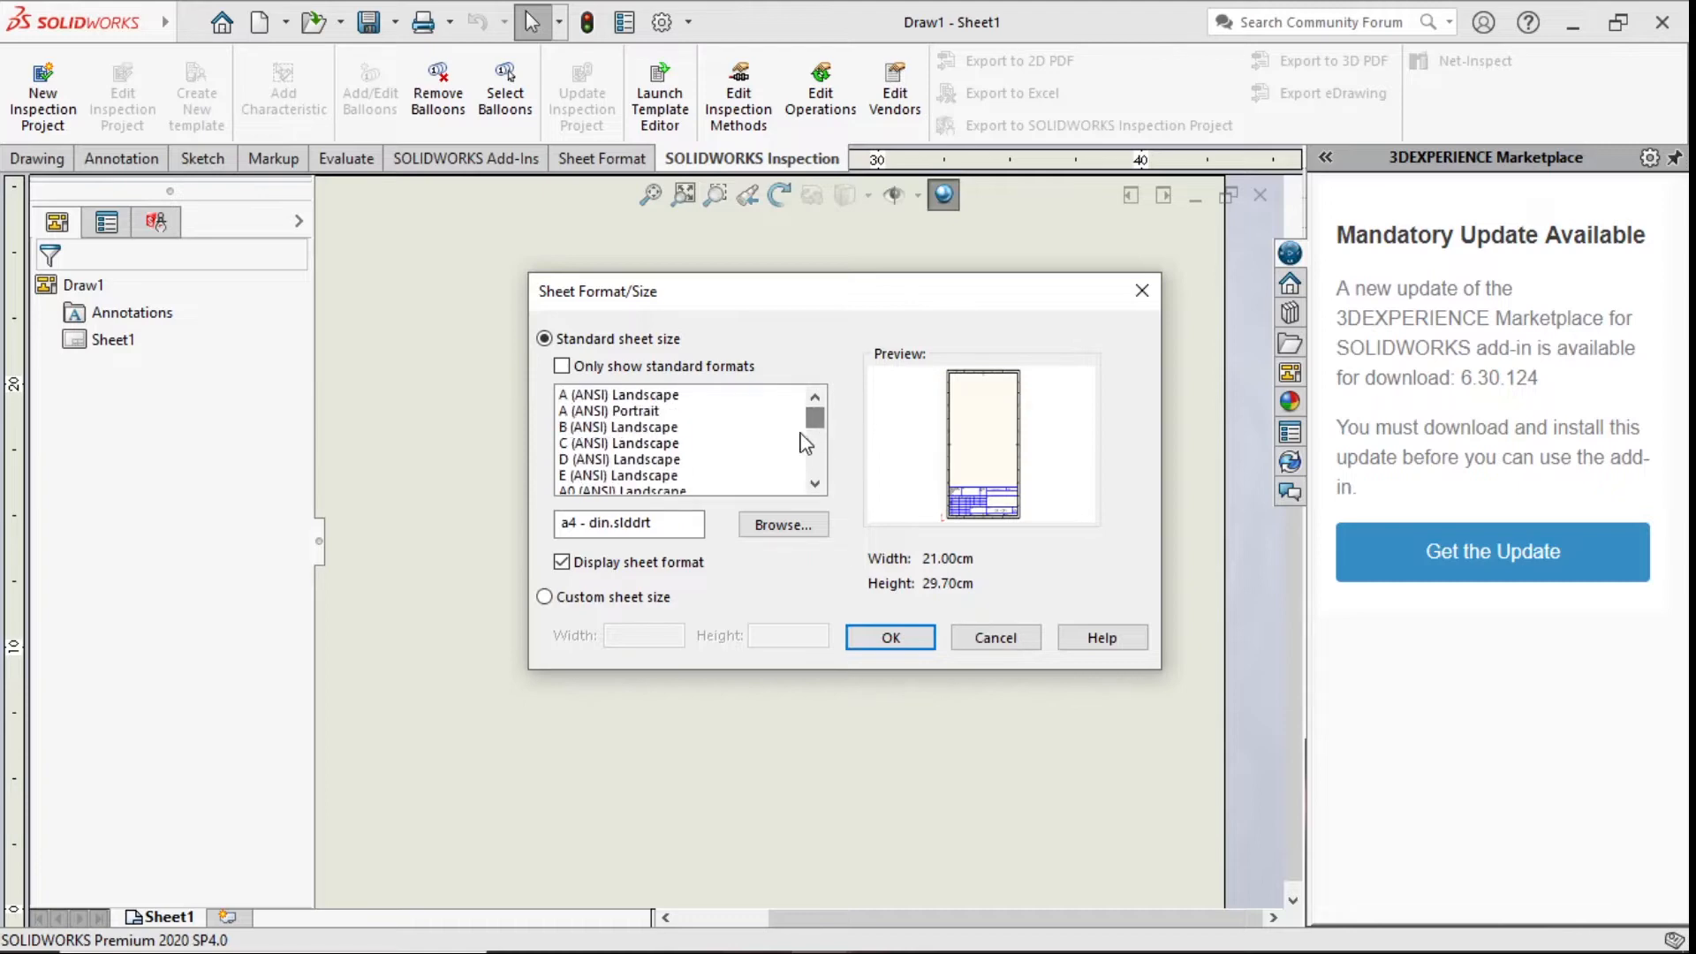
double_click(632, 476)
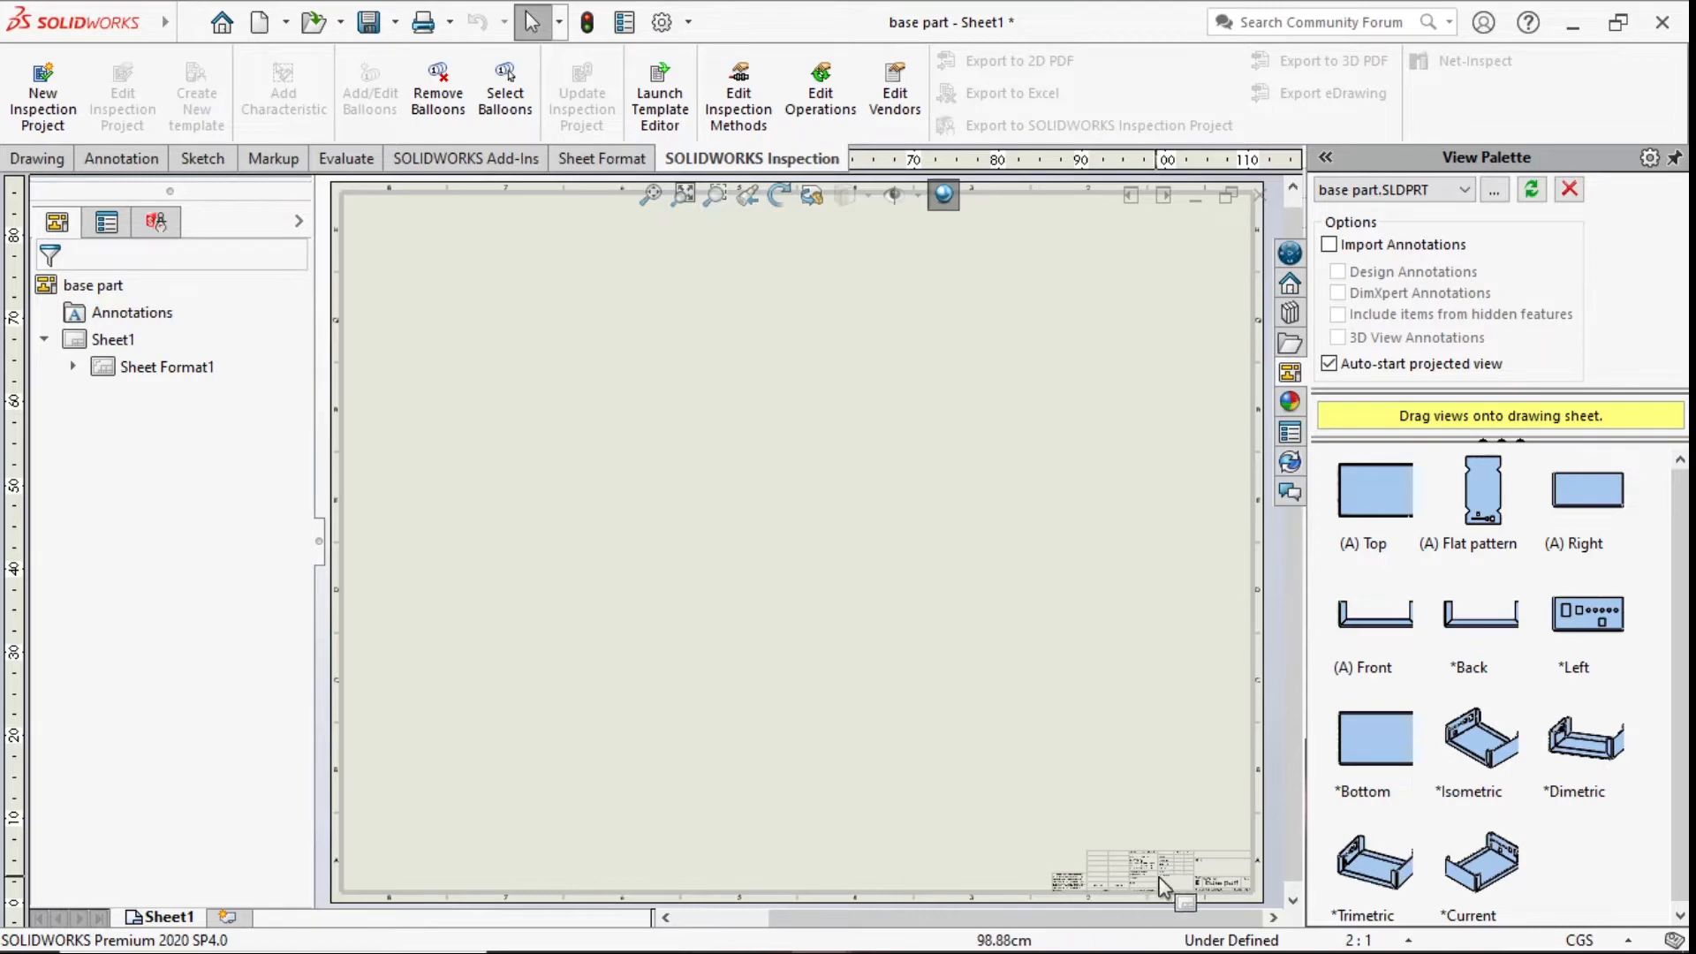
- Open the properties of Sheet1 and choose the A4 (ANSI) Portrait sheet size
right_click(816, 409)
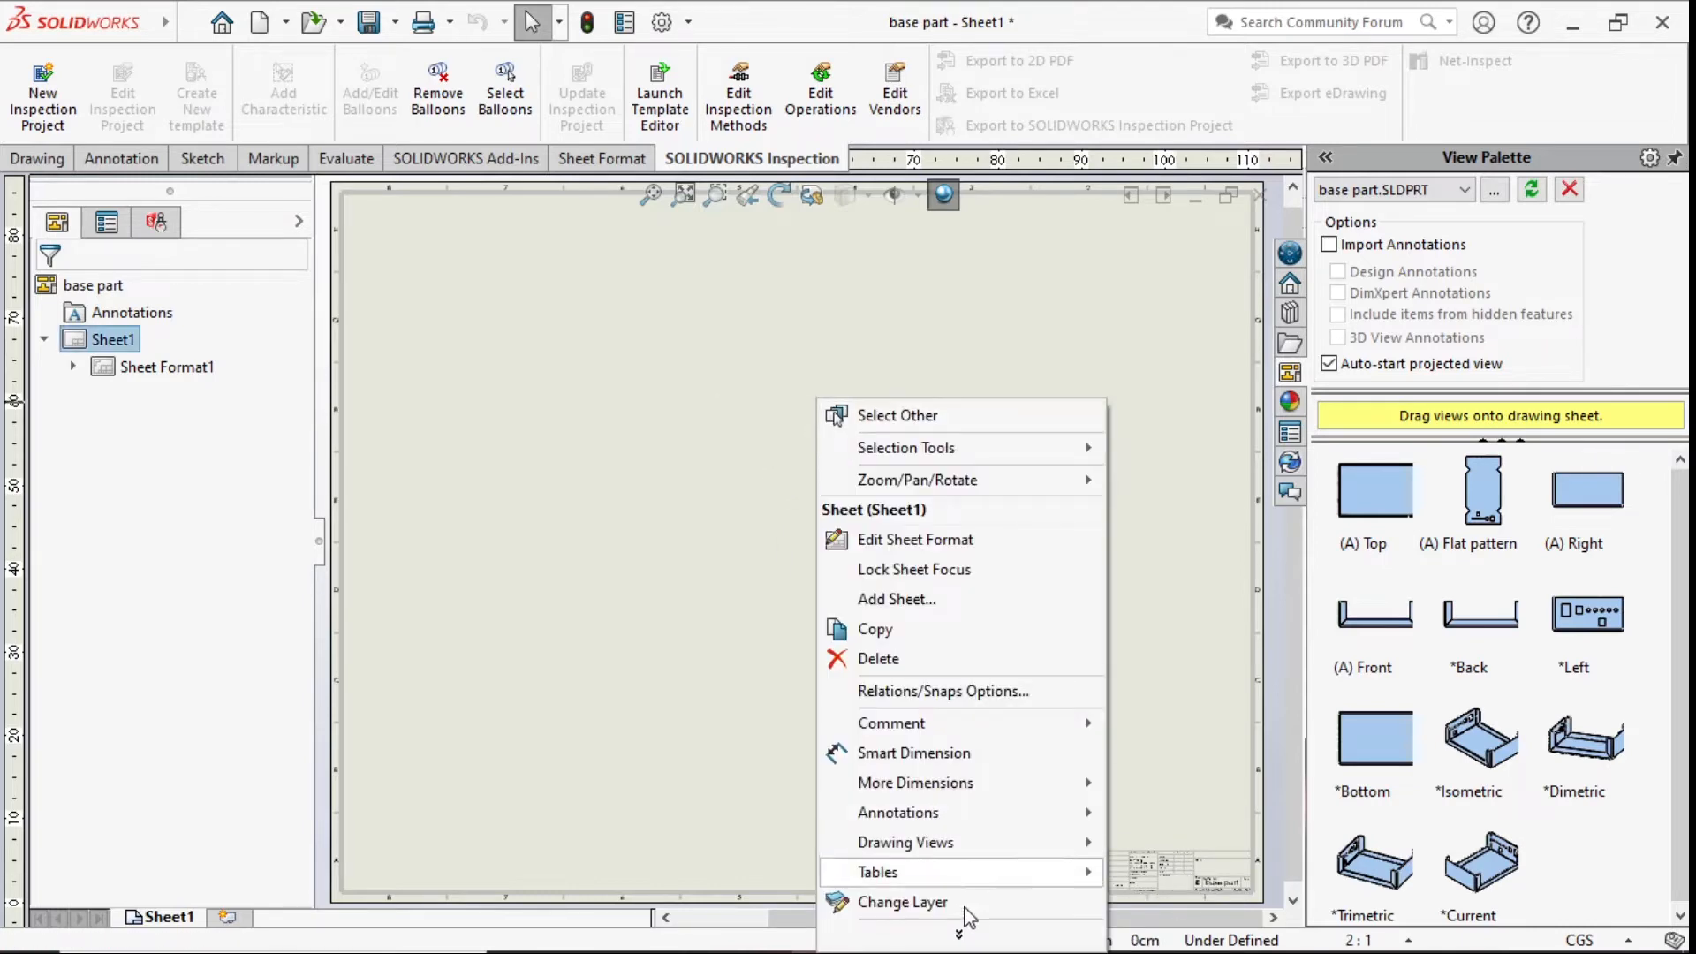
mouse_move(976, 935)
click(884, 658)
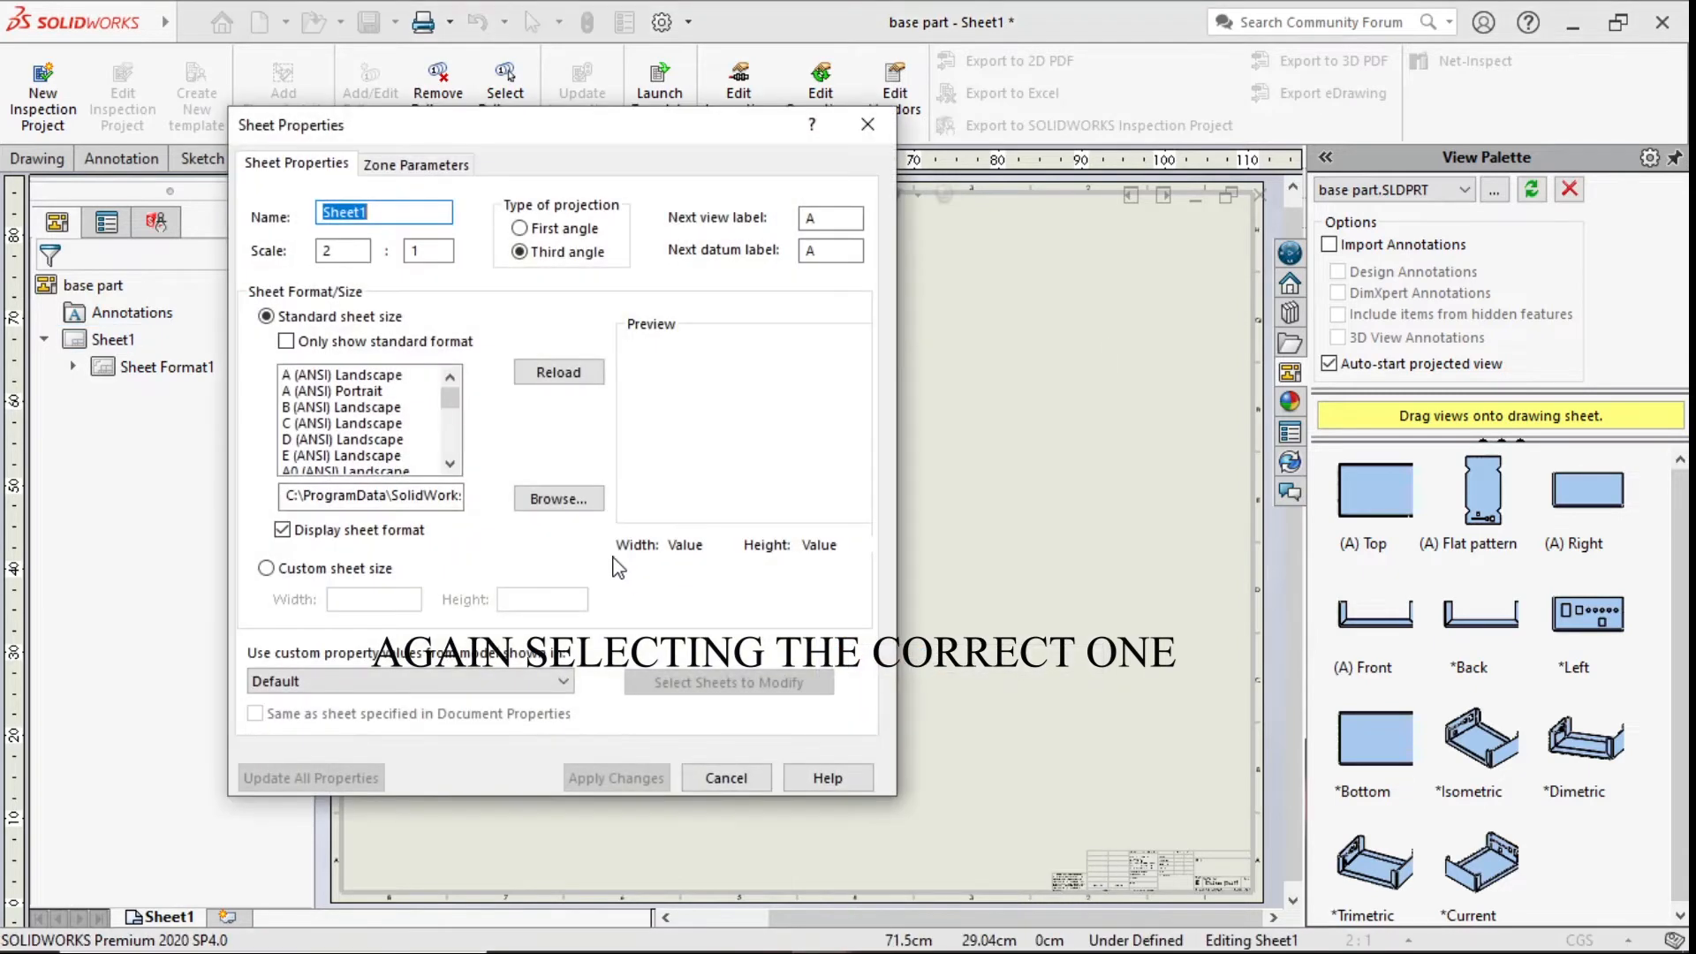
drag(452, 398, 452, 407)
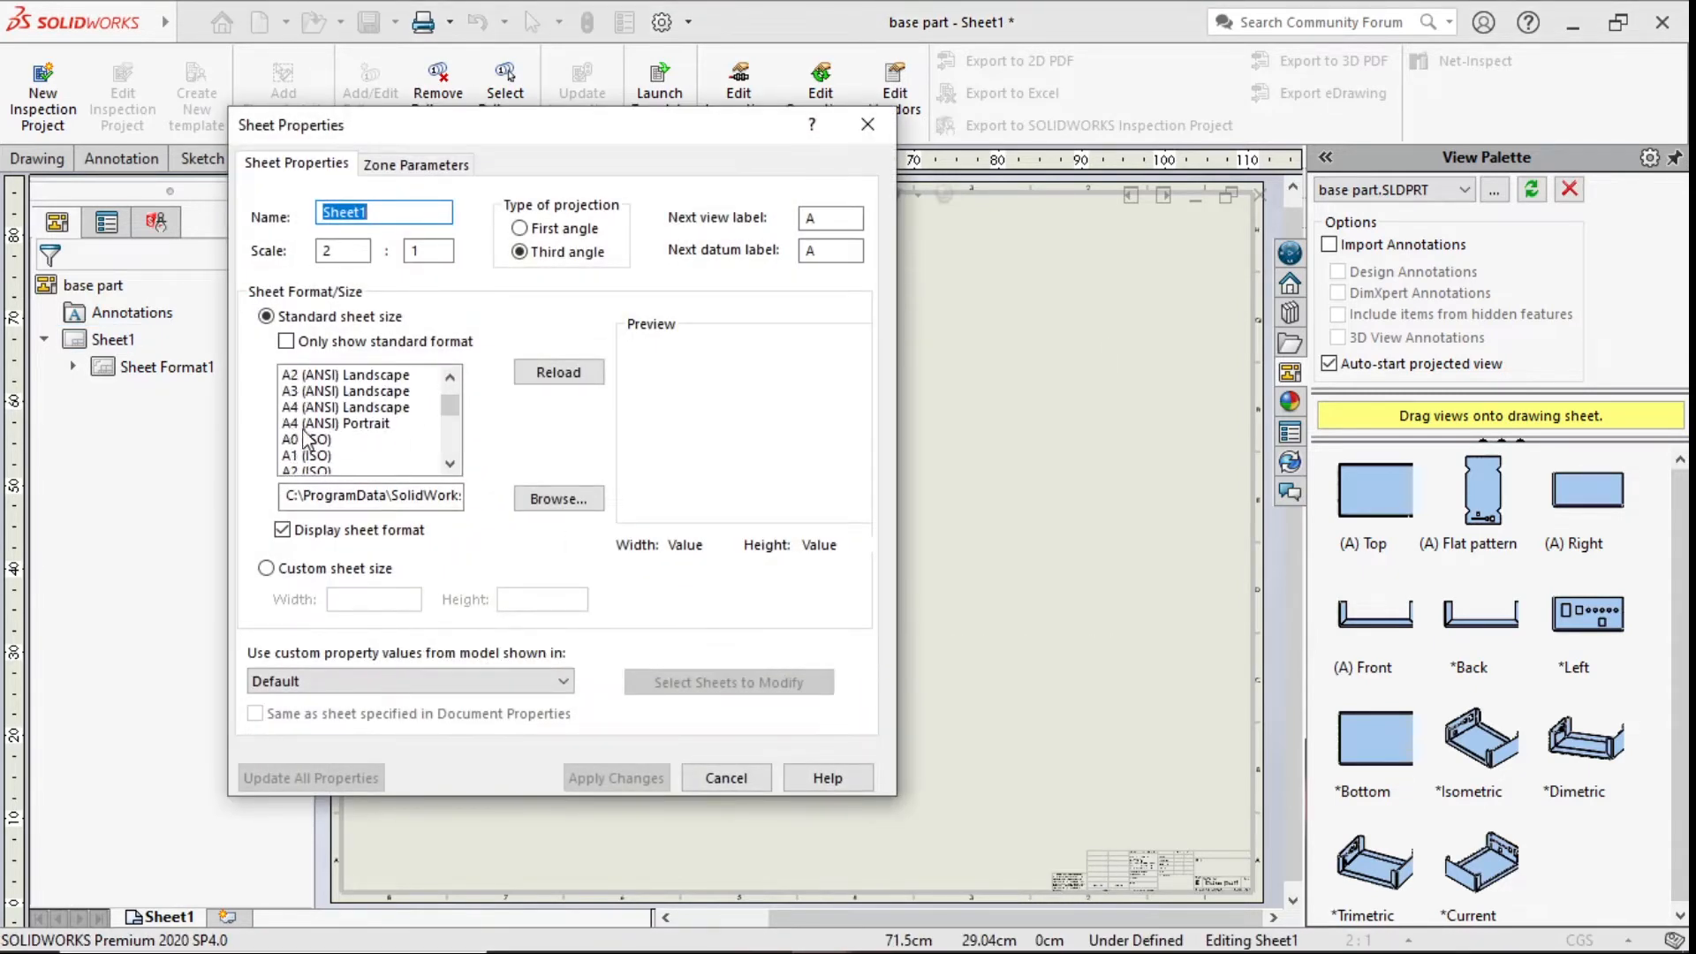
click(345, 425)
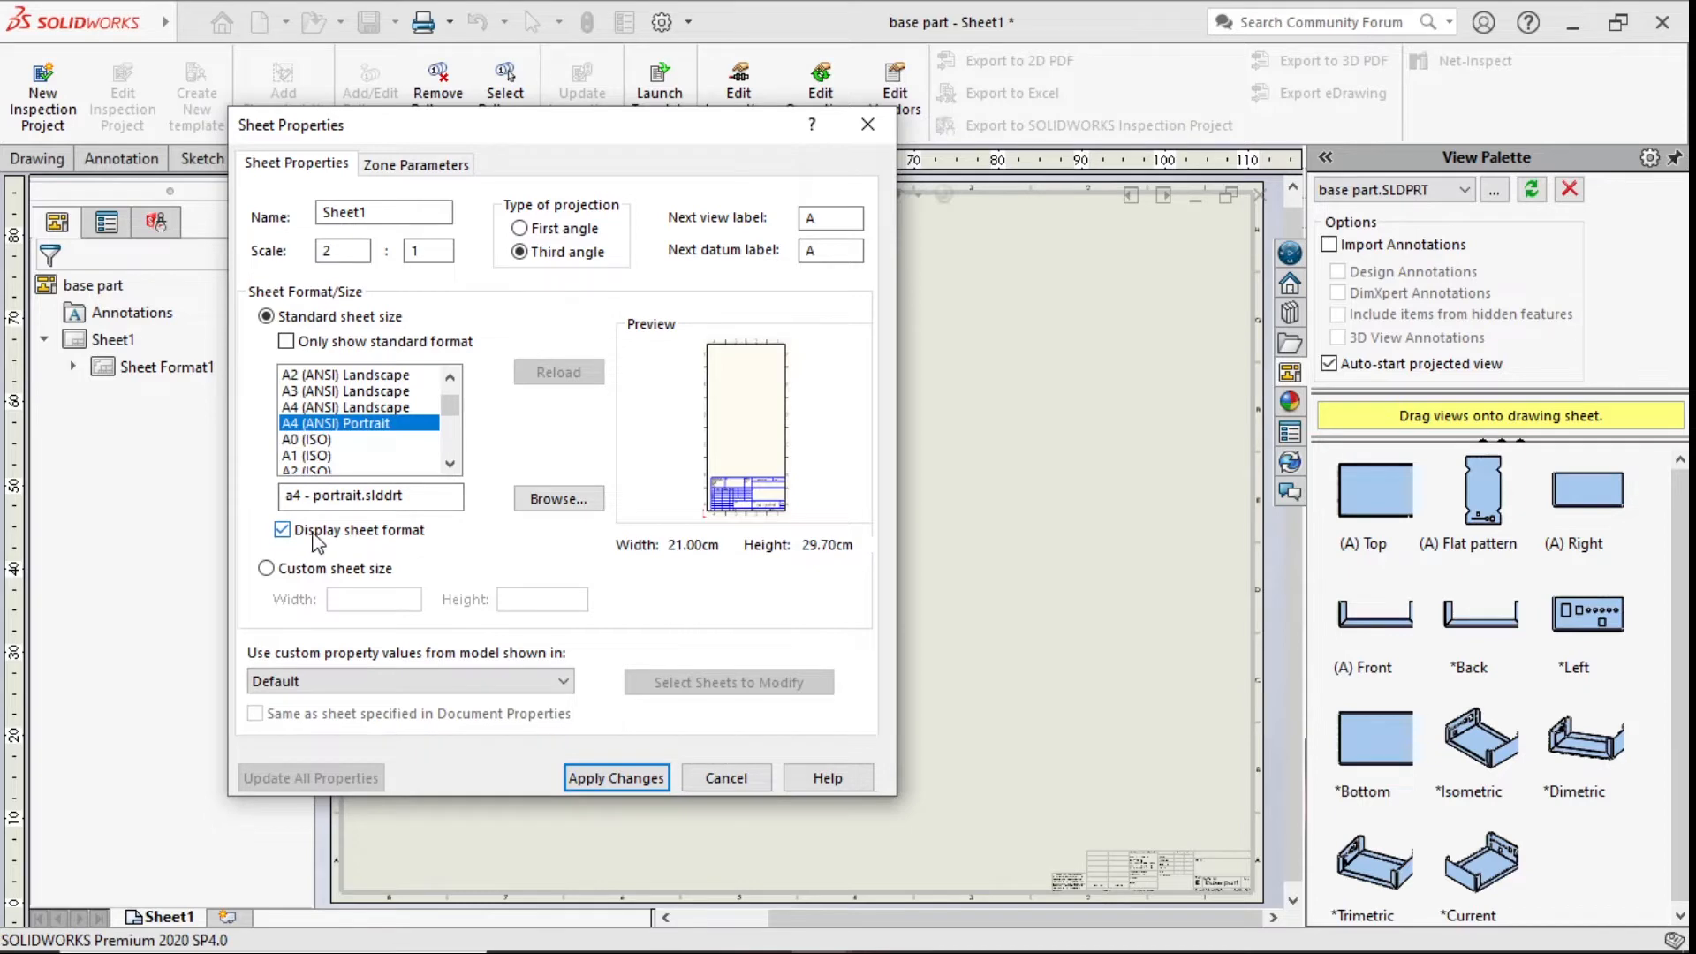
- Turn off the sheet format display, set the sheet scale to 1:1 and apply the changes
click(282, 530)
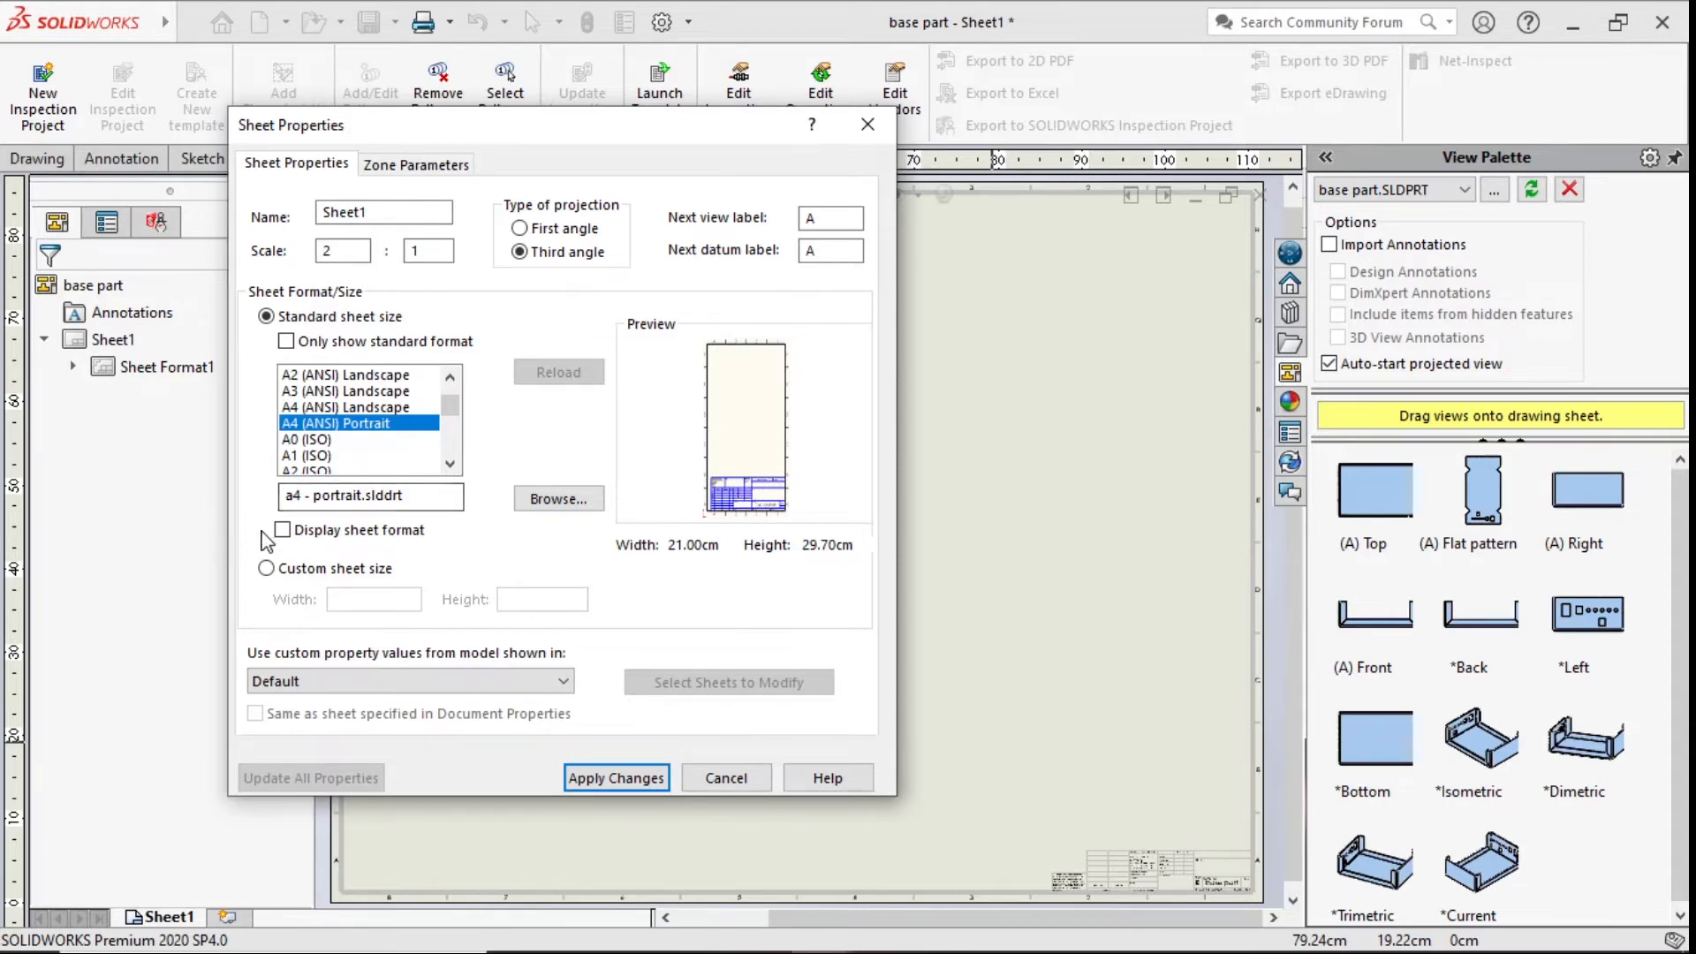
double_click(328, 250)
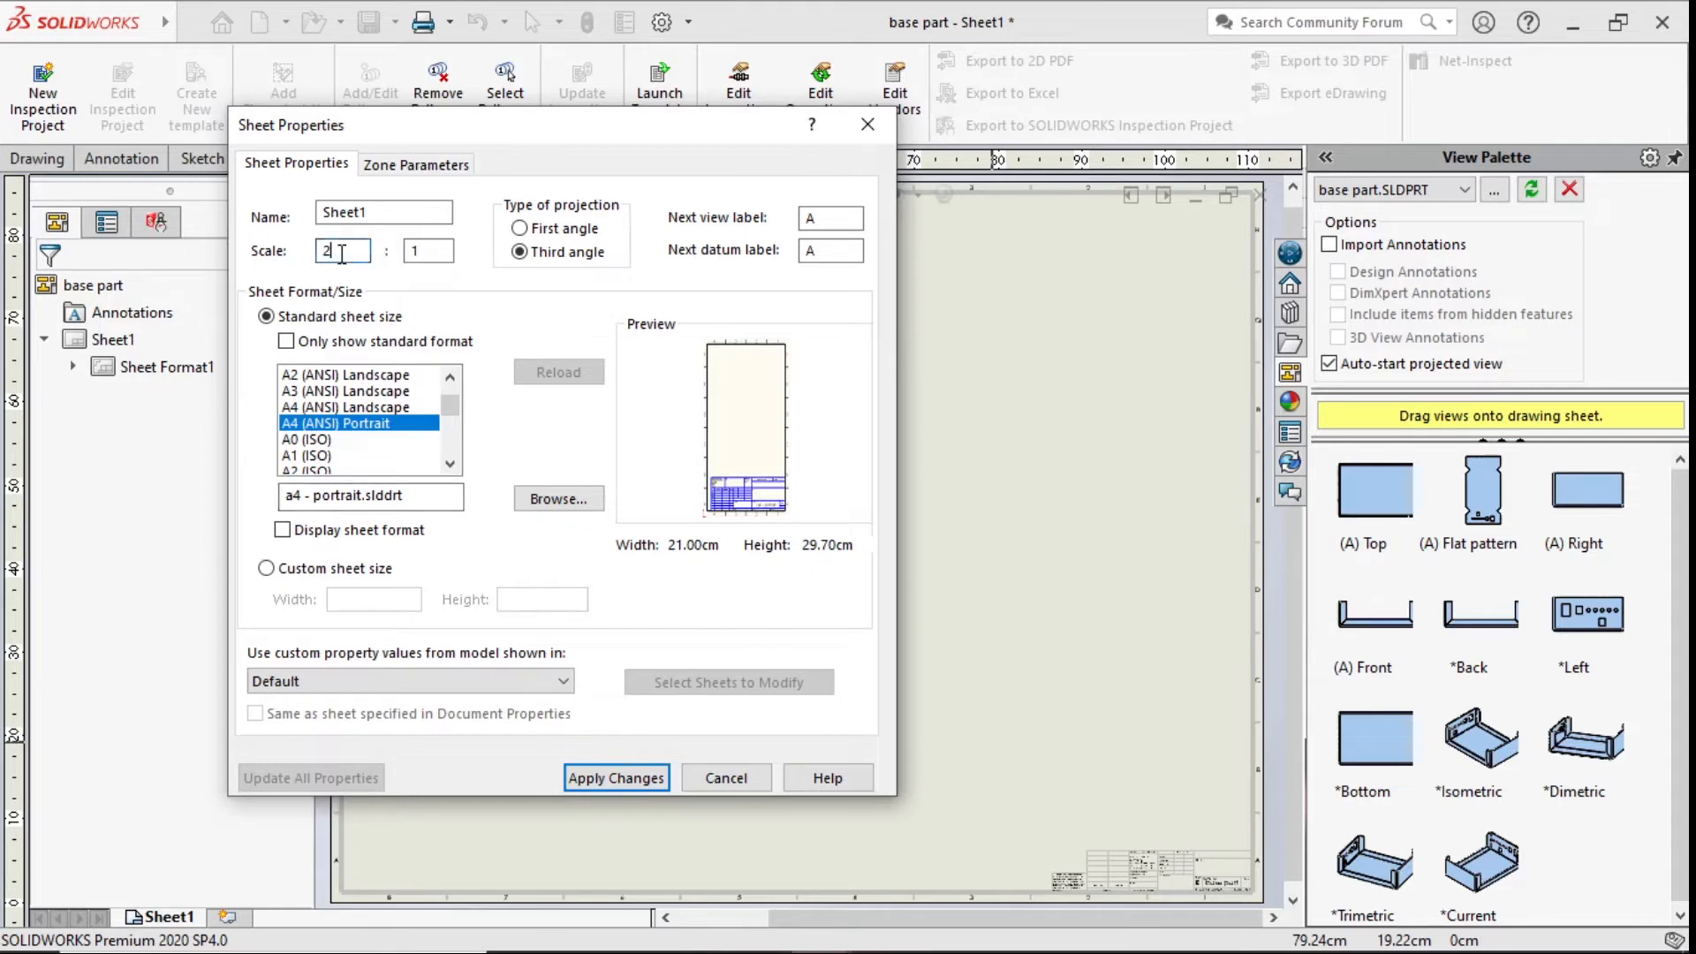
text(1)
click(437, 251)
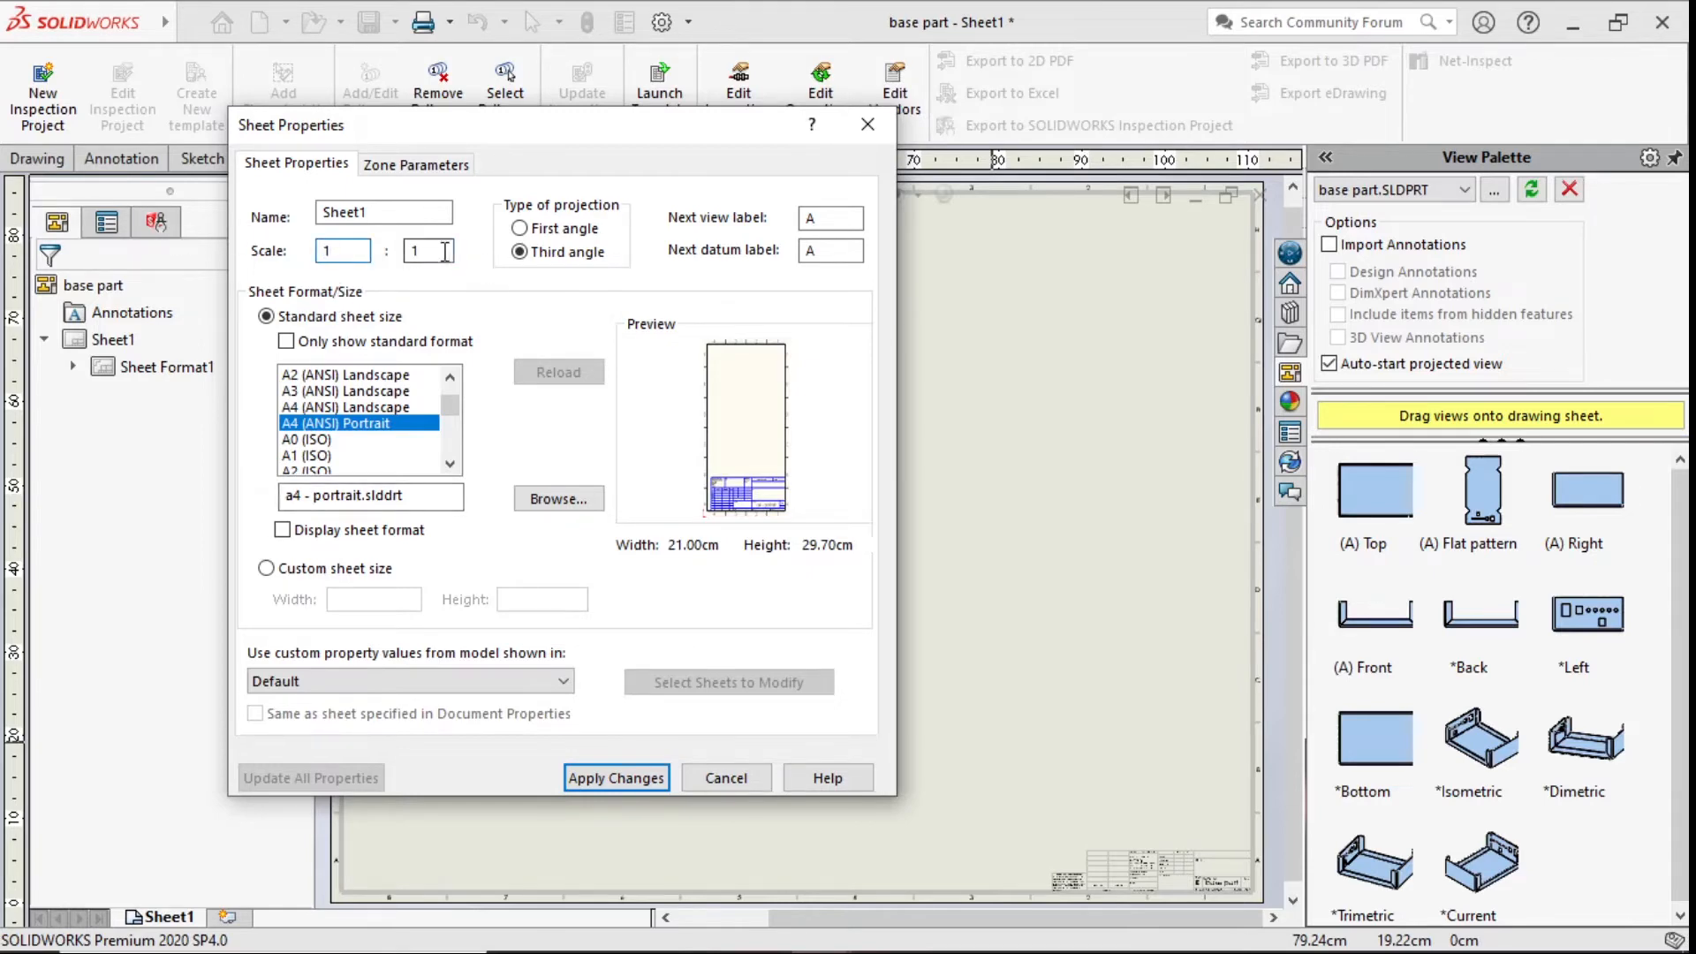
click(641, 779)
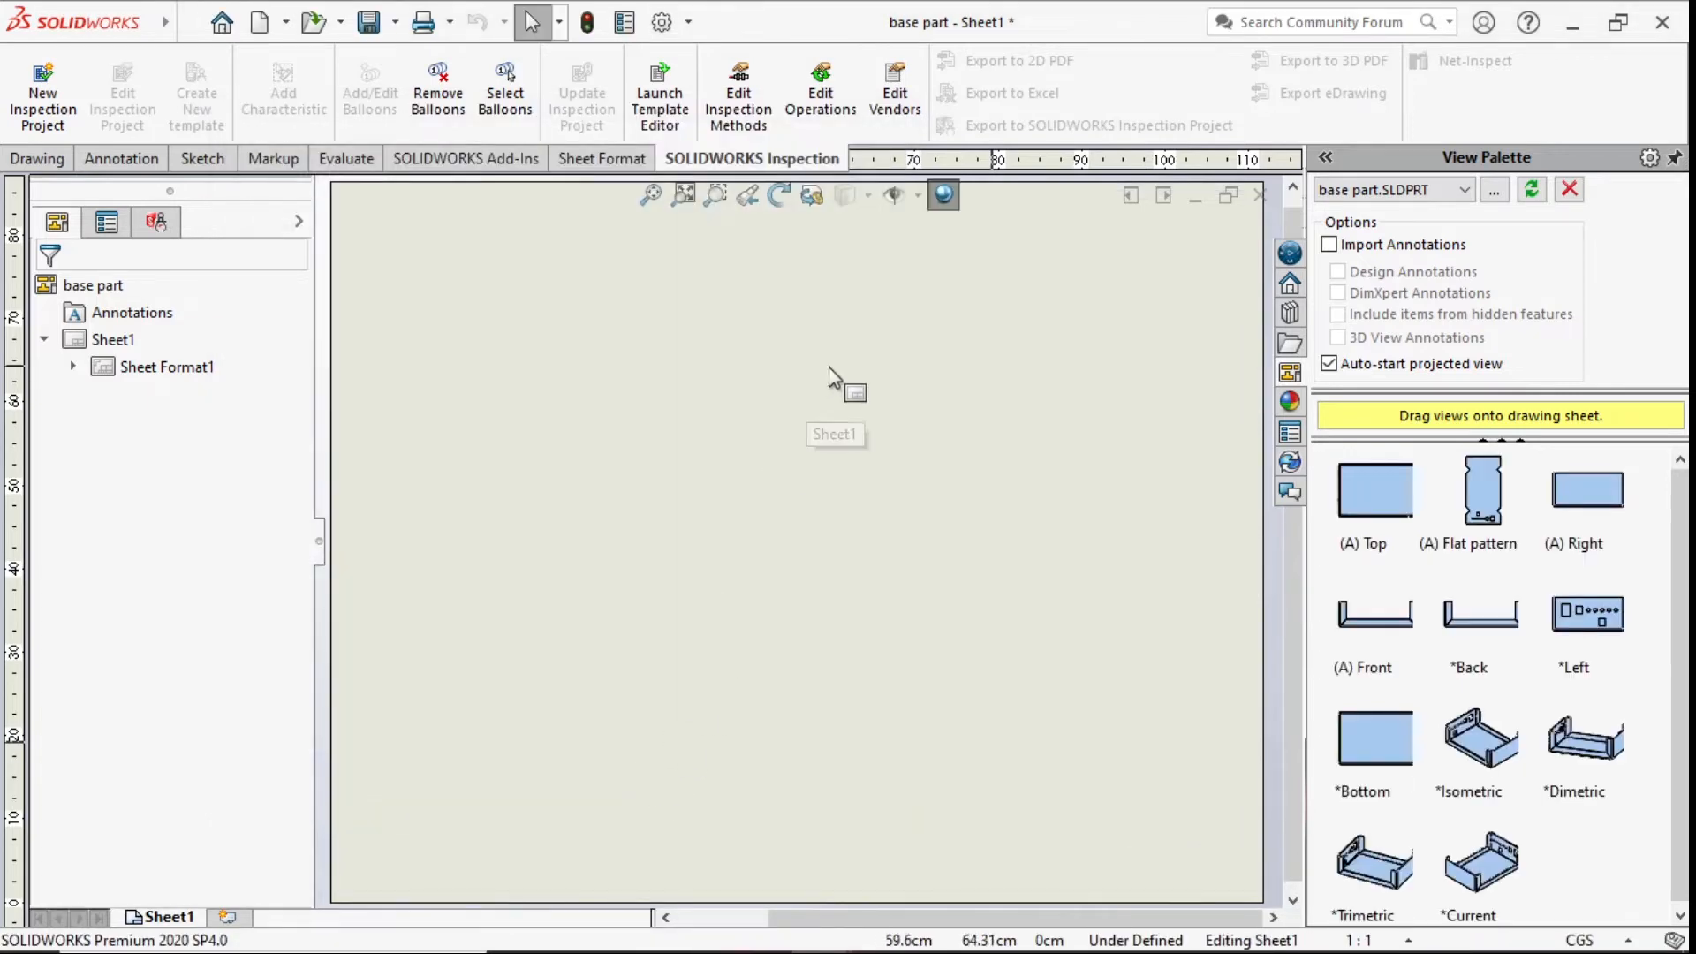
- Reapply the A4 (ANSI) Portrait size in the sheet's properties, agreeing to delete the modified format notes
scroll(829, 587, up, 4)
scroll(866, 589, down, 3)
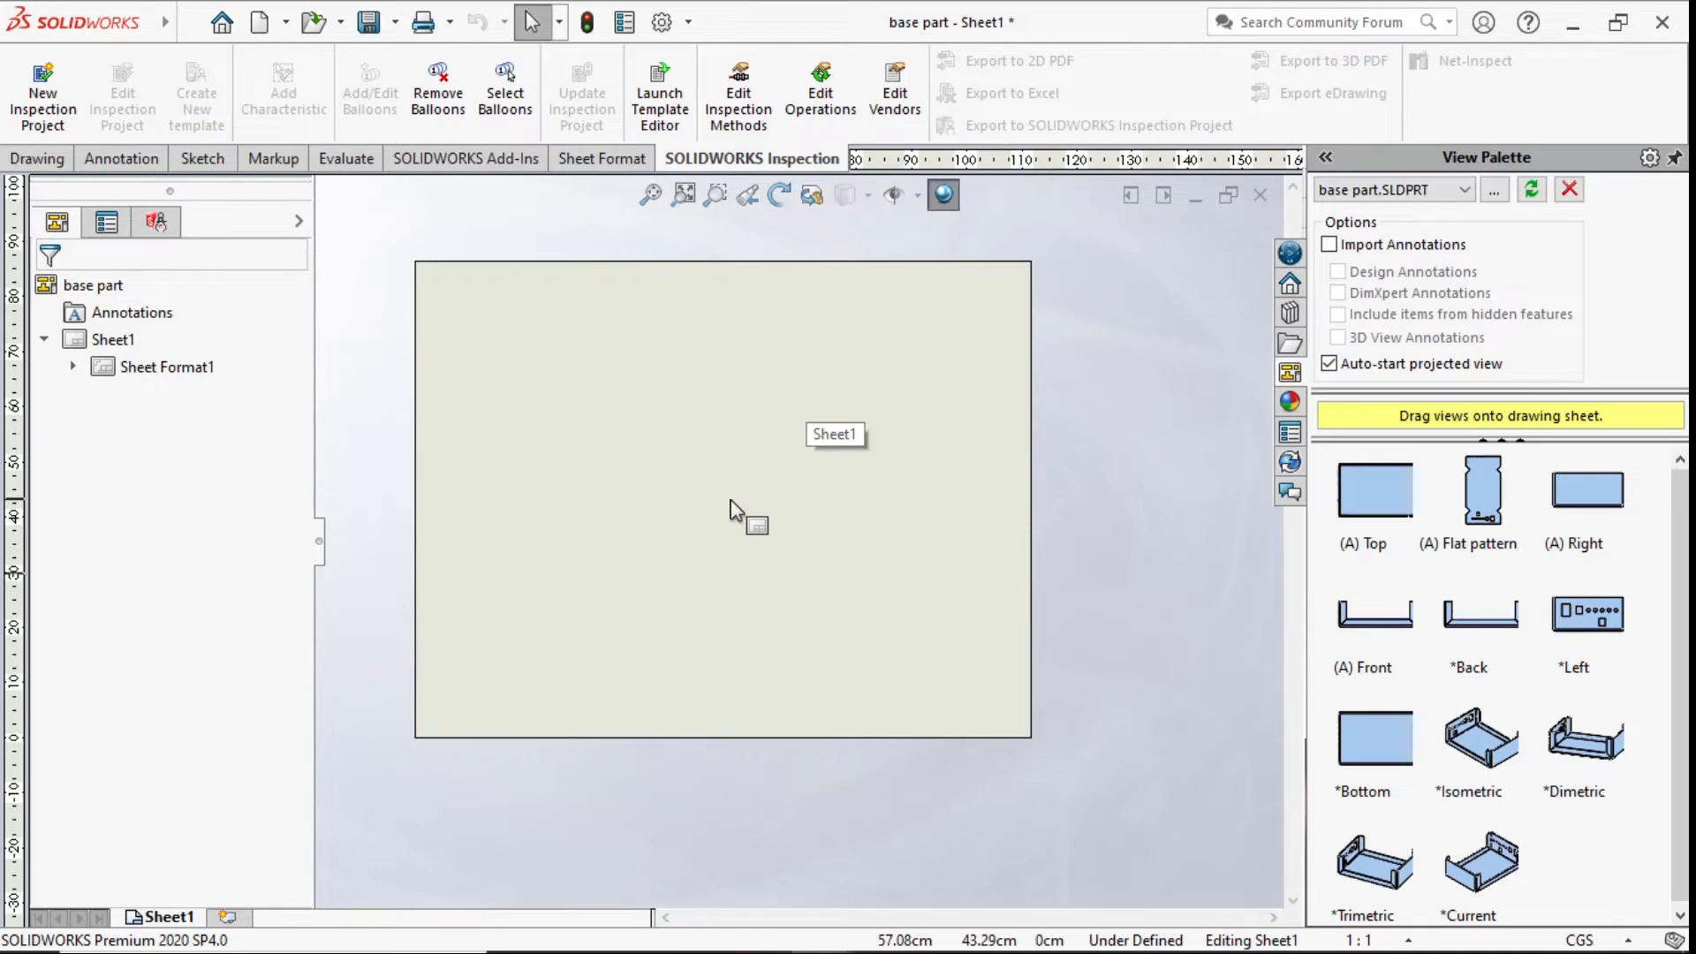
right_click(833, 560)
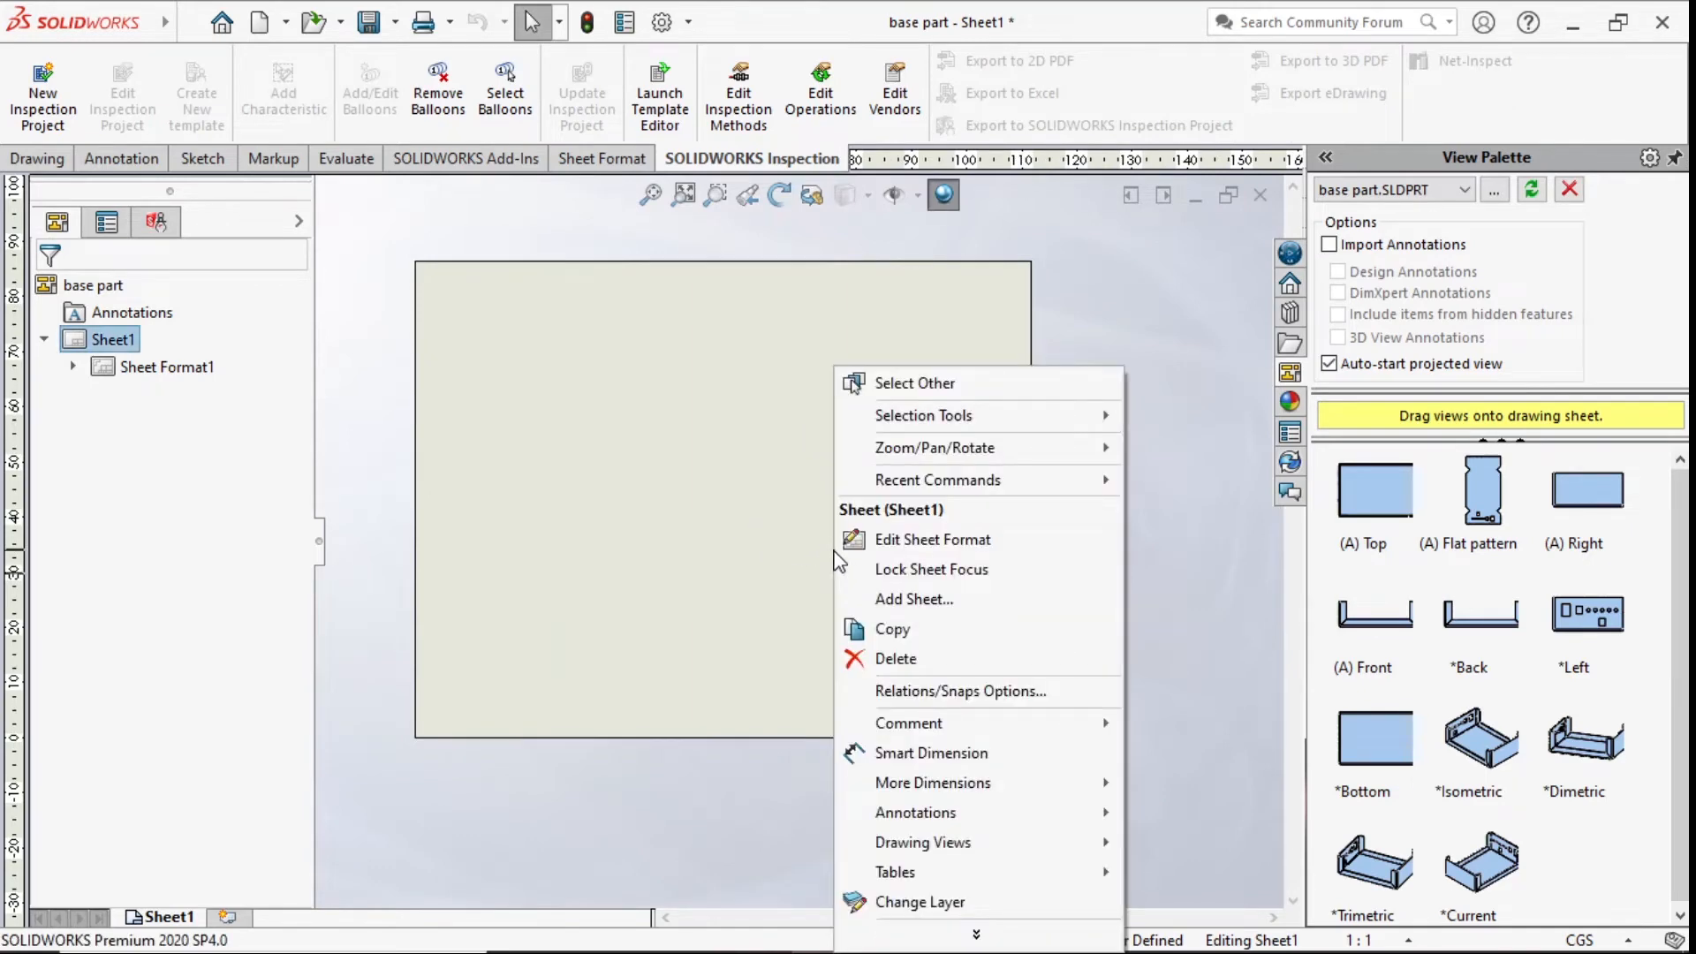
click(896, 923)
scroll(352, 455, down, 1)
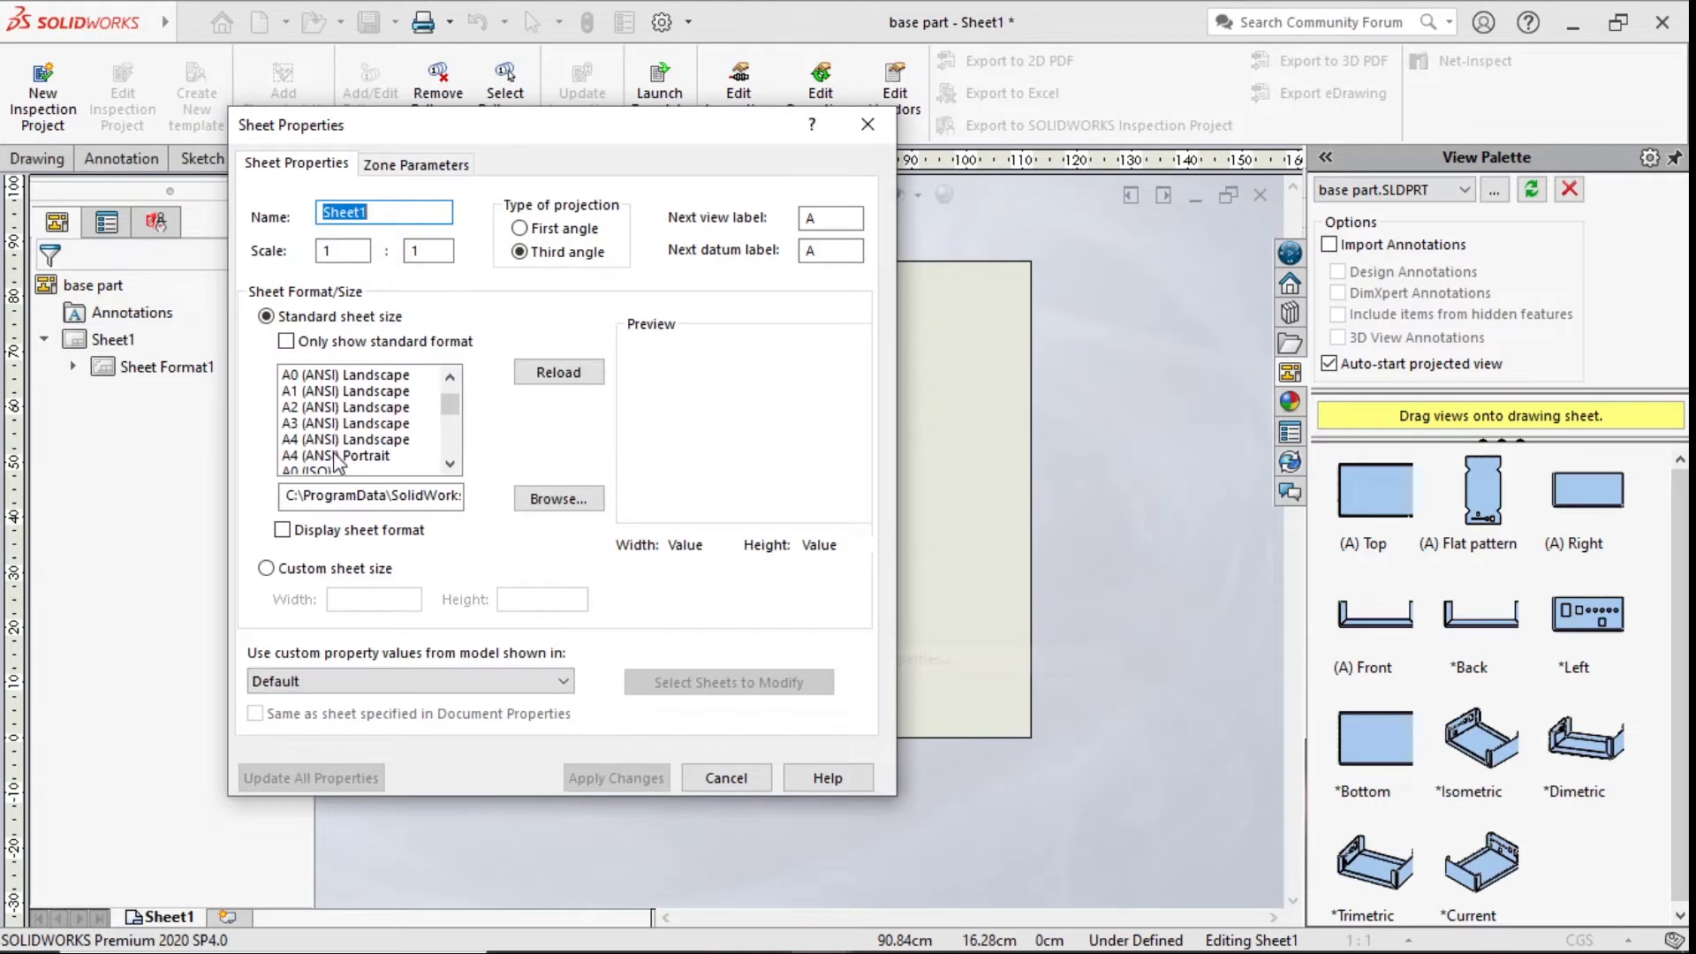
click(349, 455)
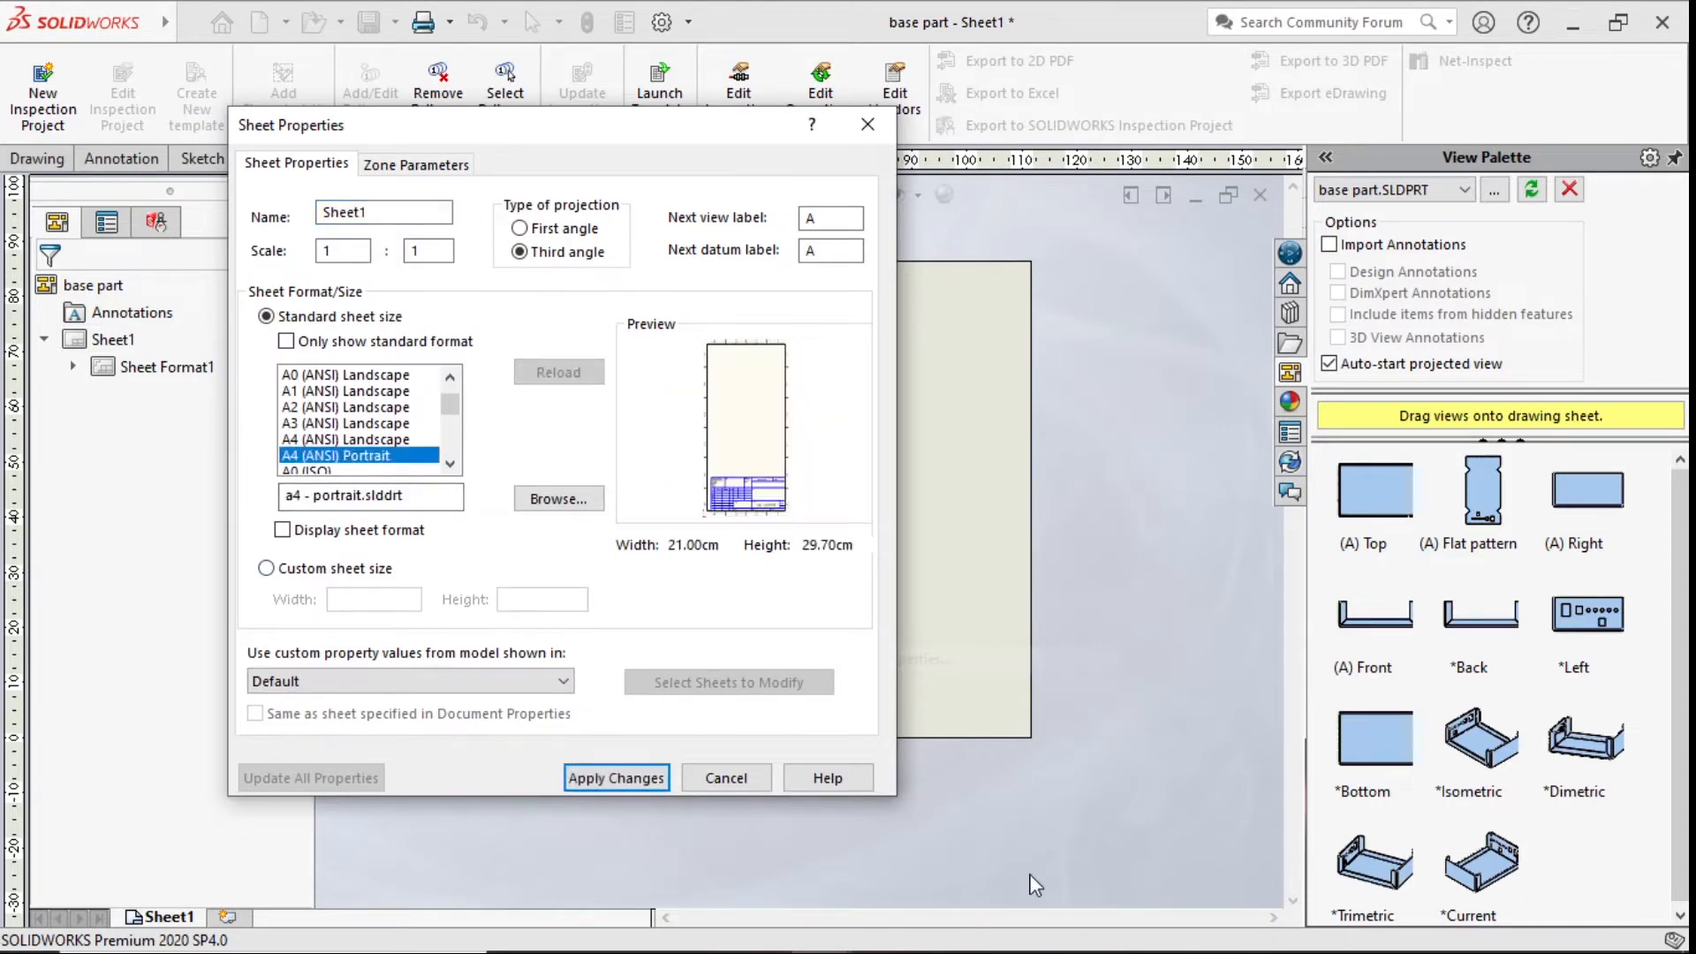
click(622, 779)
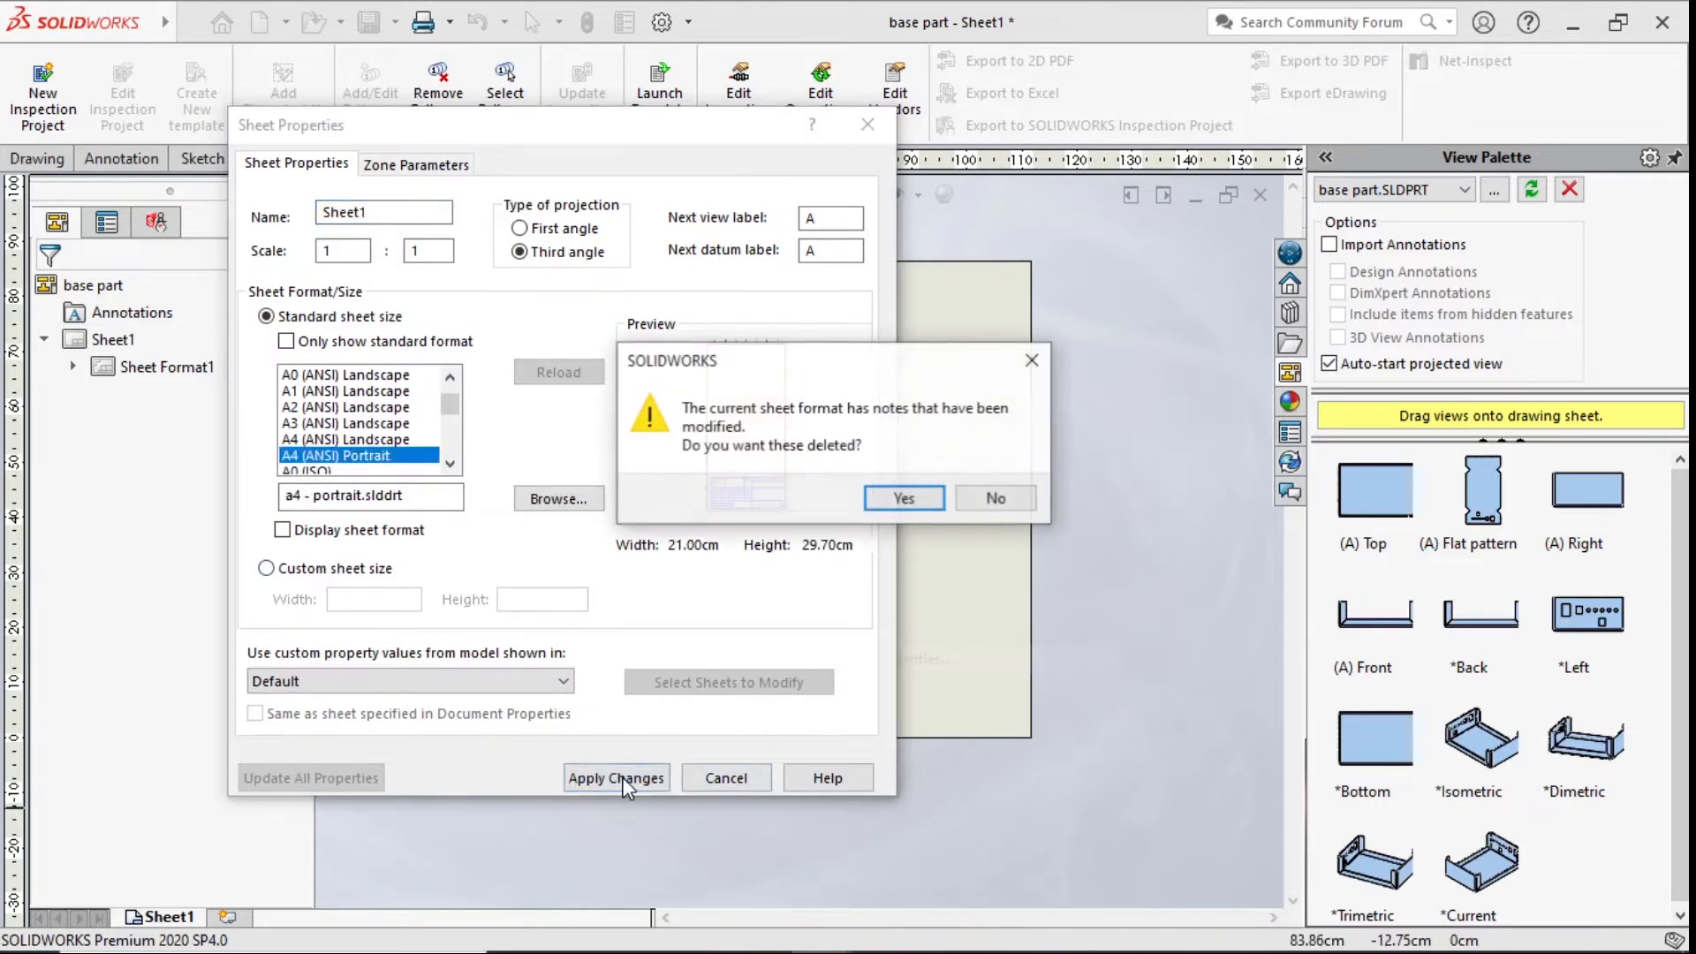
click(904, 499)
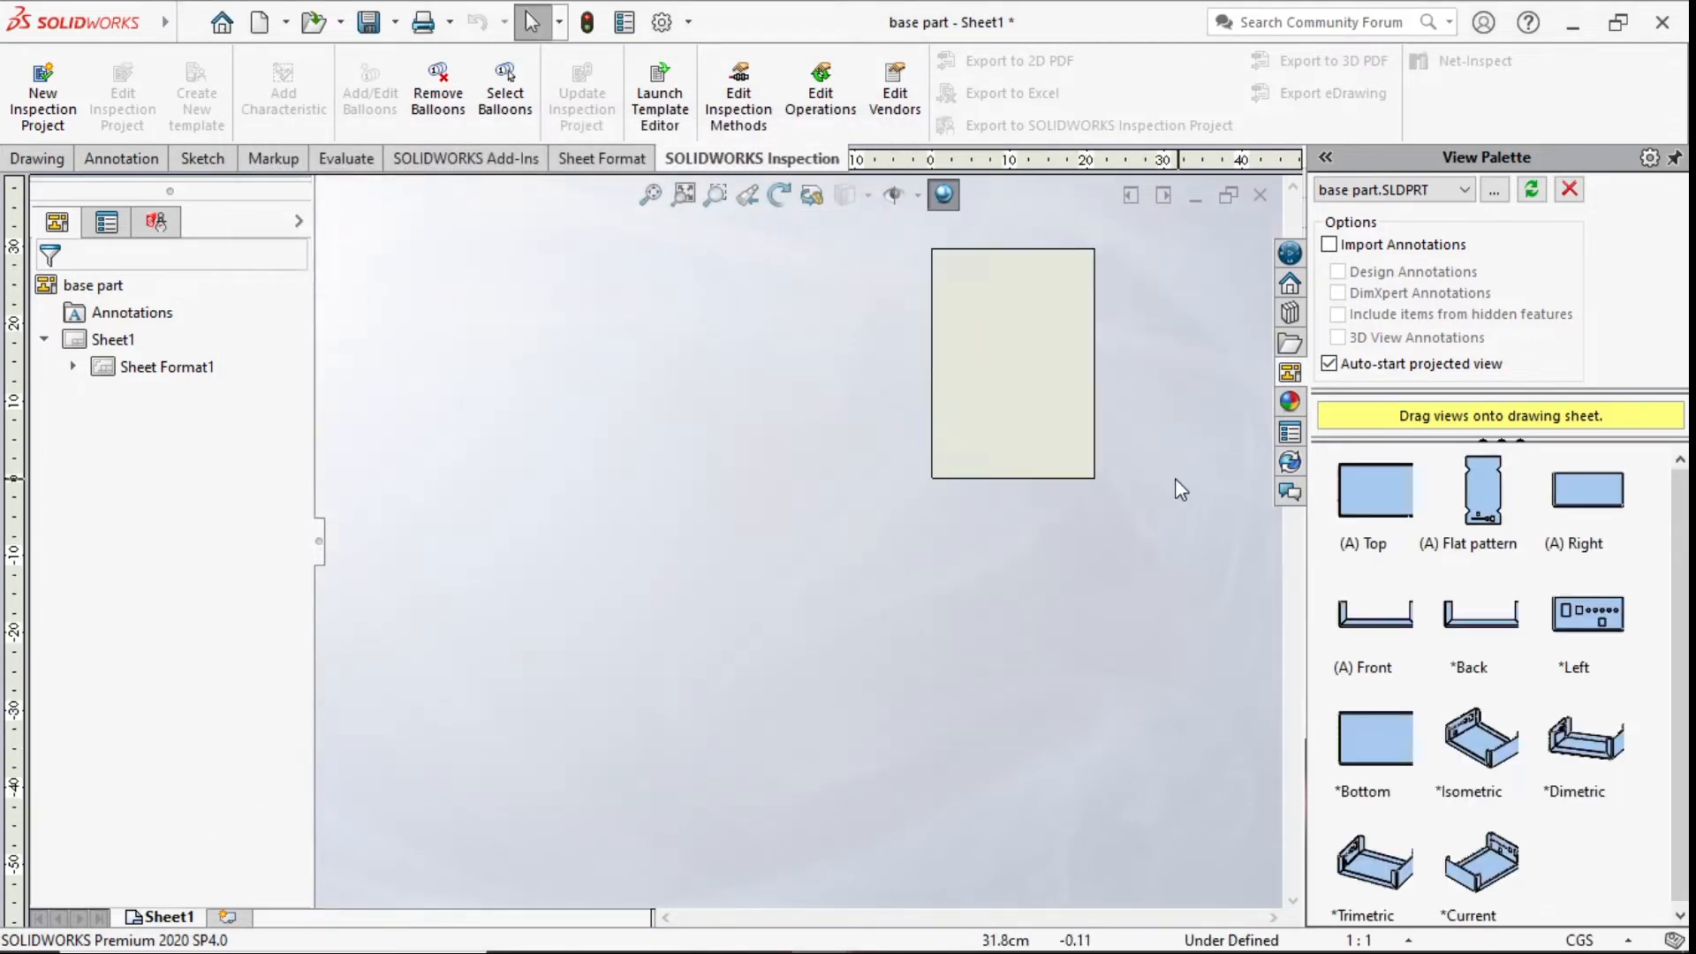
- Start a Model View of the base part and choose the (A) Flat pattern orientation
scroll(846, 346, down, 4)
scroll(767, 459, up, 4)
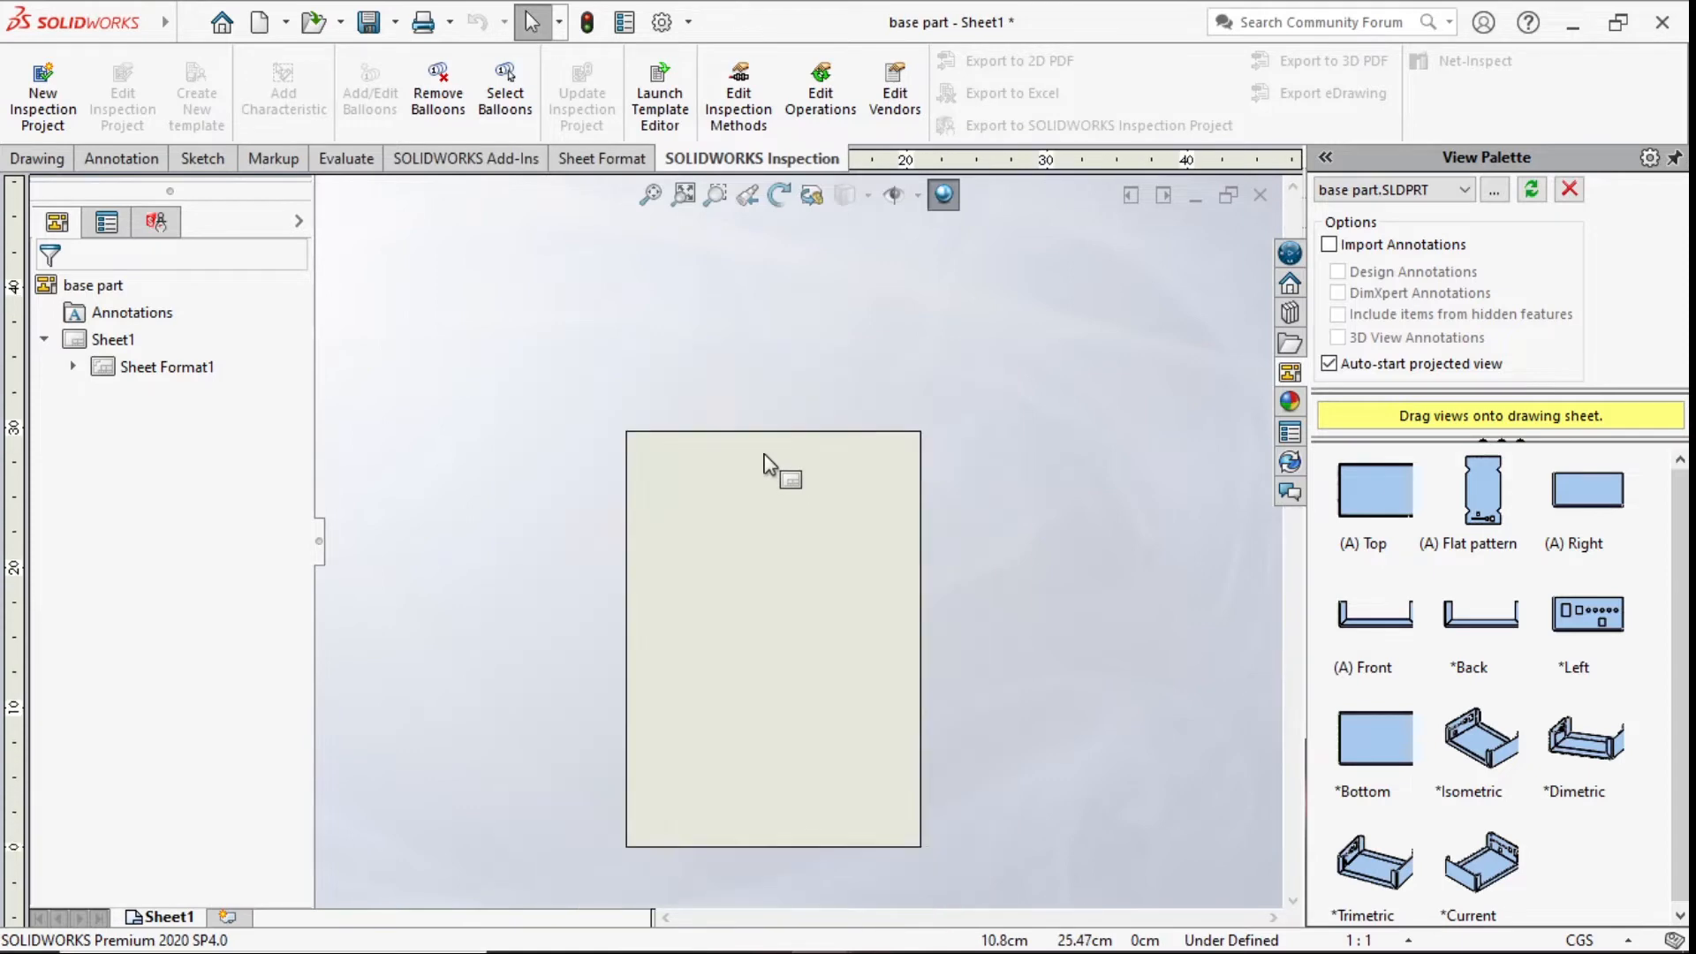
scroll(805, 608, down, 4)
scroll(759, 539, up, 3)
scroll(774, 601, down, 2)
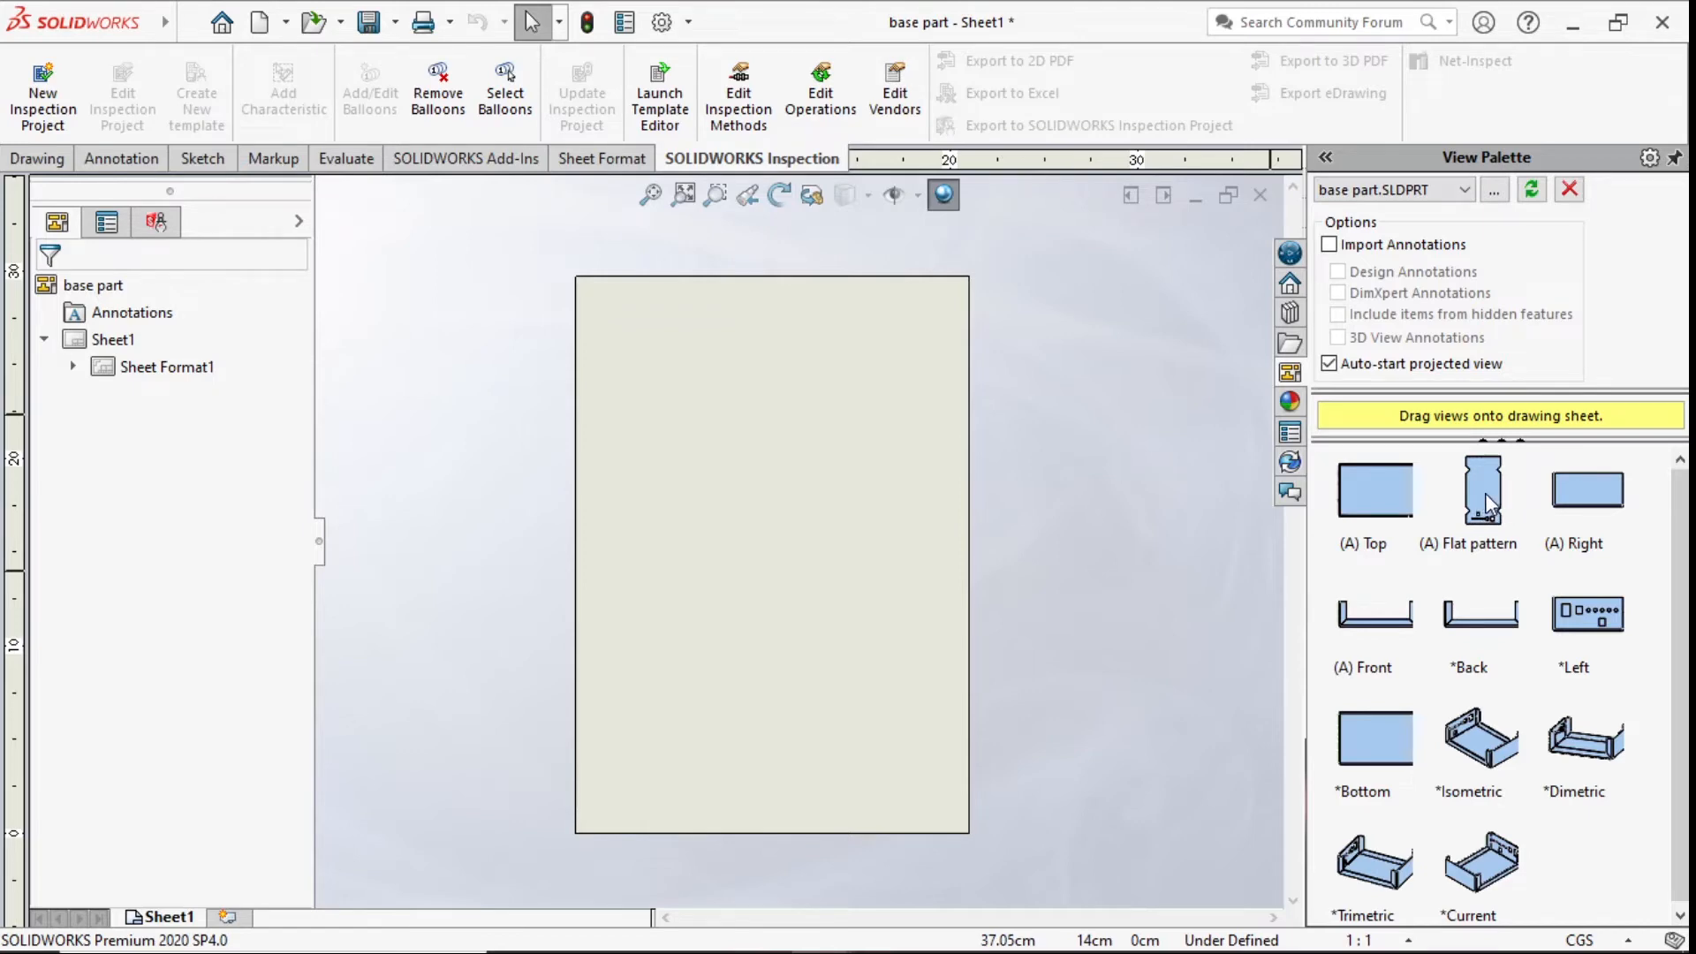
drag(1486, 491, 811, 537)
click(35, 161)
click(29, 99)
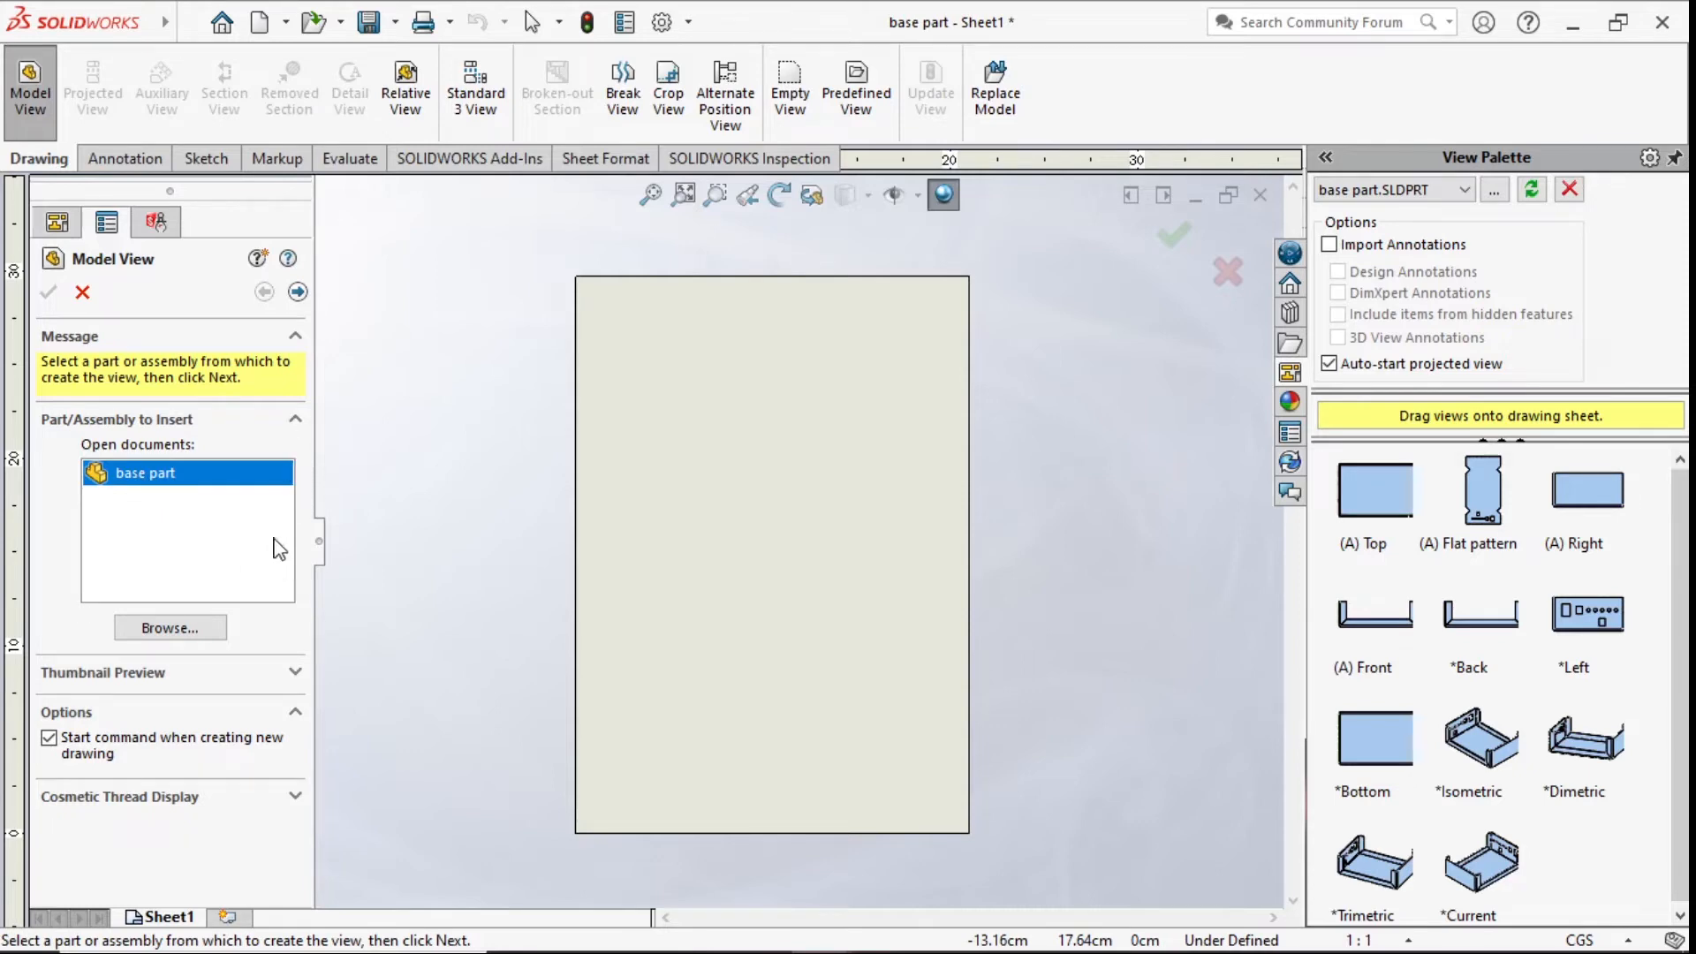
click(297, 292)
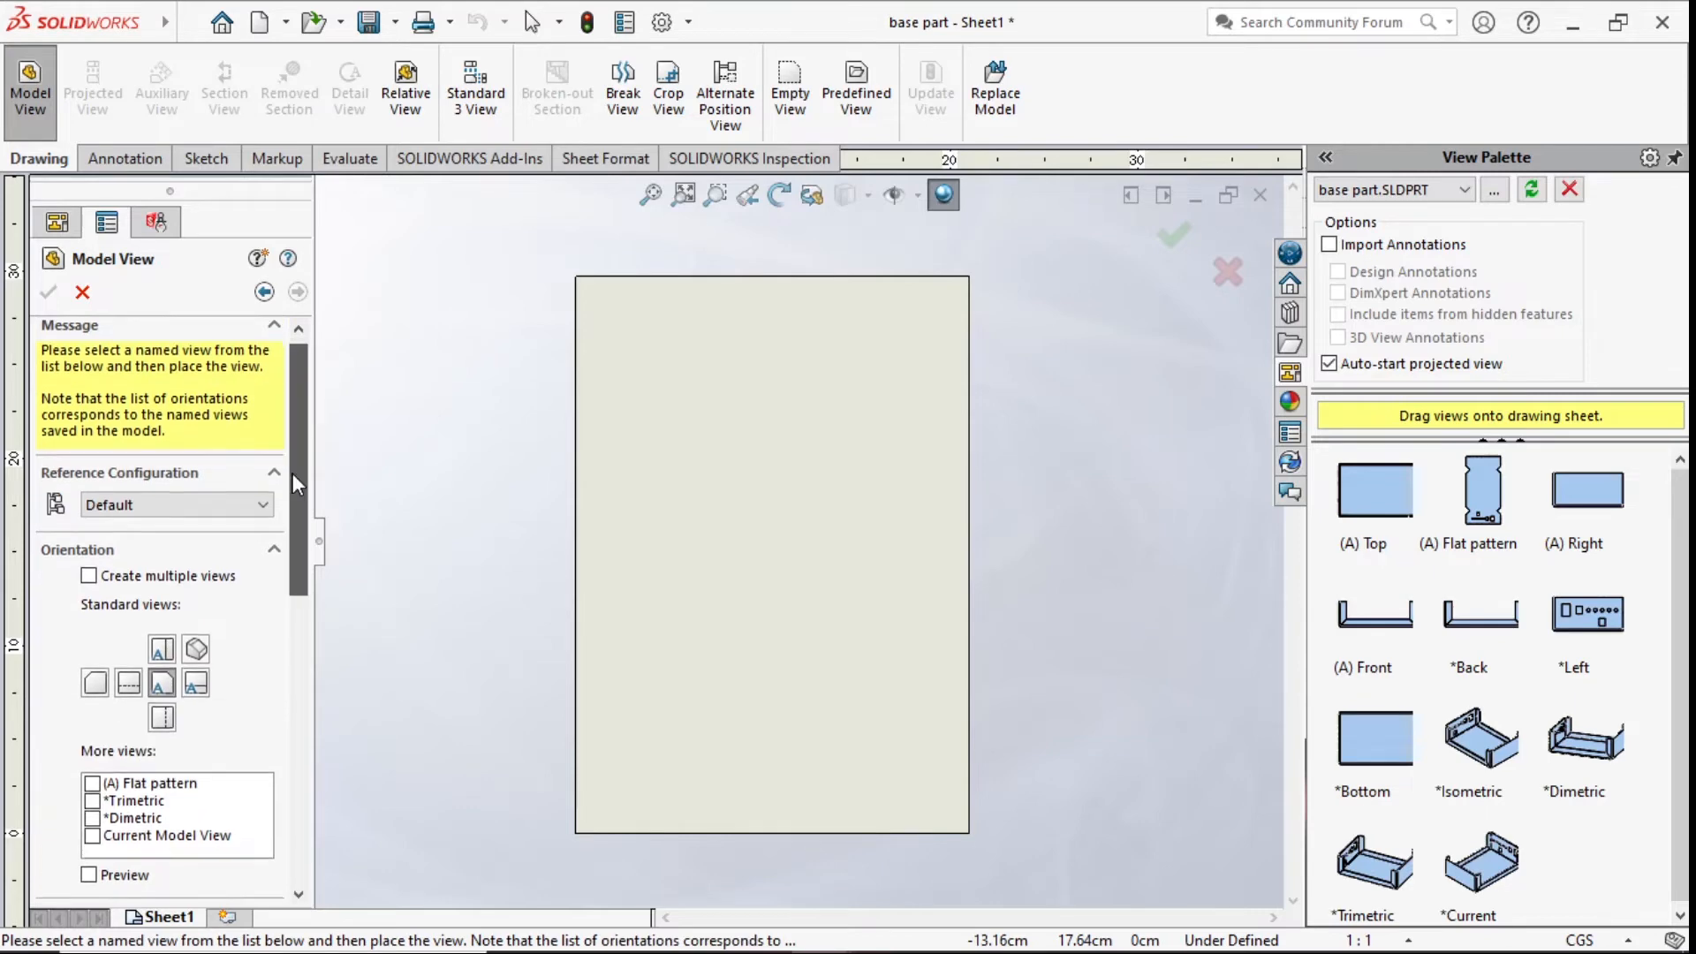
scroll(294, 466, down, 3)
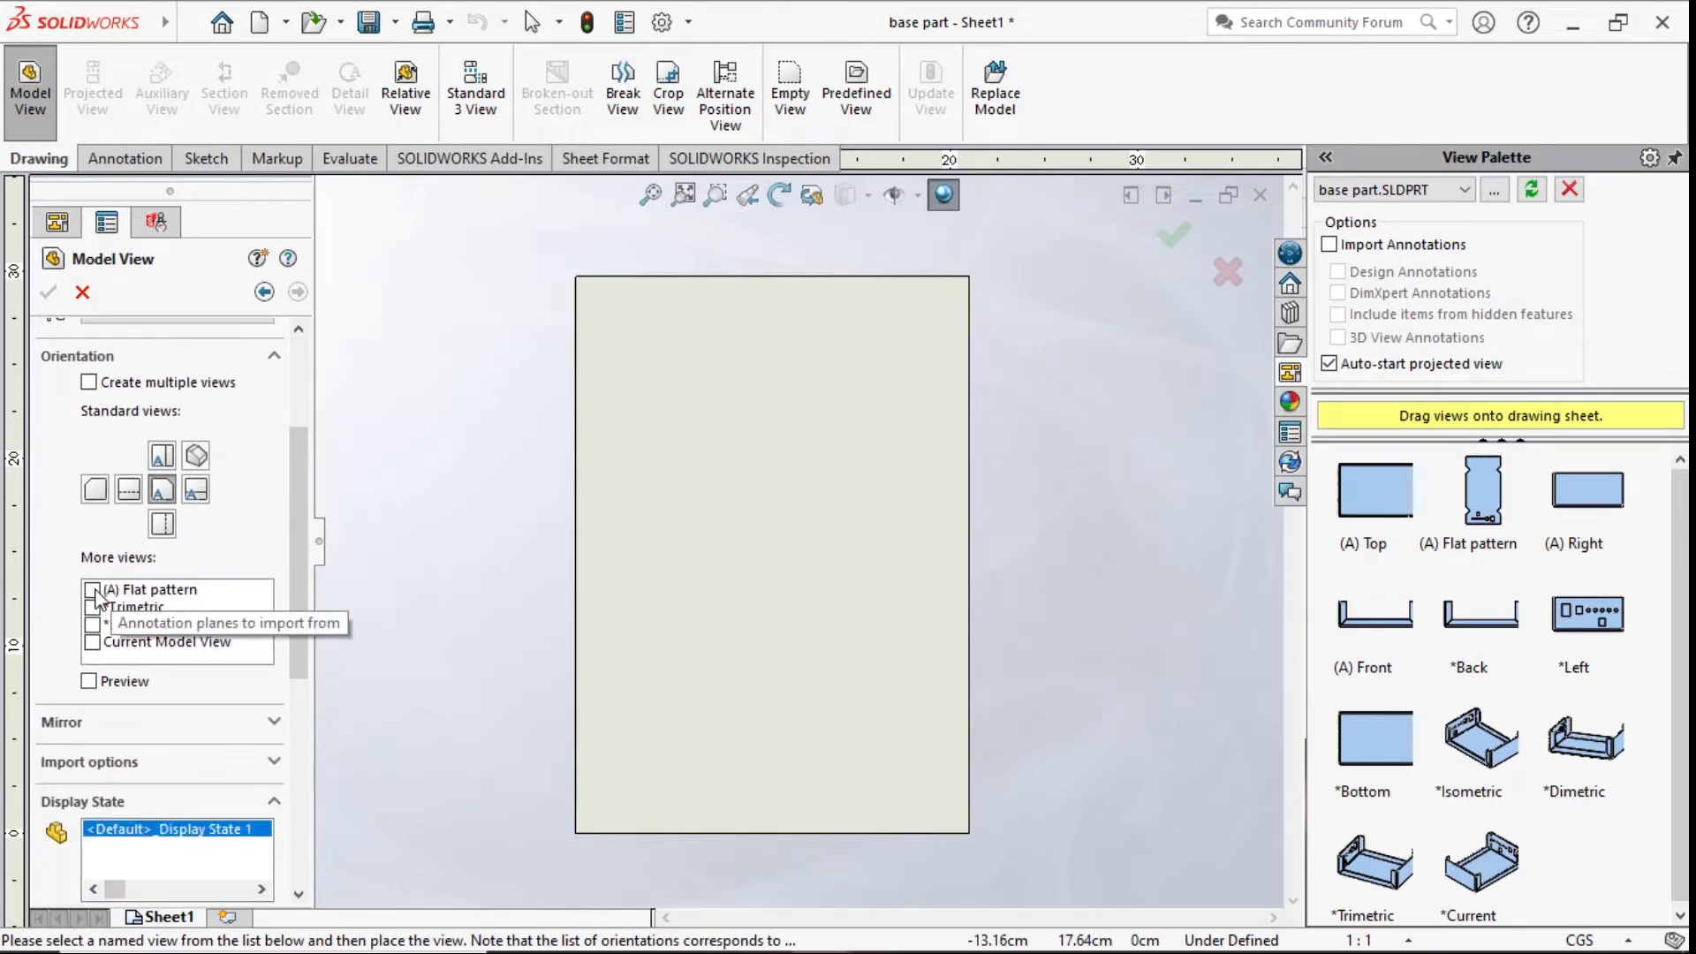
click(94, 590)
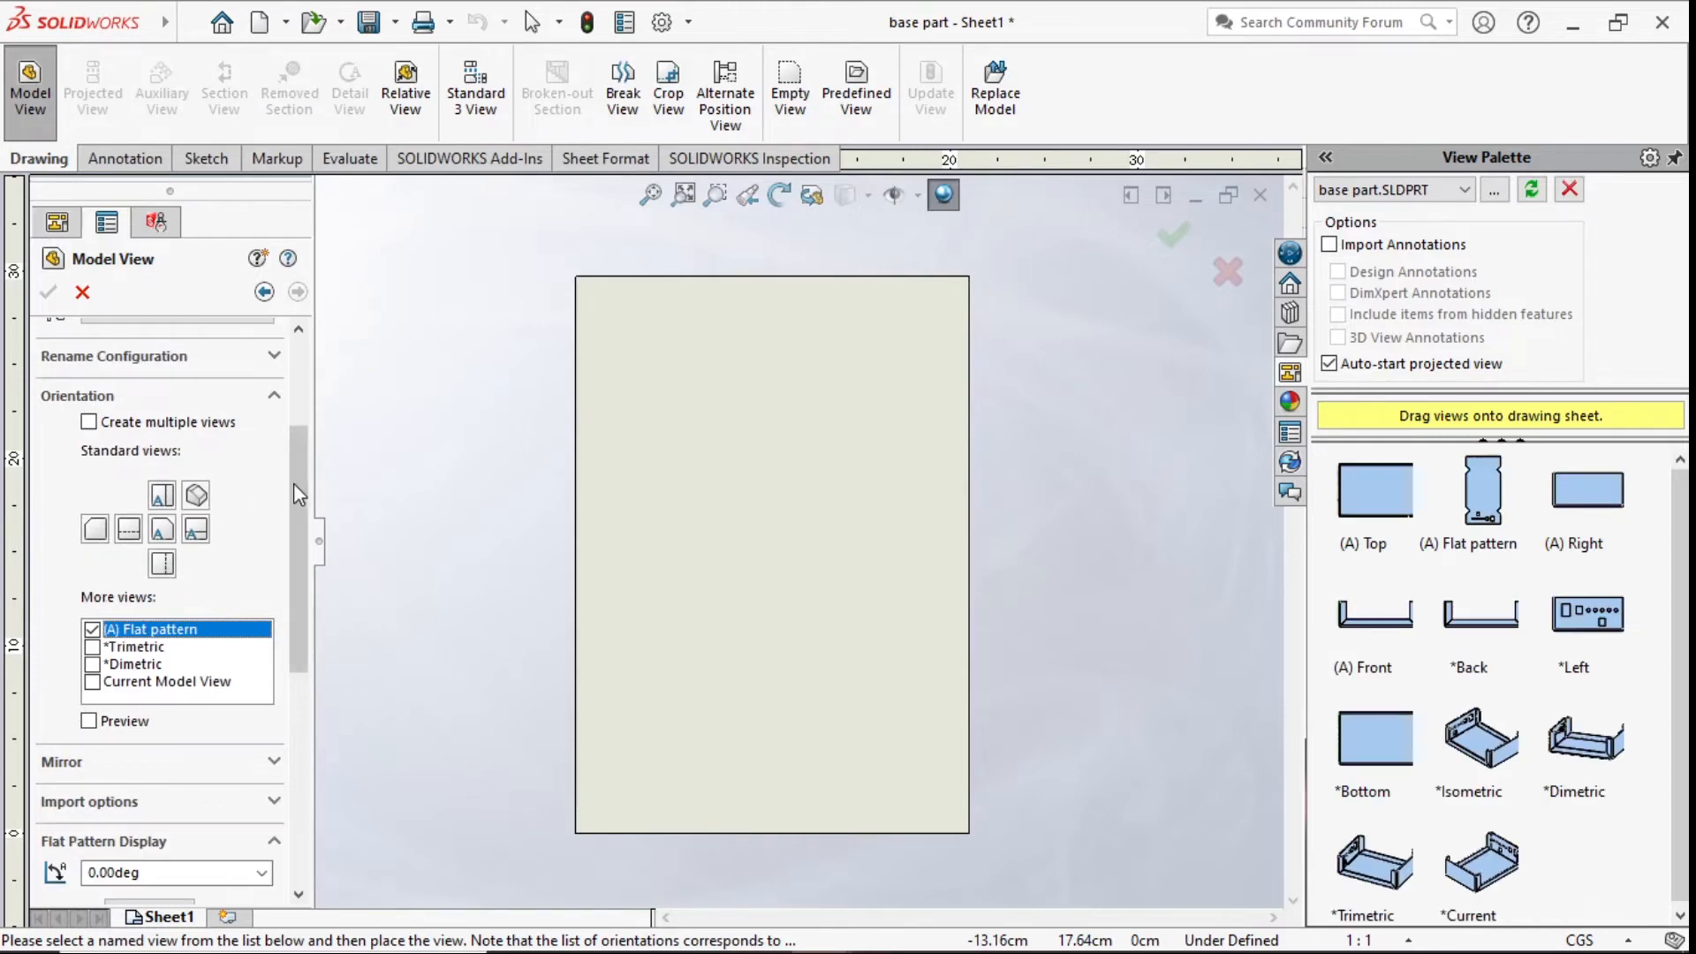
- Give the flat pattern view a custom scale of 1:1 and place it in the middle of the sheet, without any projected views
scroll(295, 488, down, 1)
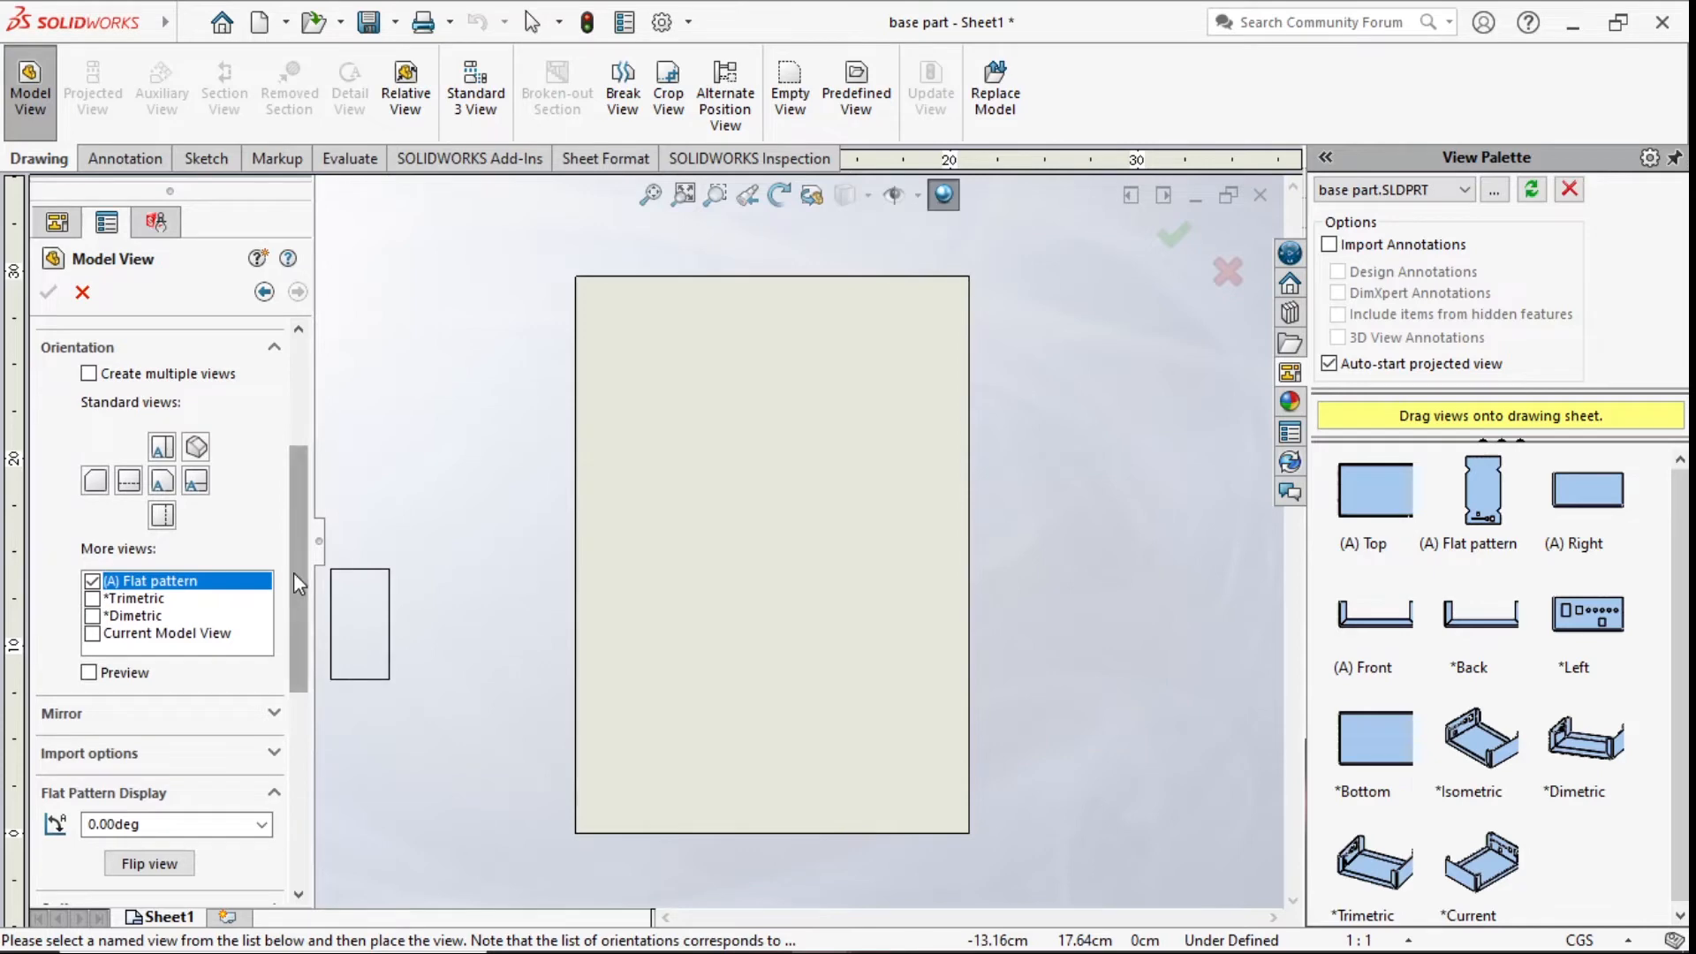
scroll(281, 617, down, 5)
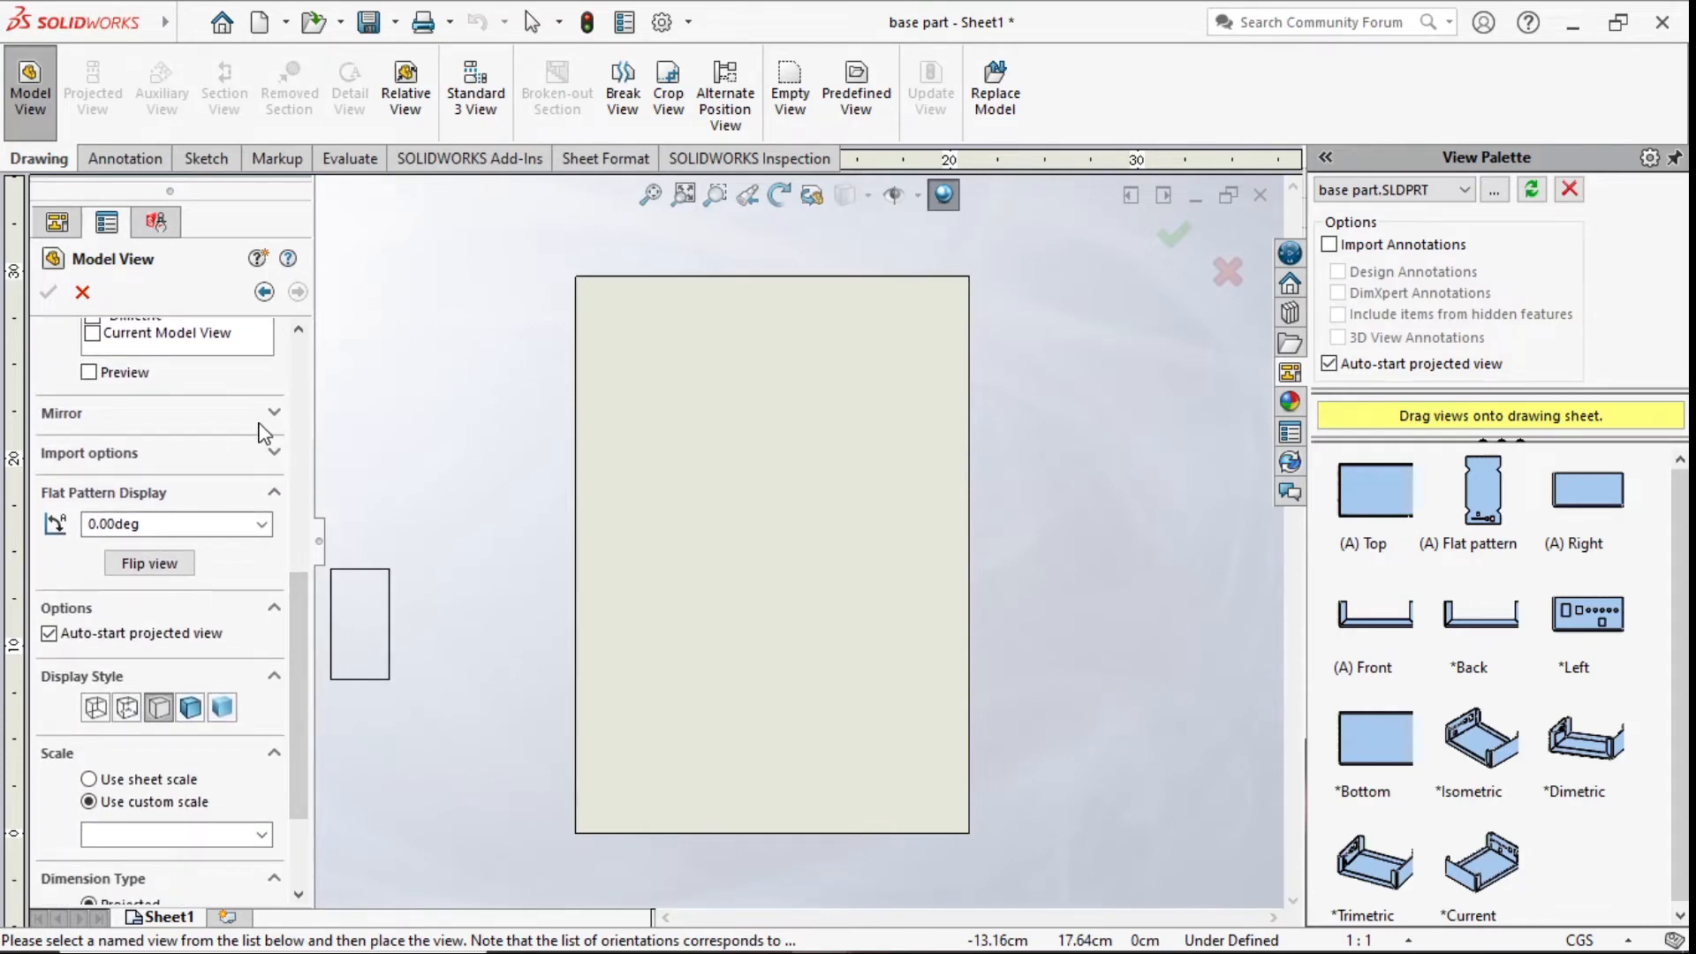
drag(302, 599, 163, 652)
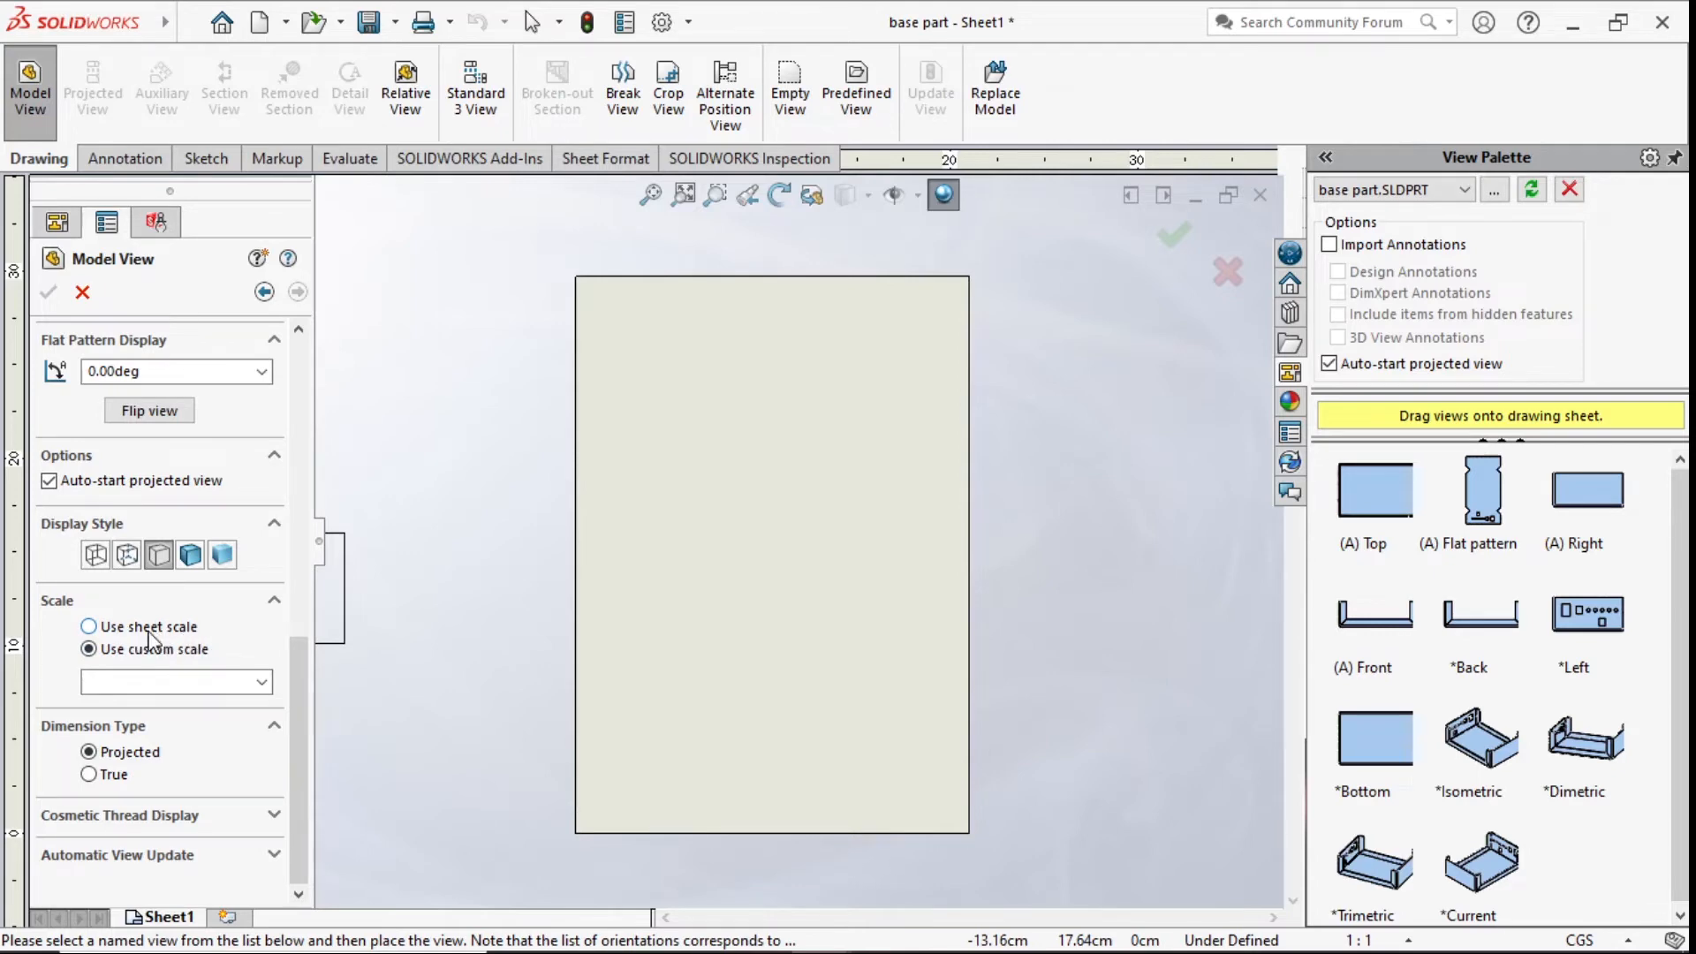
click(87, 629)
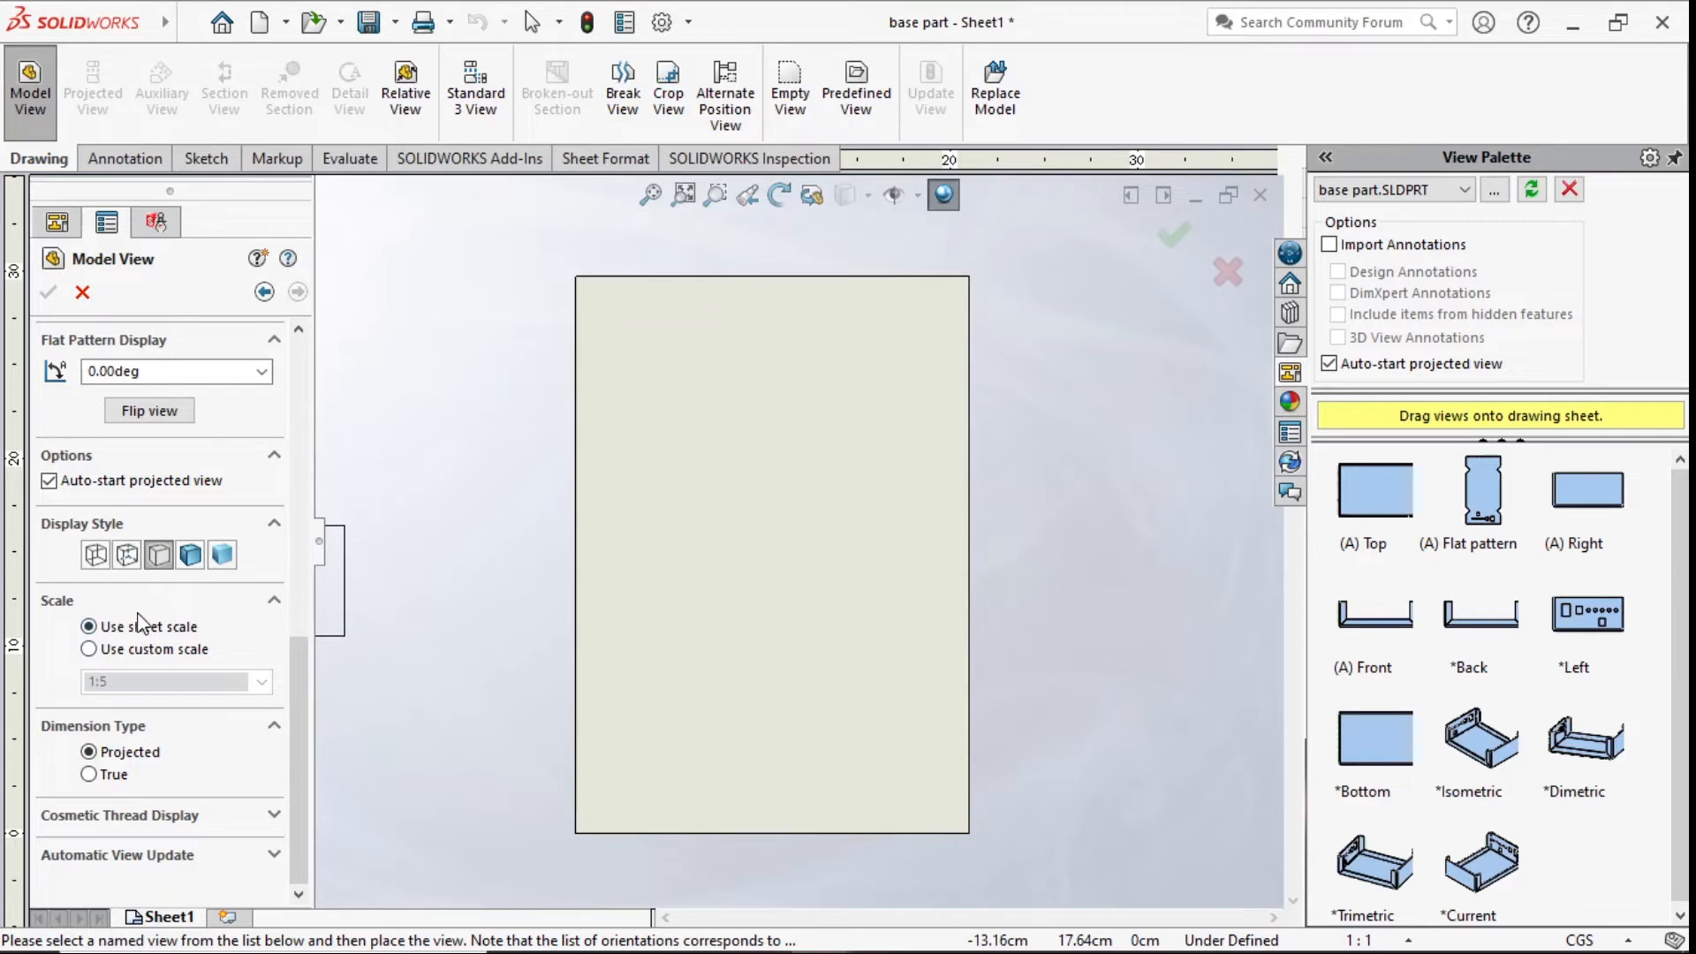
click(92, 648)
click(91, 626)
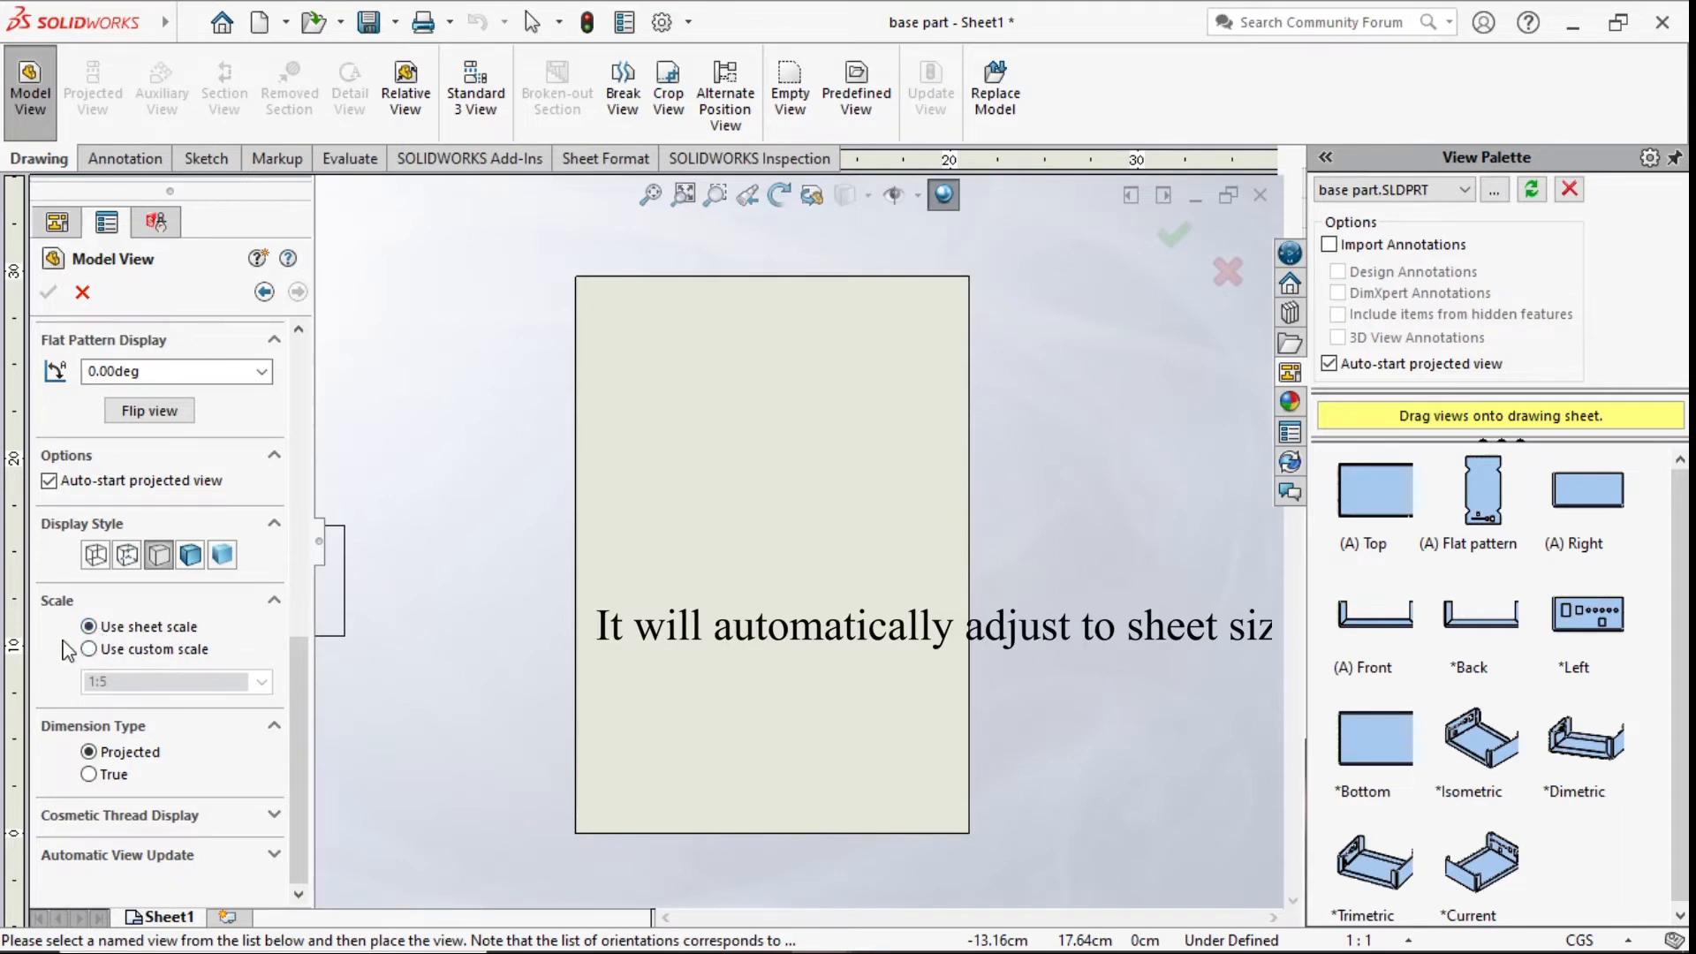
click(90, 650)
click(262, 682)
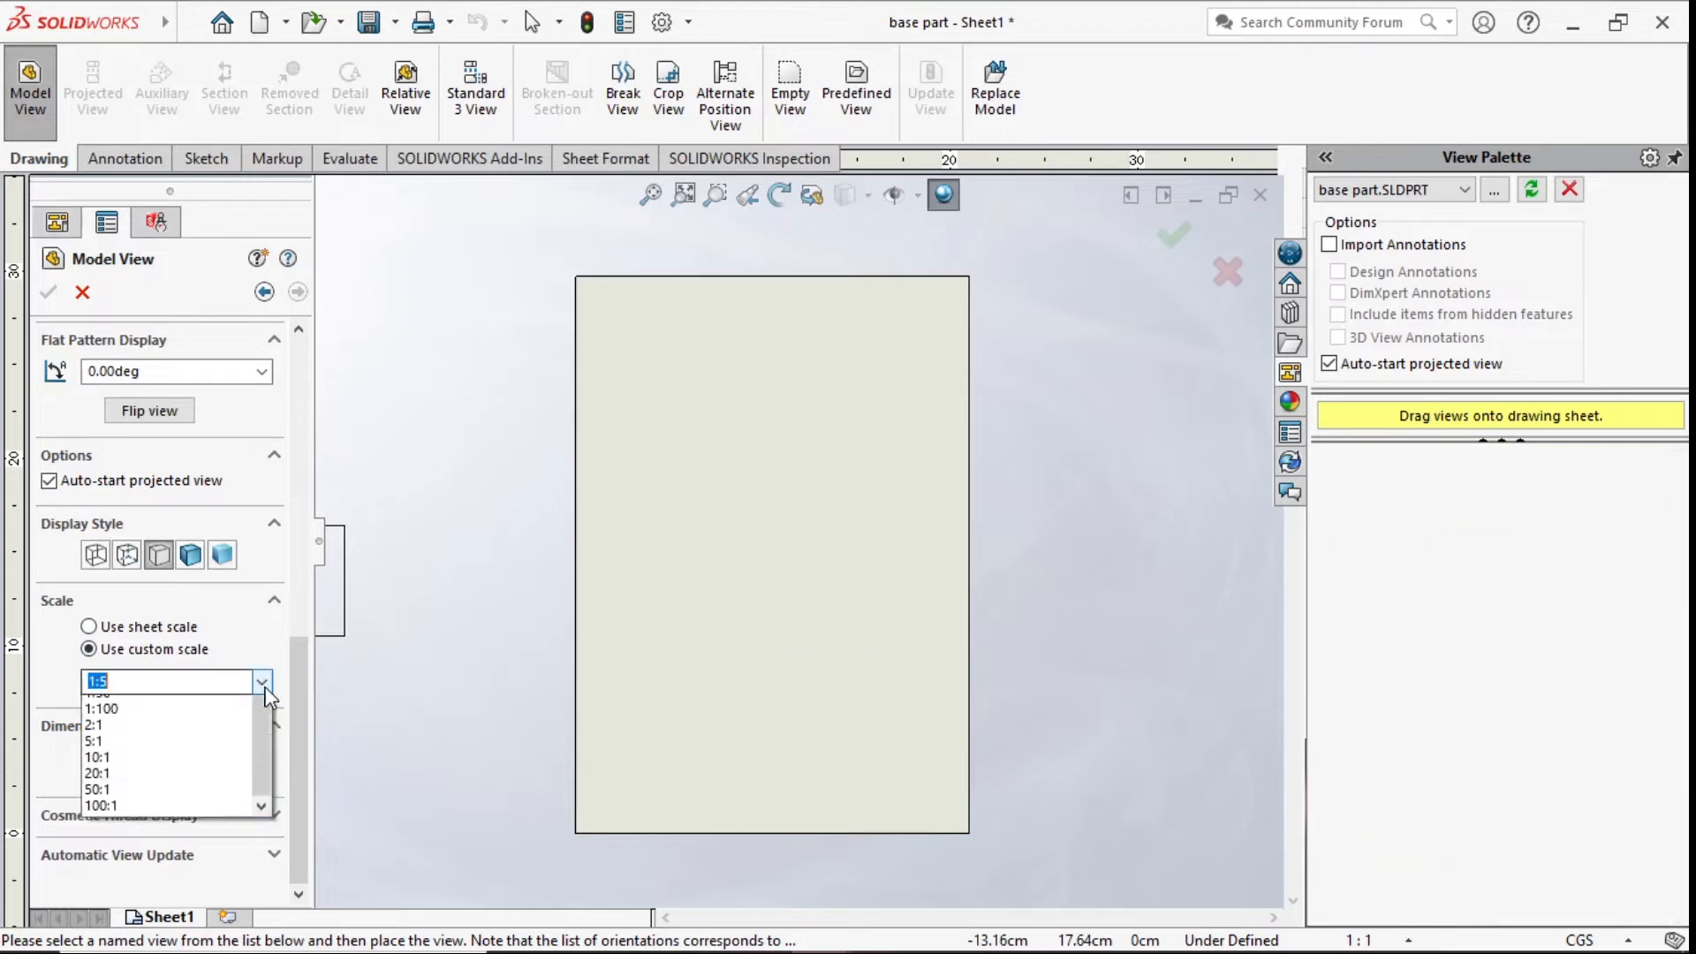
click(137, 705)
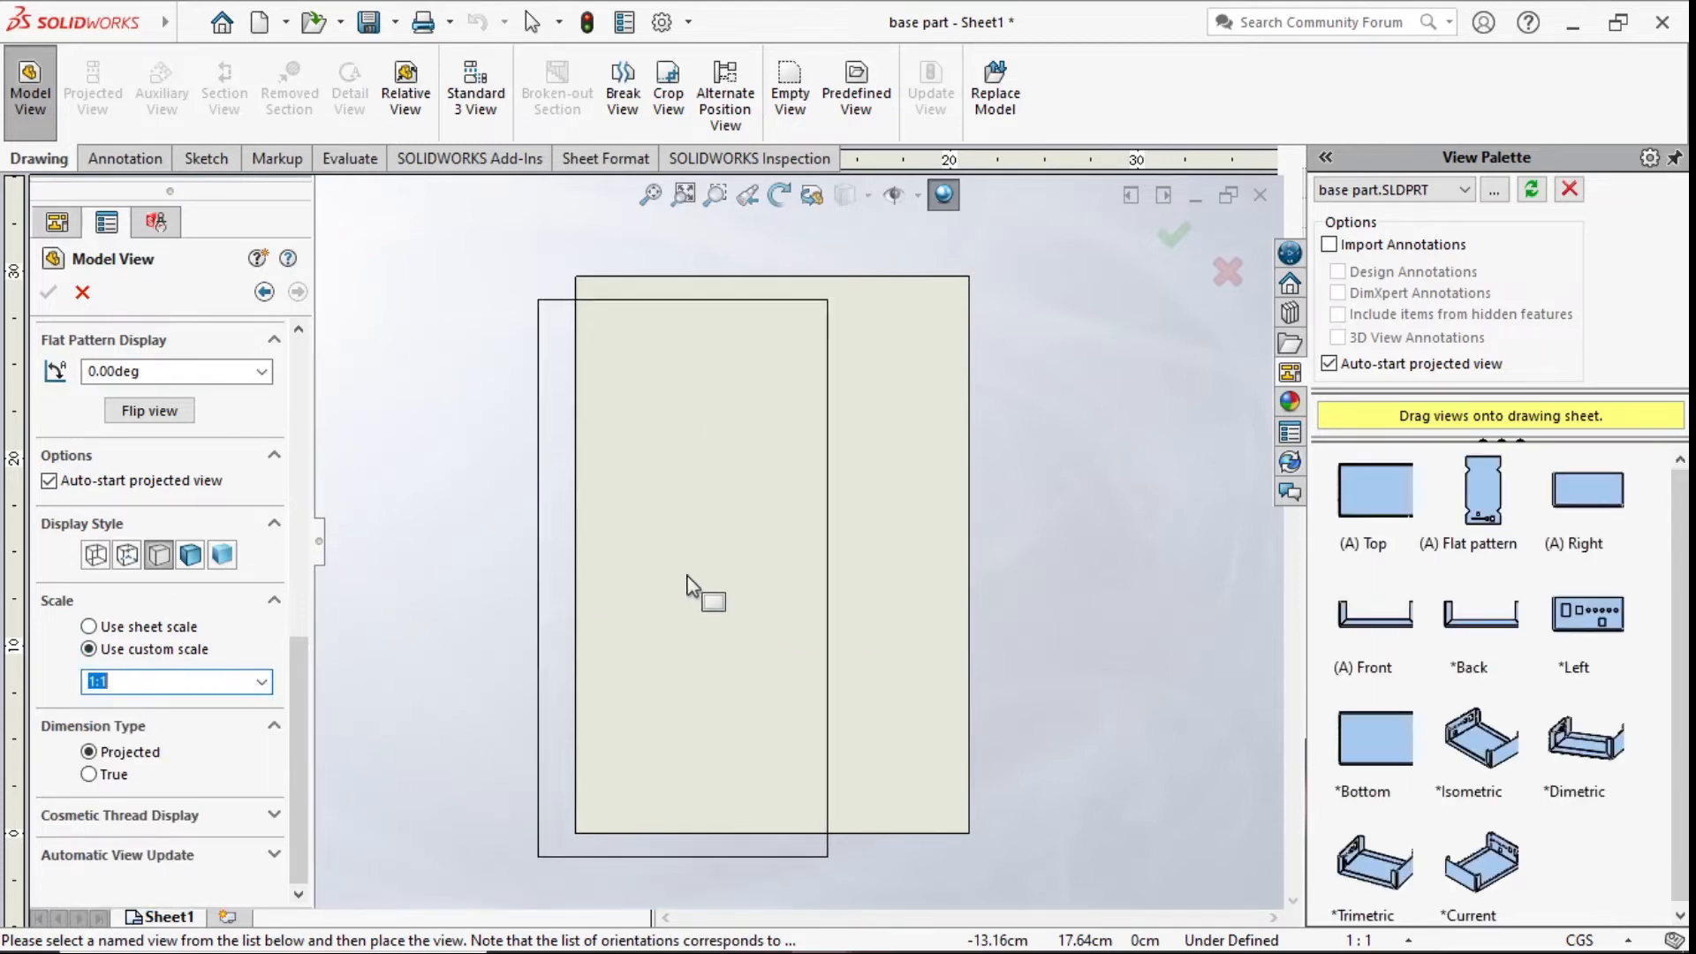
click(769, 565)
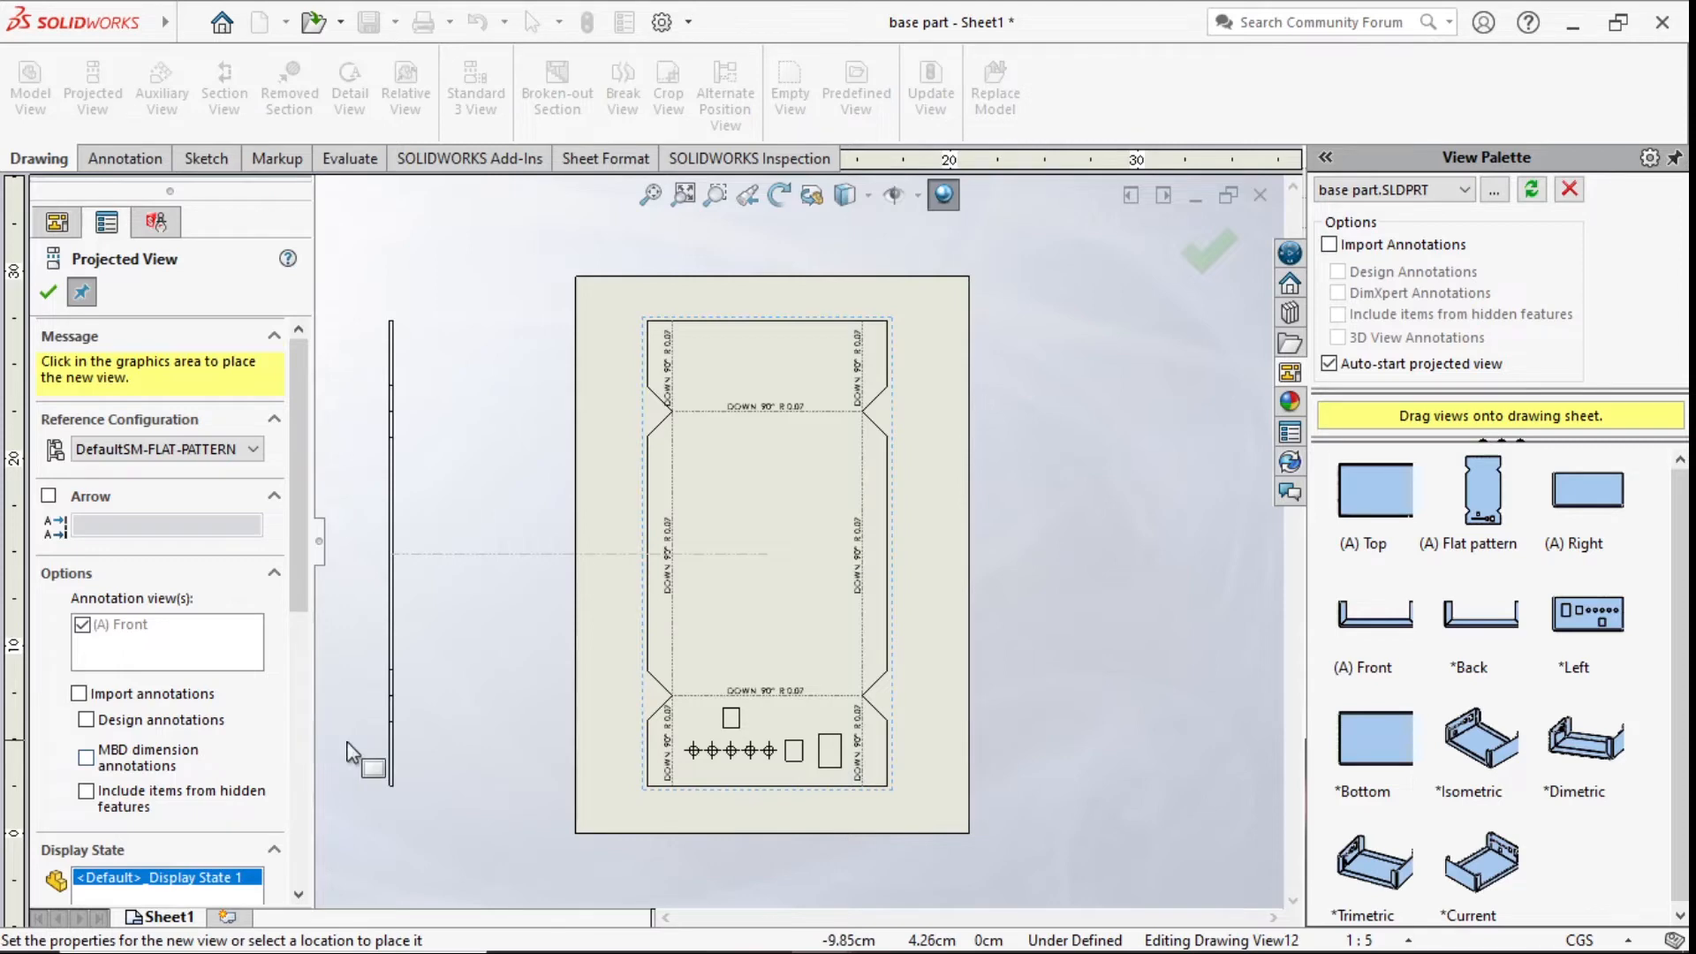
key(Escape)
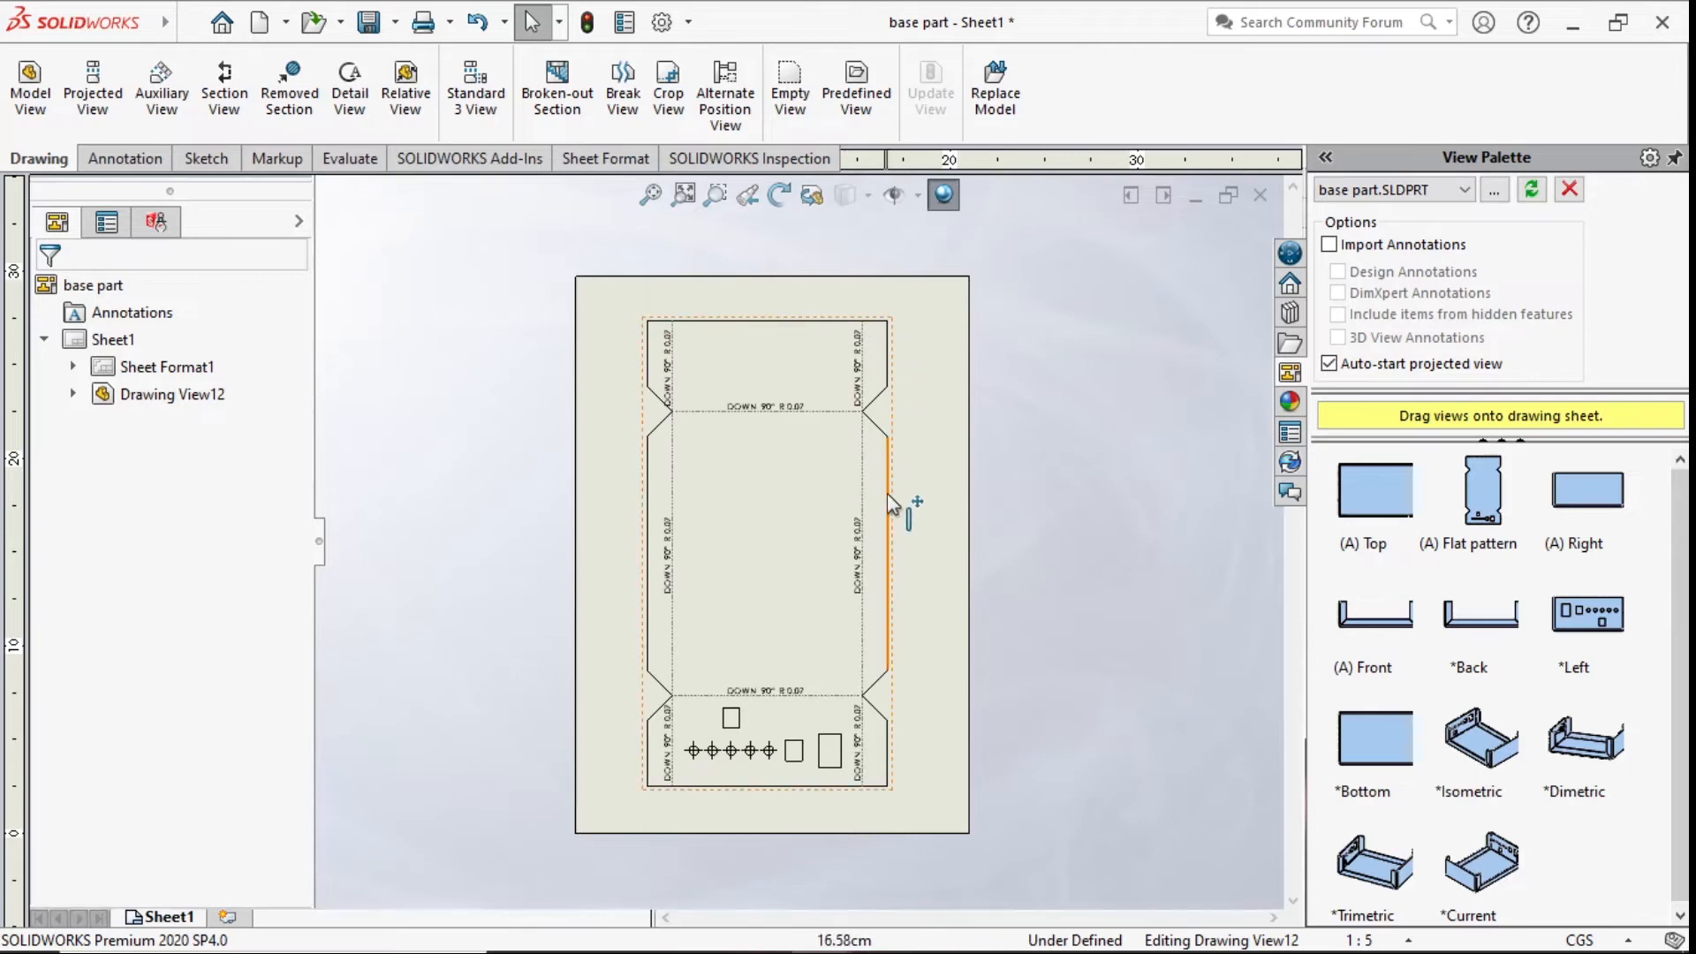
- Set the scale of Sheet1 to 1:1 in its sheet properties and apply the change
click(959, 426)
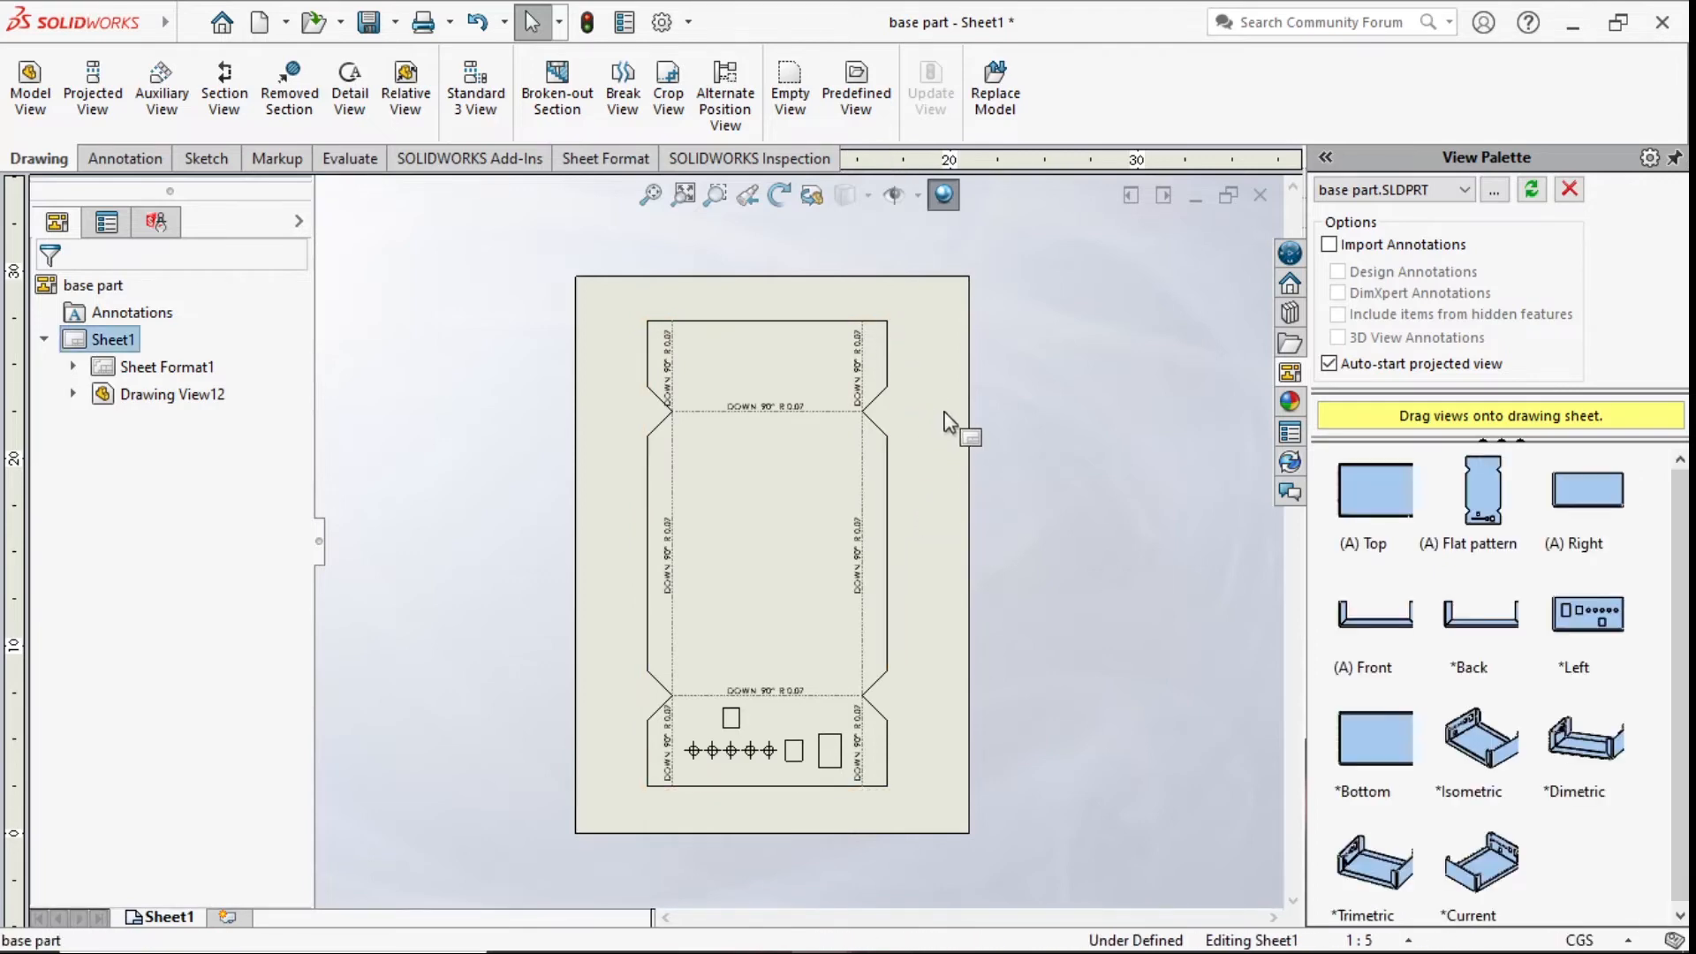
right_click(936, 497)
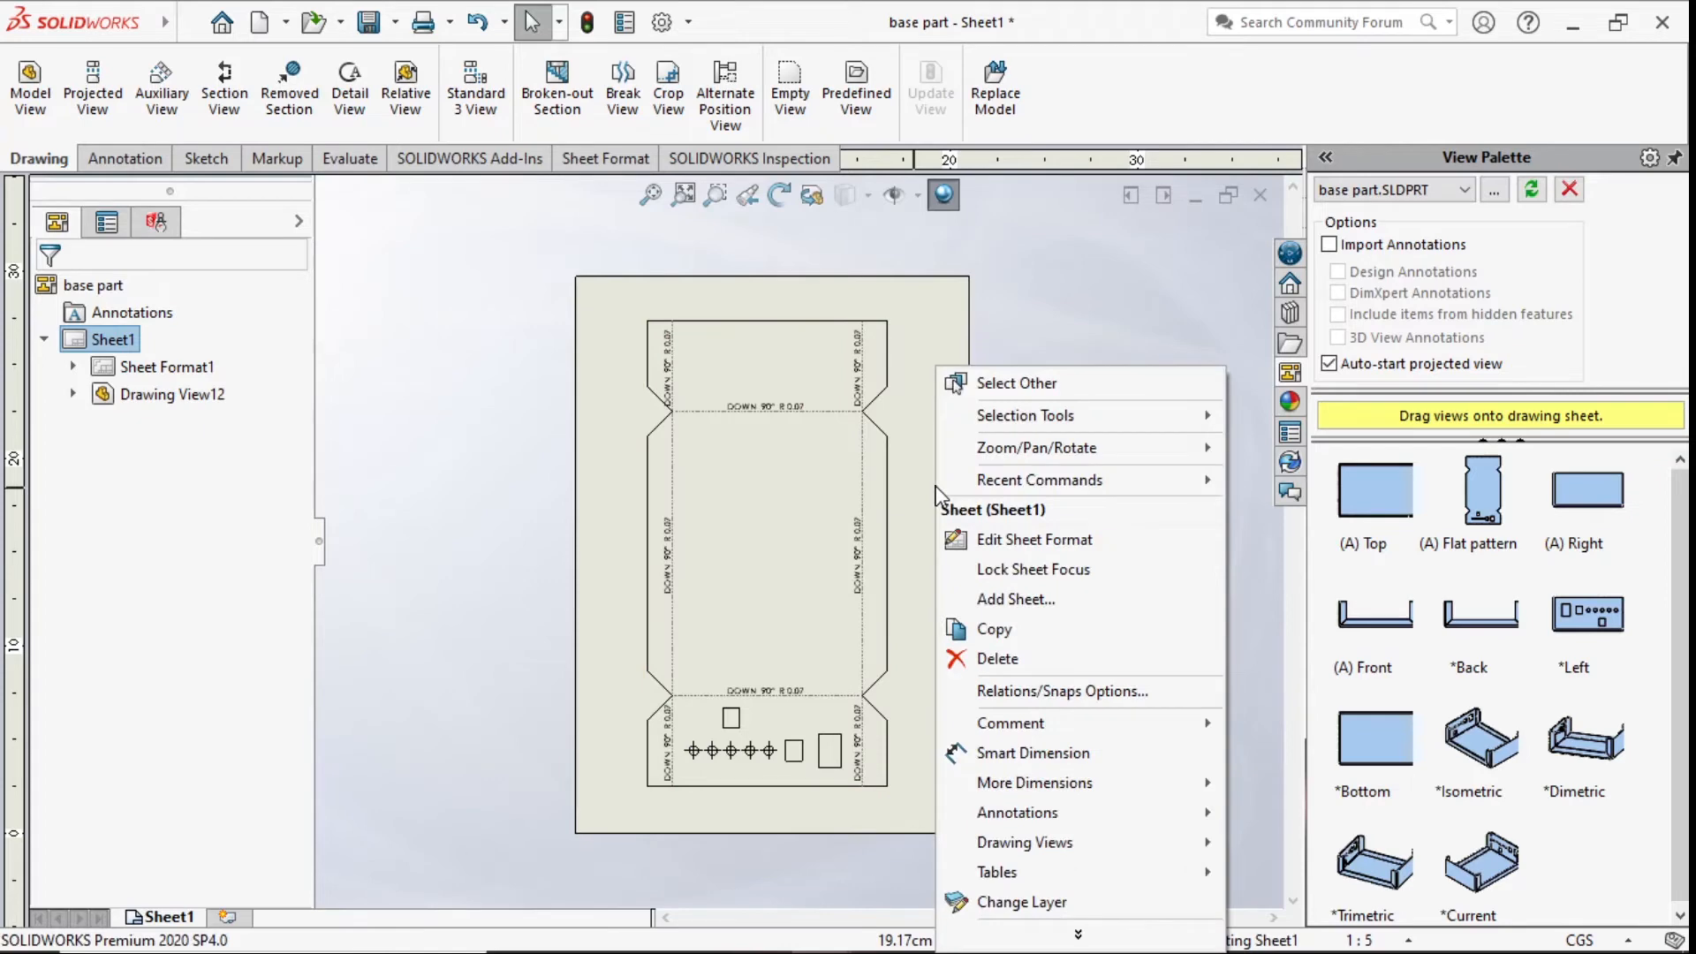
click(1082, 934)
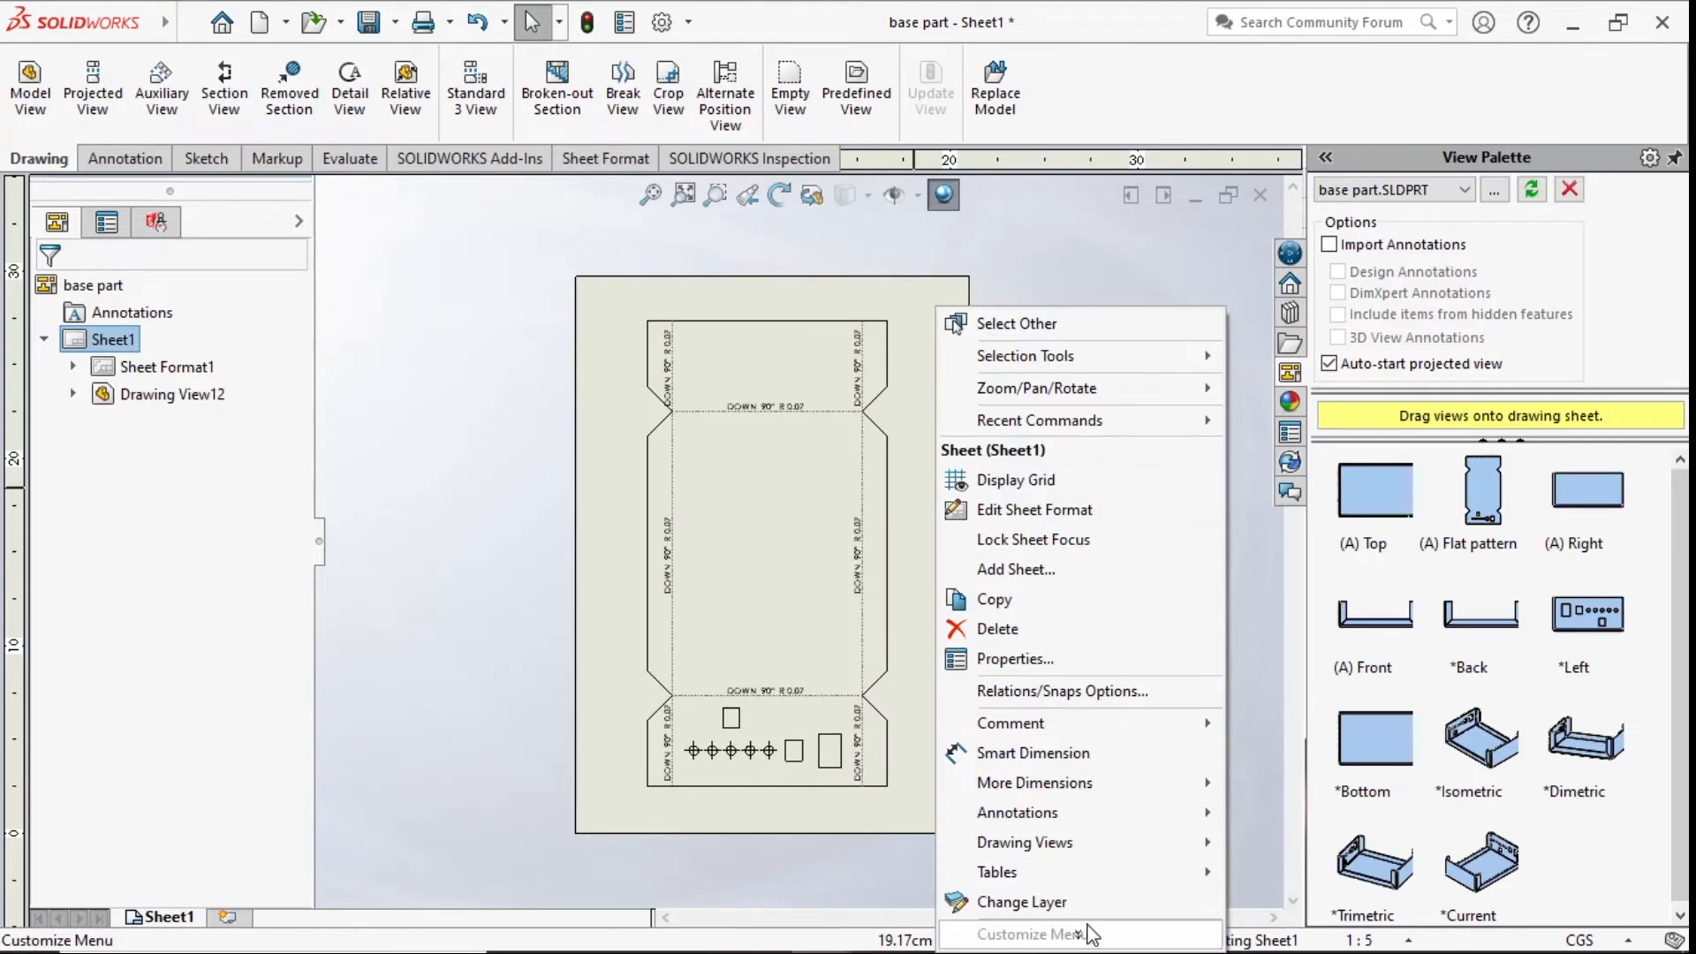
click(1038, 667)
click(451, 252)
text(1)
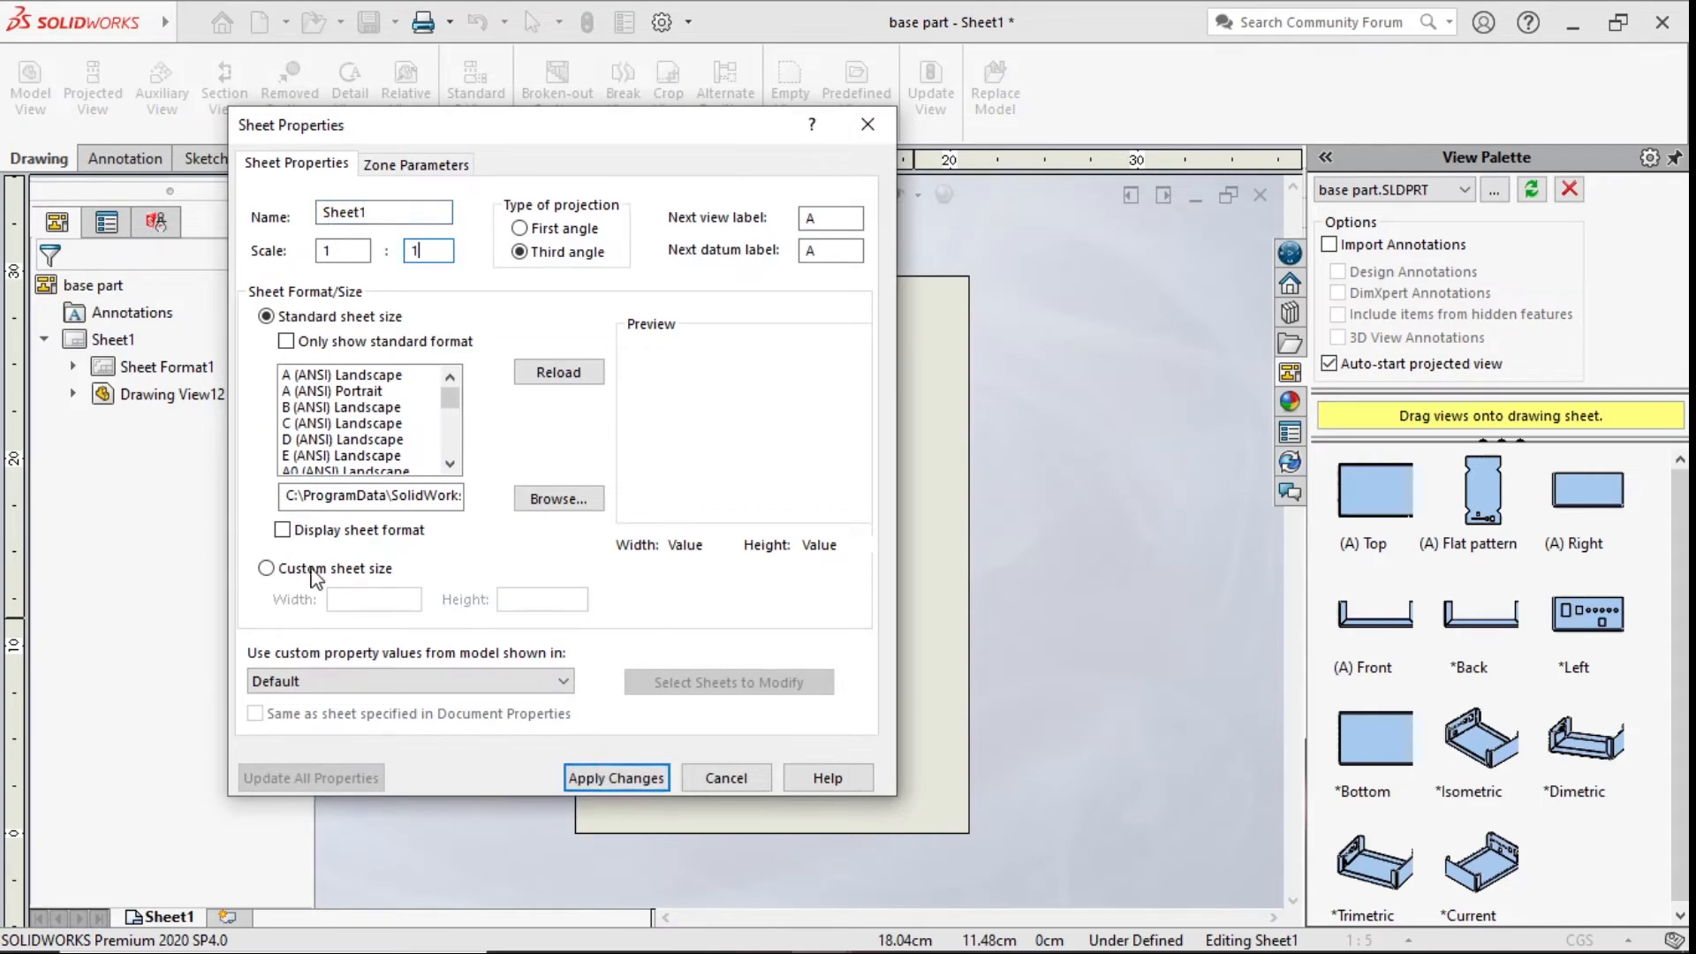
click(609, 777)
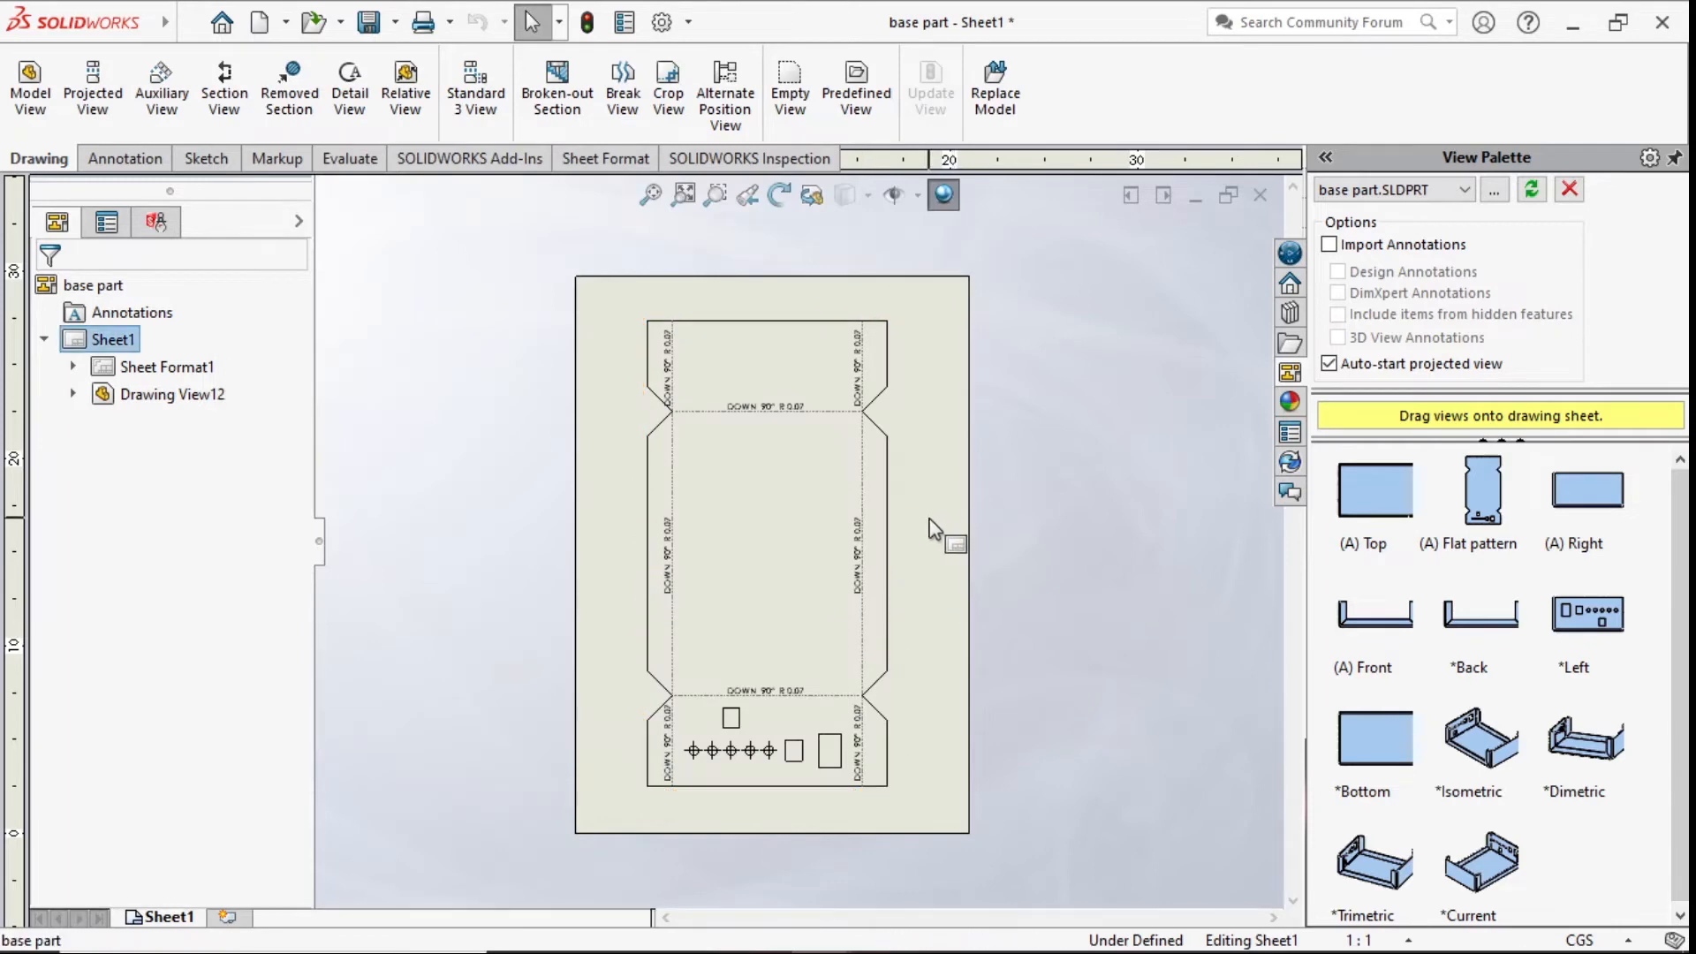
- Make the placed flat pattern view use the sheet scale
click(881, 500)
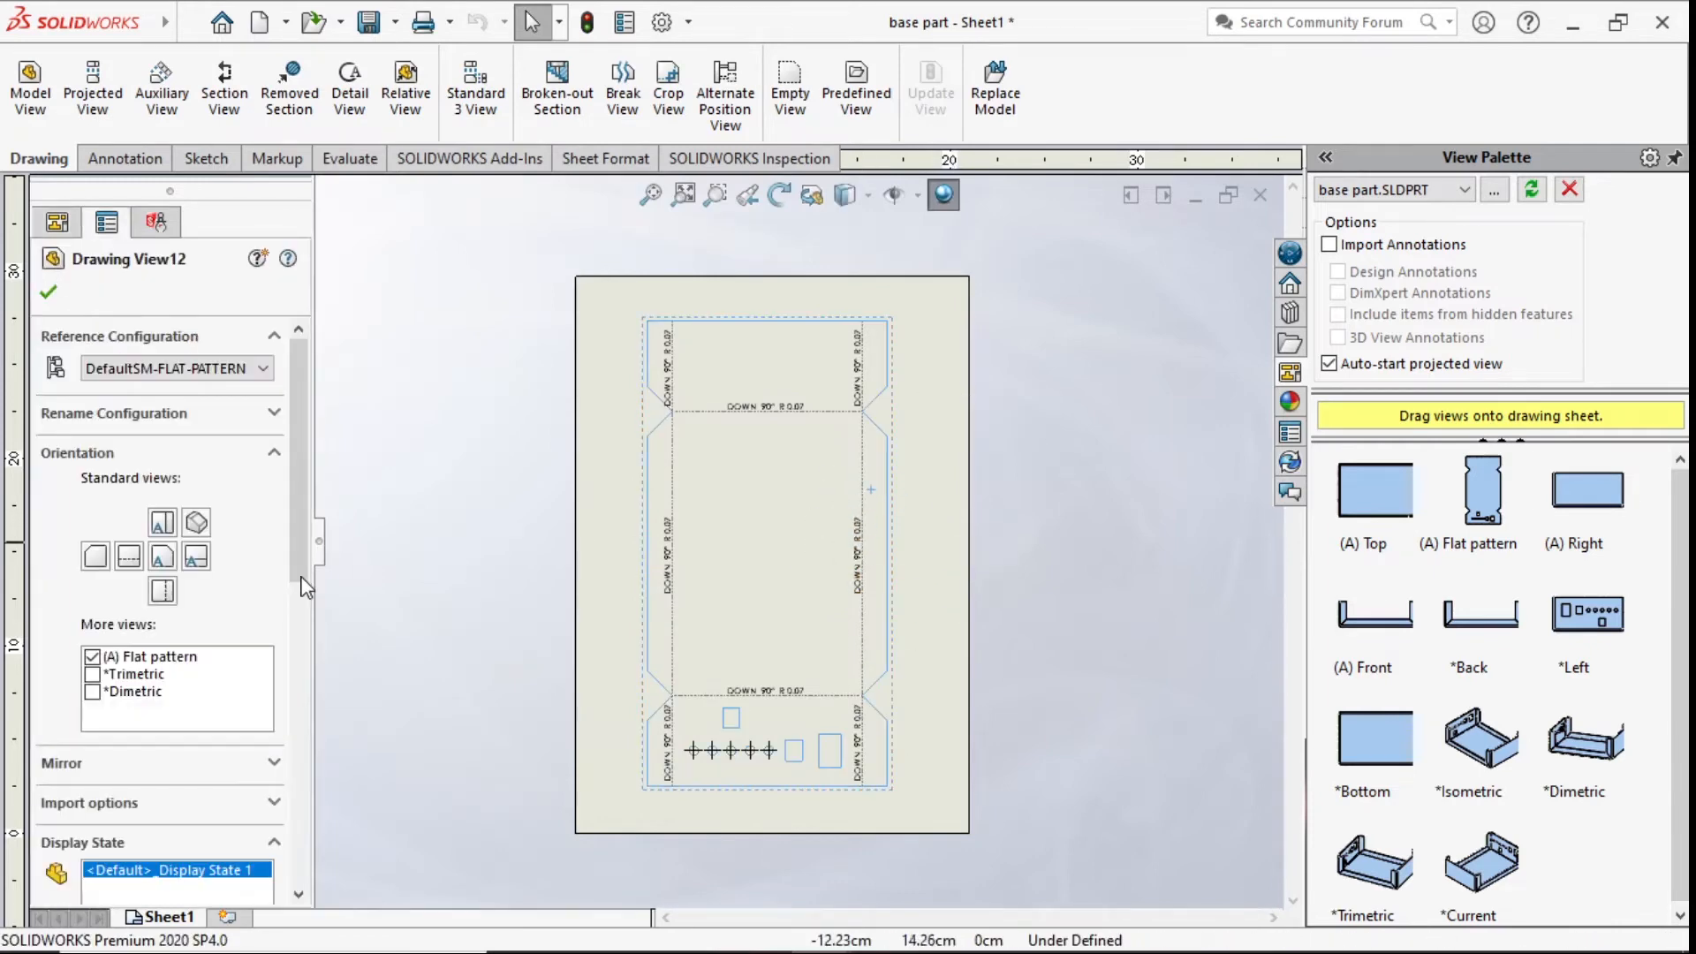
scroll(300, 496, down, 3)
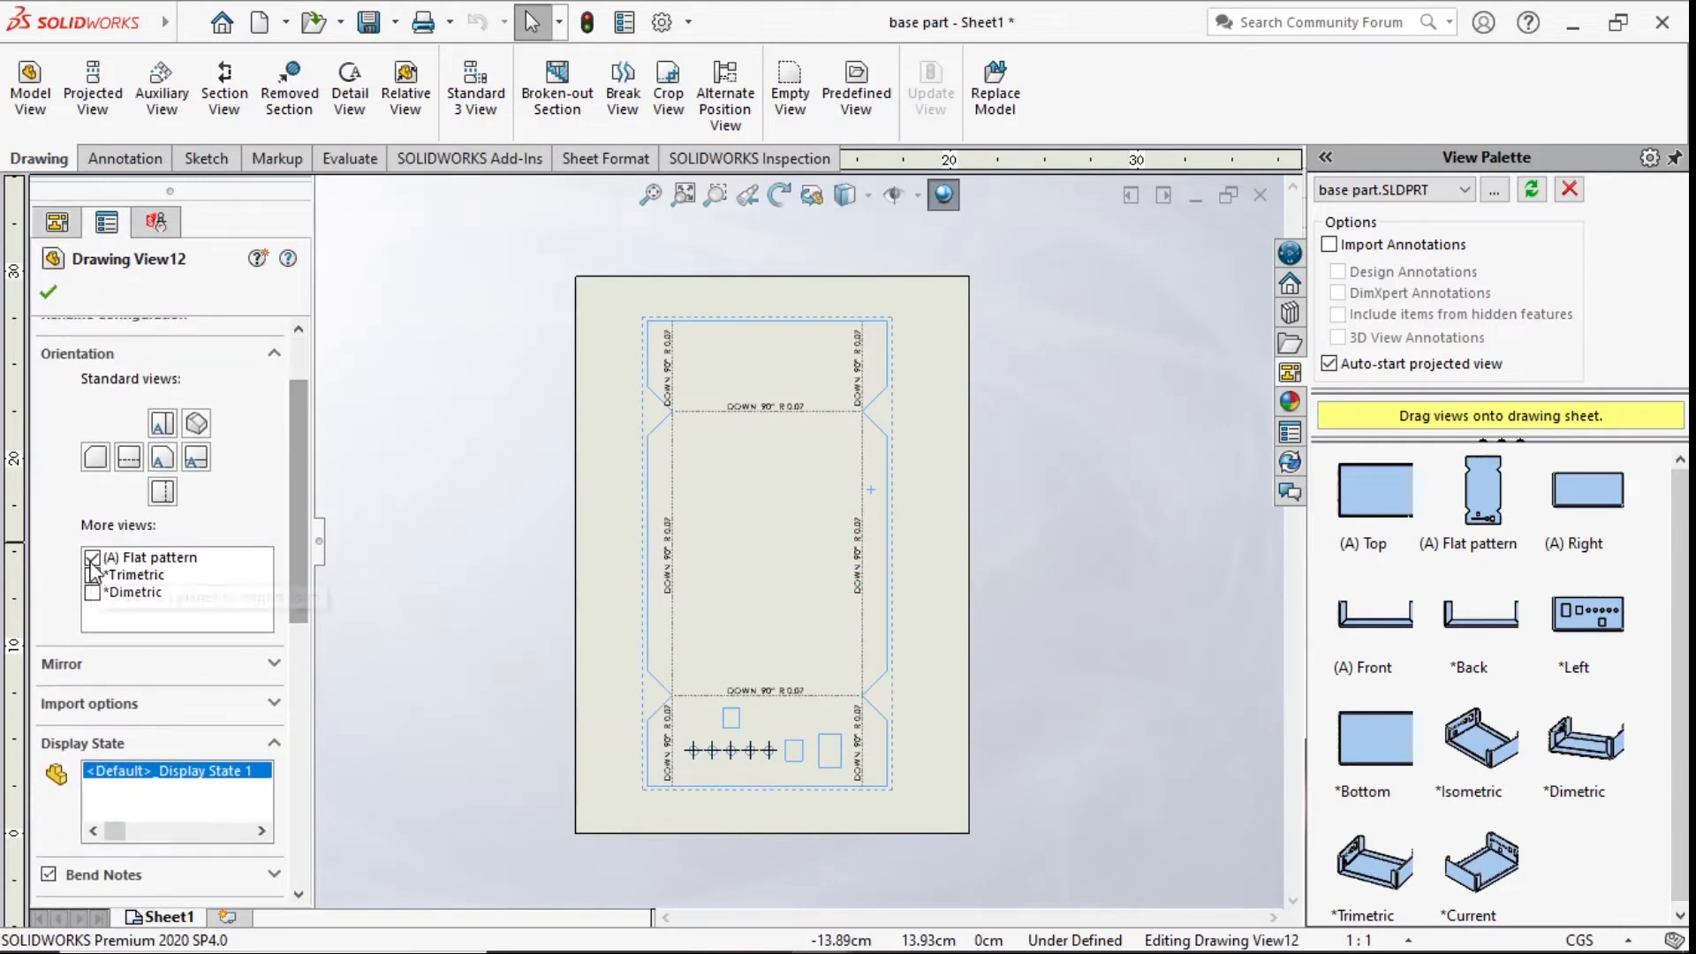
drag(294, 521, 302, 735)
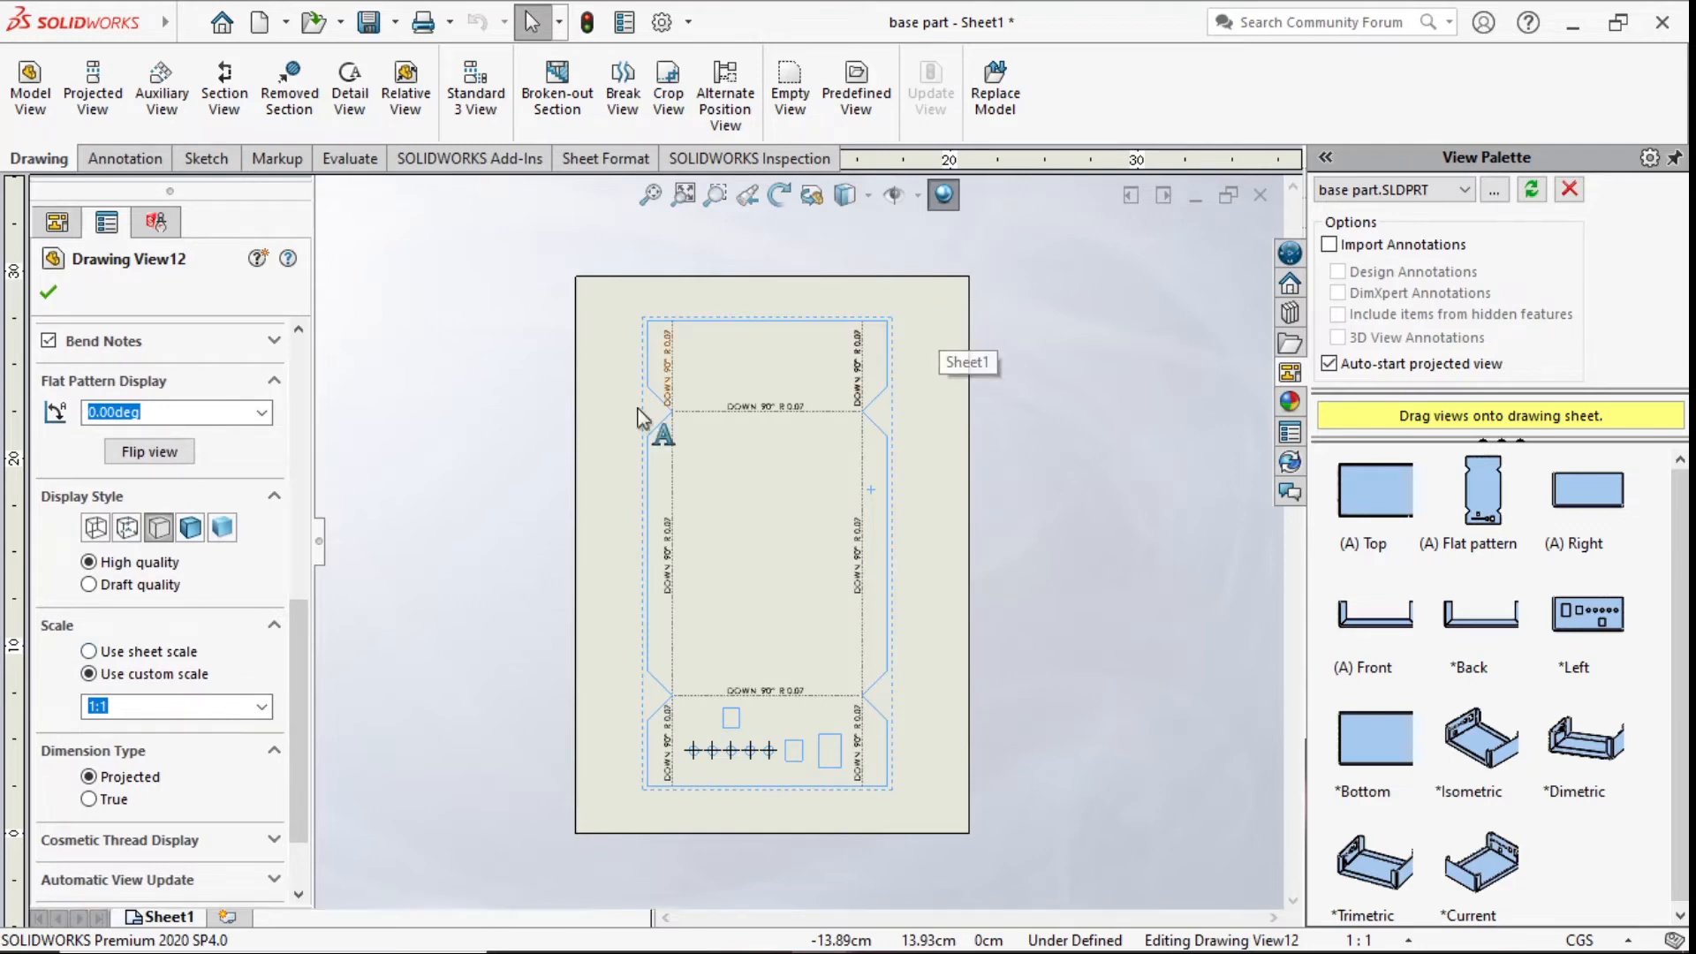
click(89, 652)
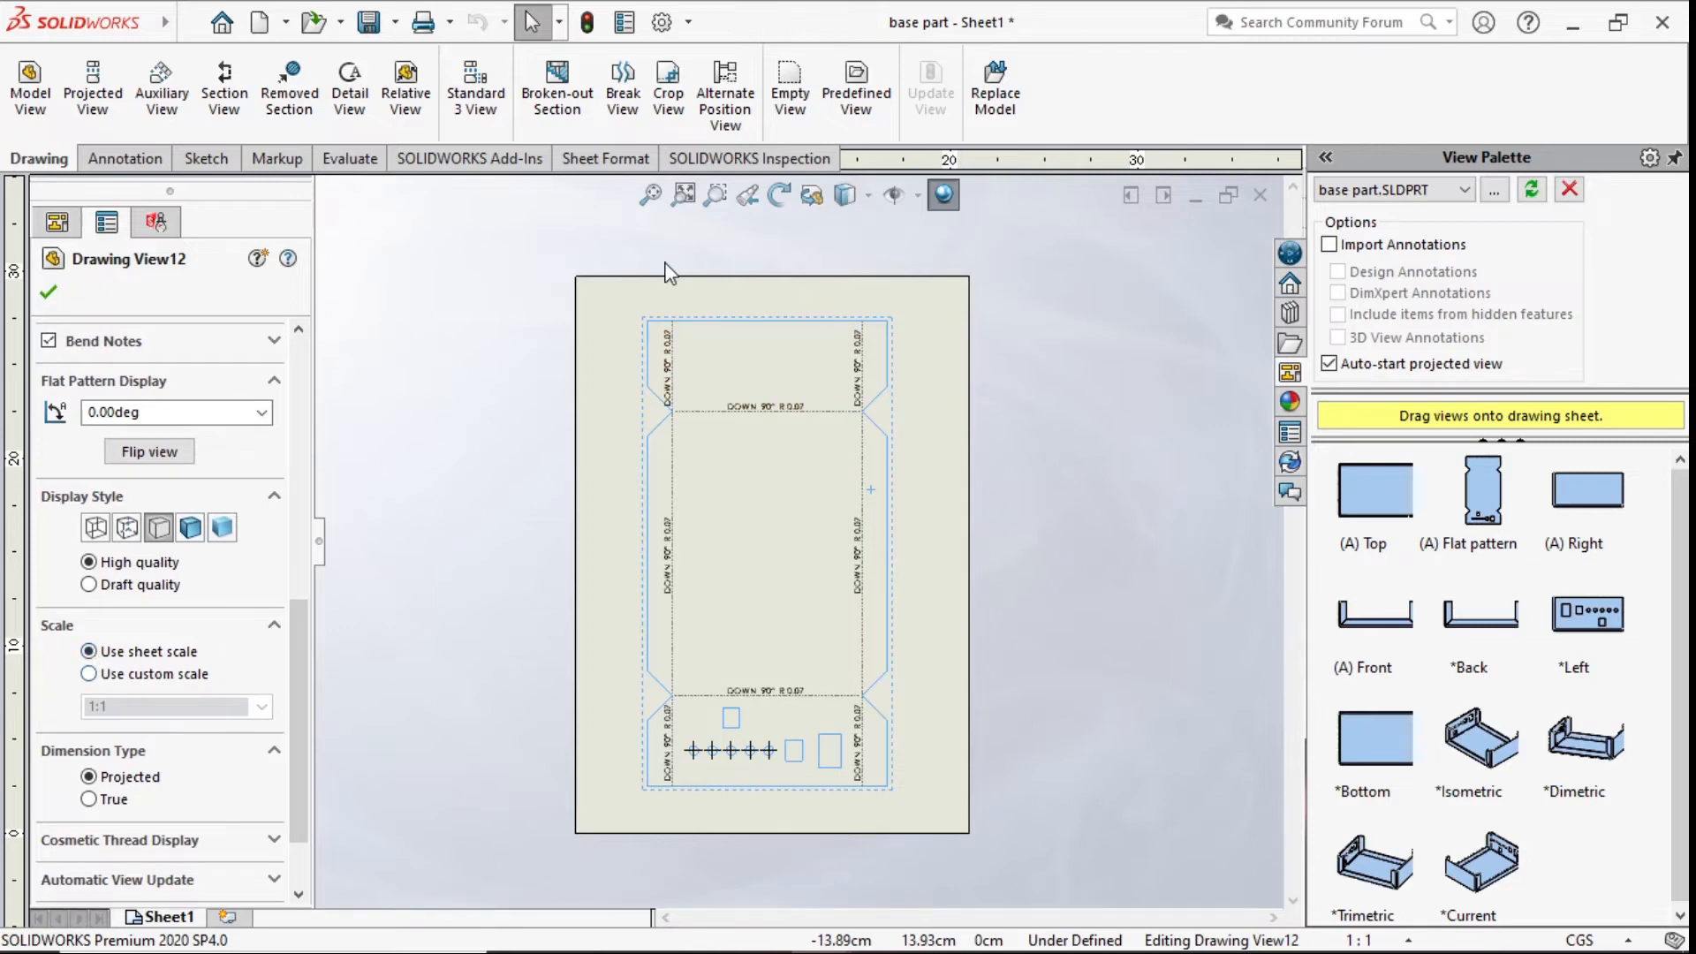
click(88, 675)
click(89, 651)
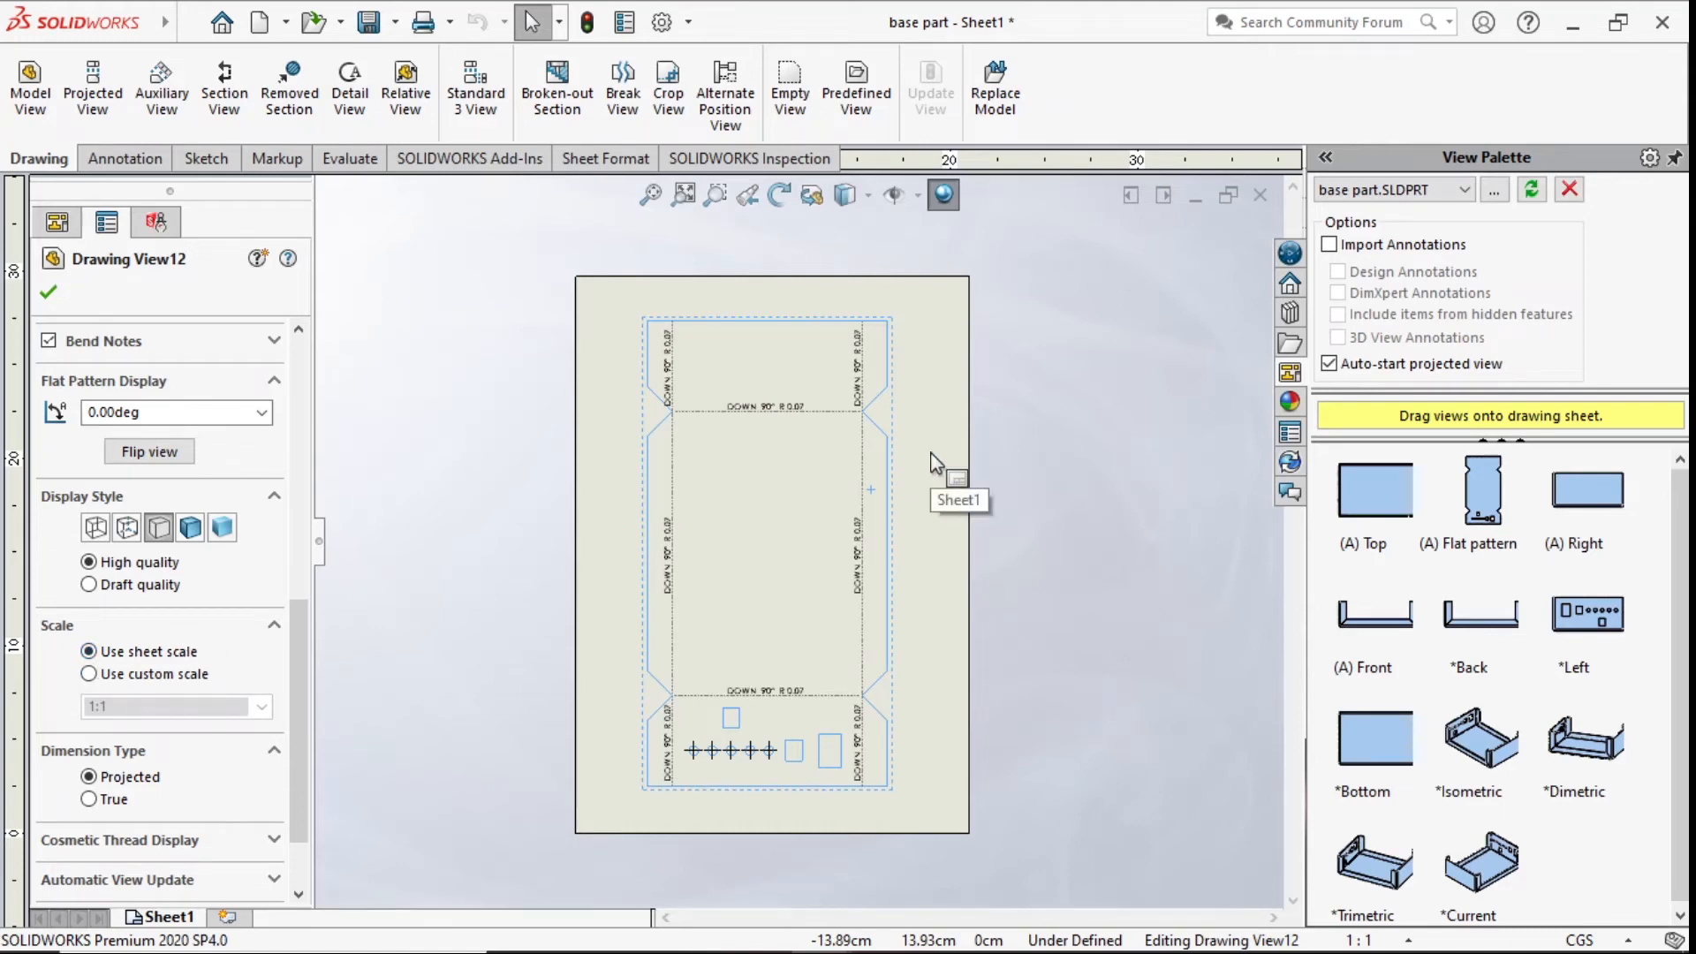
- Try the shaded and hidden-line display styles on the flat pattern view, ending on Hidden Lines Removed
mouse_move(296, 658)
mouse_down()
mouse_move(293, 719)
mouse_move(295, 682)
mouse_up()
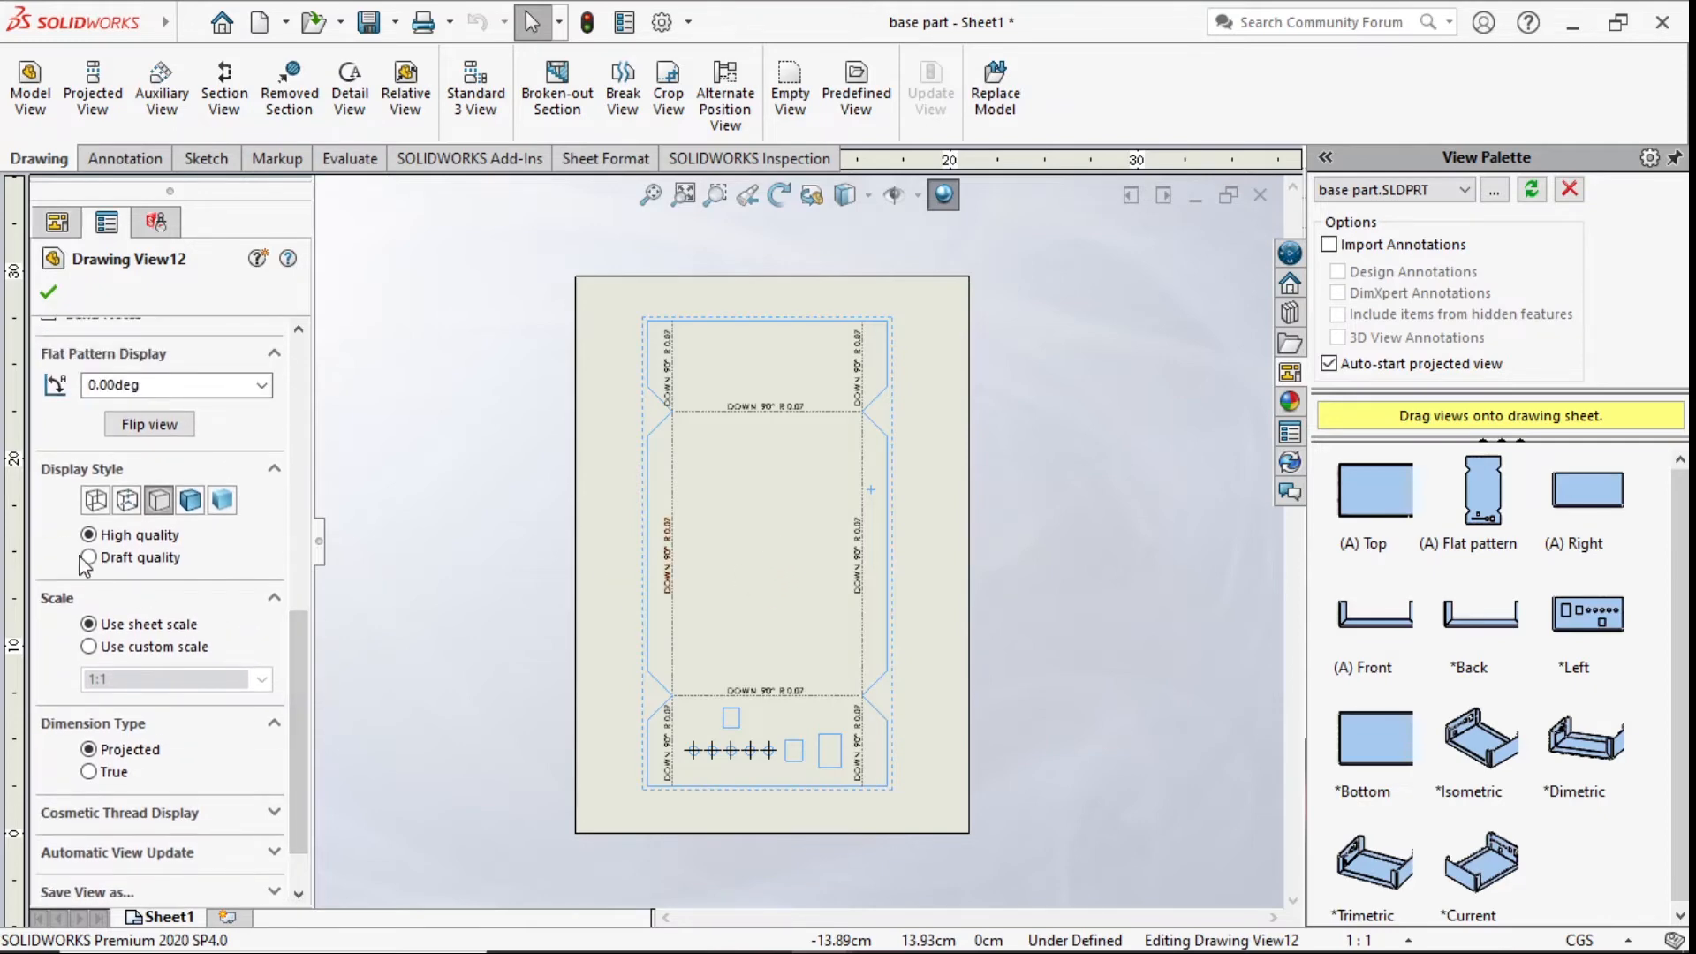
click(189, 501)
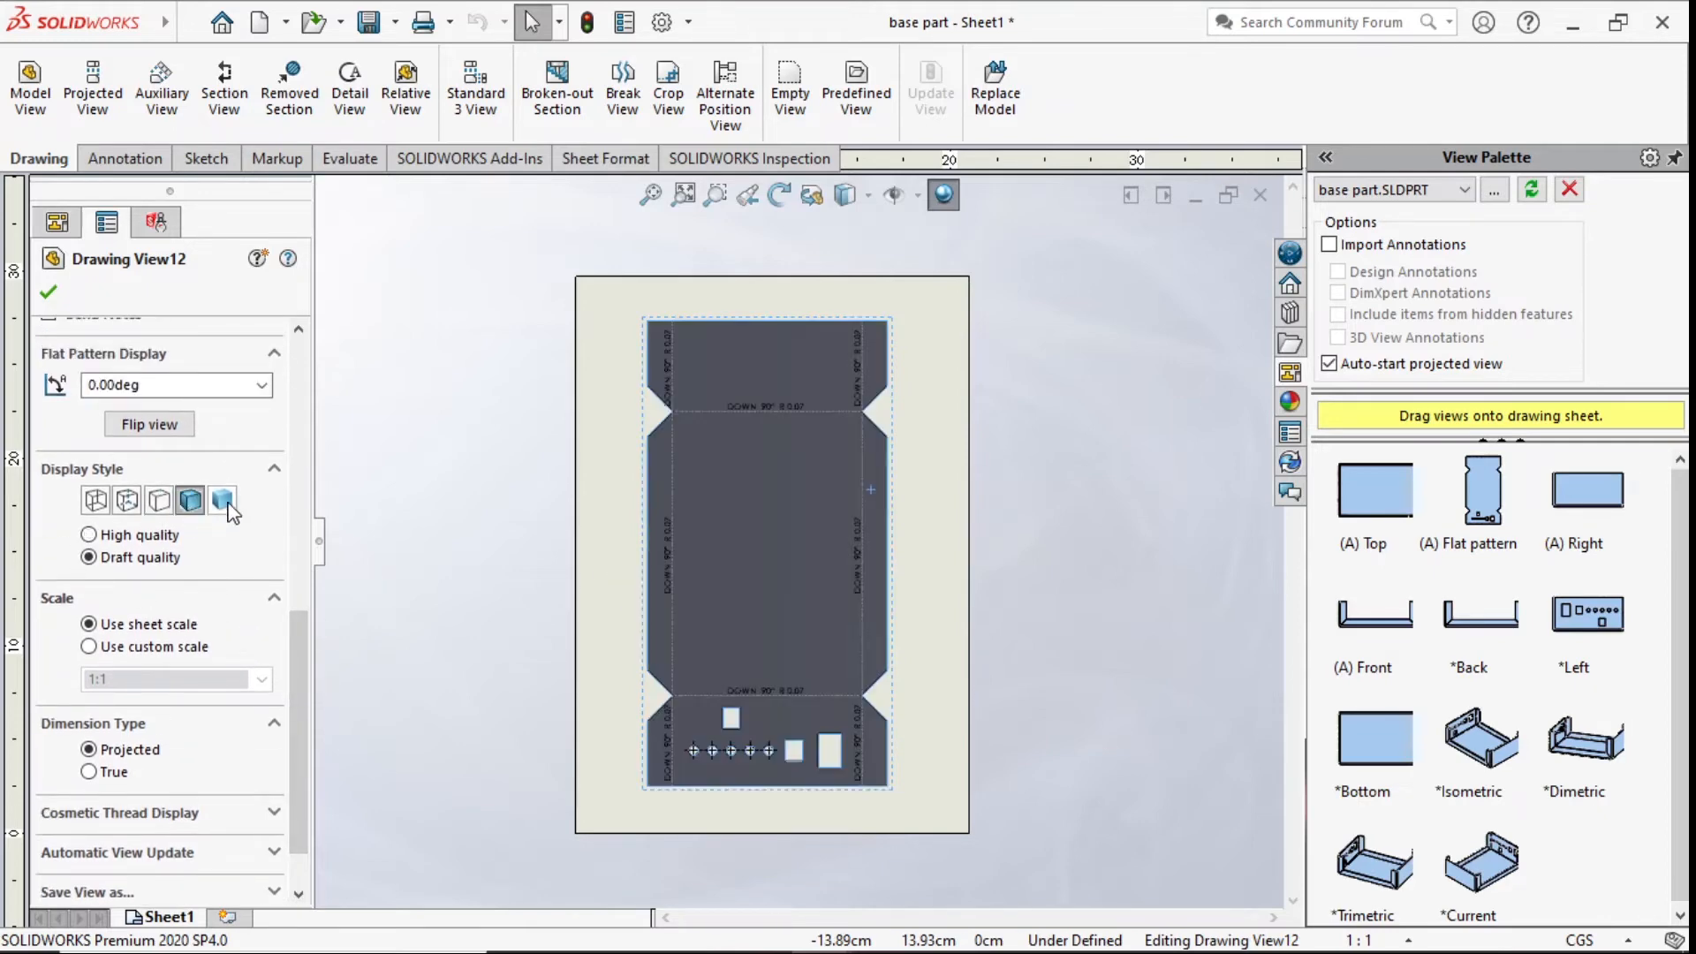
click(228, 503)
click(162, 505)
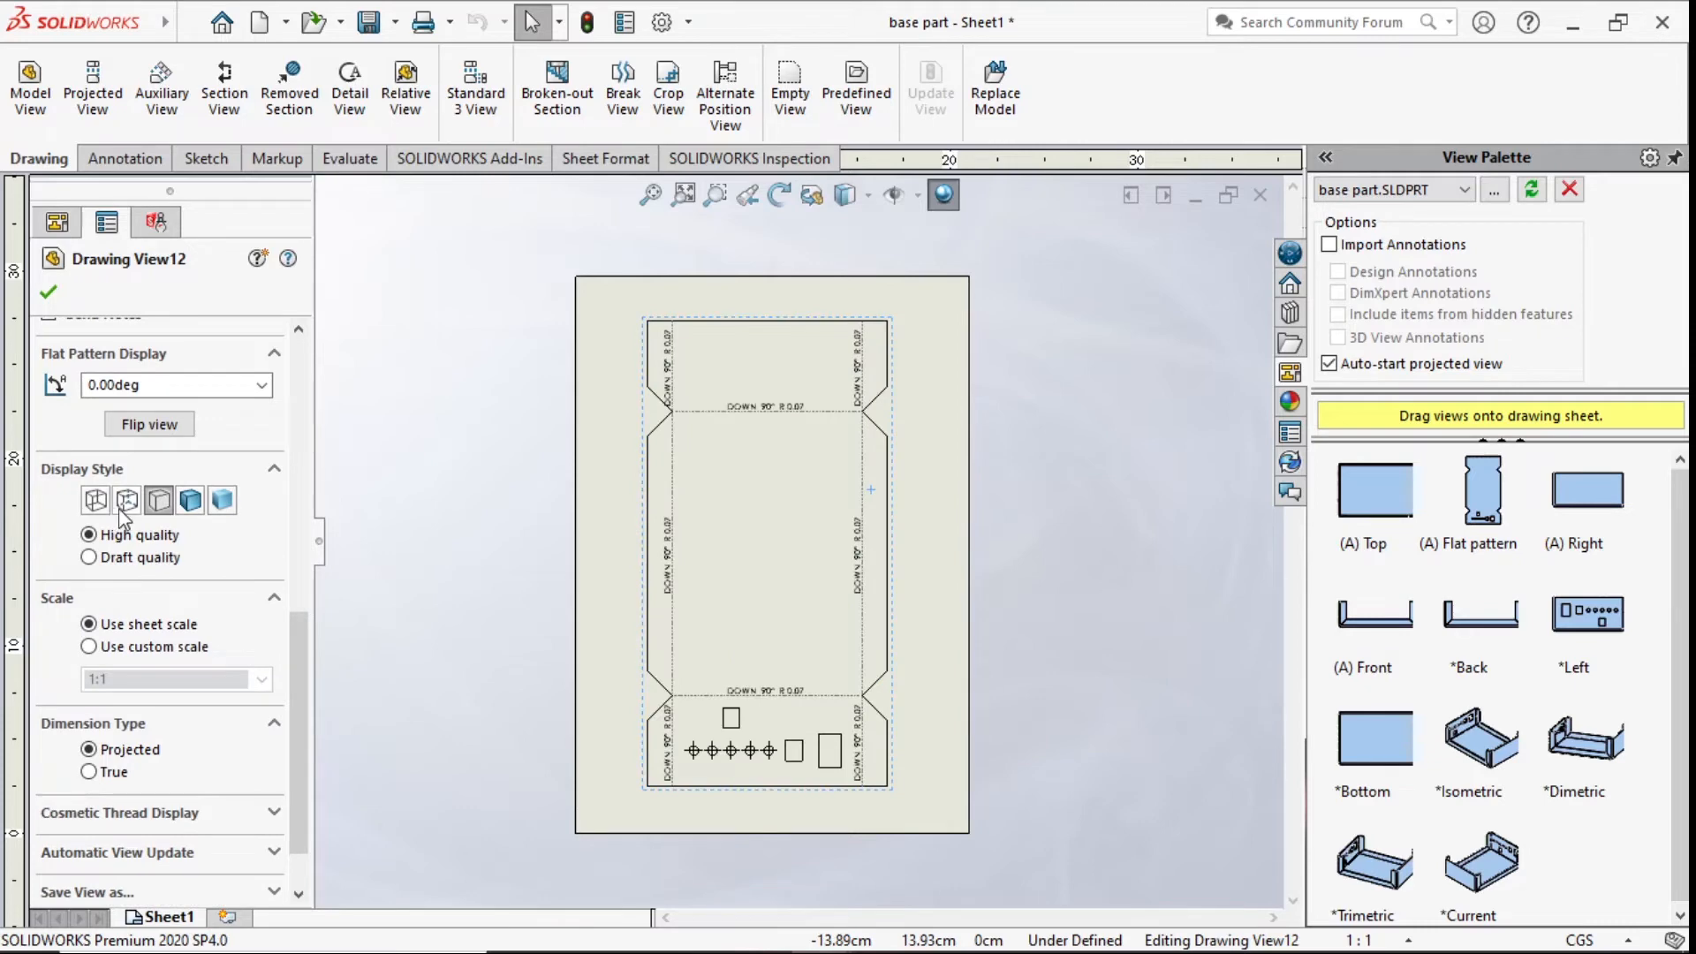
click(126, 505)
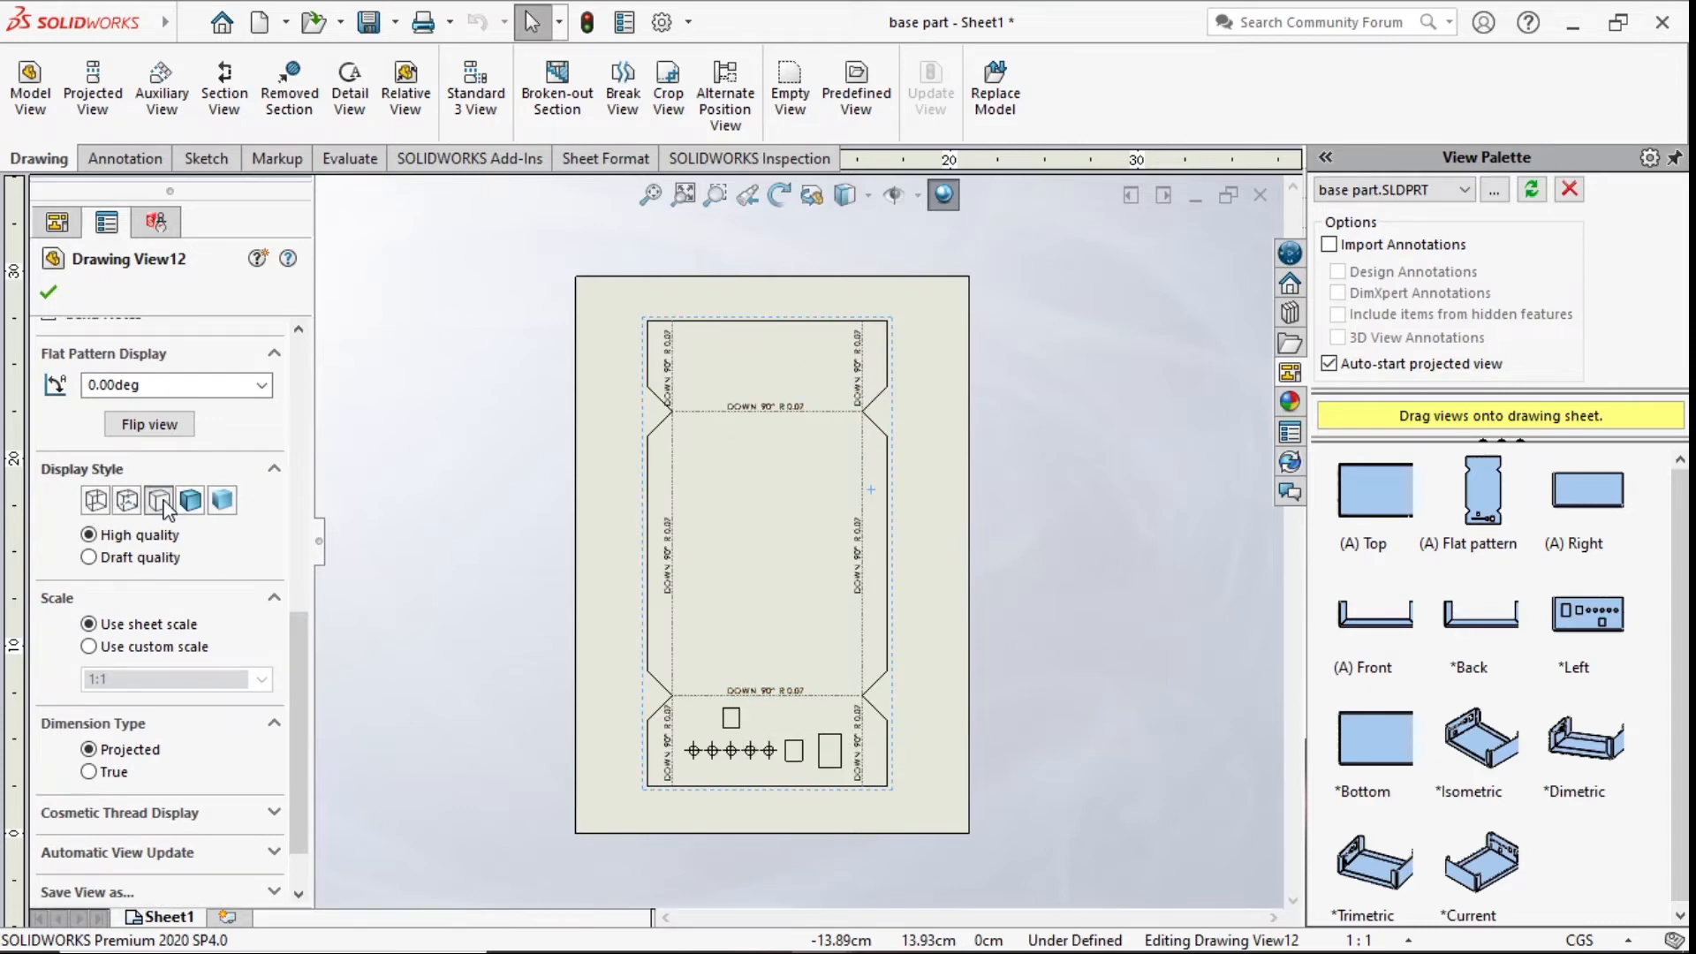
click(190, 500)
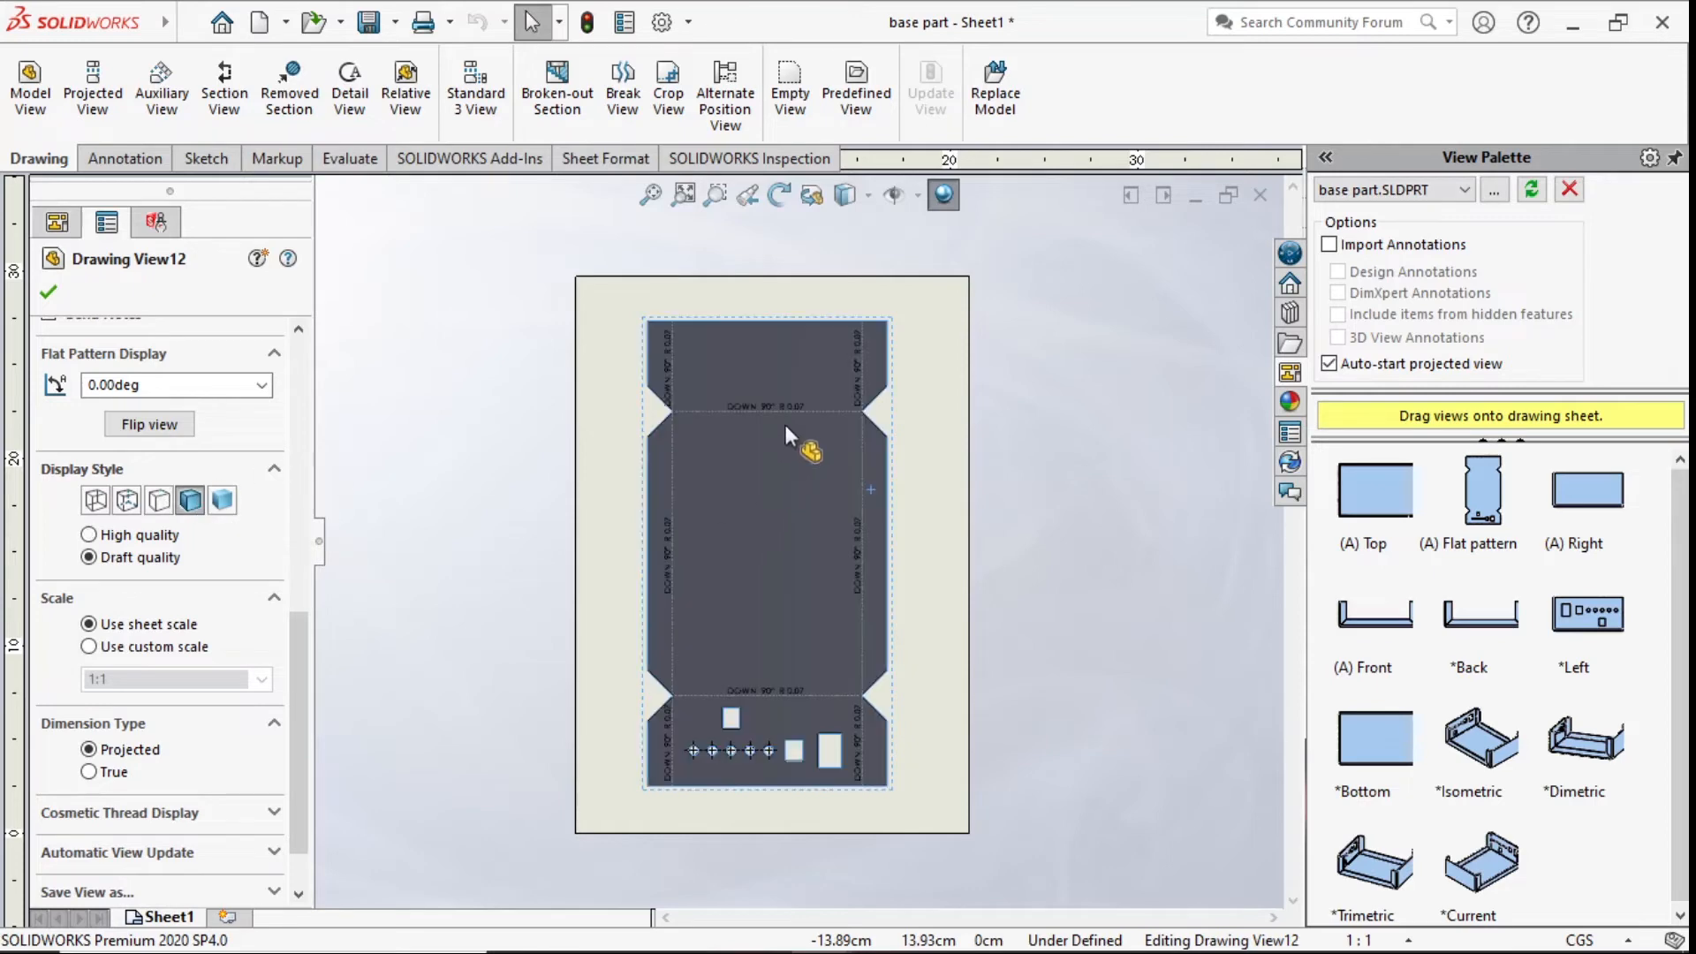
click(160, 501)
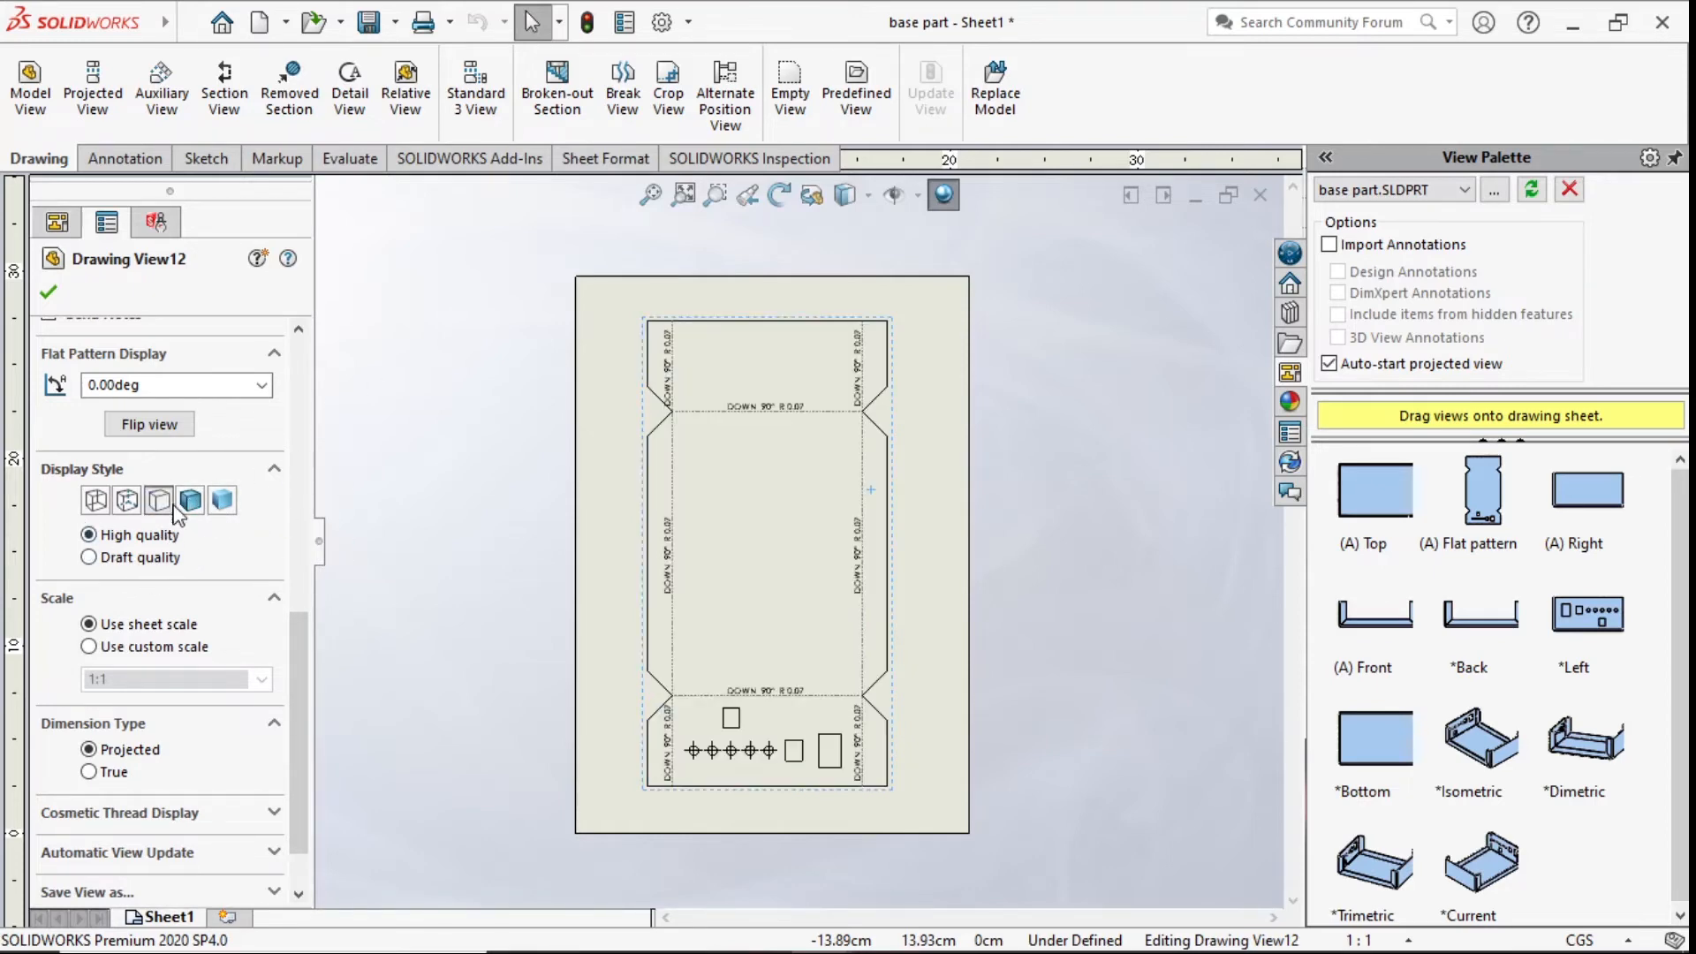
- Turn off the bend notes of the flat pattern view
drag(291, 679, 291, 751)
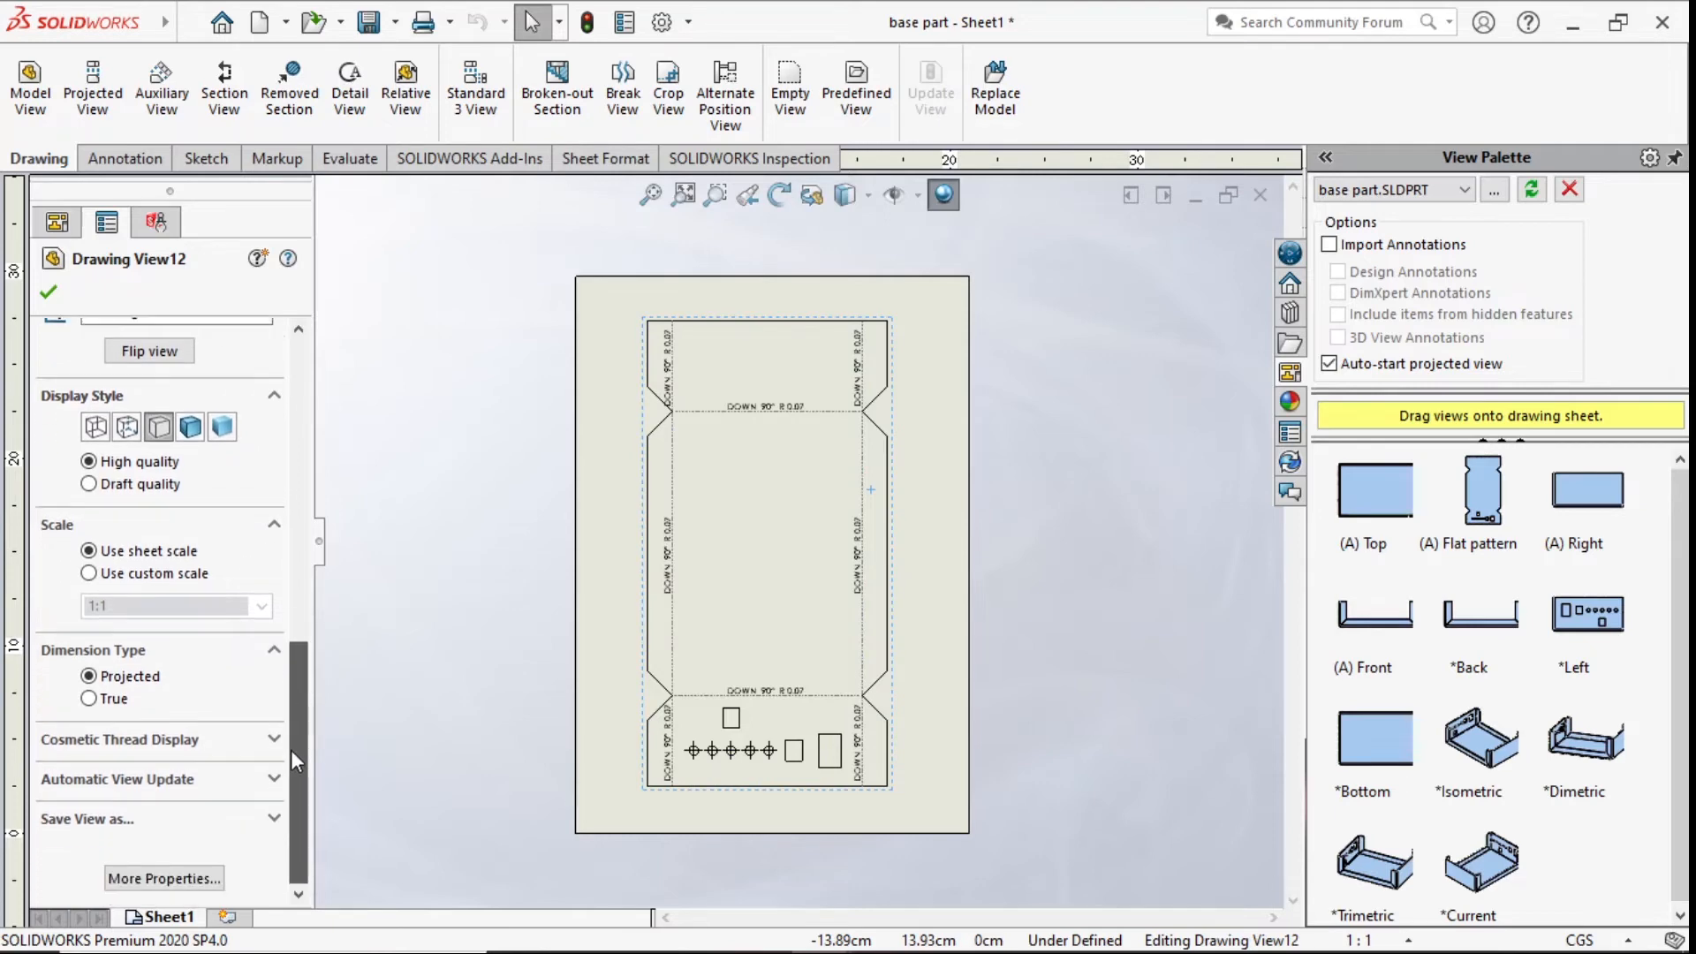
drag(288, 739, 304, 530)
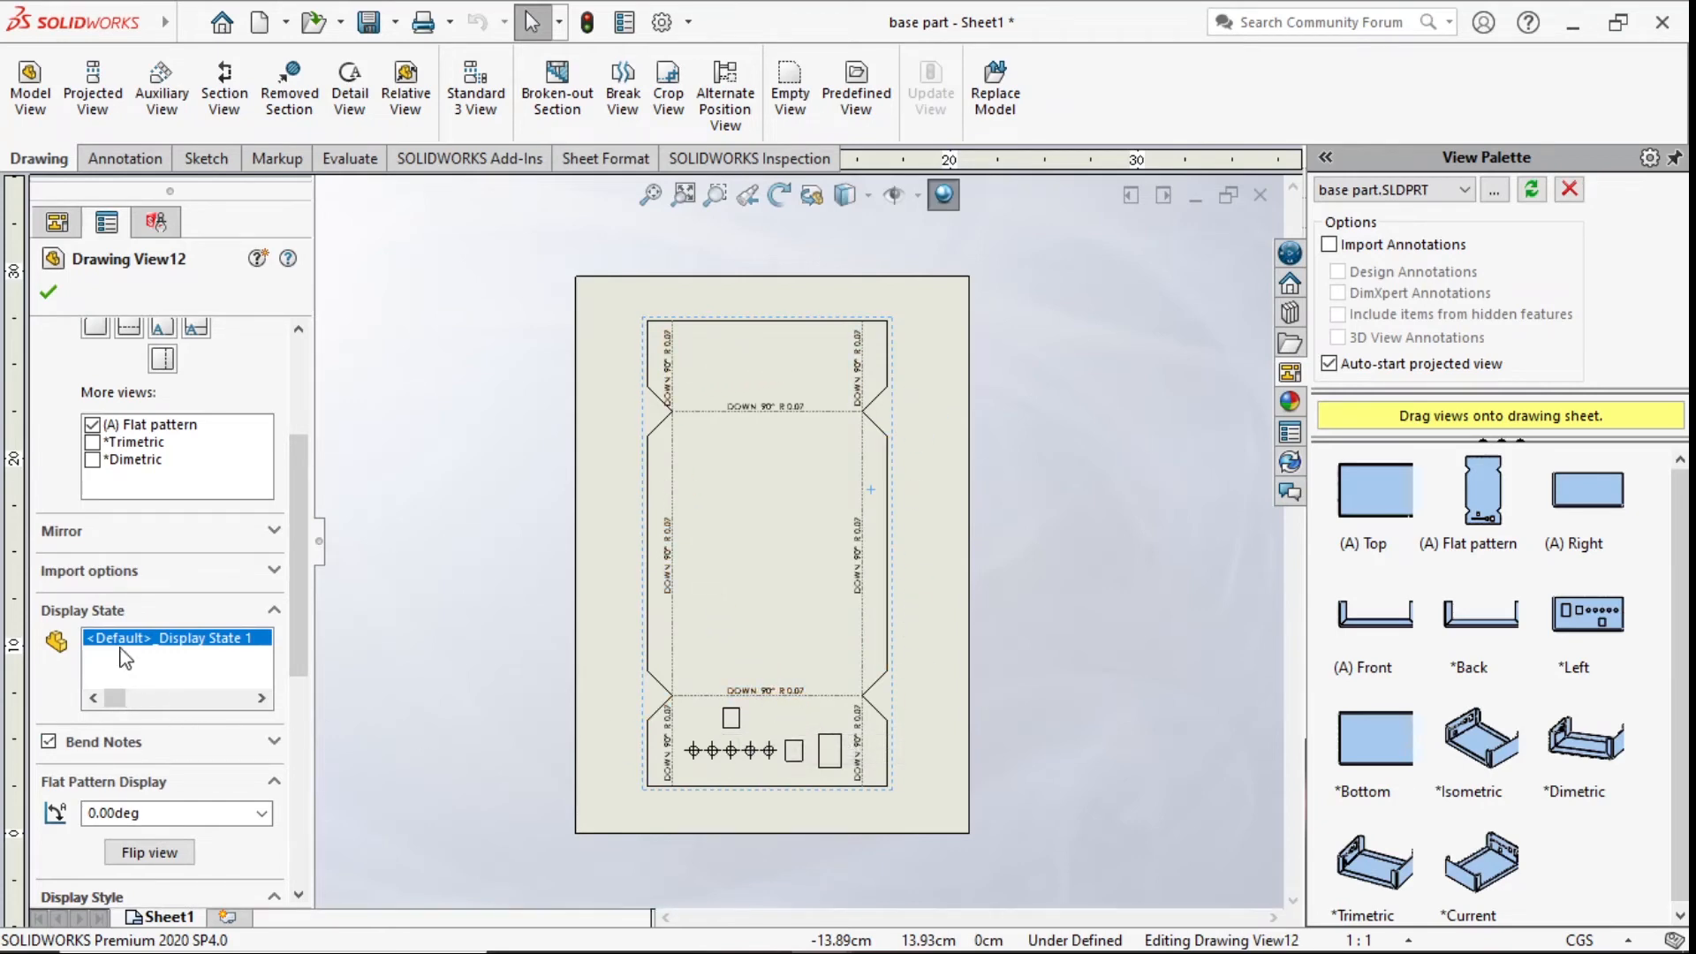
click(49, 744)
click(50, 743)
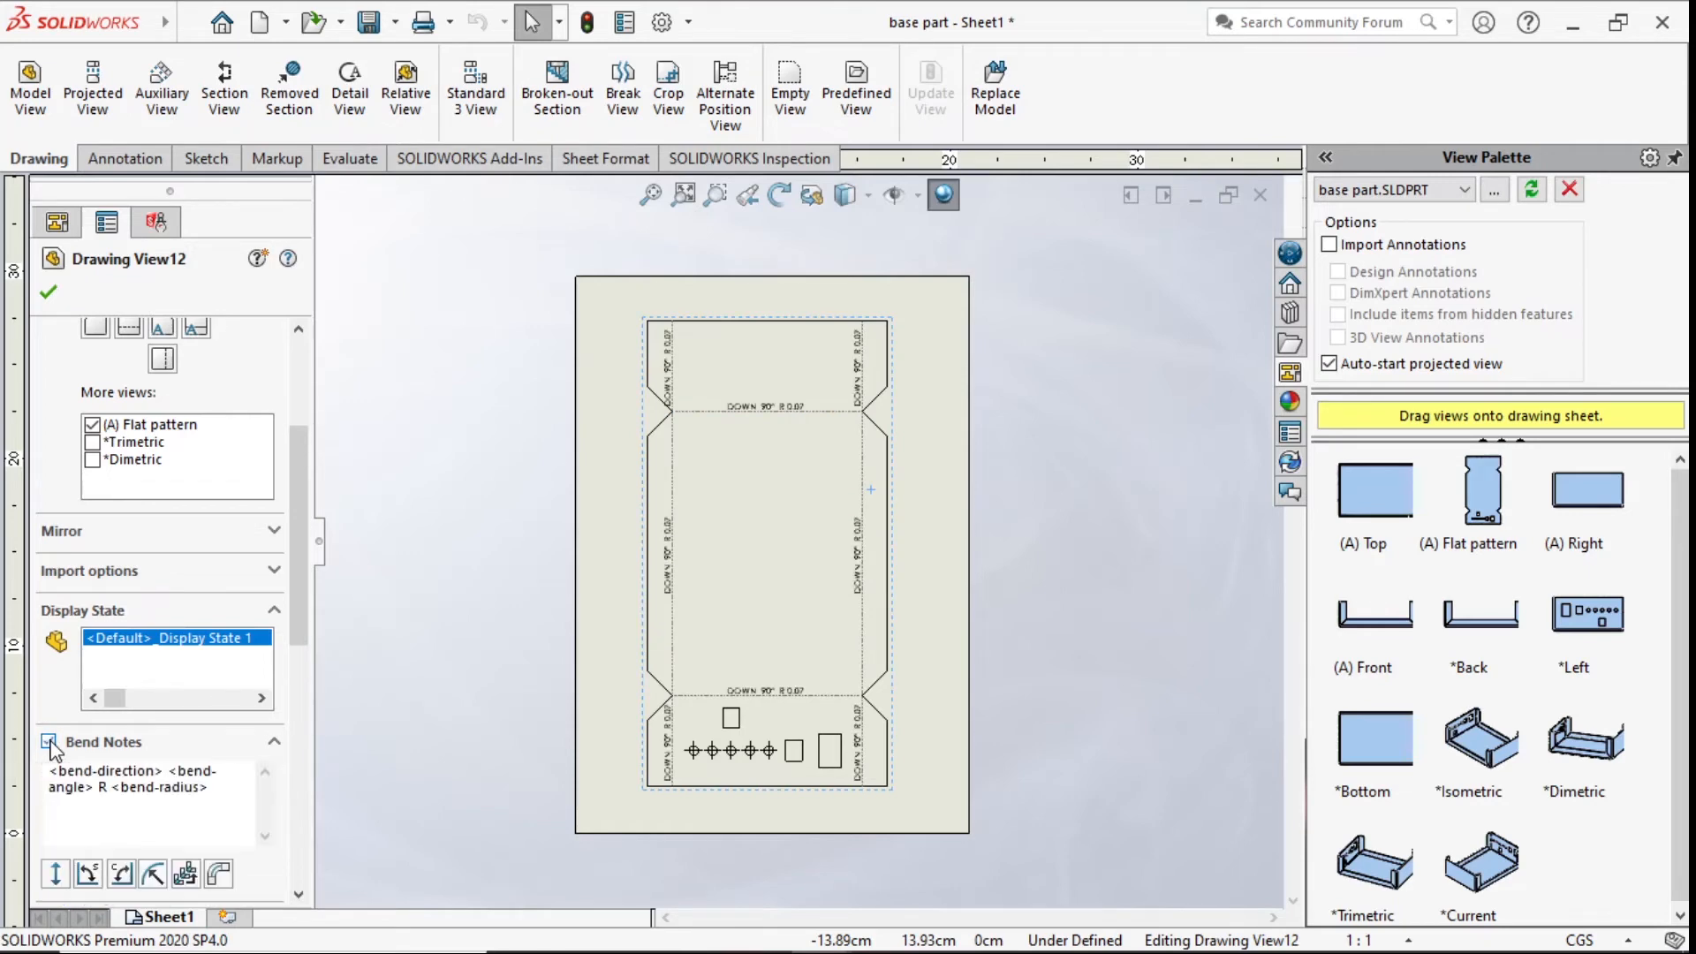
click(49, 743)
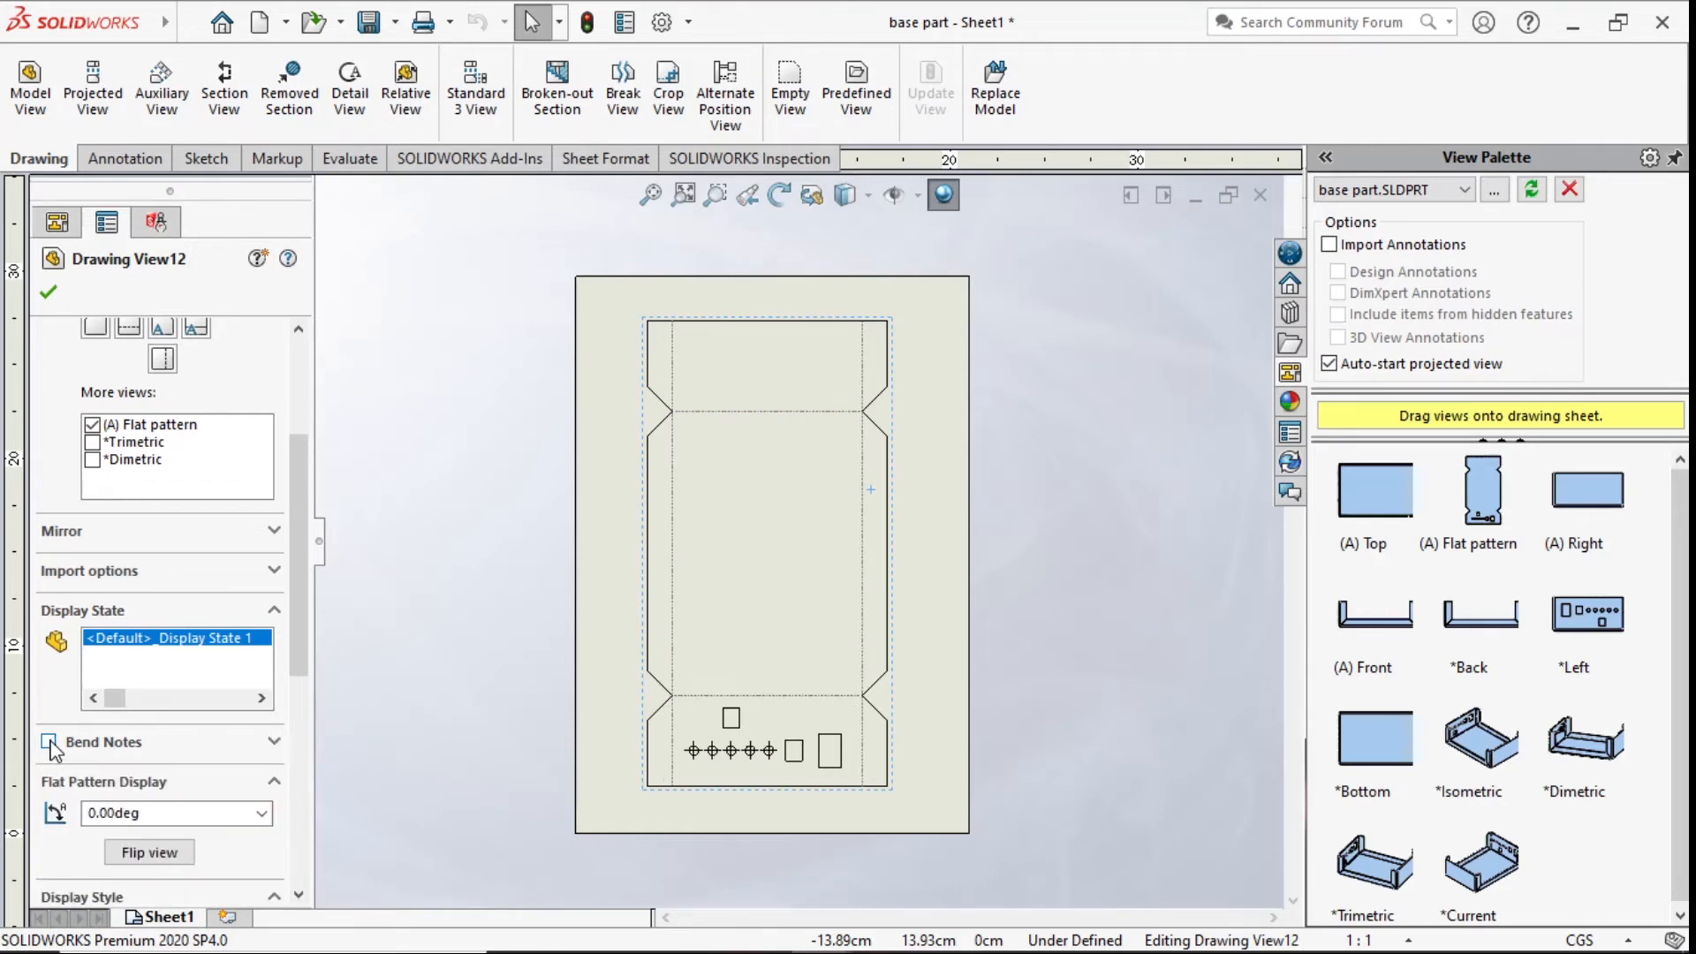
- Try mirroring the flat pattern view horizontally, turn the mirroring off again, and close the view's properties
scroll(294, 564, up, 3)
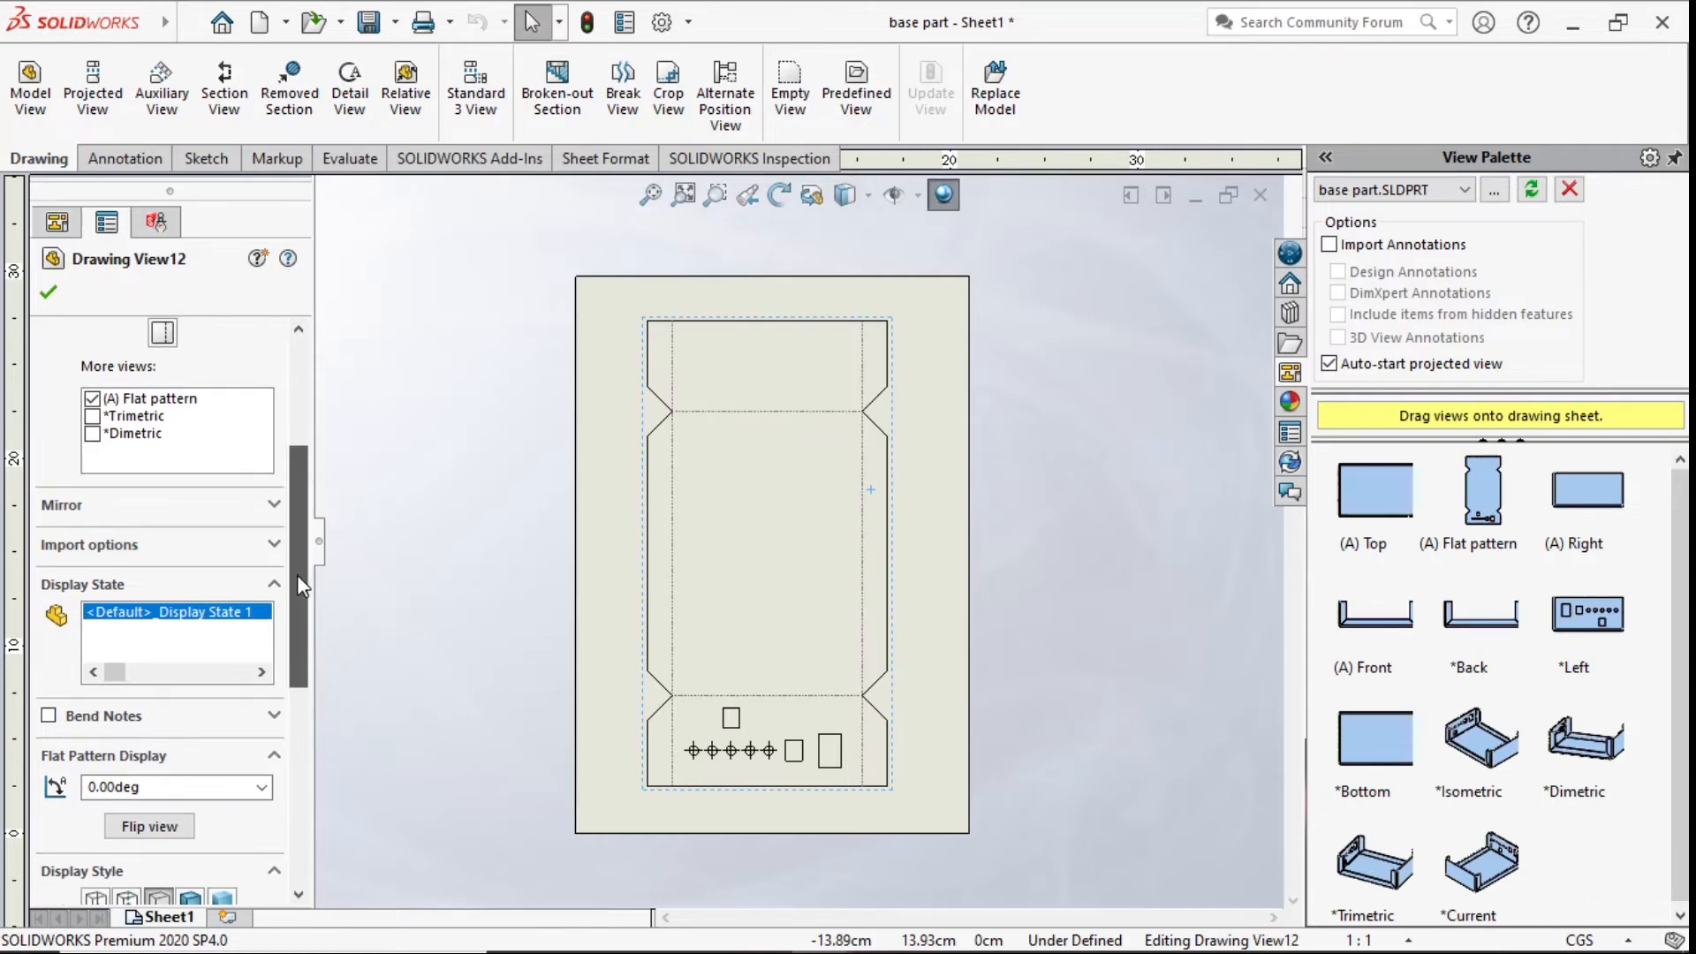
click(274, 636)
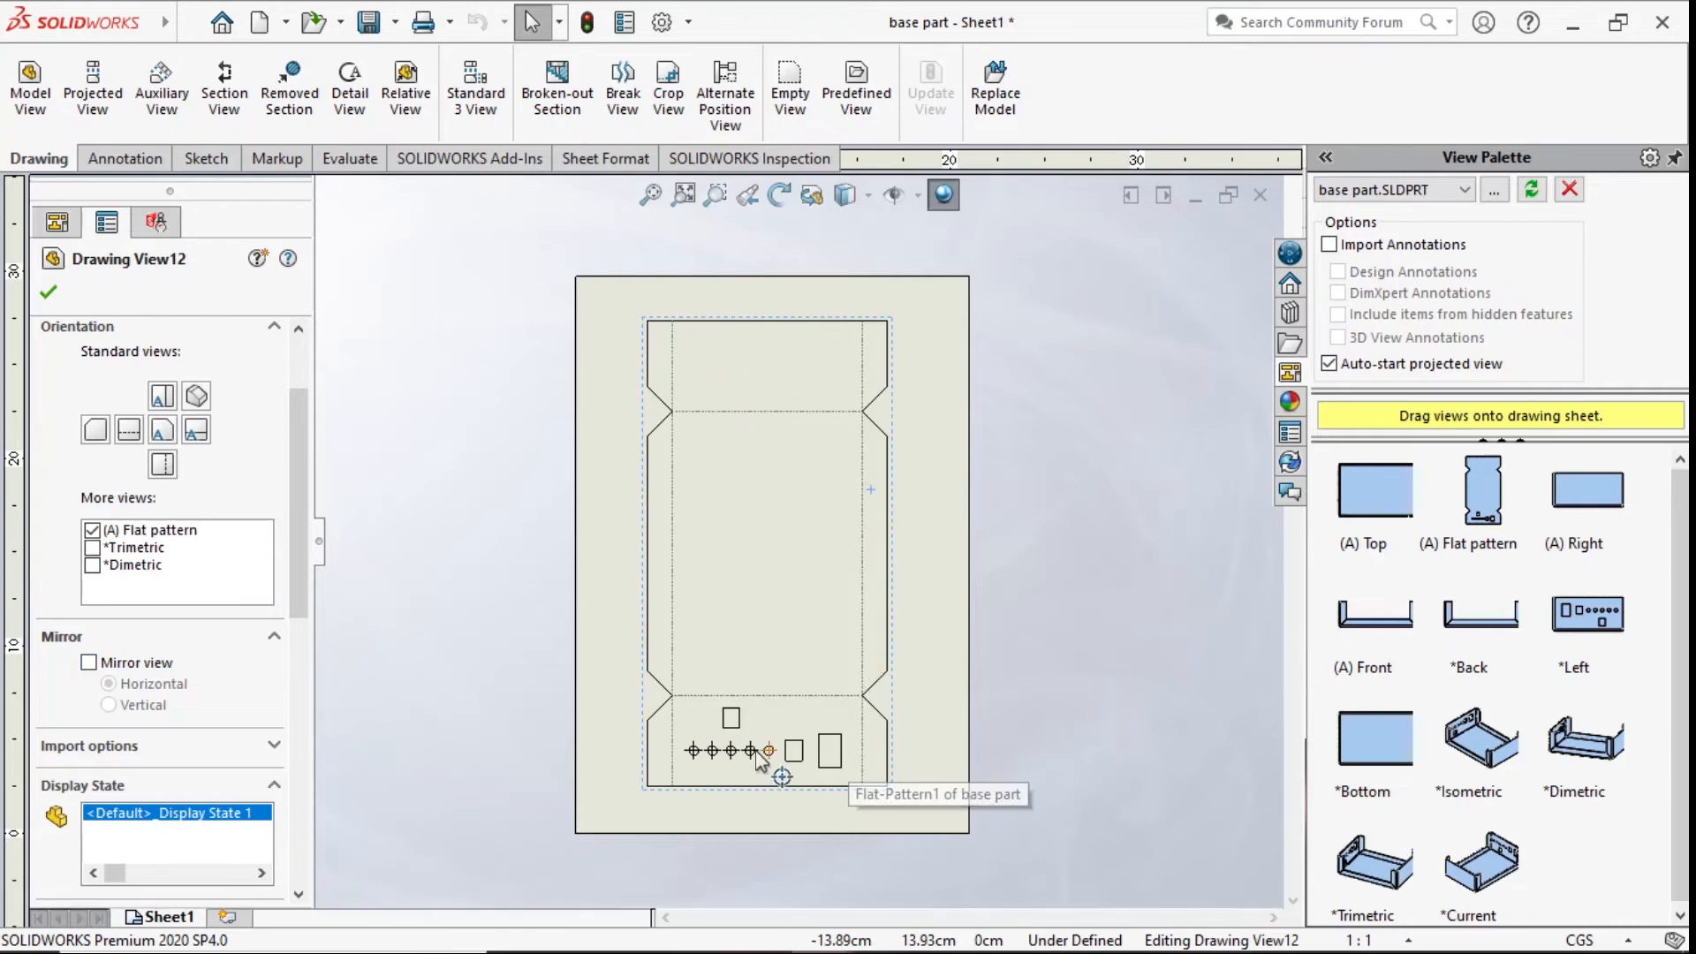
click(88, 662)
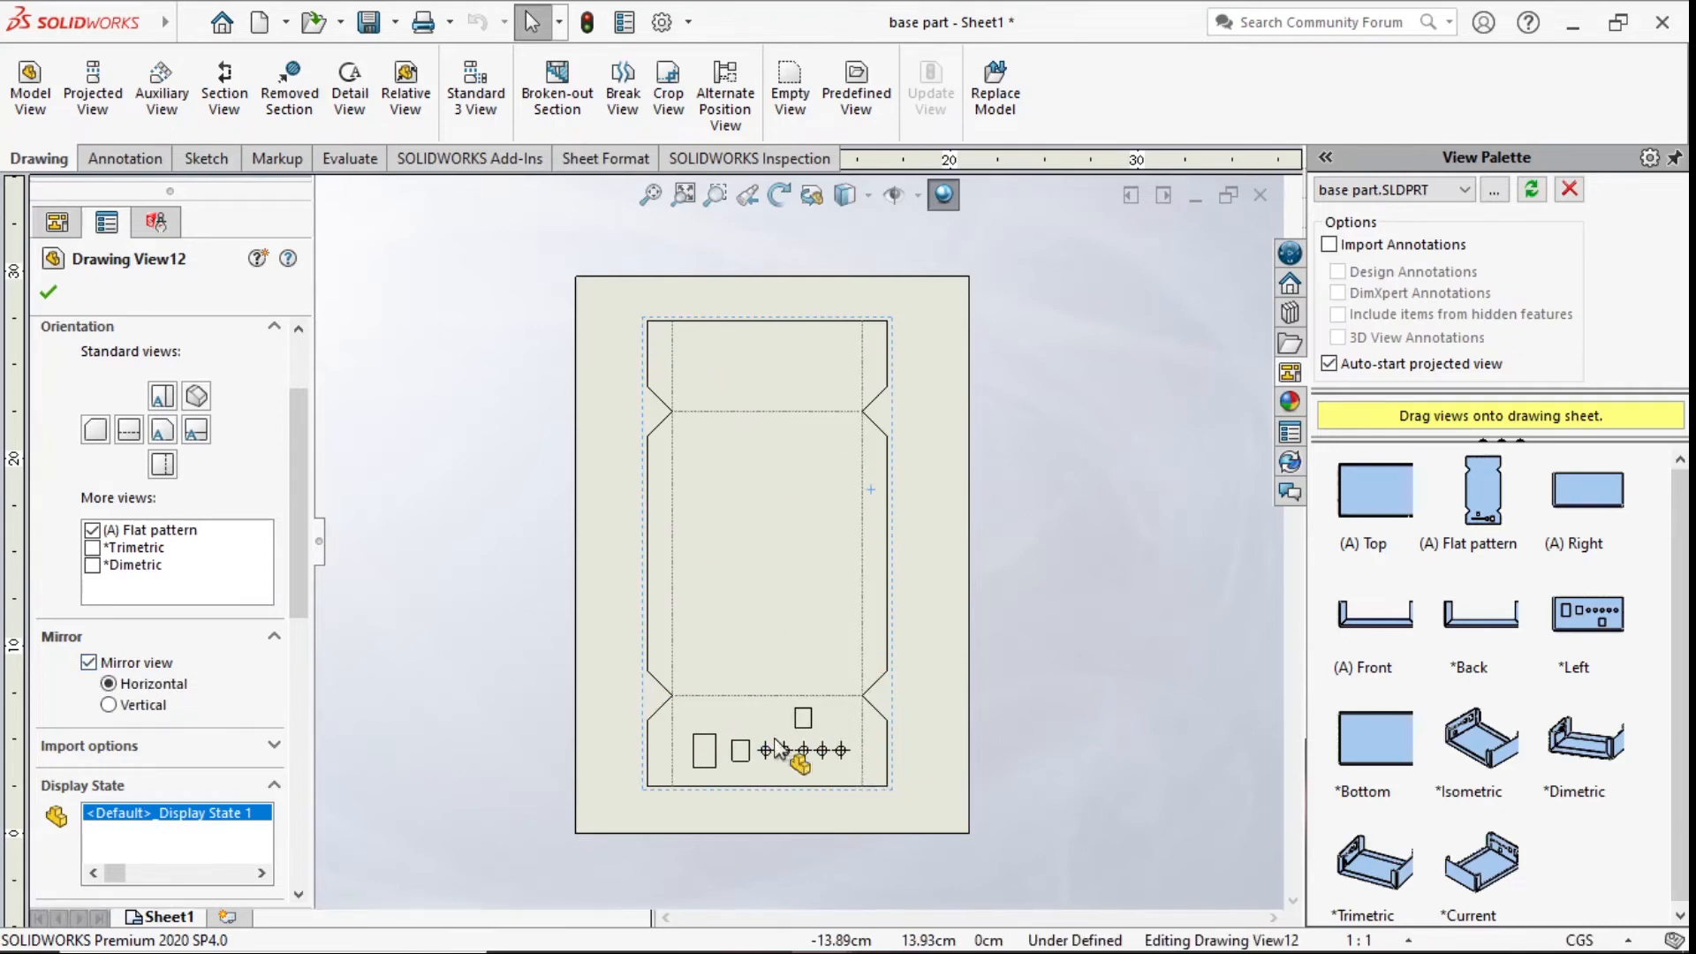
click(89, 662)
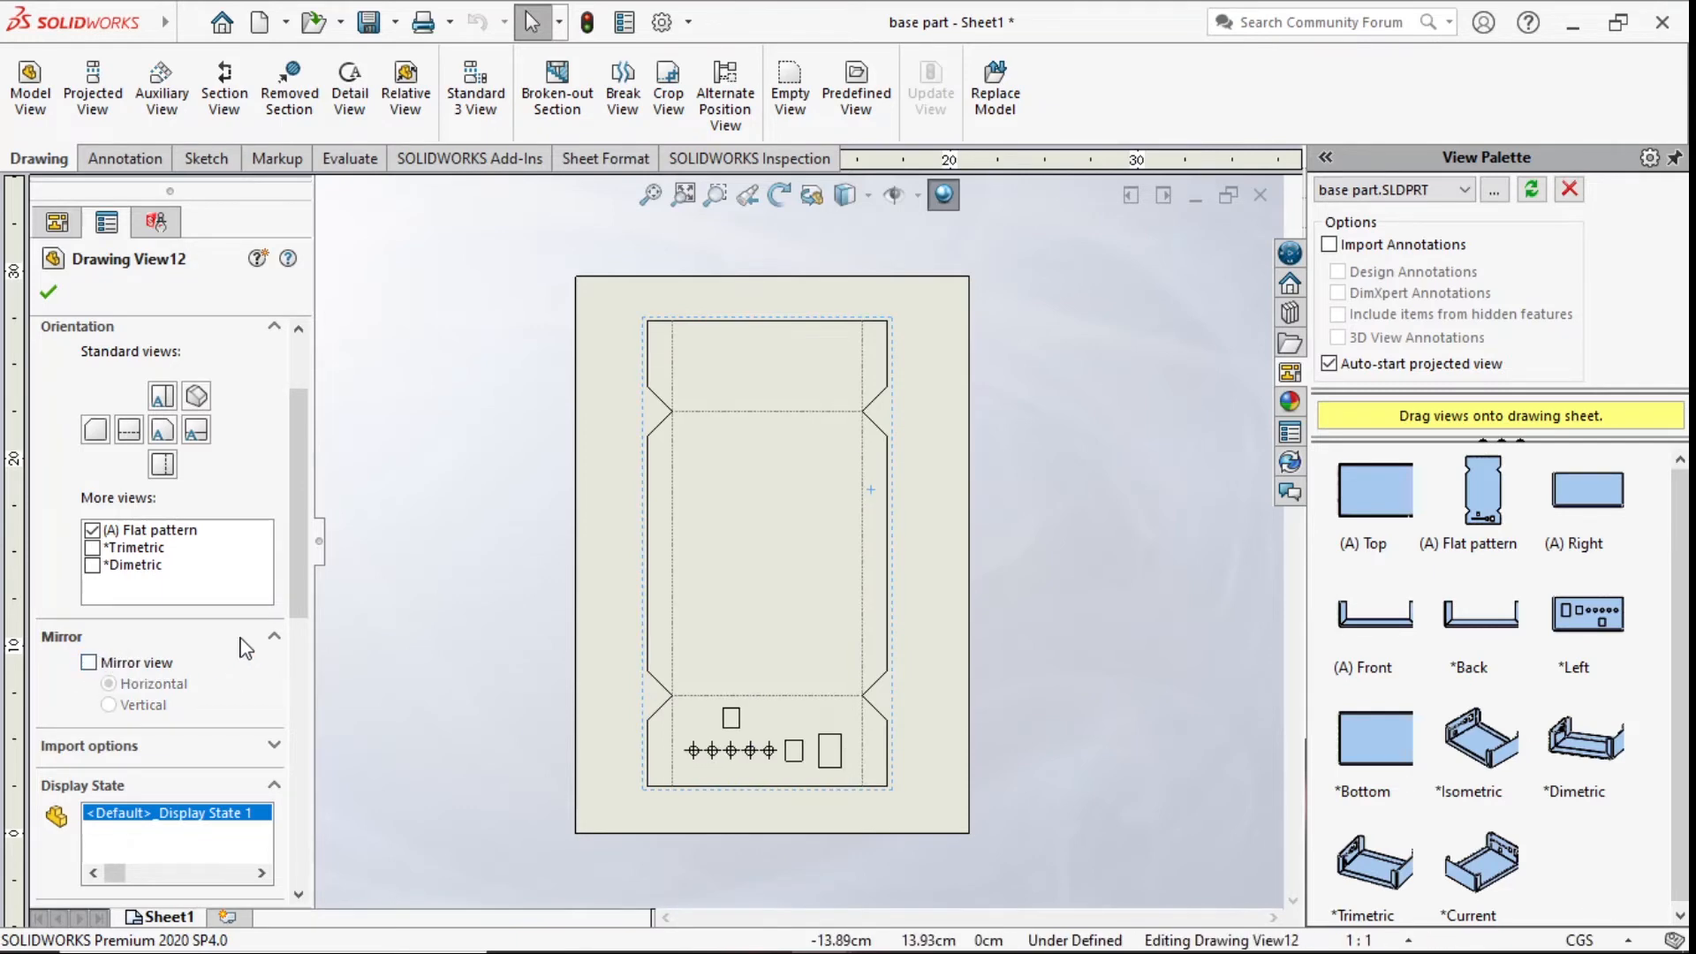
mouse_move(293, 560)
mouse_down()
mouse_move(311, 481)
mouse_move(319, 850)
mouse_move(311, 468)
mouse_up()
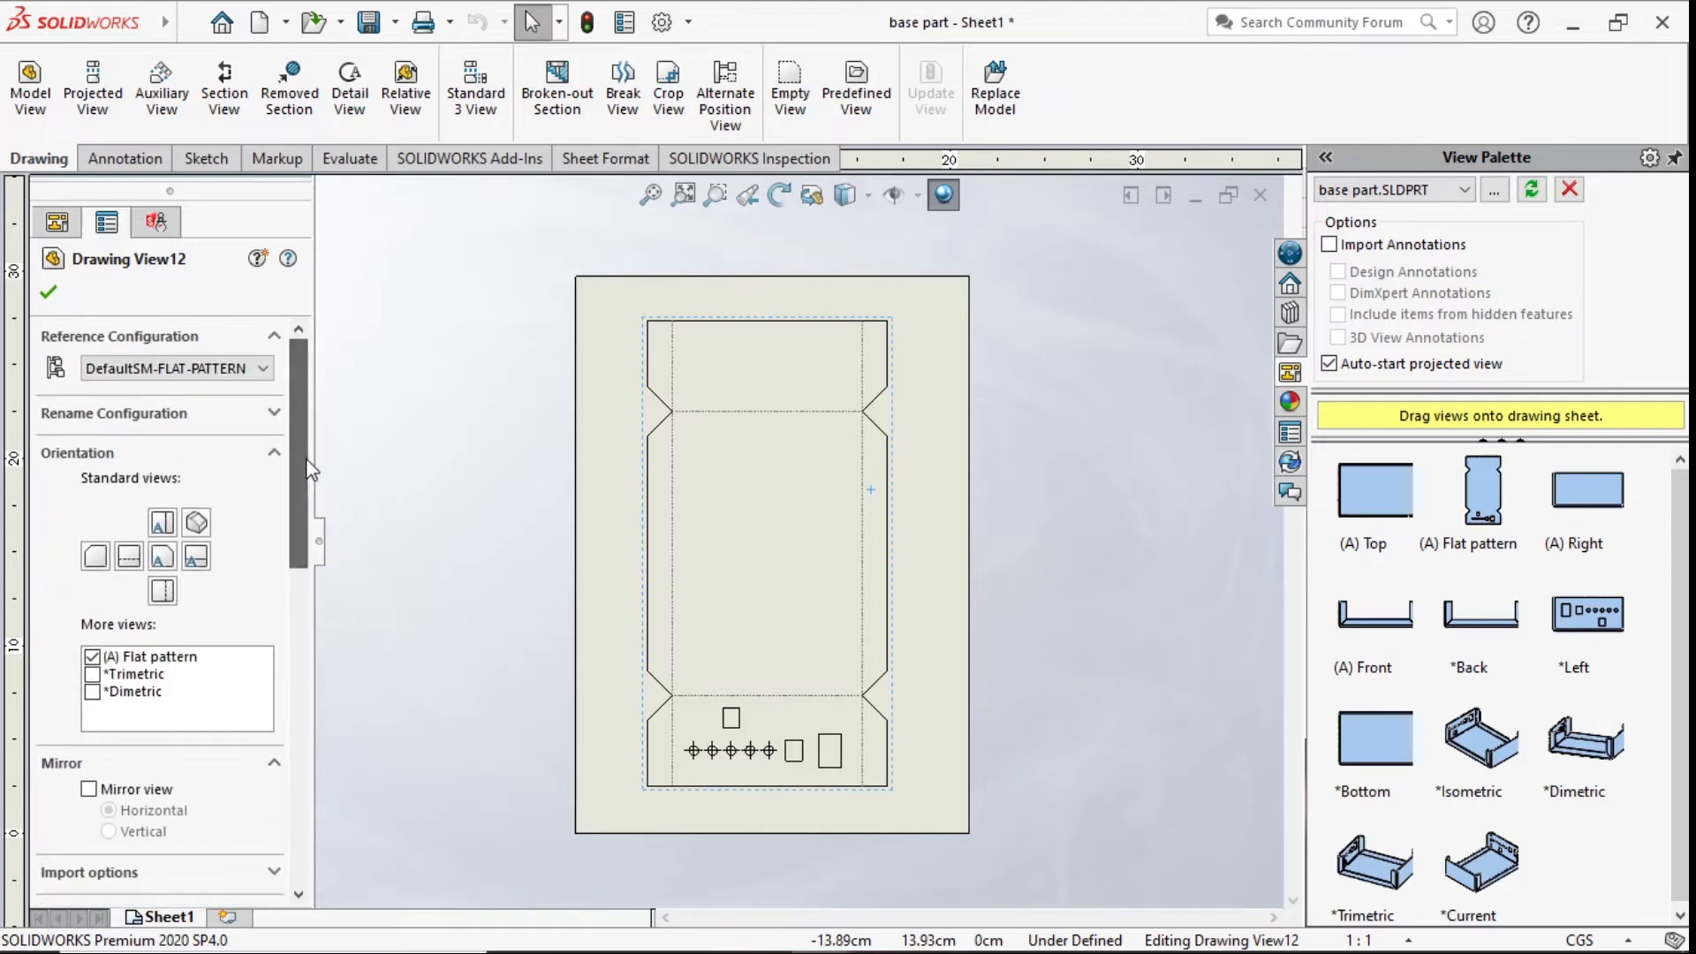
click(48, 295)
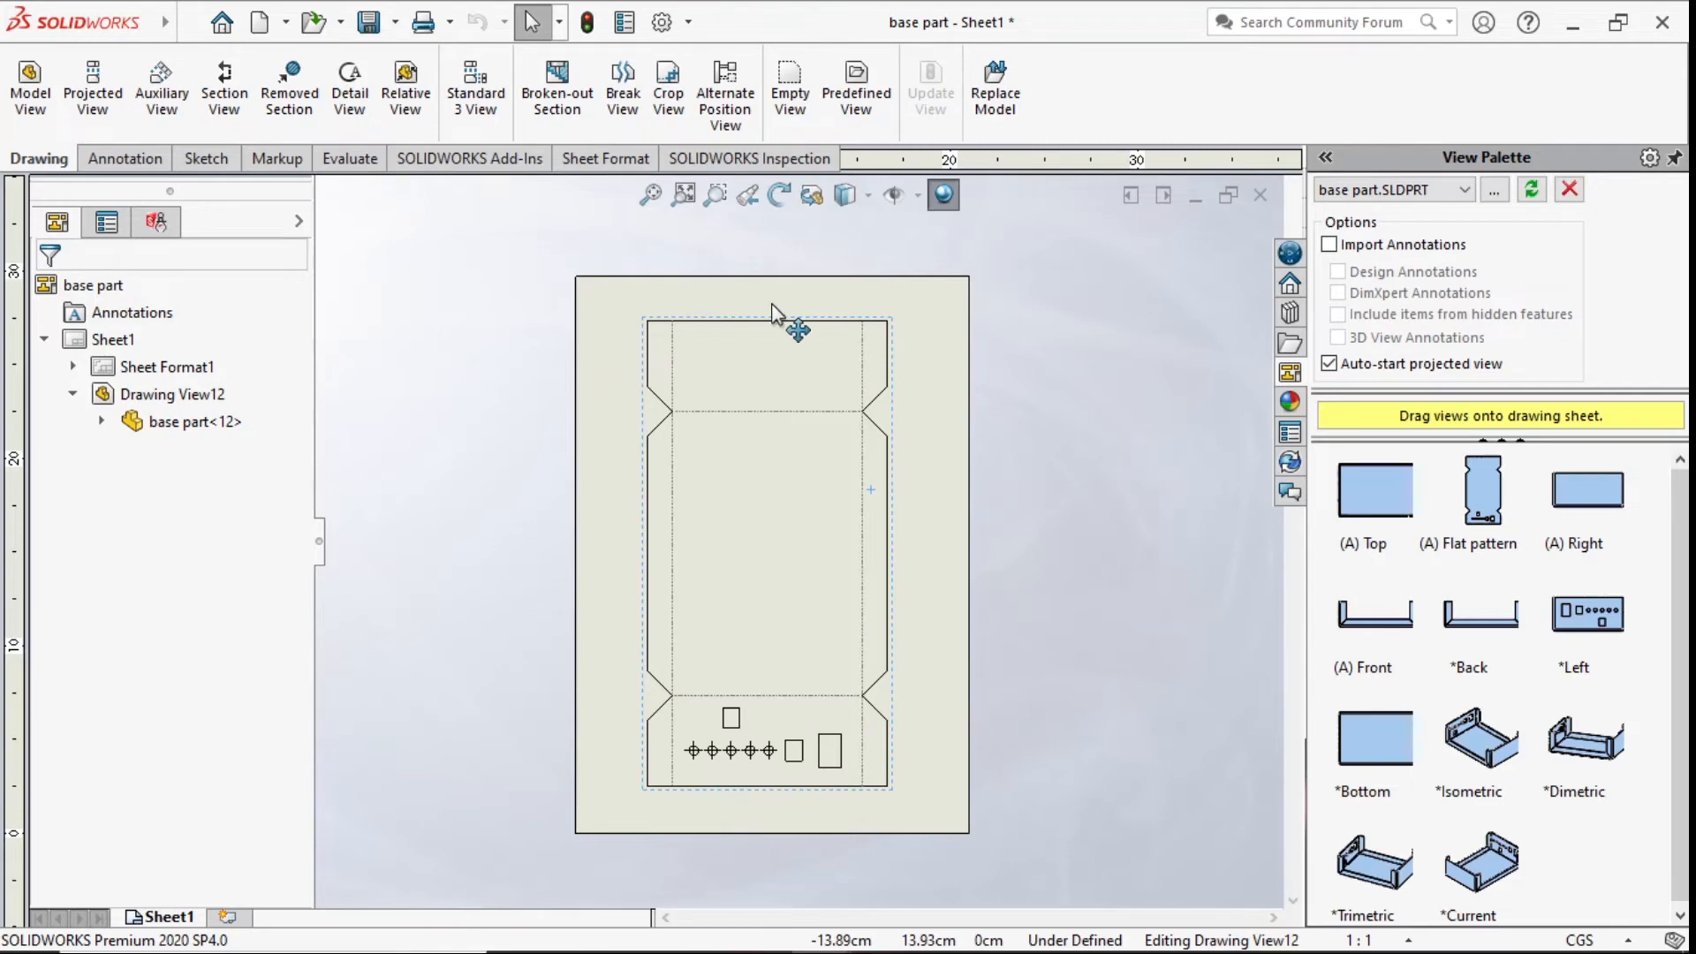
- Check the scale in Sheet1's properties and the scale setting of the flat pattern view without changing either
right_click(934, 583)
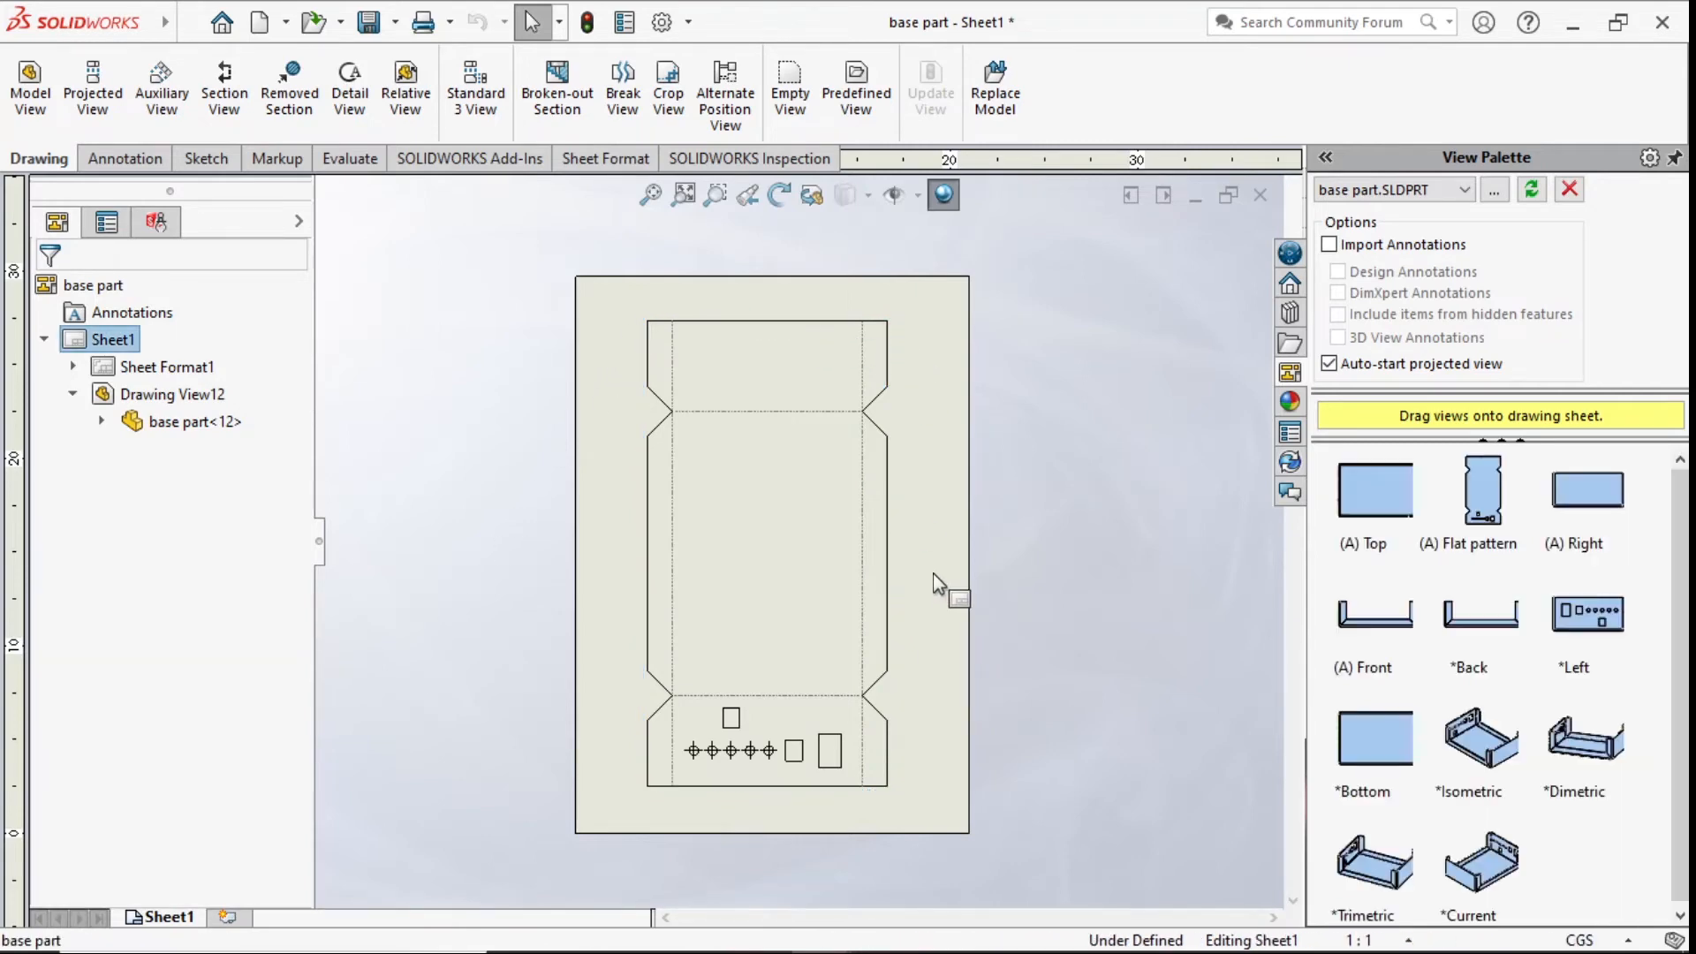
click(1076, 933)
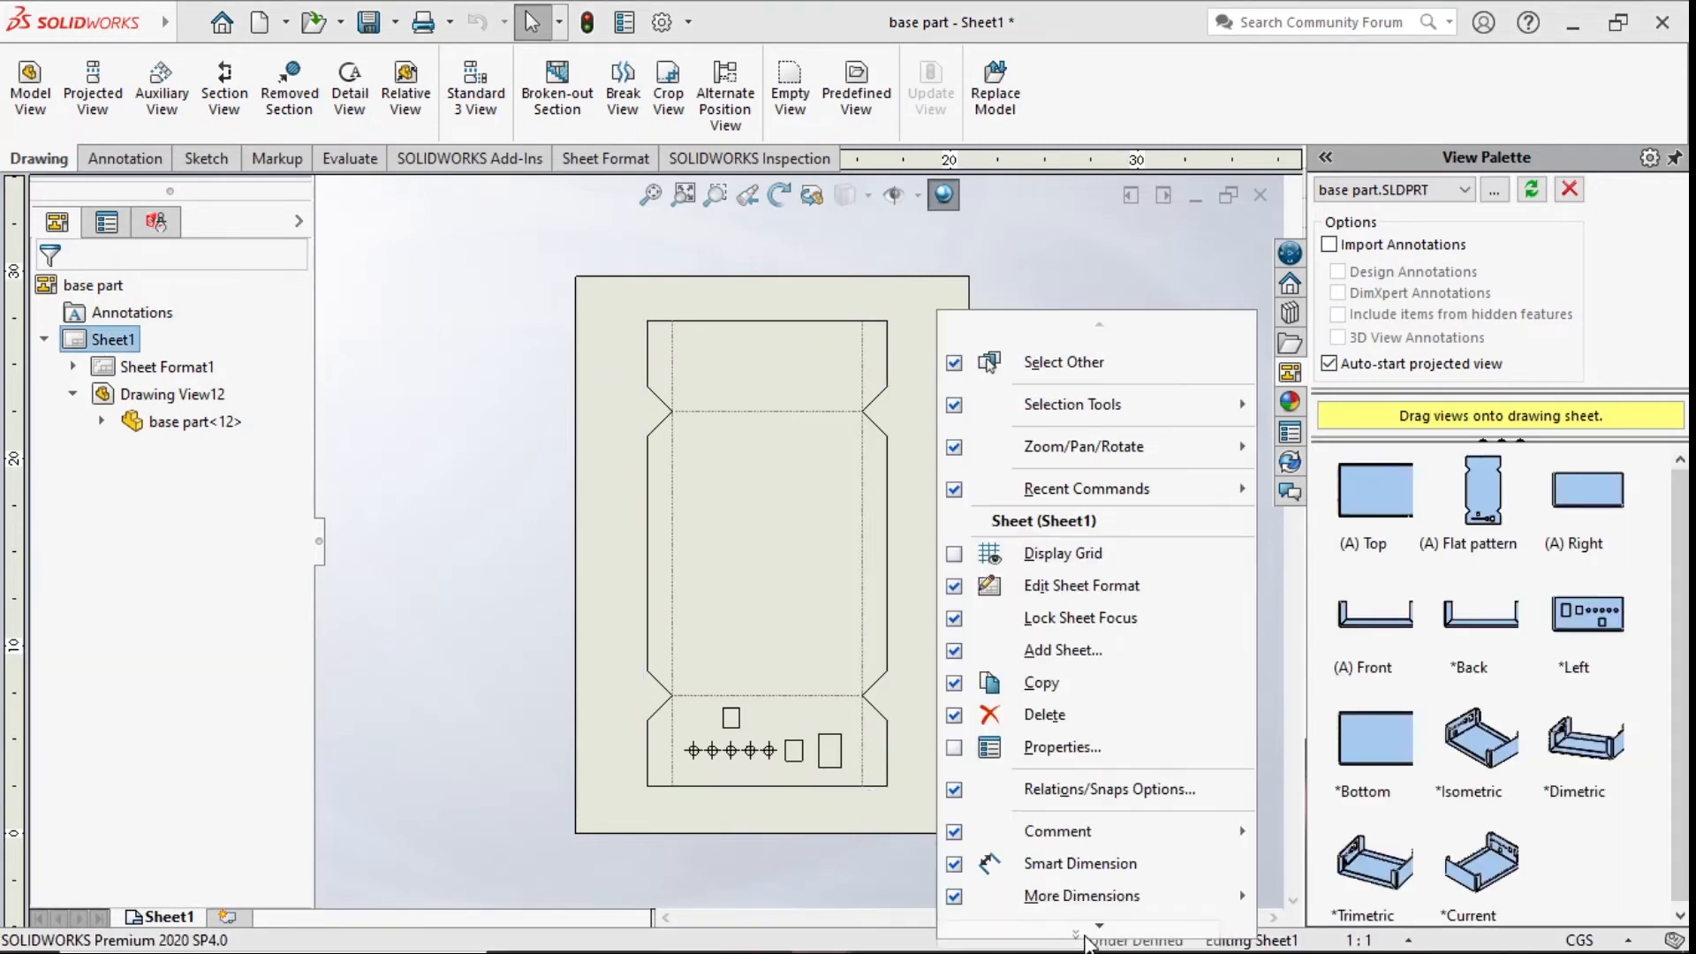
click(913, 429)
right_click(930, 399)
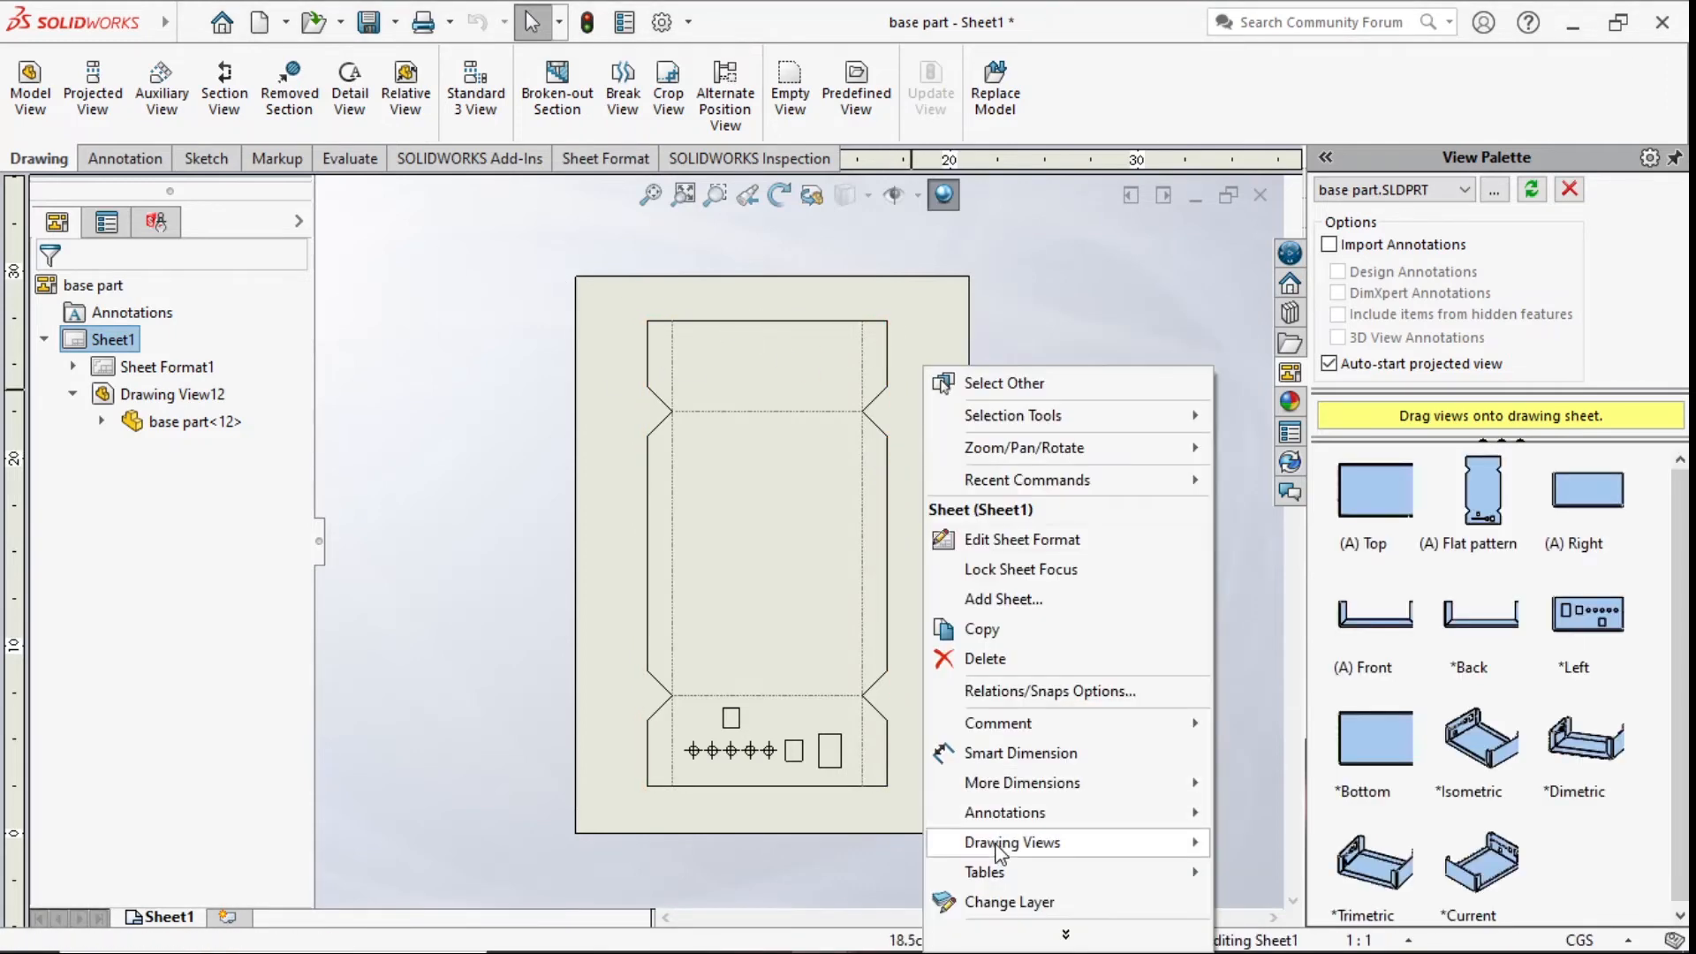
click(1066, 935)
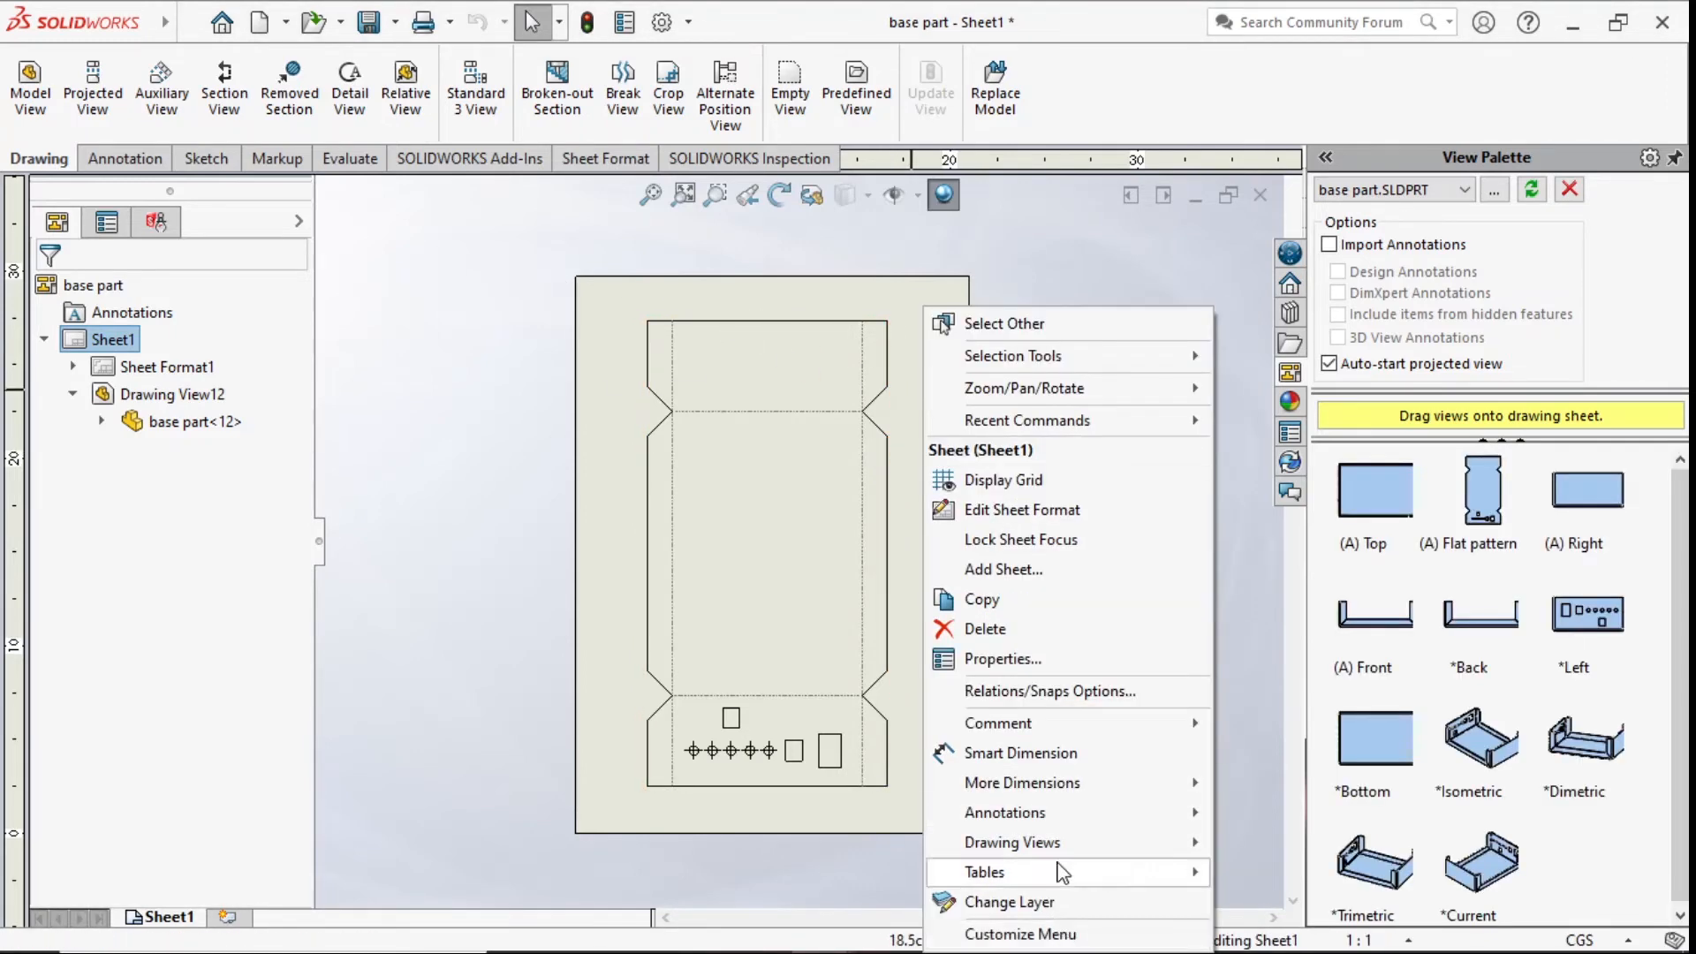
click(1003, 659)
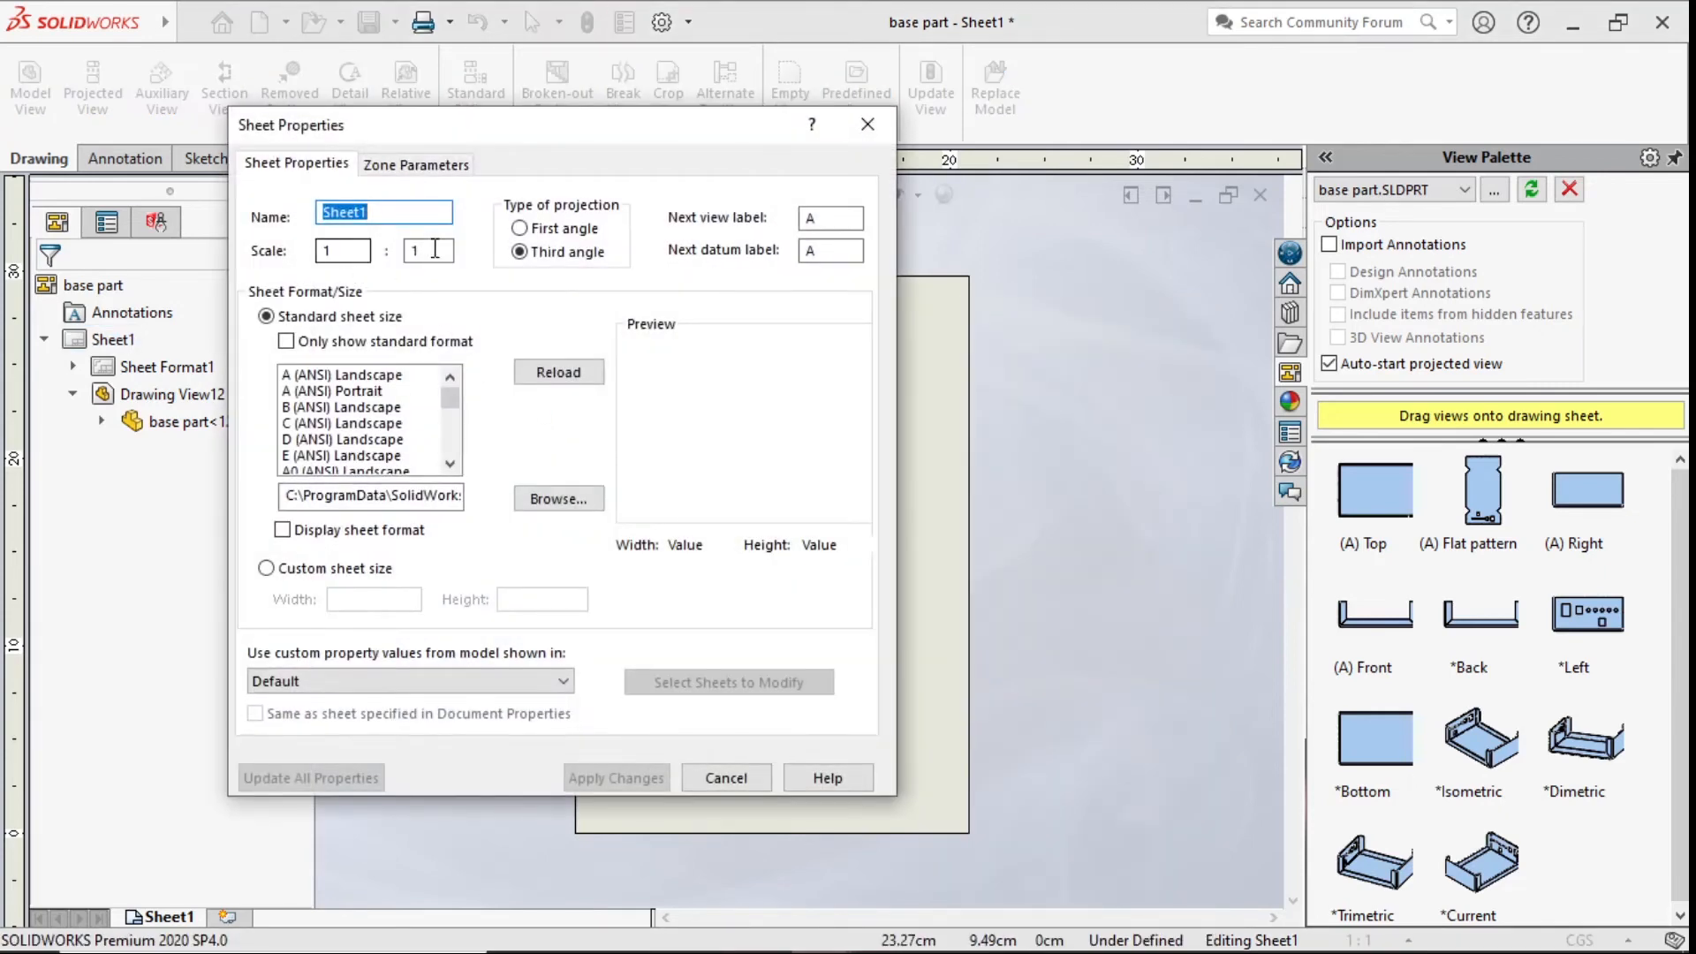
click(726, 778)
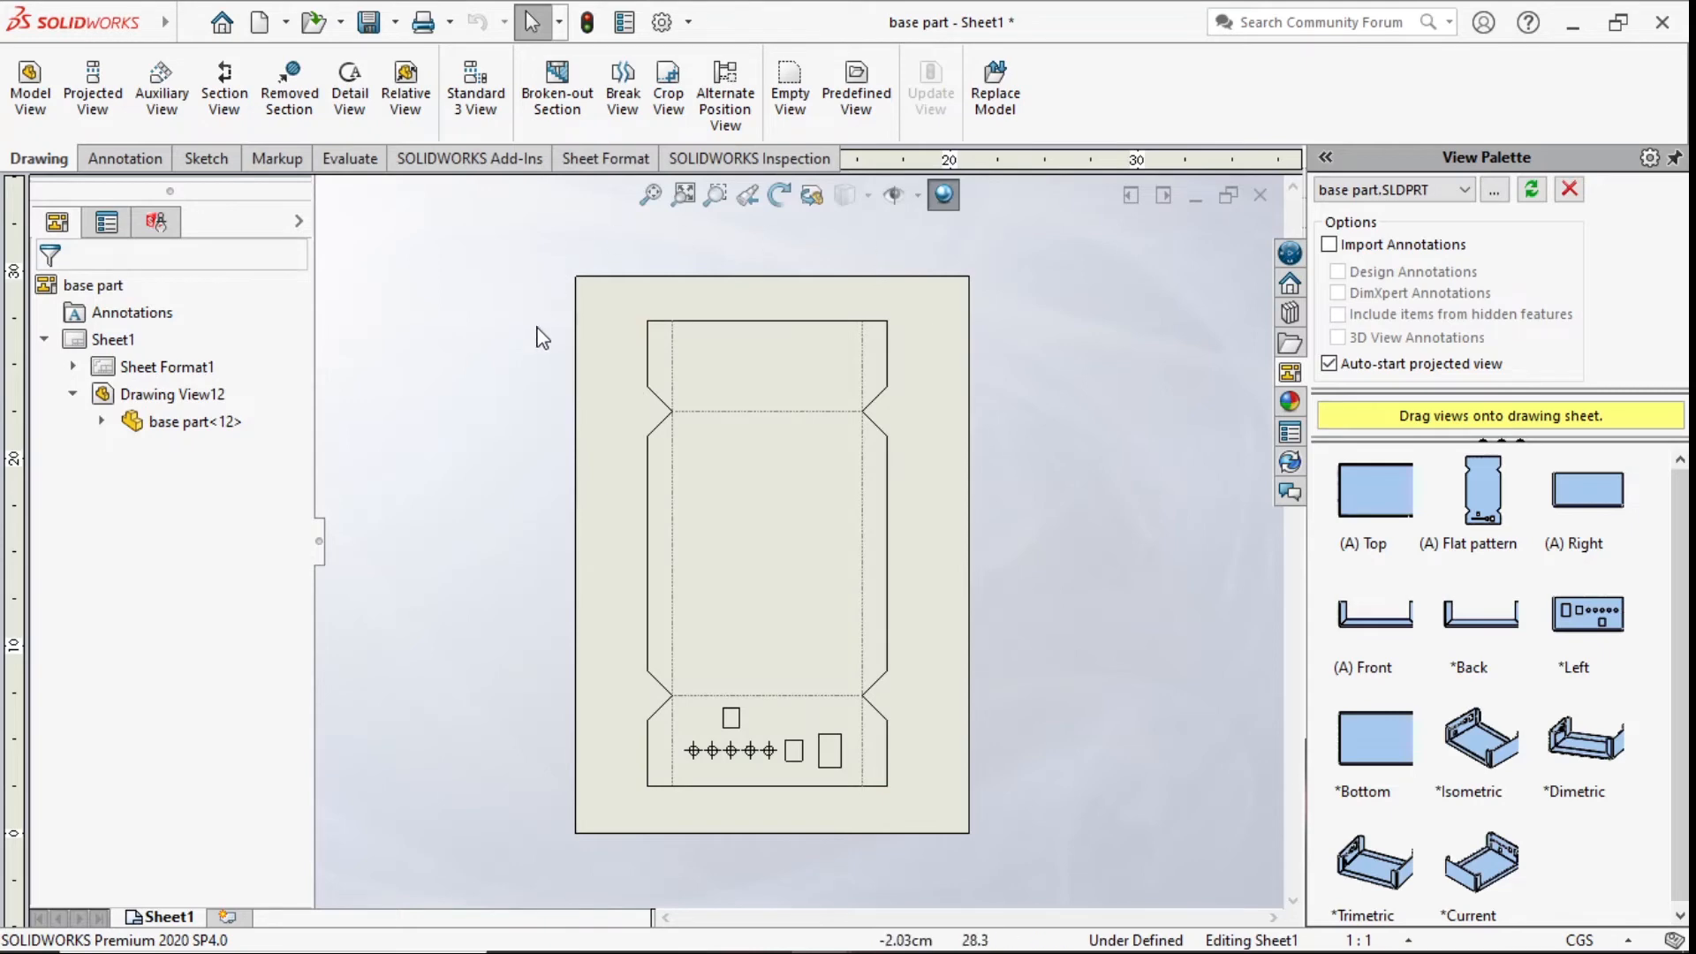
click(783, 496)
drag(300, 552, 287, 831)
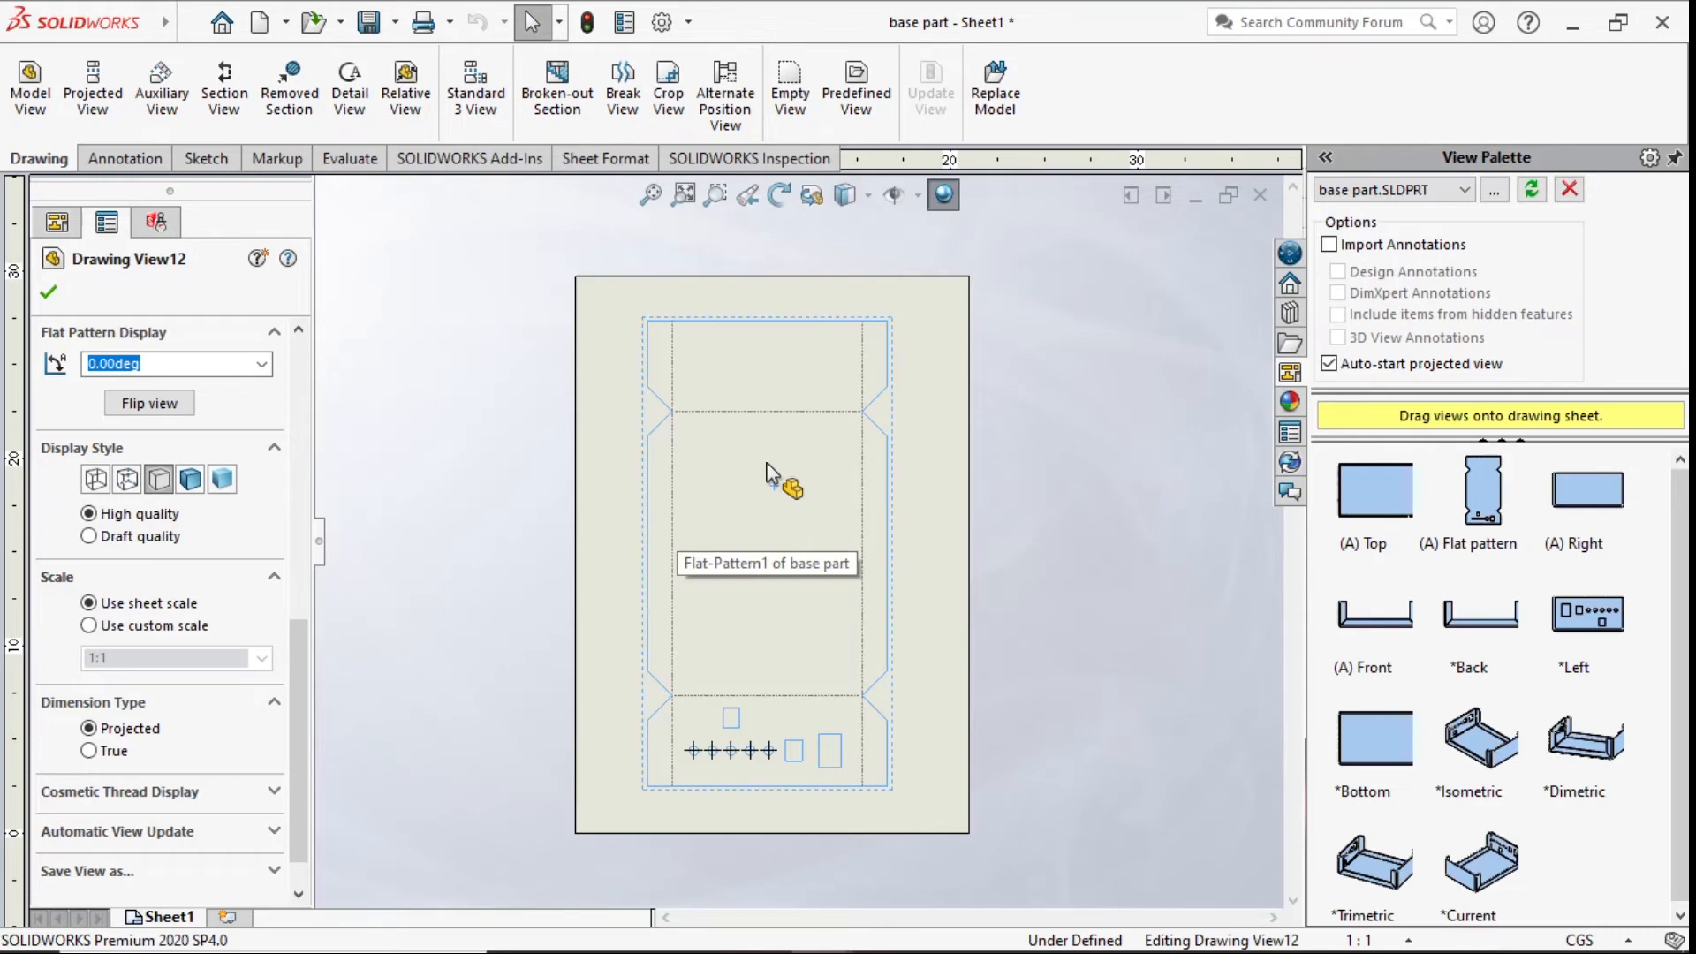
click(604, 454)
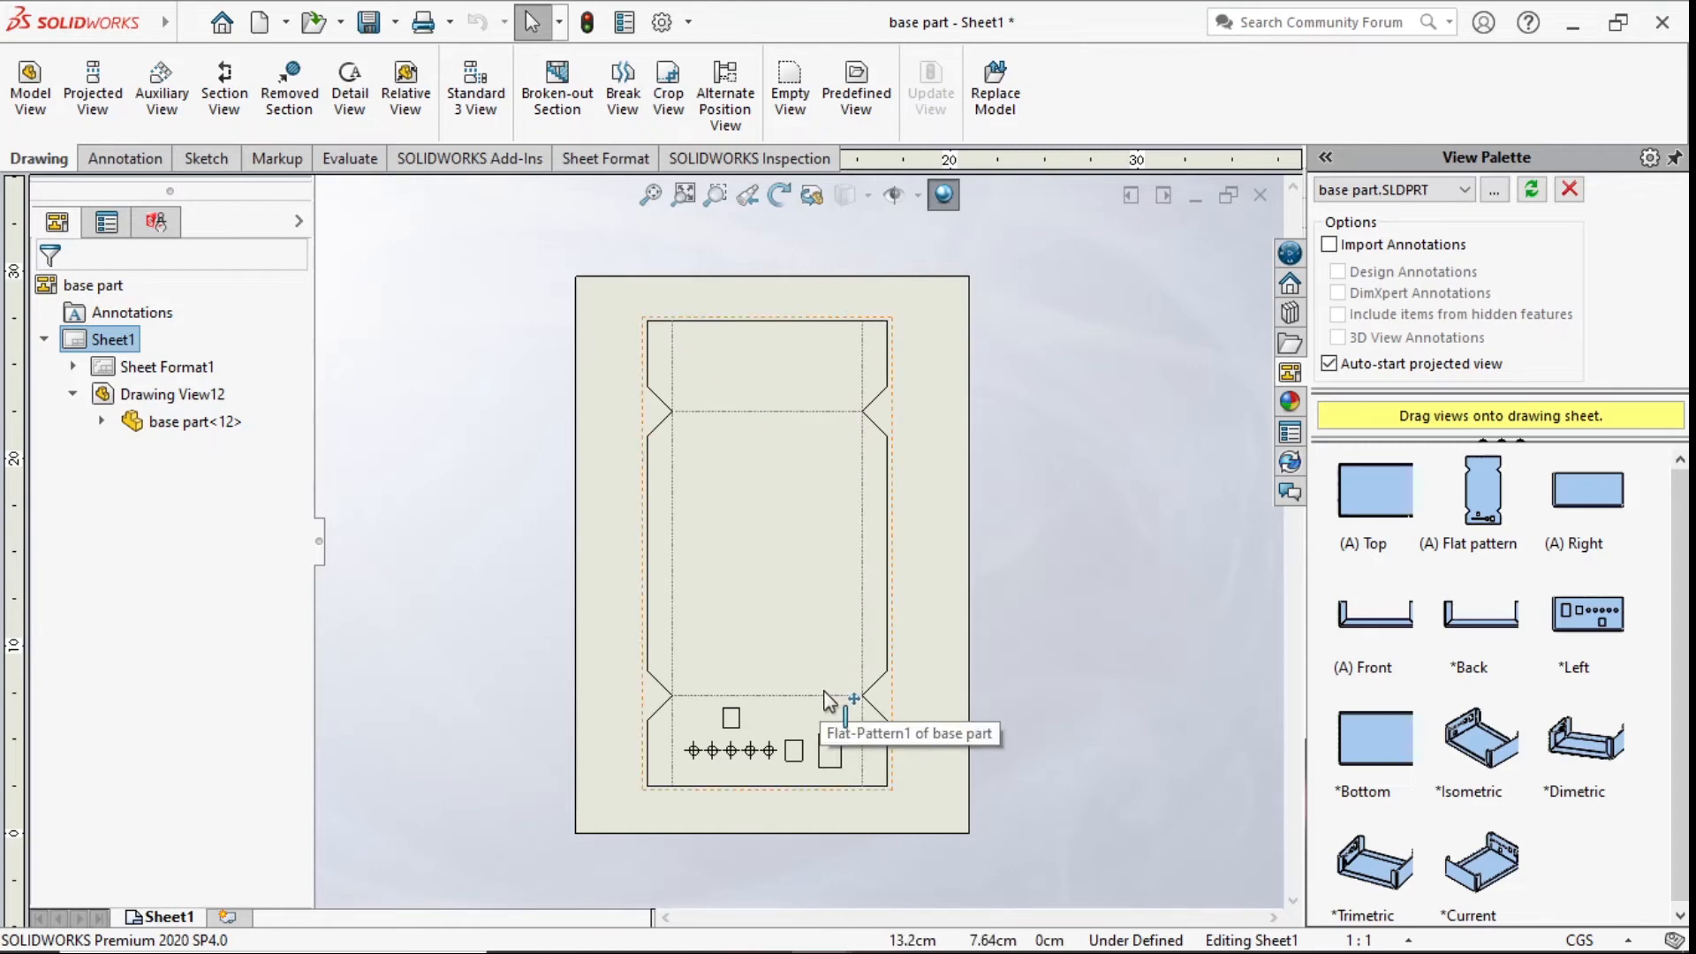
- Dimension the flat pattern's upper horizontal edge with Smart Dimension, placing the dimension just above it
scroll(828, 714, down, 2)
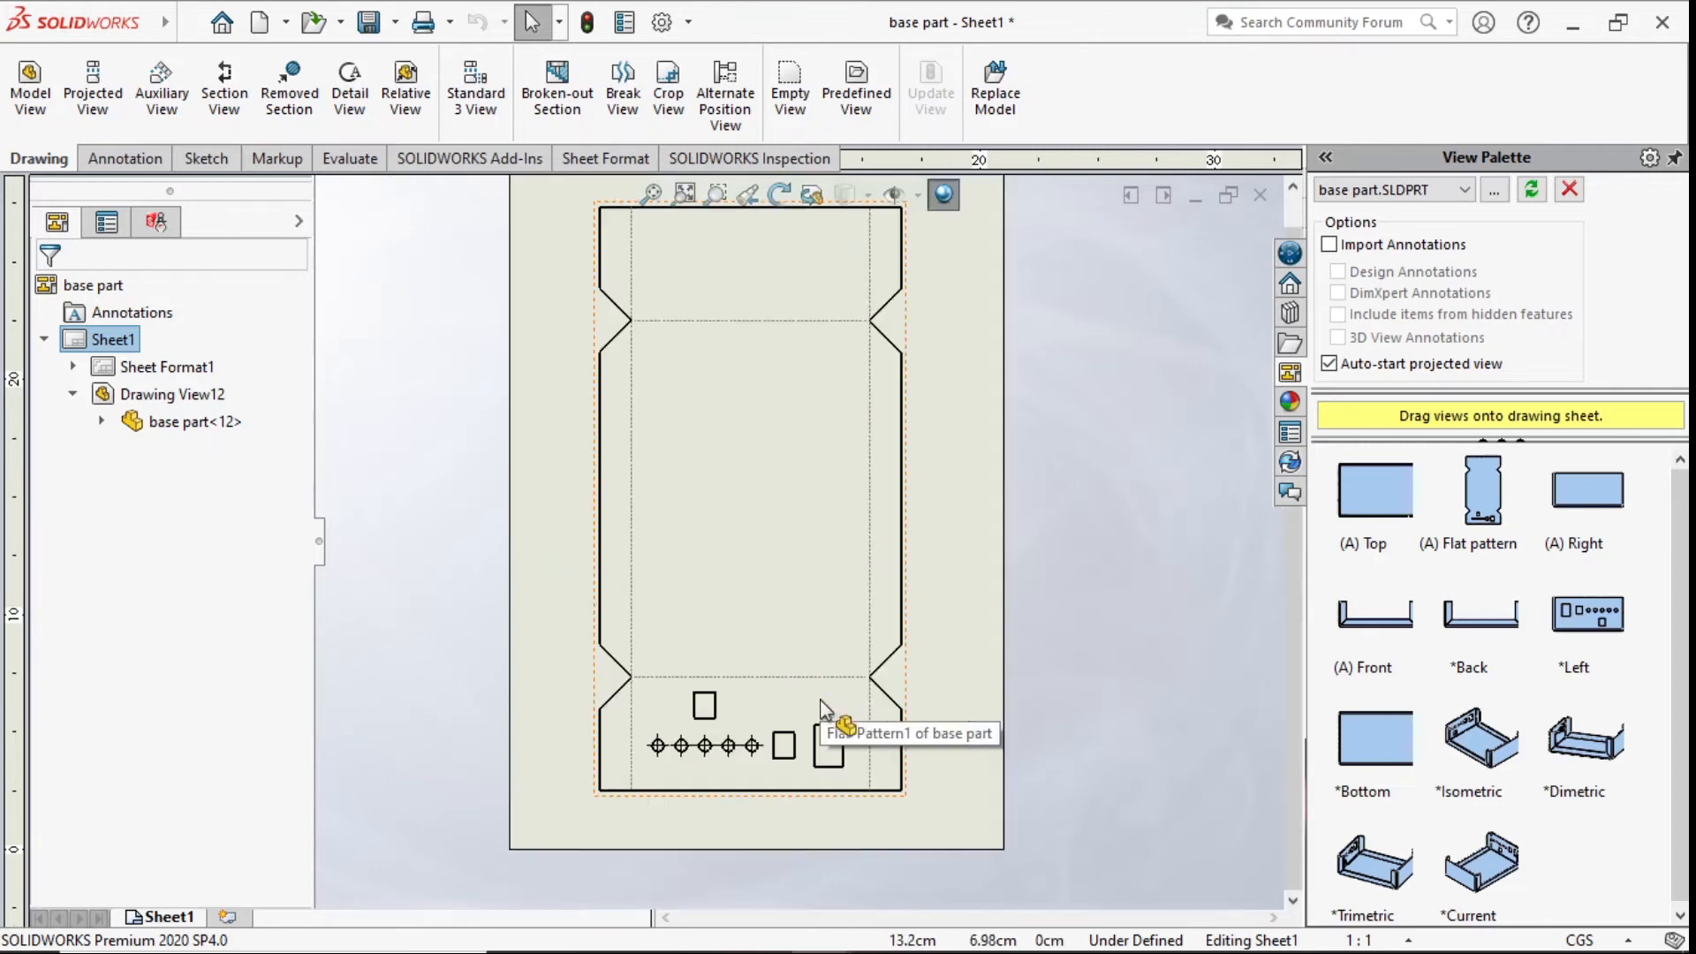
click(111, 159)
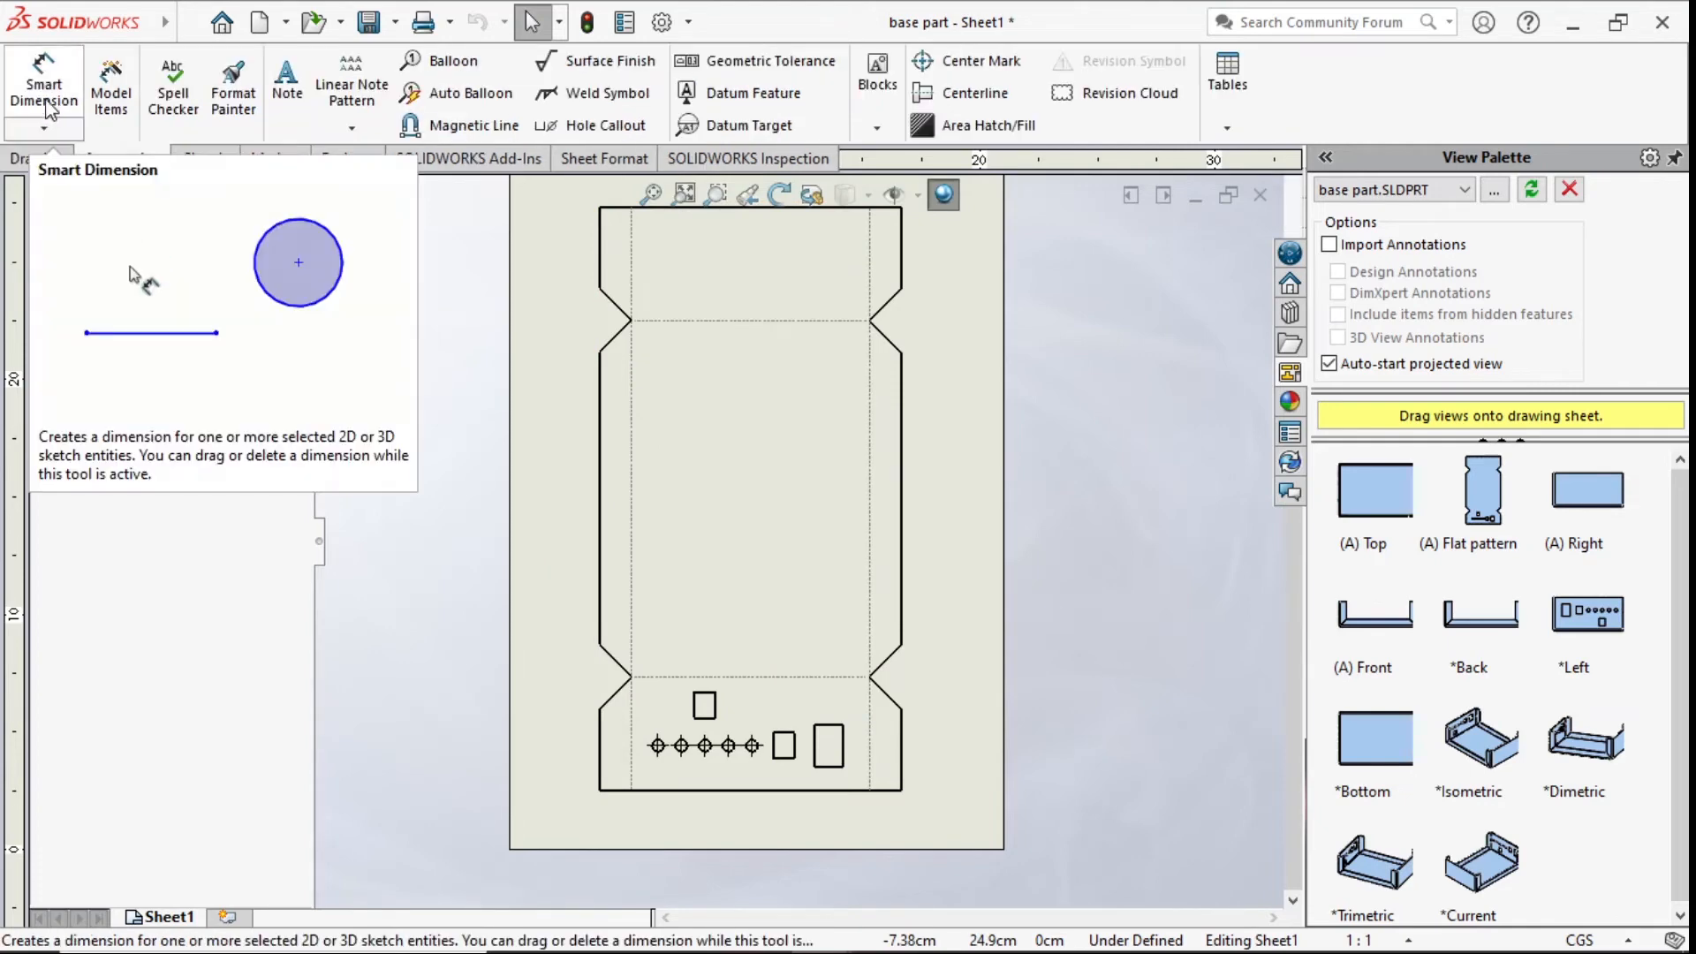
click(44, 131)
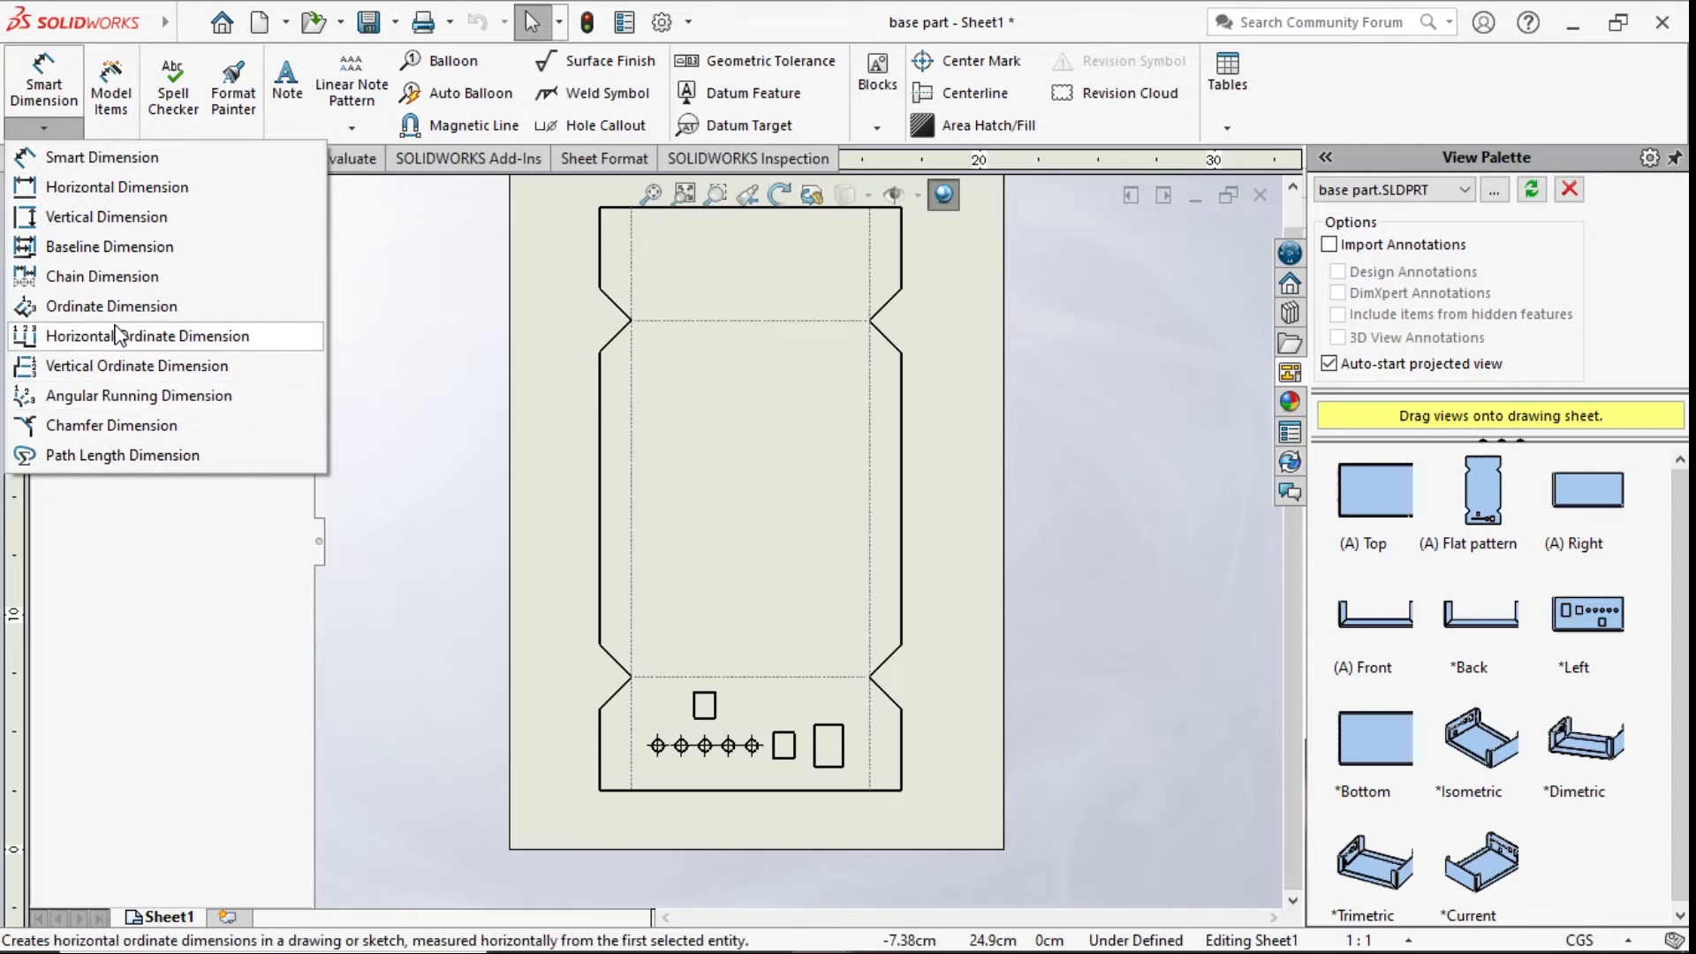
click(102, 157)
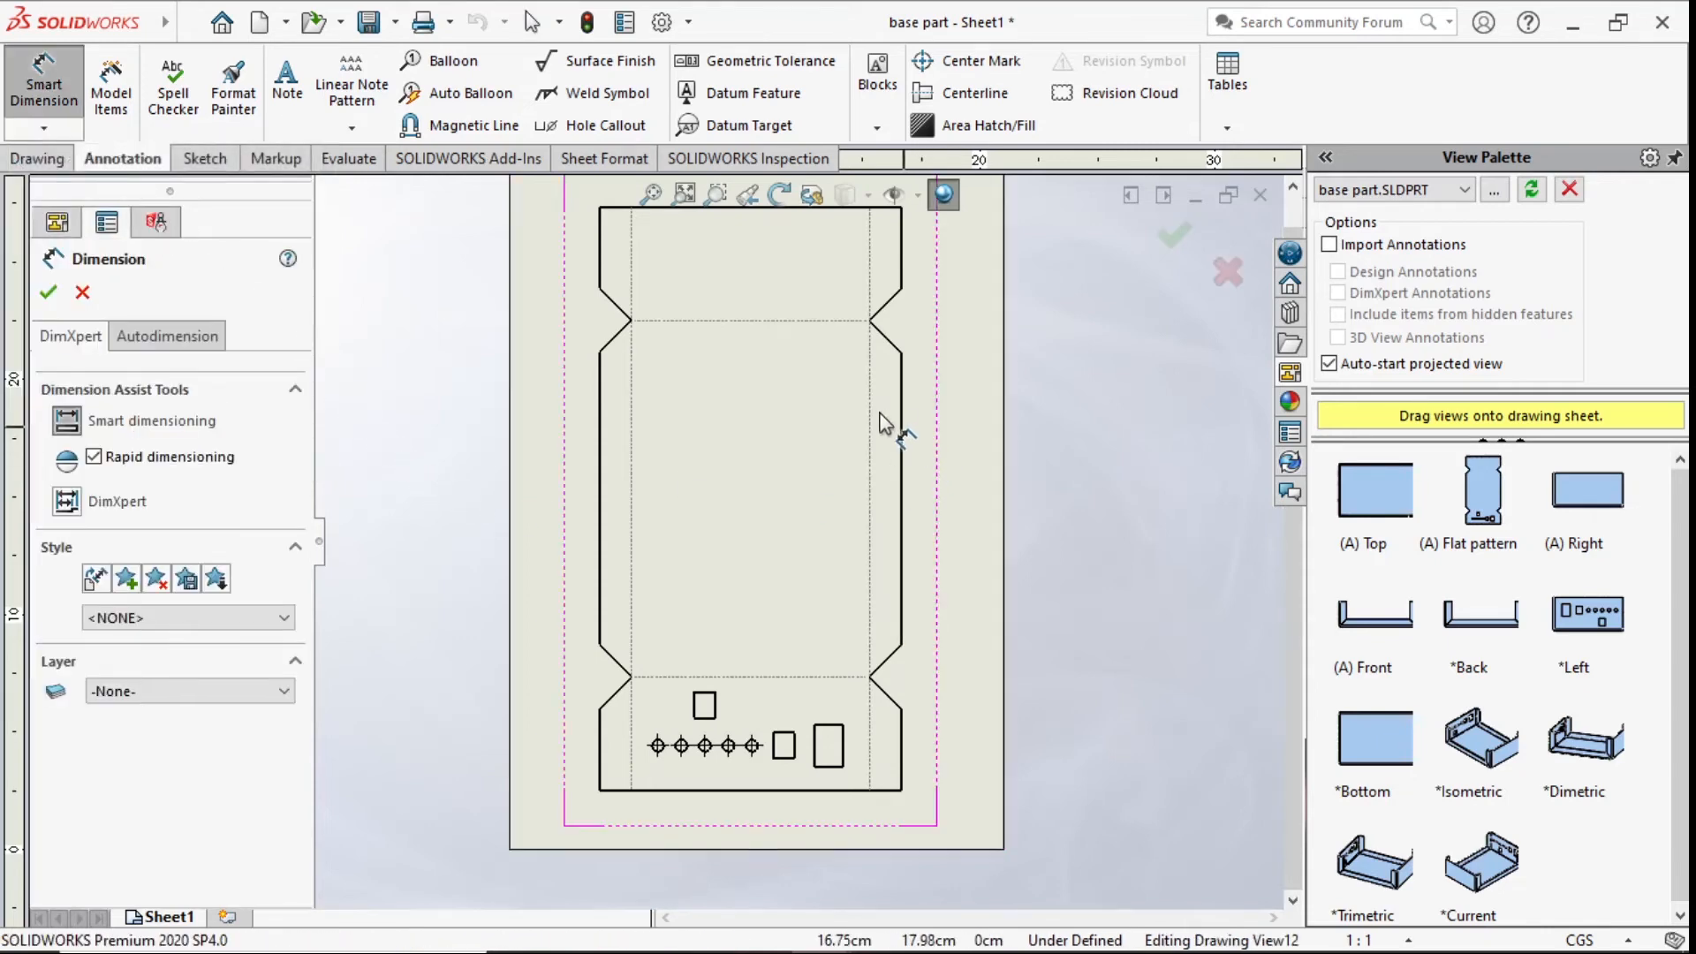
scroll(878, 443, down, 2)
scroll(878, 442, up, 3)
scroll(848, 424, down, 2)
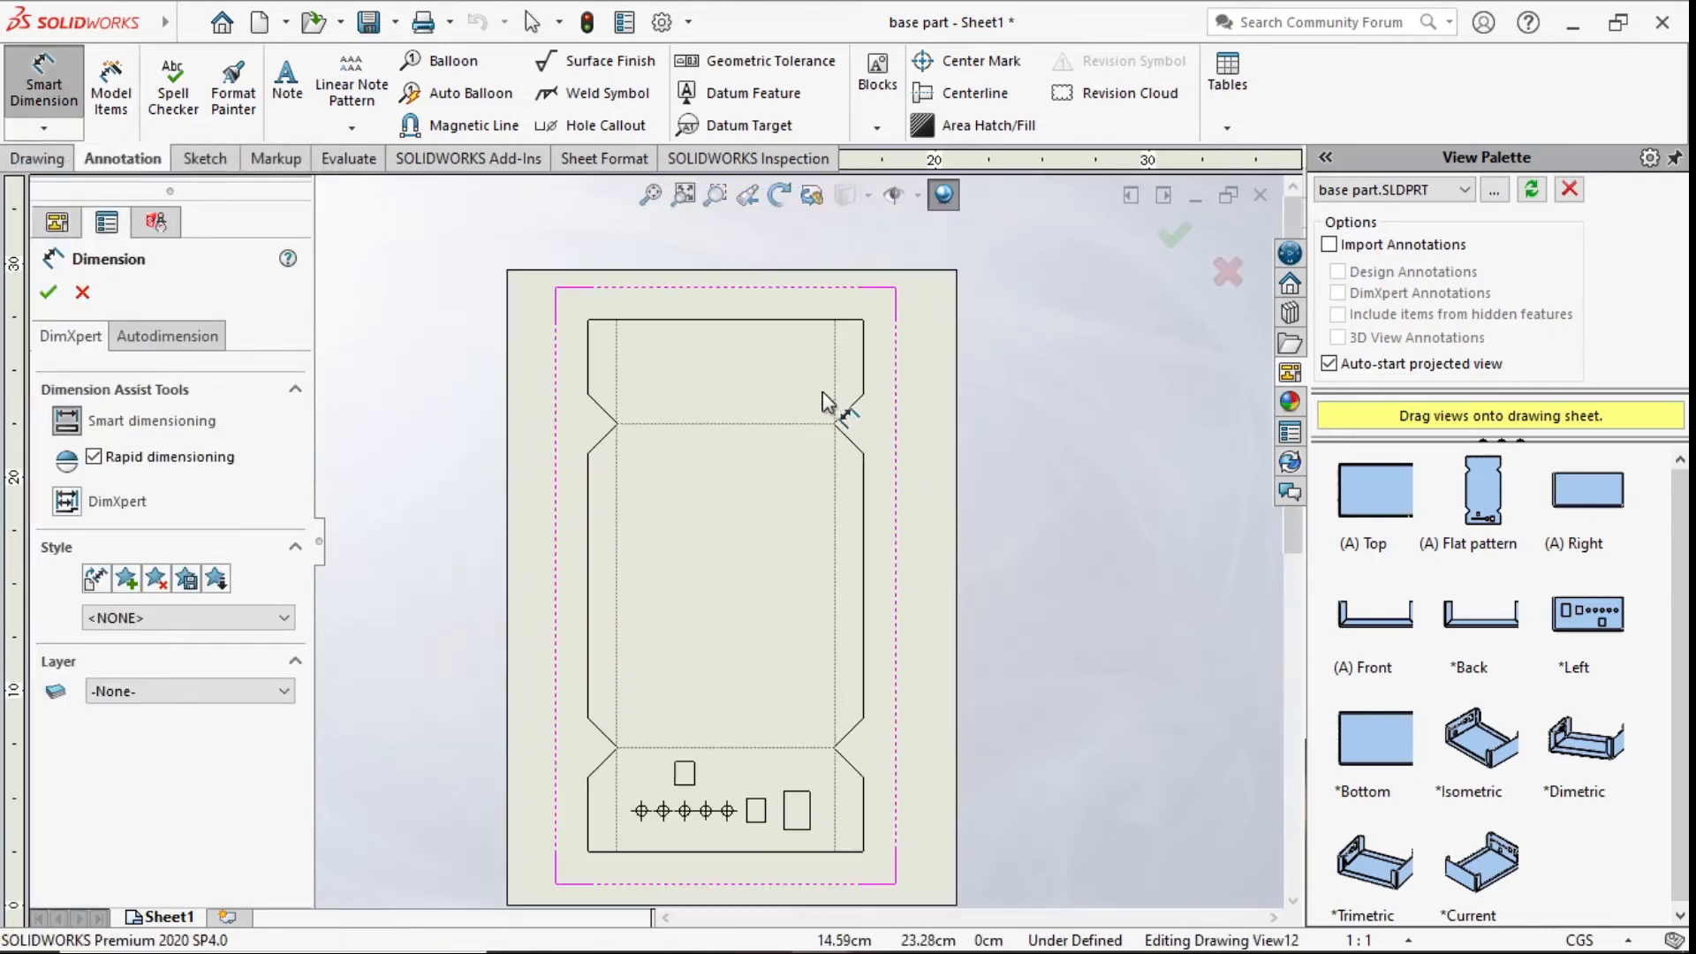
click(726, 320)
click(726, 297)
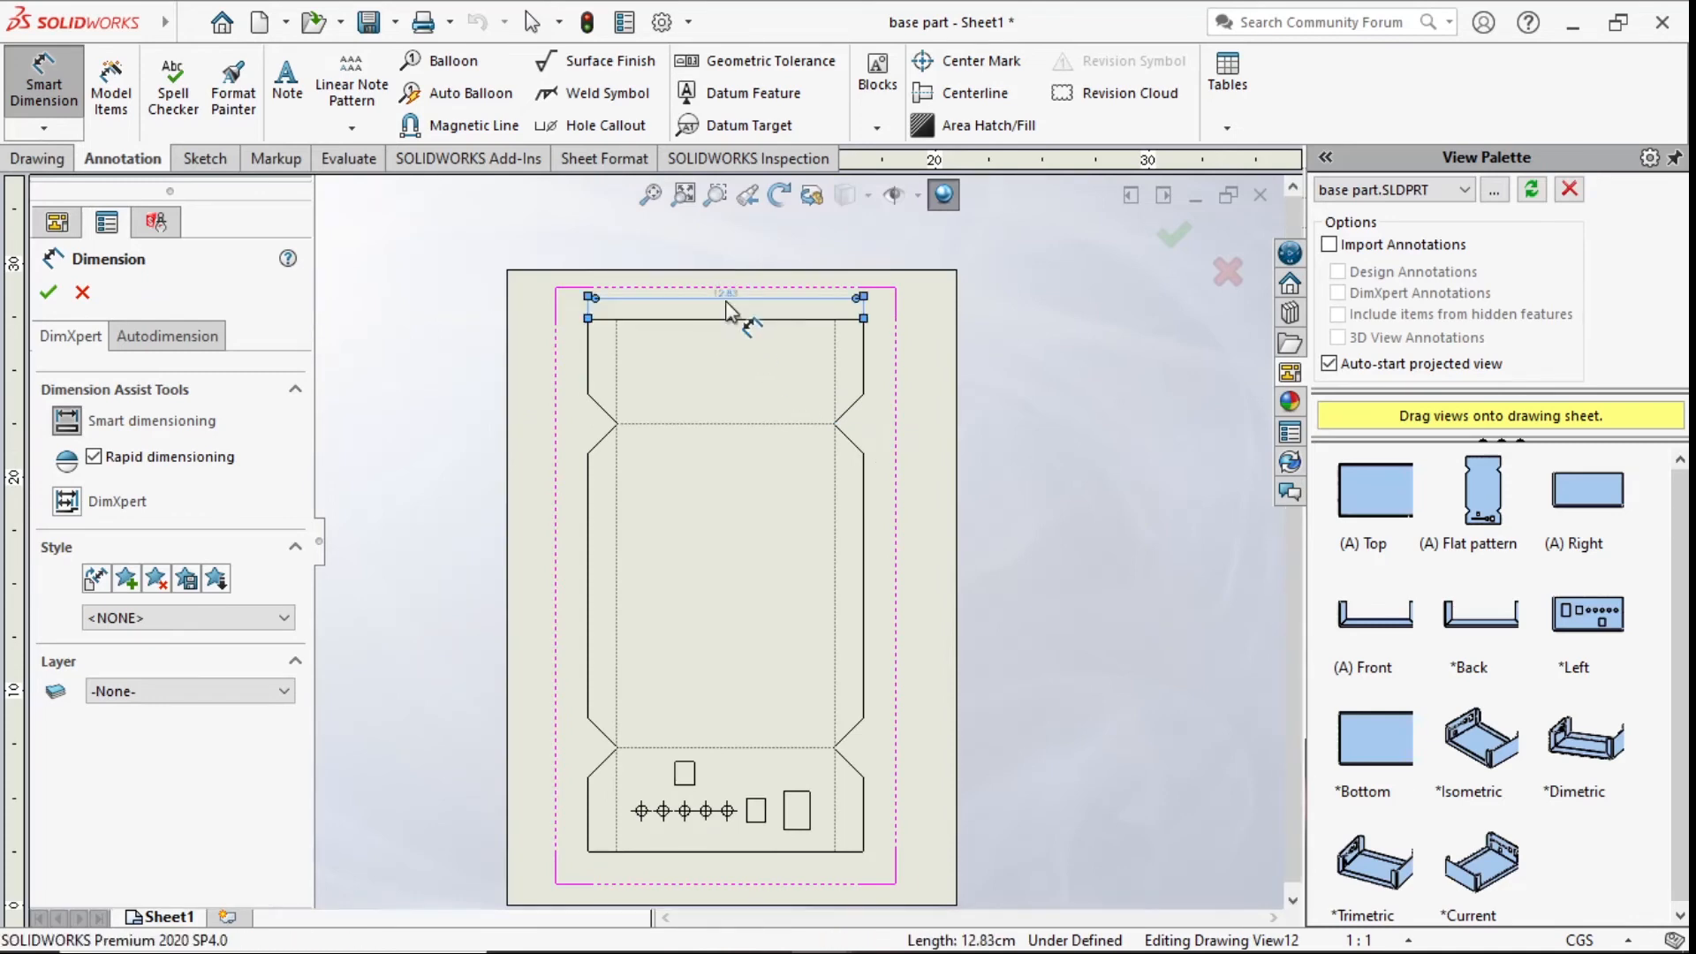
- Dimension the lengths of the upper, middle and lower vertical edges along the flat pattern's left side
click(590, 381)
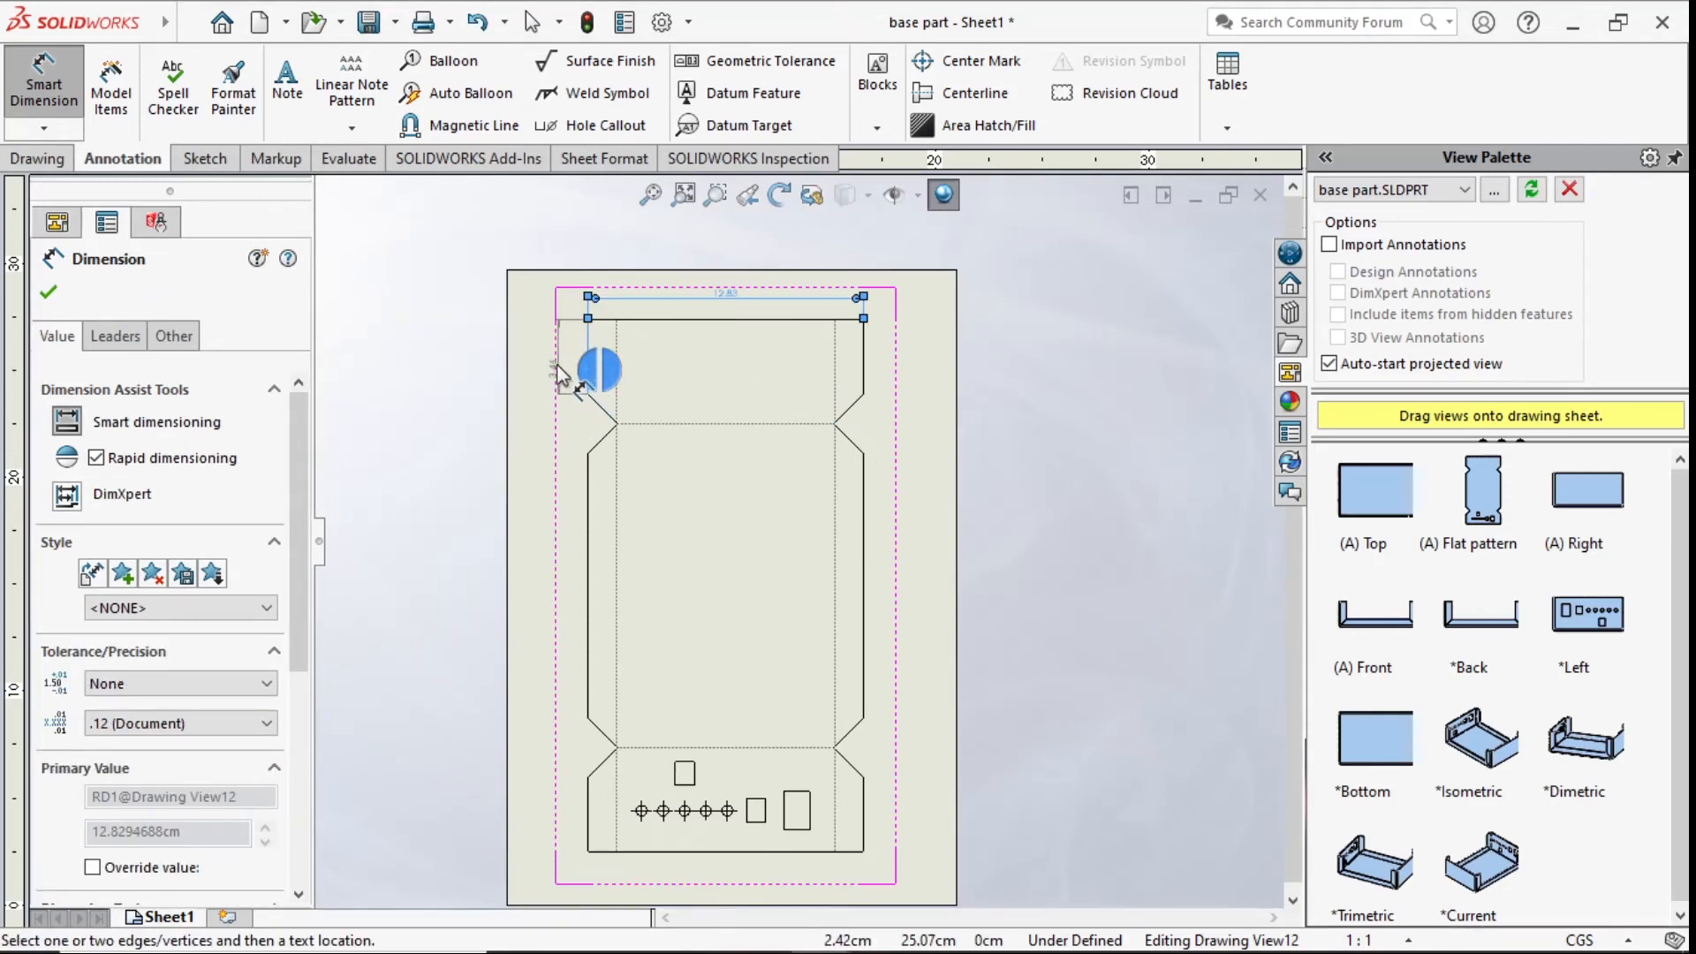
click(539, 364)
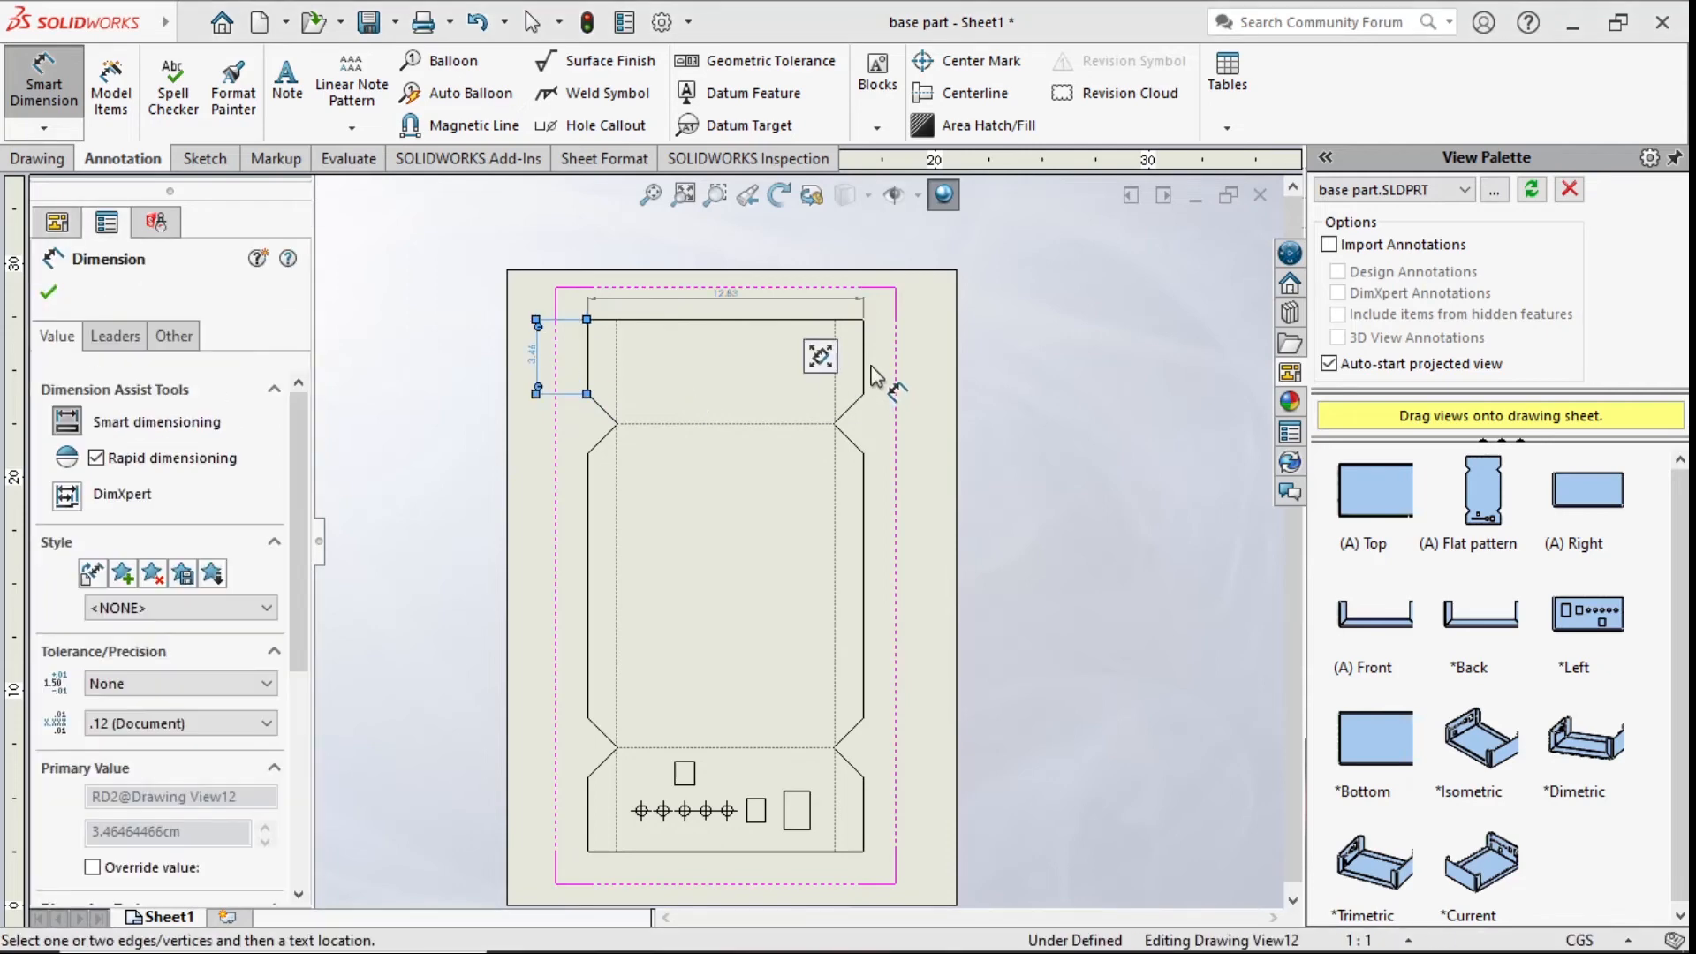
click(590, 528)
click(535, 583)
click(588, 818)
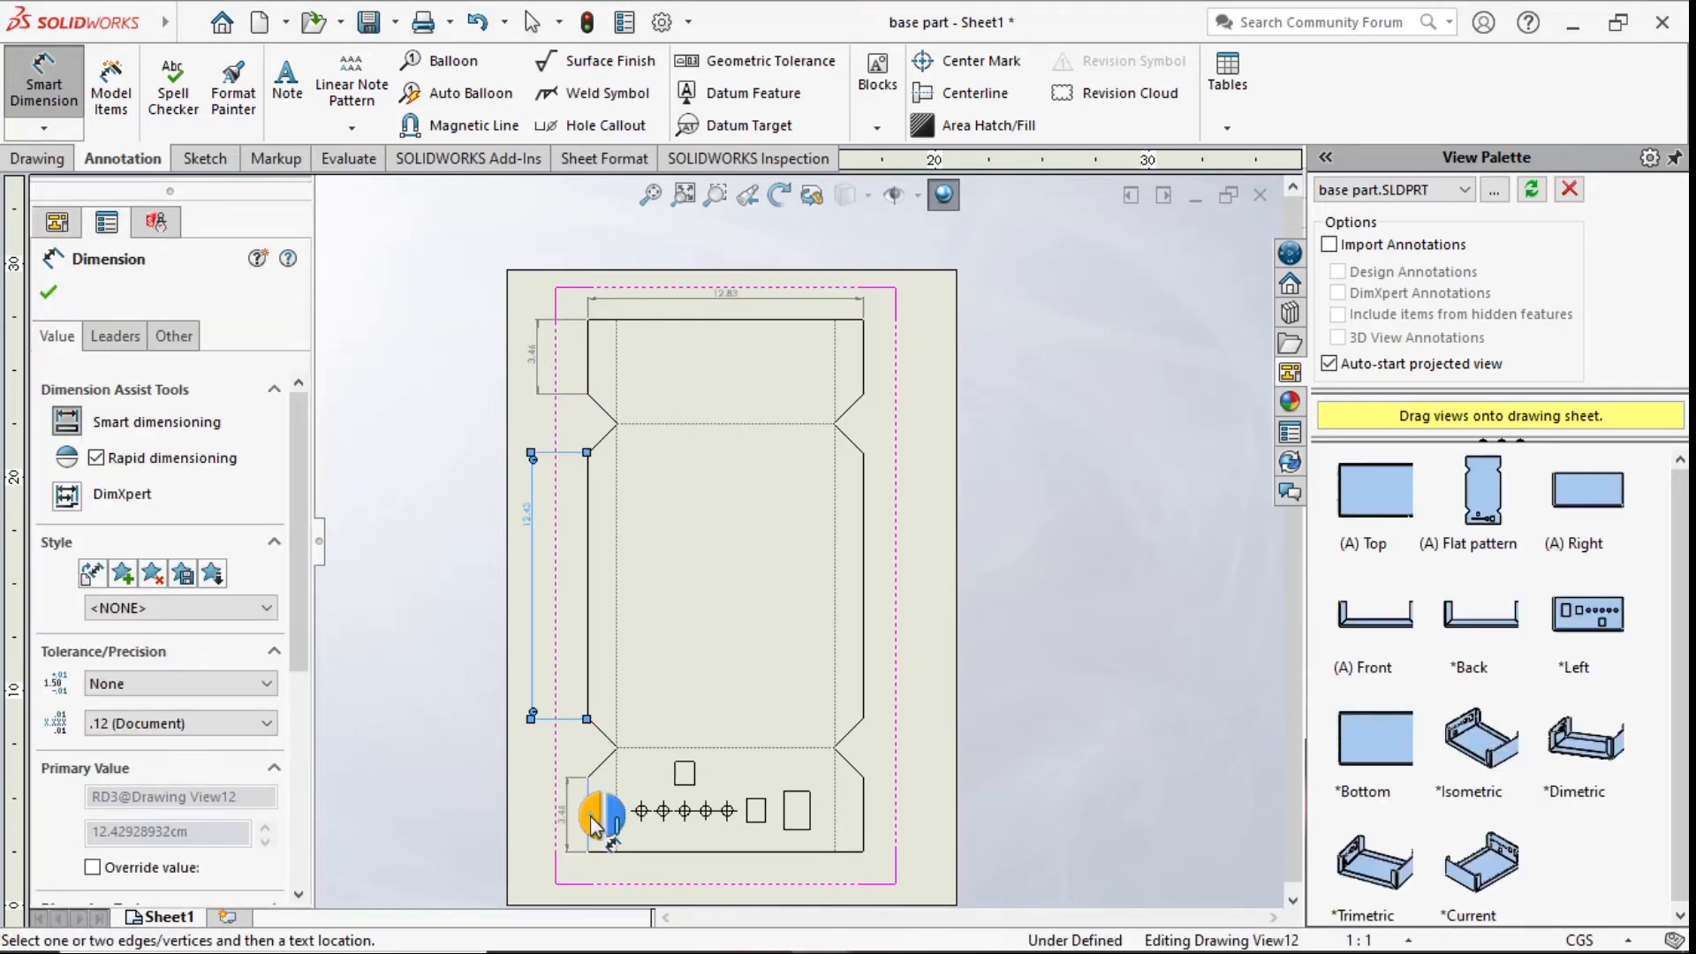
click(534, 811)
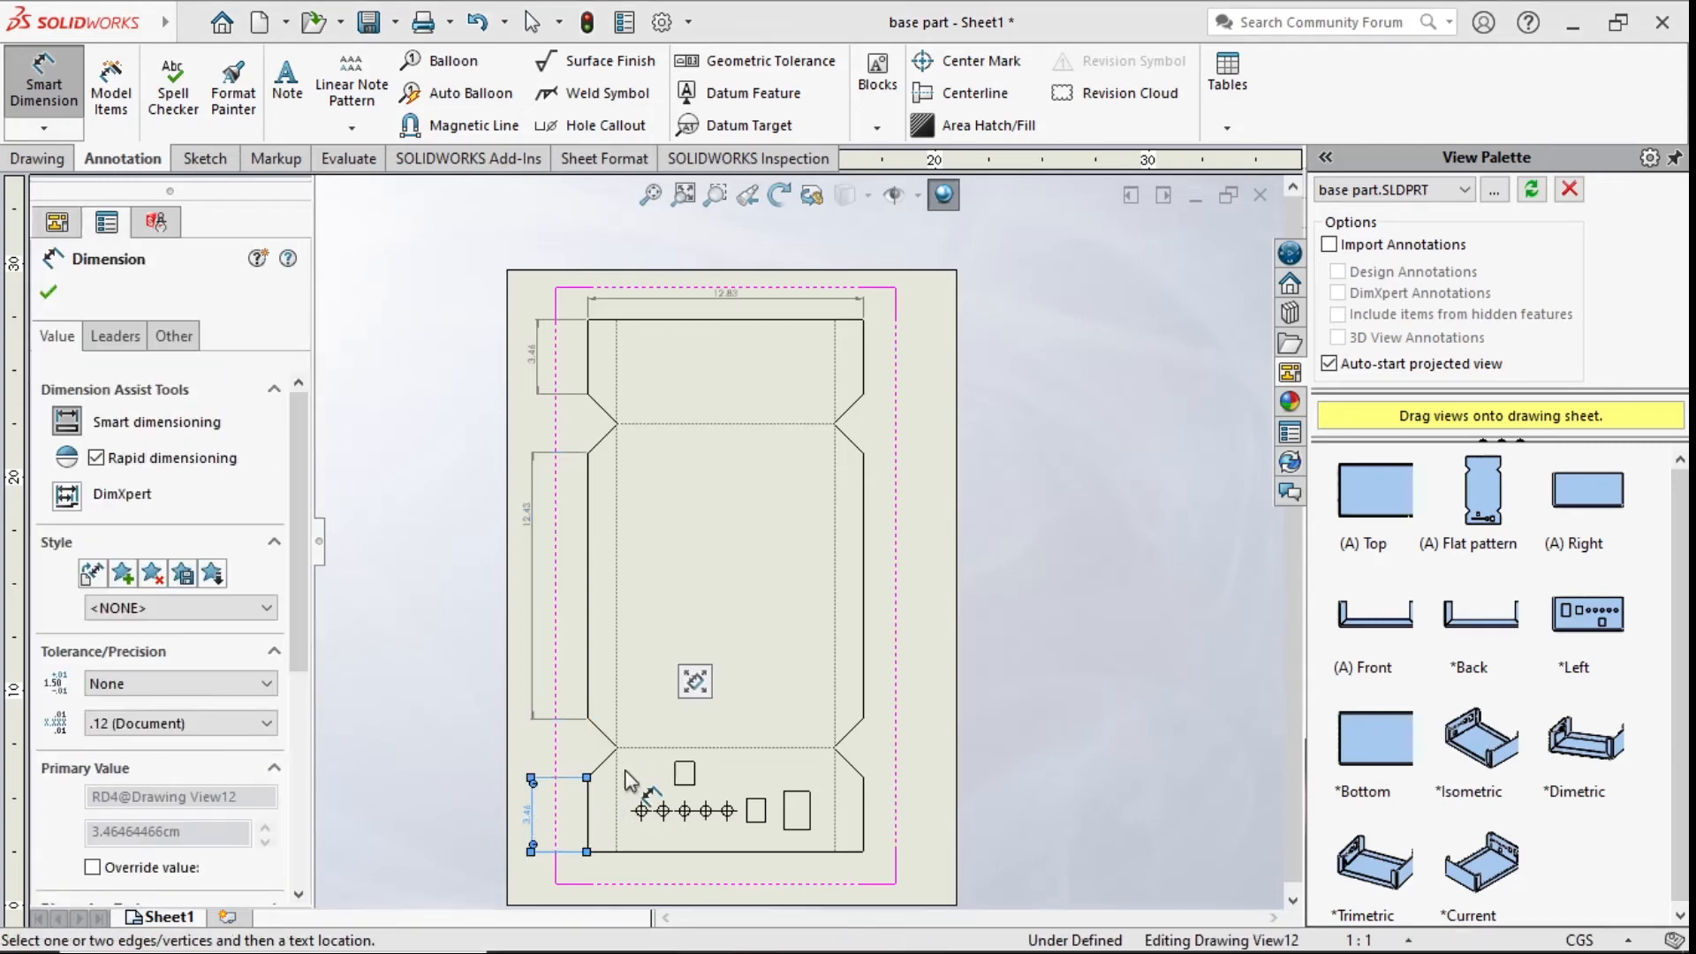
- Add an angle dimension between the two slanted edges of the lower-left notch, placed outside the outline
scroll(703, 634, down, 3)
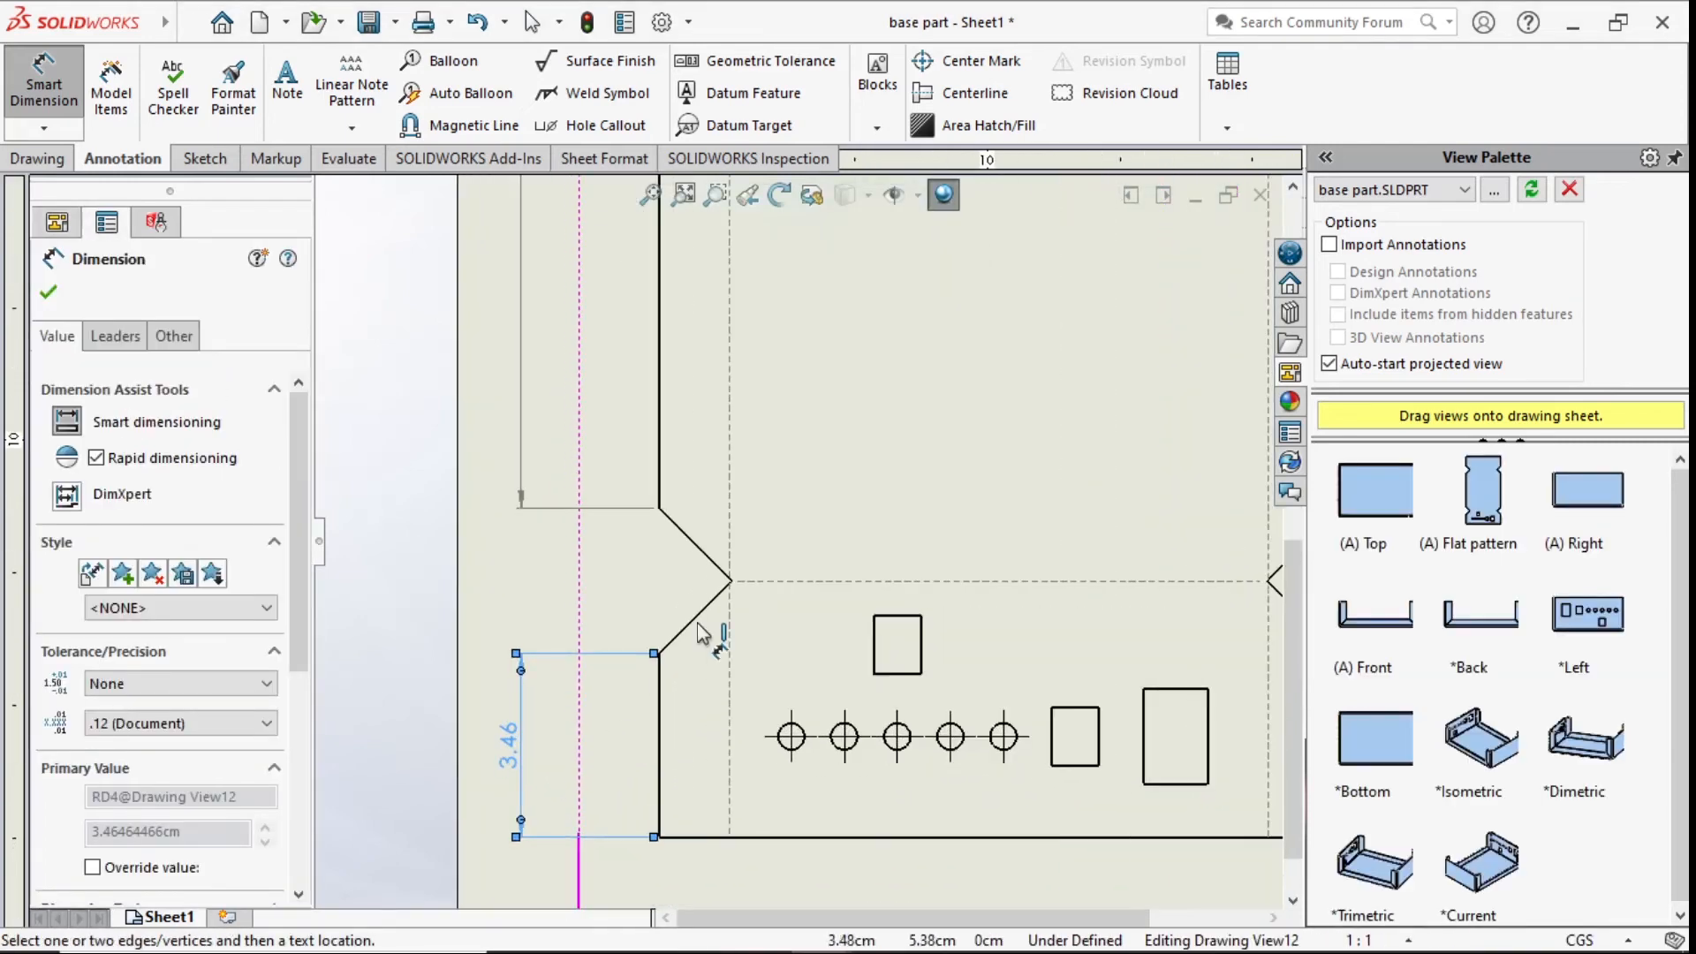
click(698, 556)
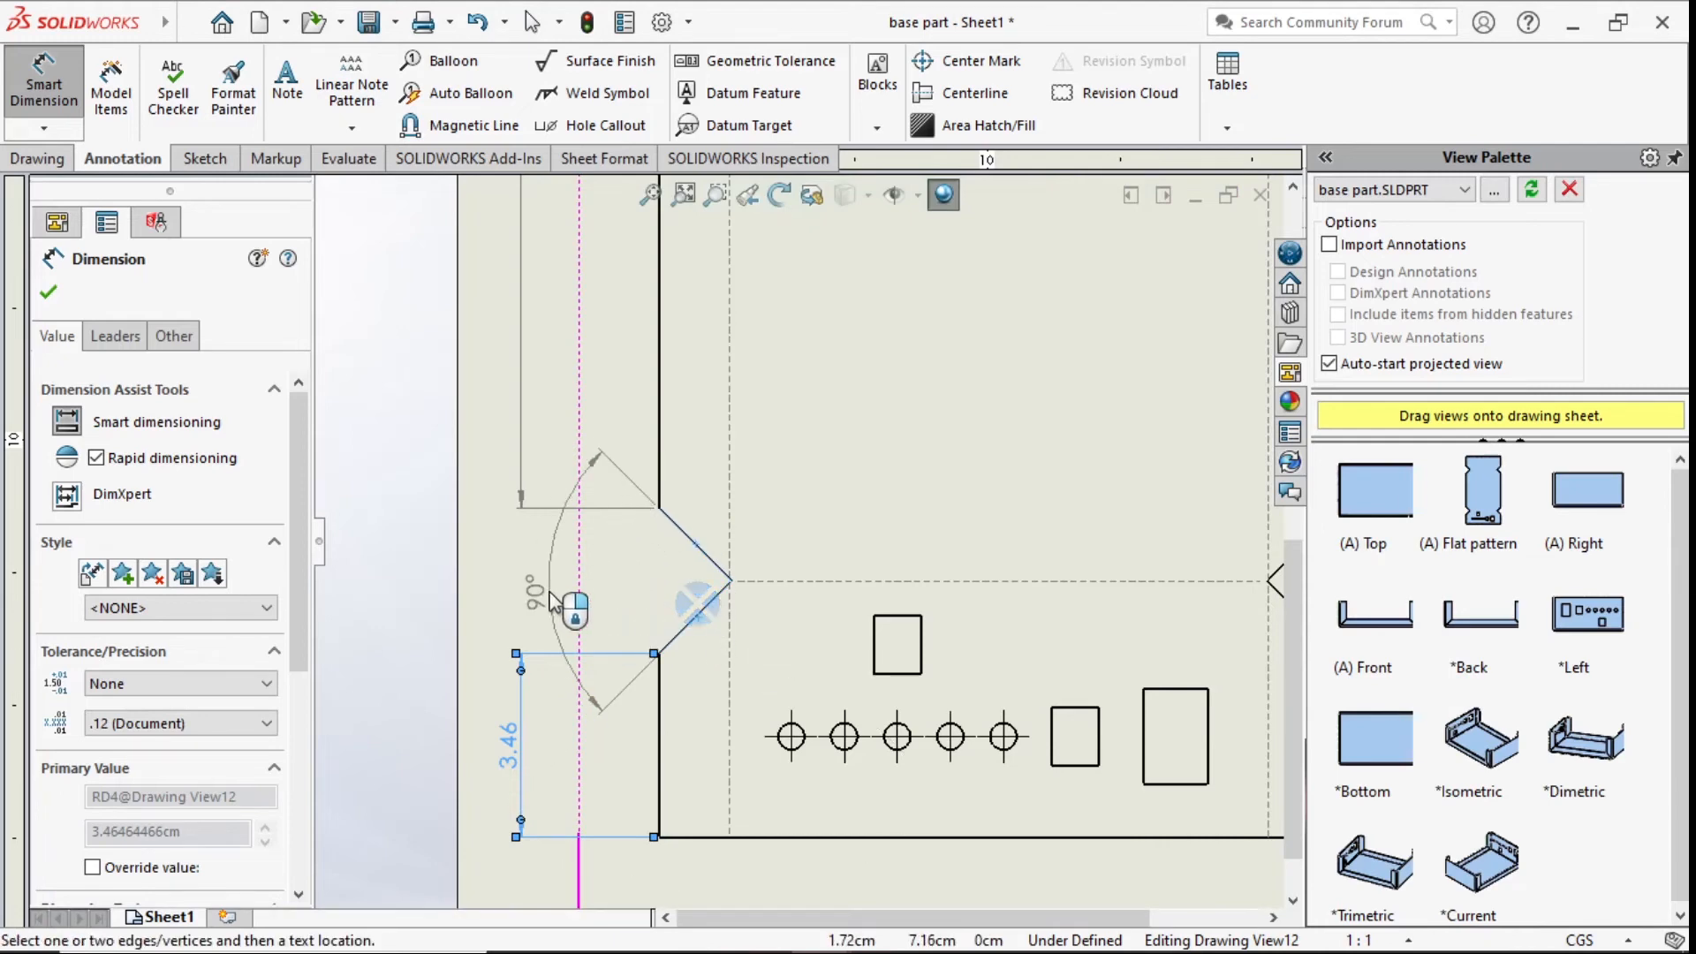
click(552, 603)
- Dimension the width and height of the largest rectangular cutout in the lower flange
scroll(796, 645, up, 3)
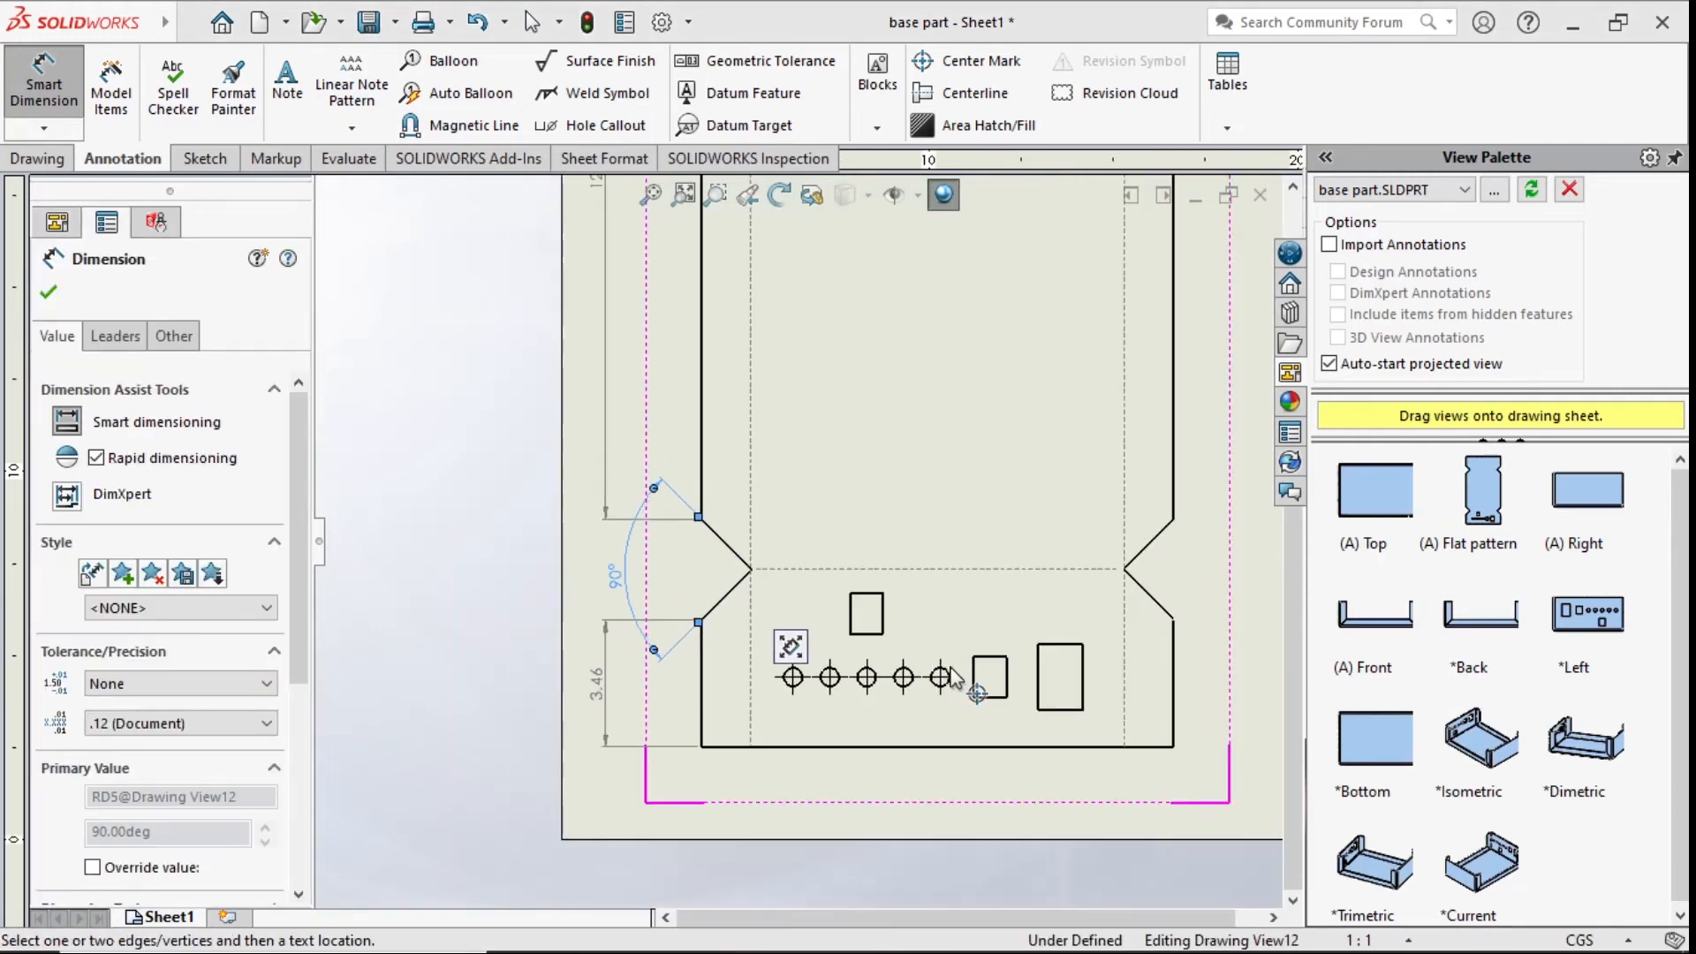
scroll(1085, 760, down, 2)
scroll(1085, 760, down, 1)
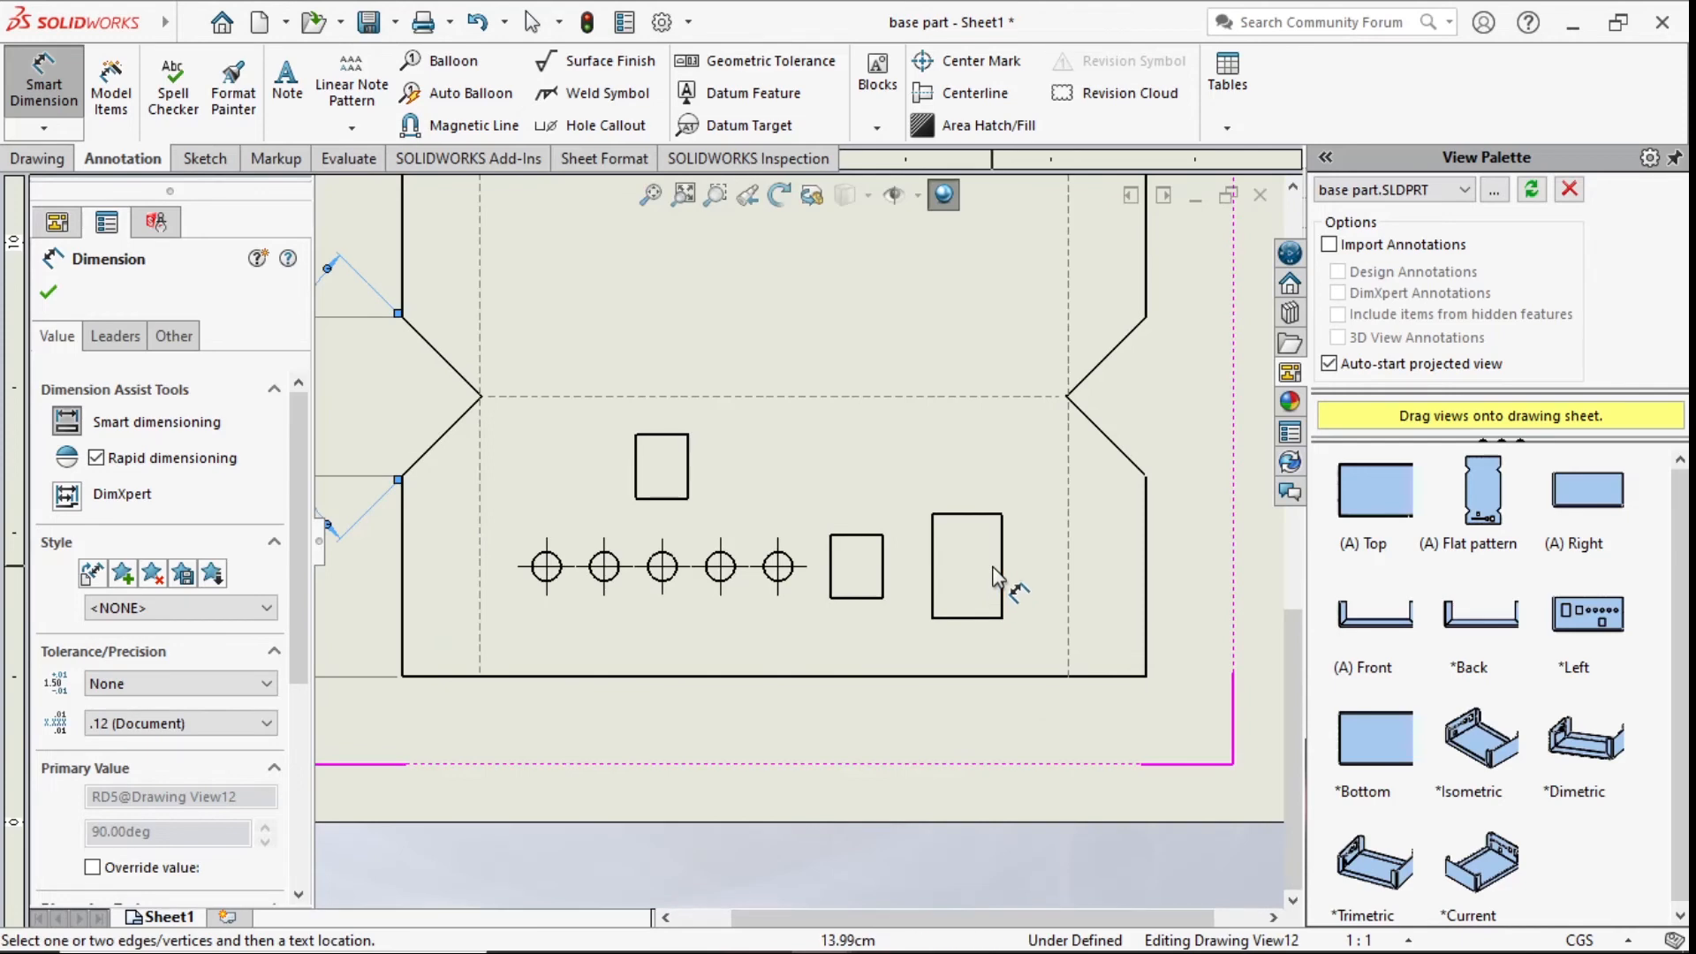
click(979, 521)
click(978, 490)
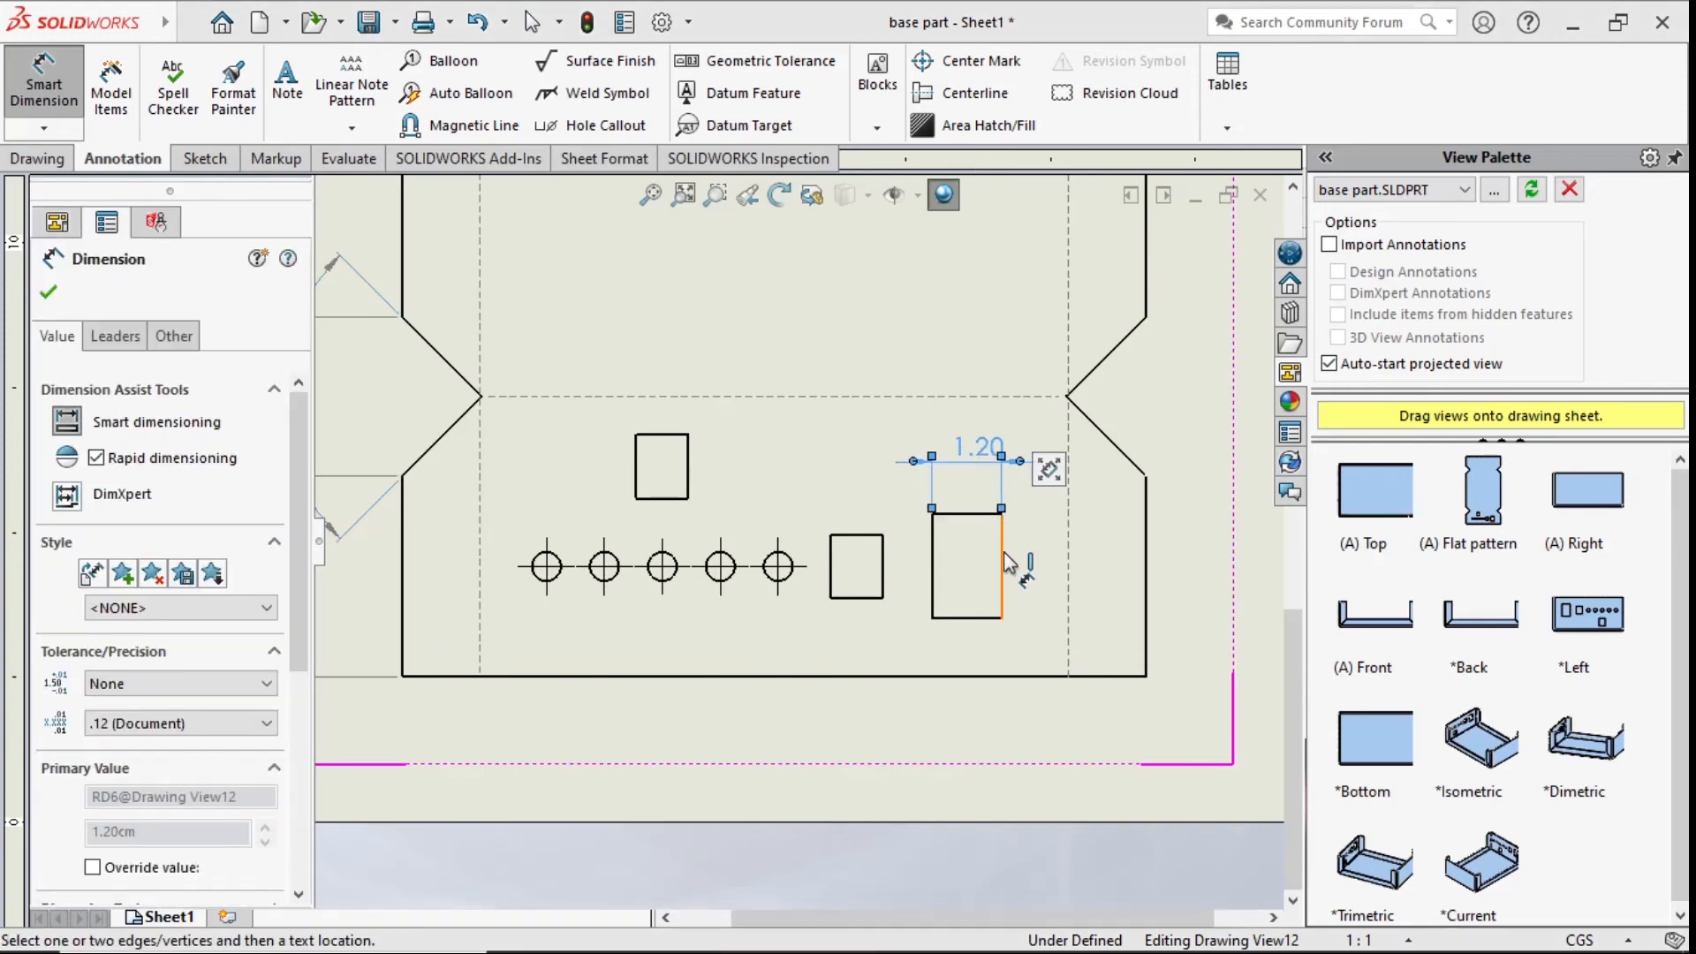
click(1003, 569)
click(1056, 566)
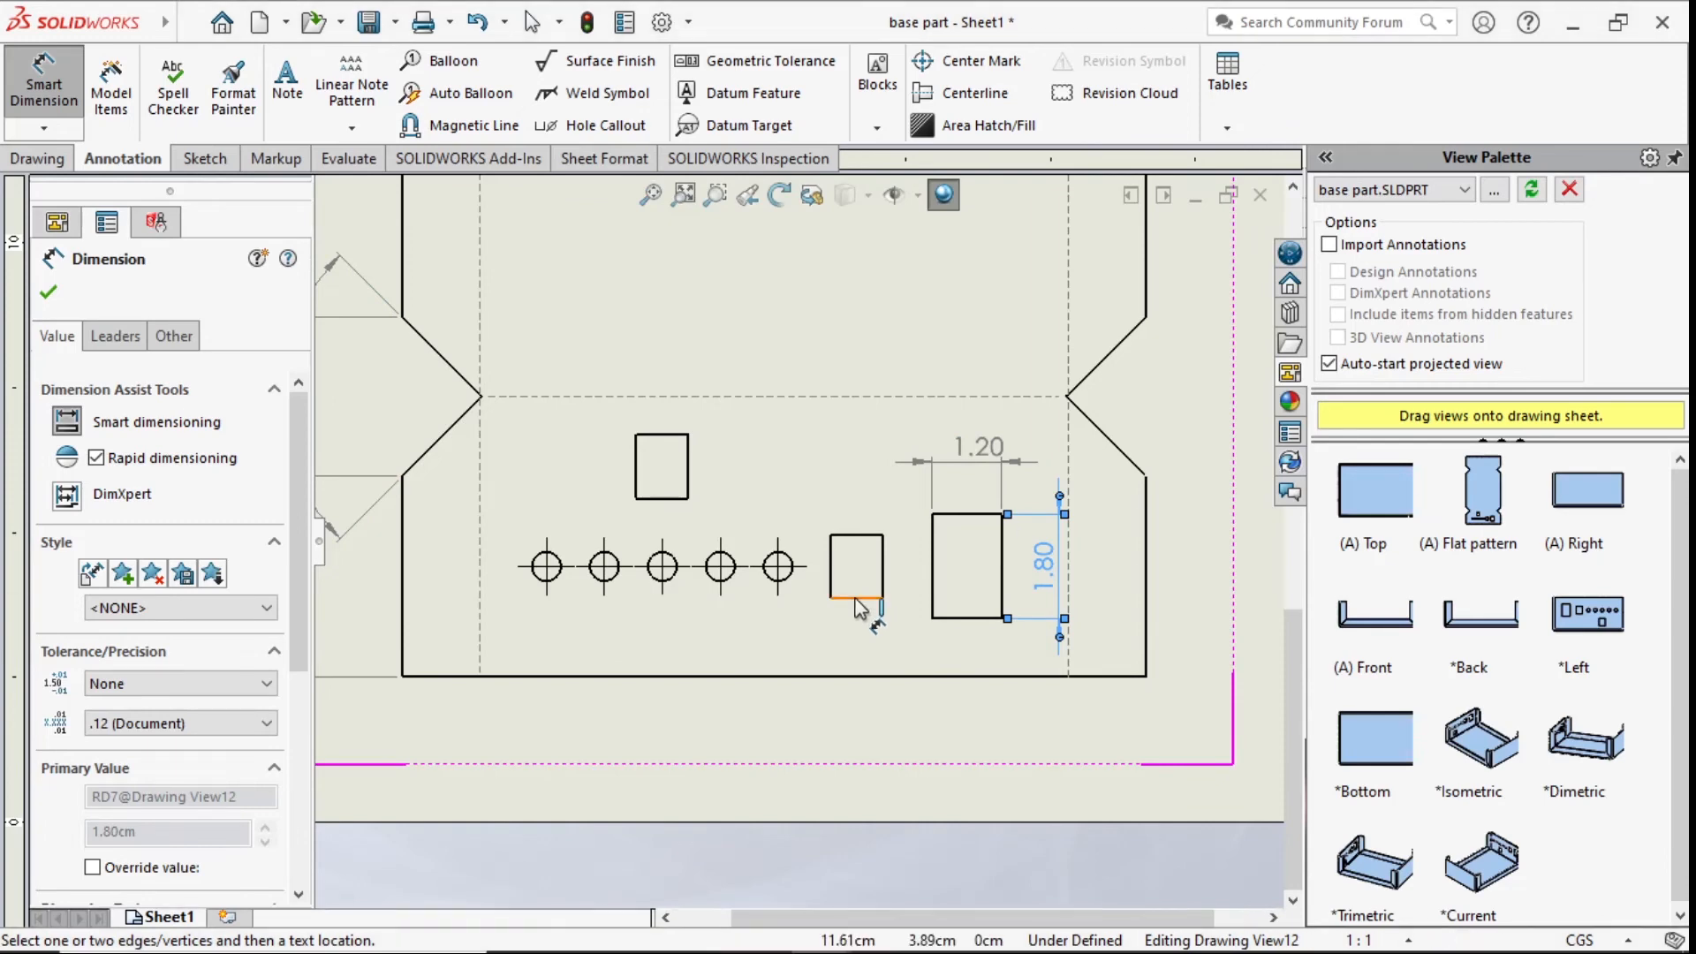
- Dimension the width and height of the smaller rectangular cutout between the row of holes and the largest cutout
click(857, 599)
click(854, 632)
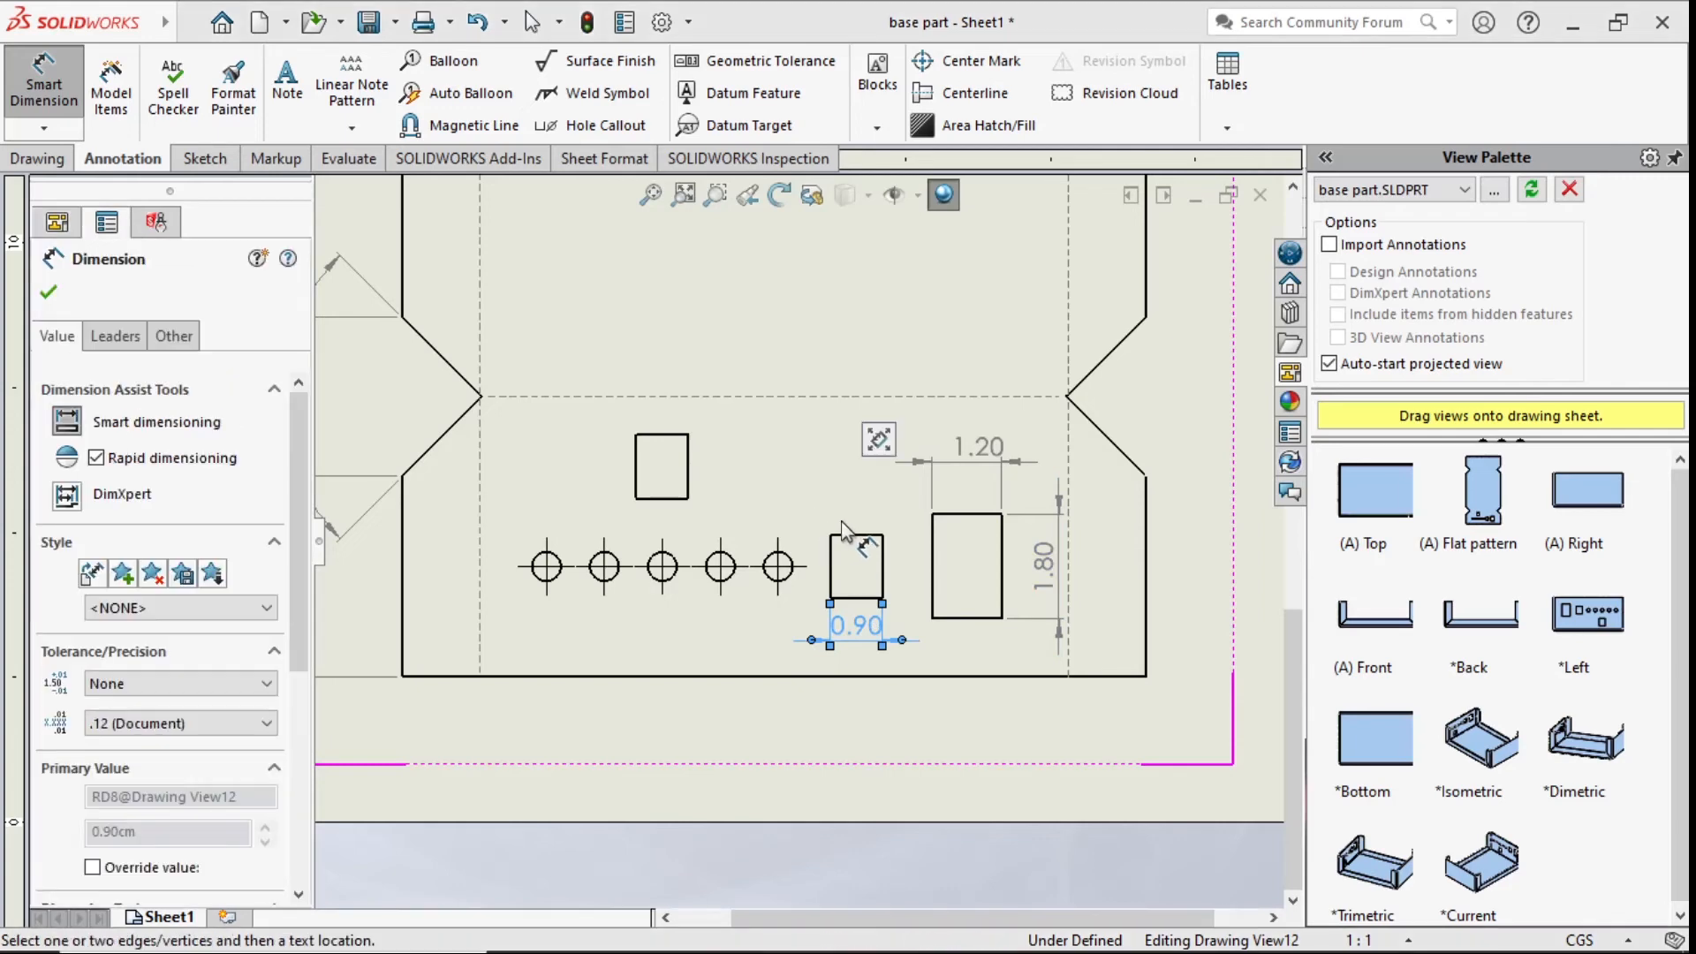
key(Escape)
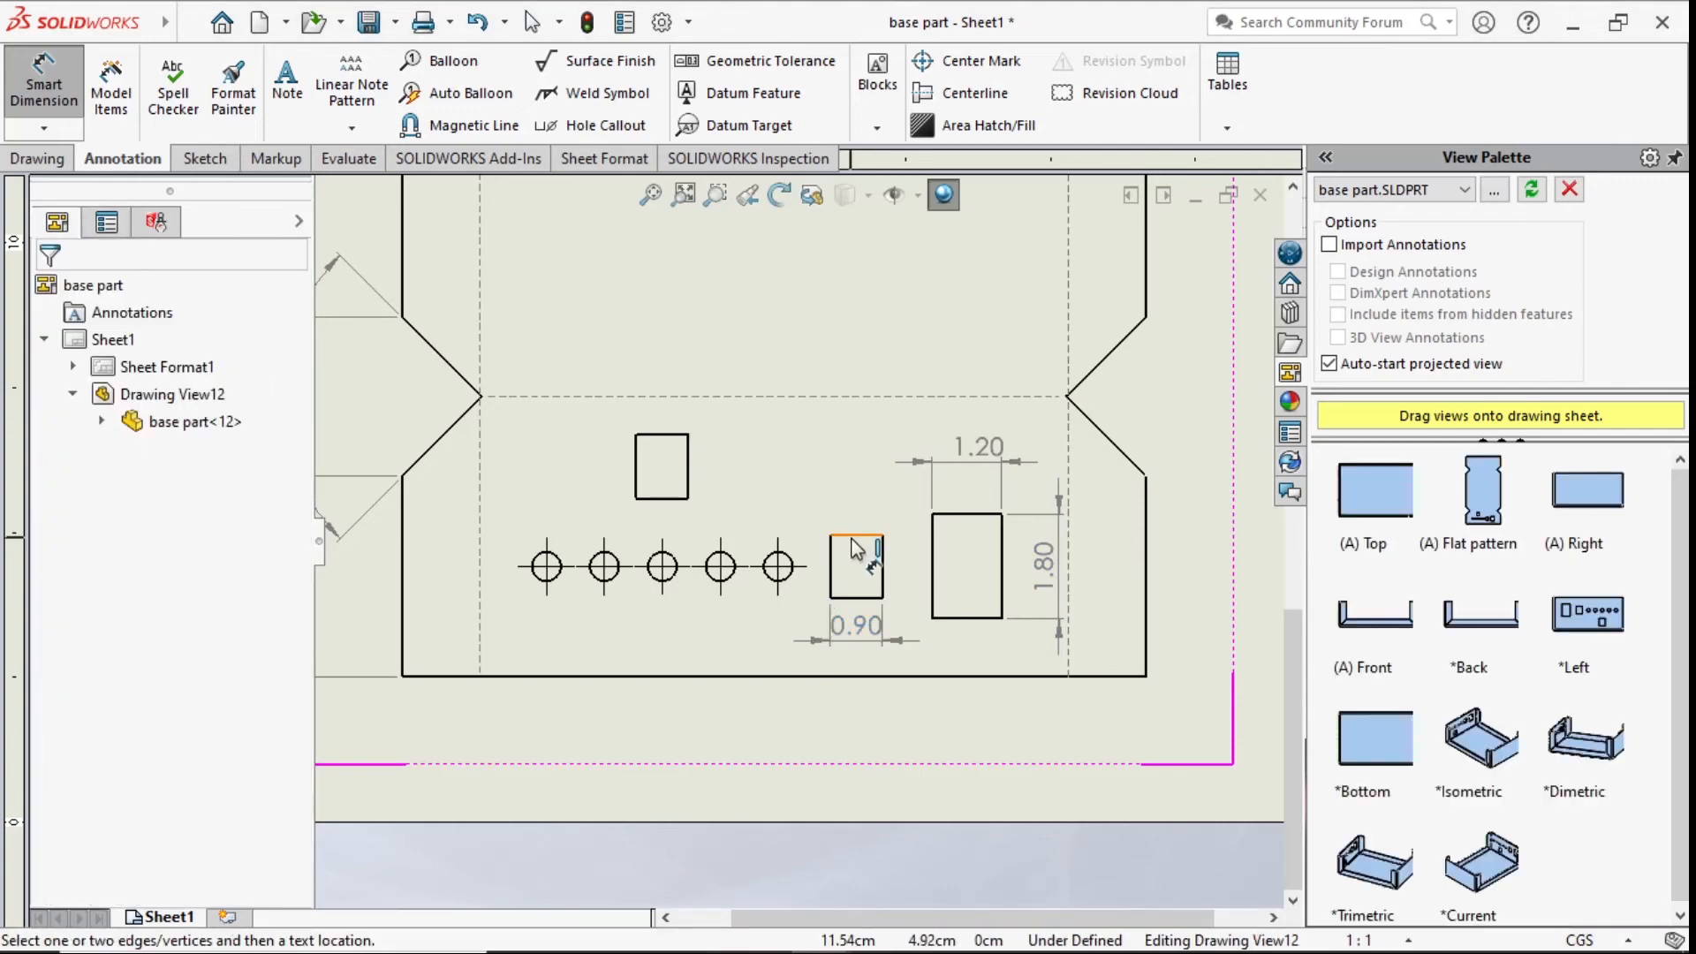
click(881, 565)
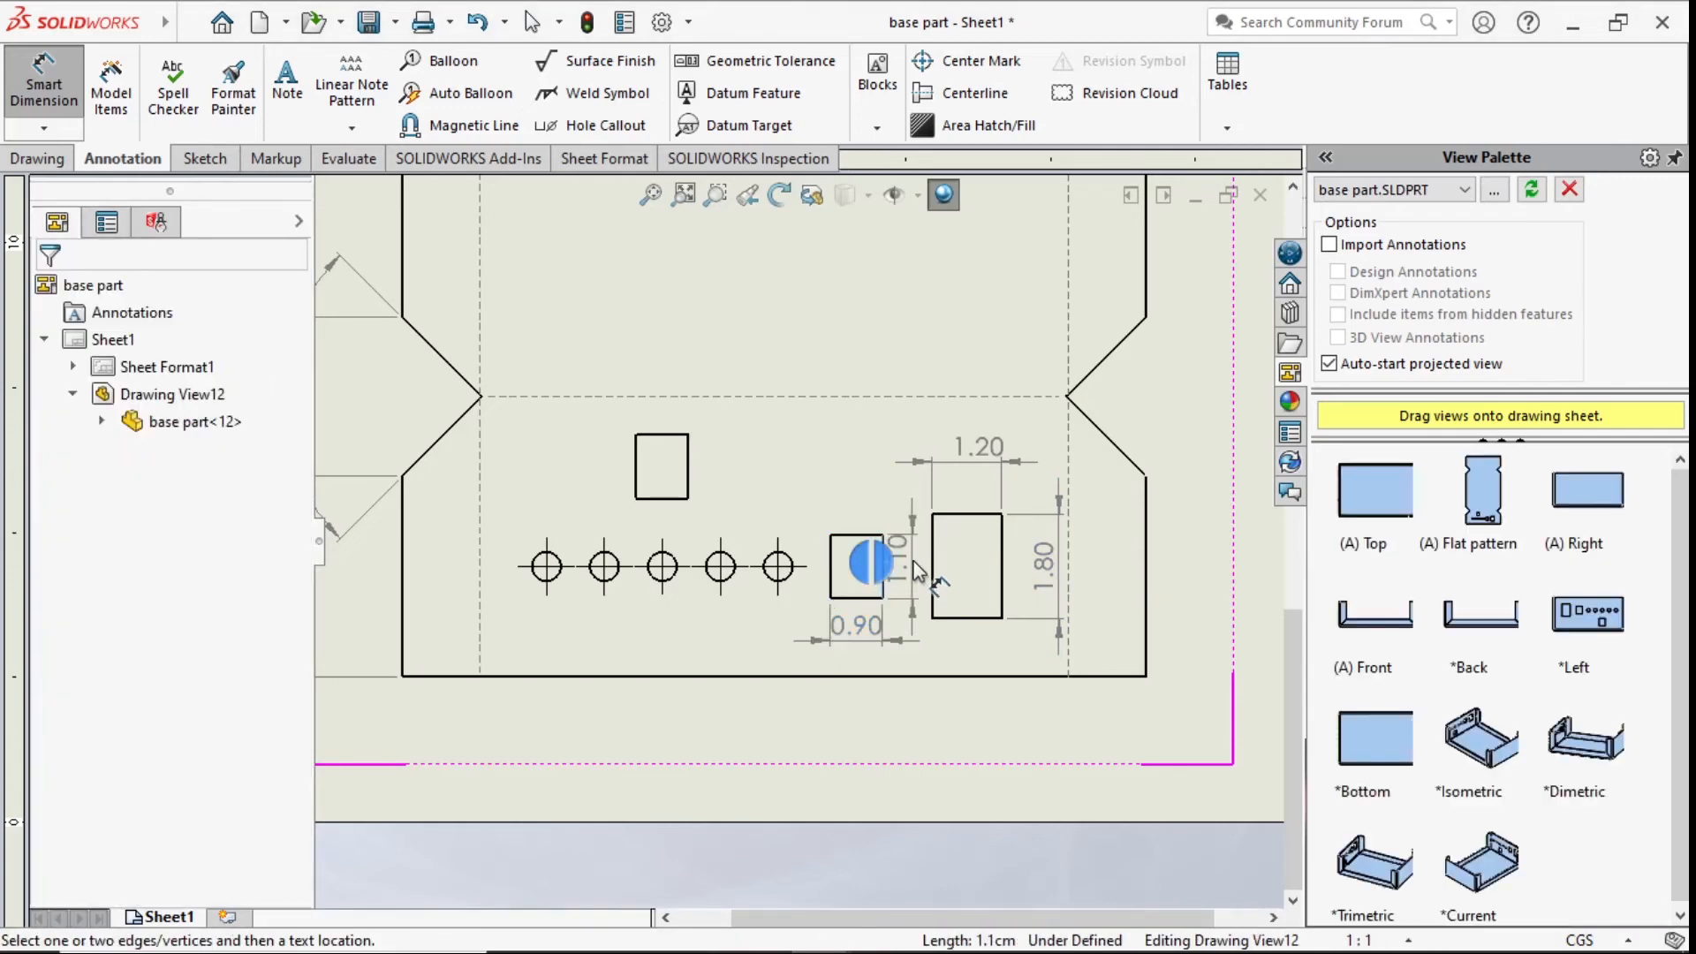
click(814, 484)
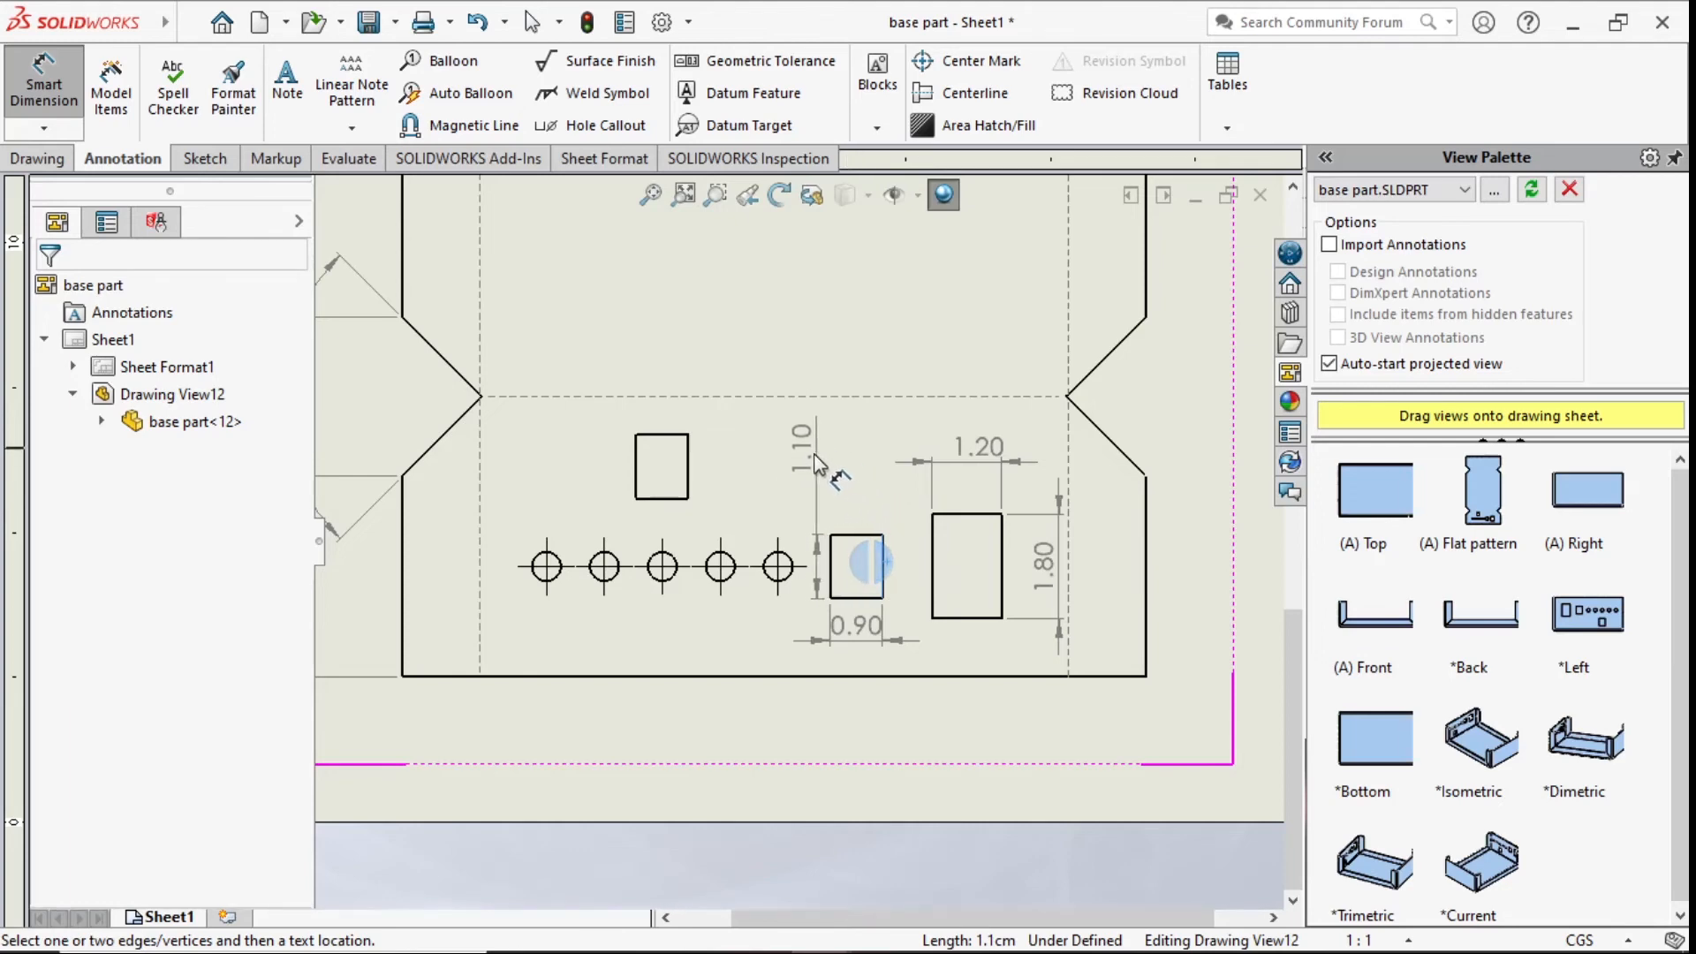
- Dimension the horizontal gap between the two neighbouring rectangular cutouts, placing it below the flange's lower edge
click(883, 566)
click(929, 570)
click(929, 561)
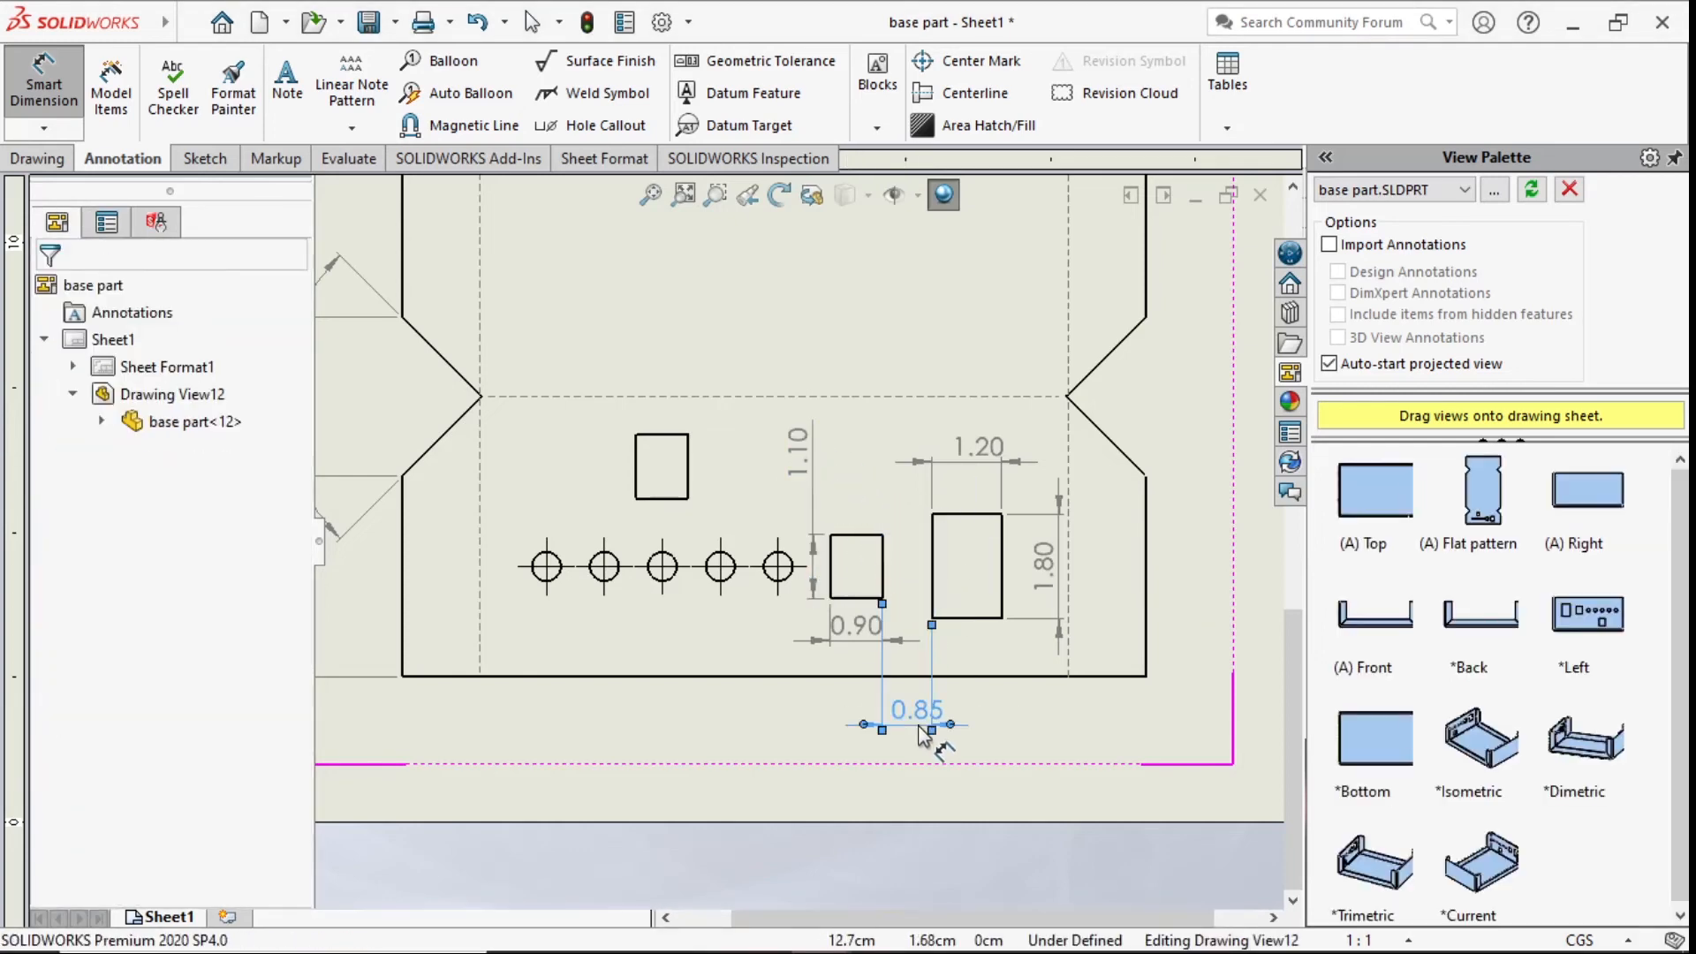
- Dimension the centre spacing of the two leftmost holes in the row and the middle hole's diameter, placing both below the flange
click(548, 582)
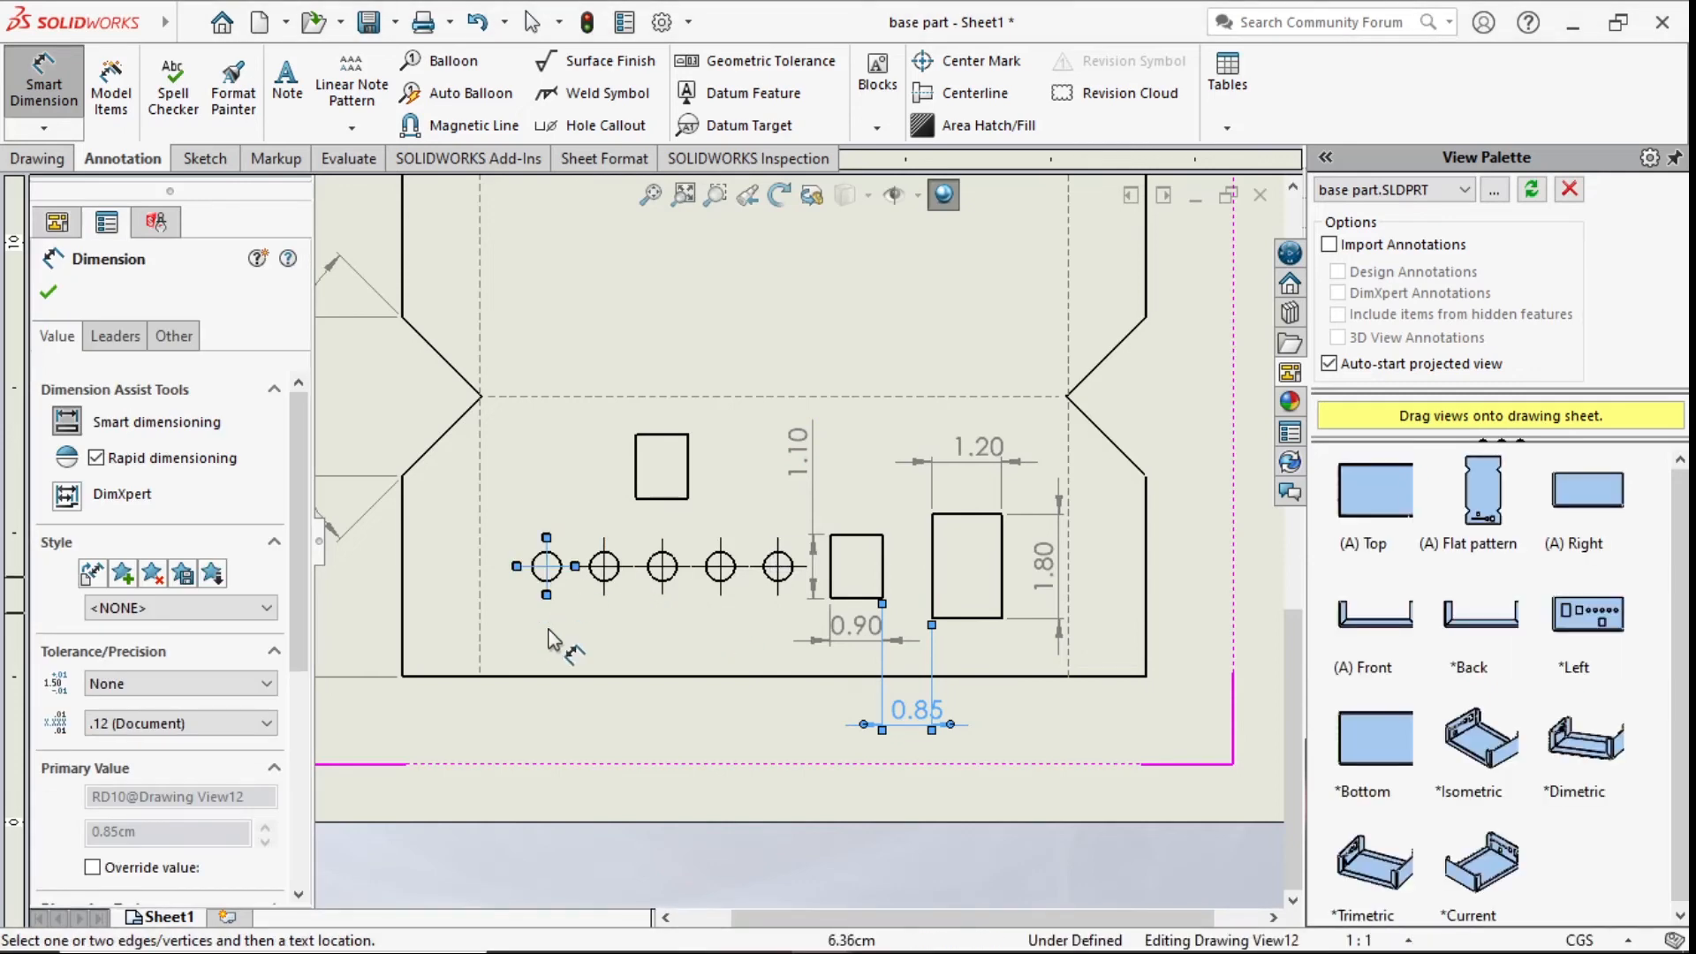
click(542, 568)
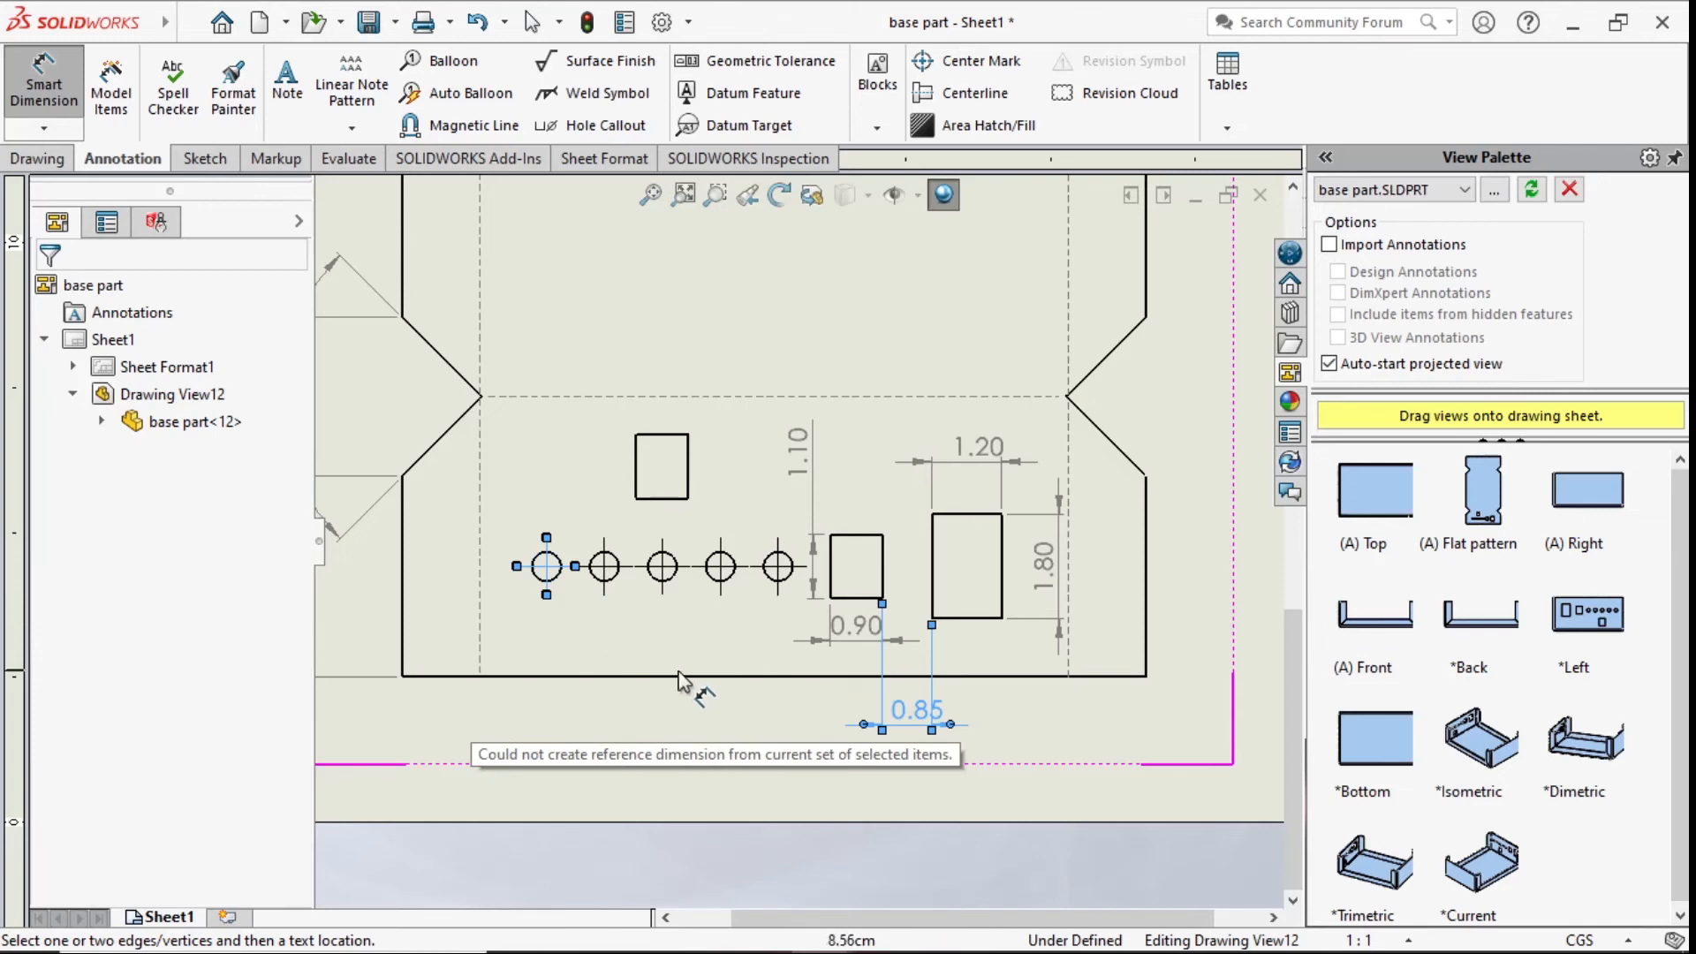
click(618, 579)
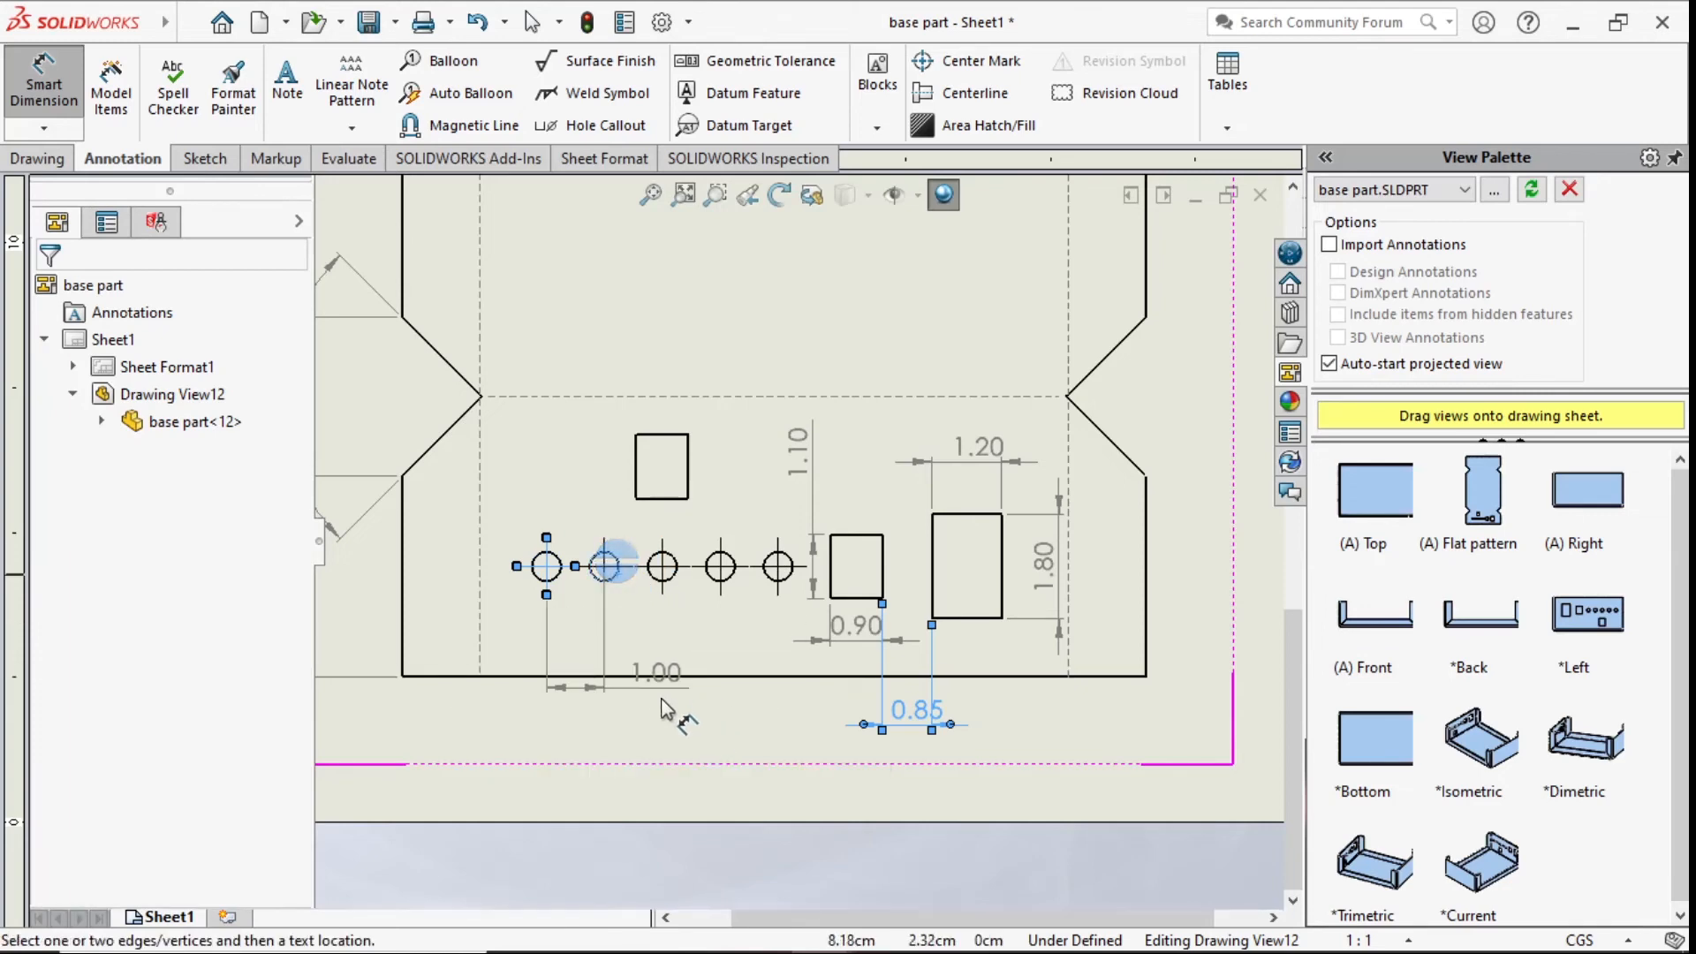
click(649, 712)
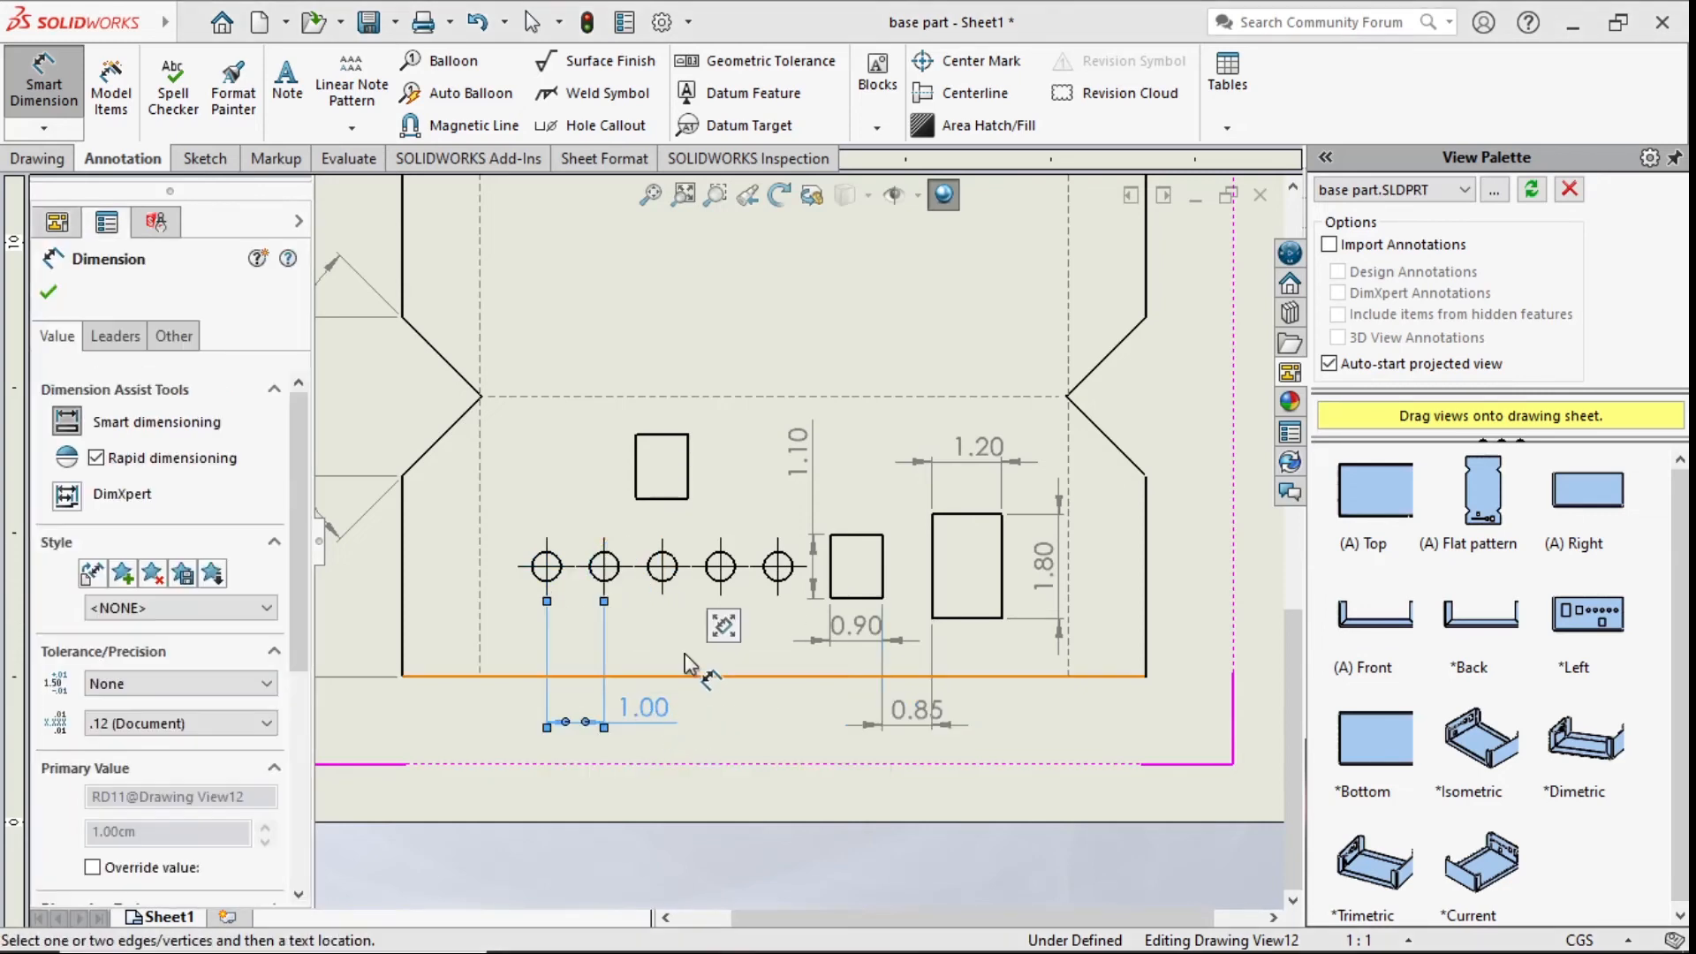
click(676, 583)
click(757, 720)
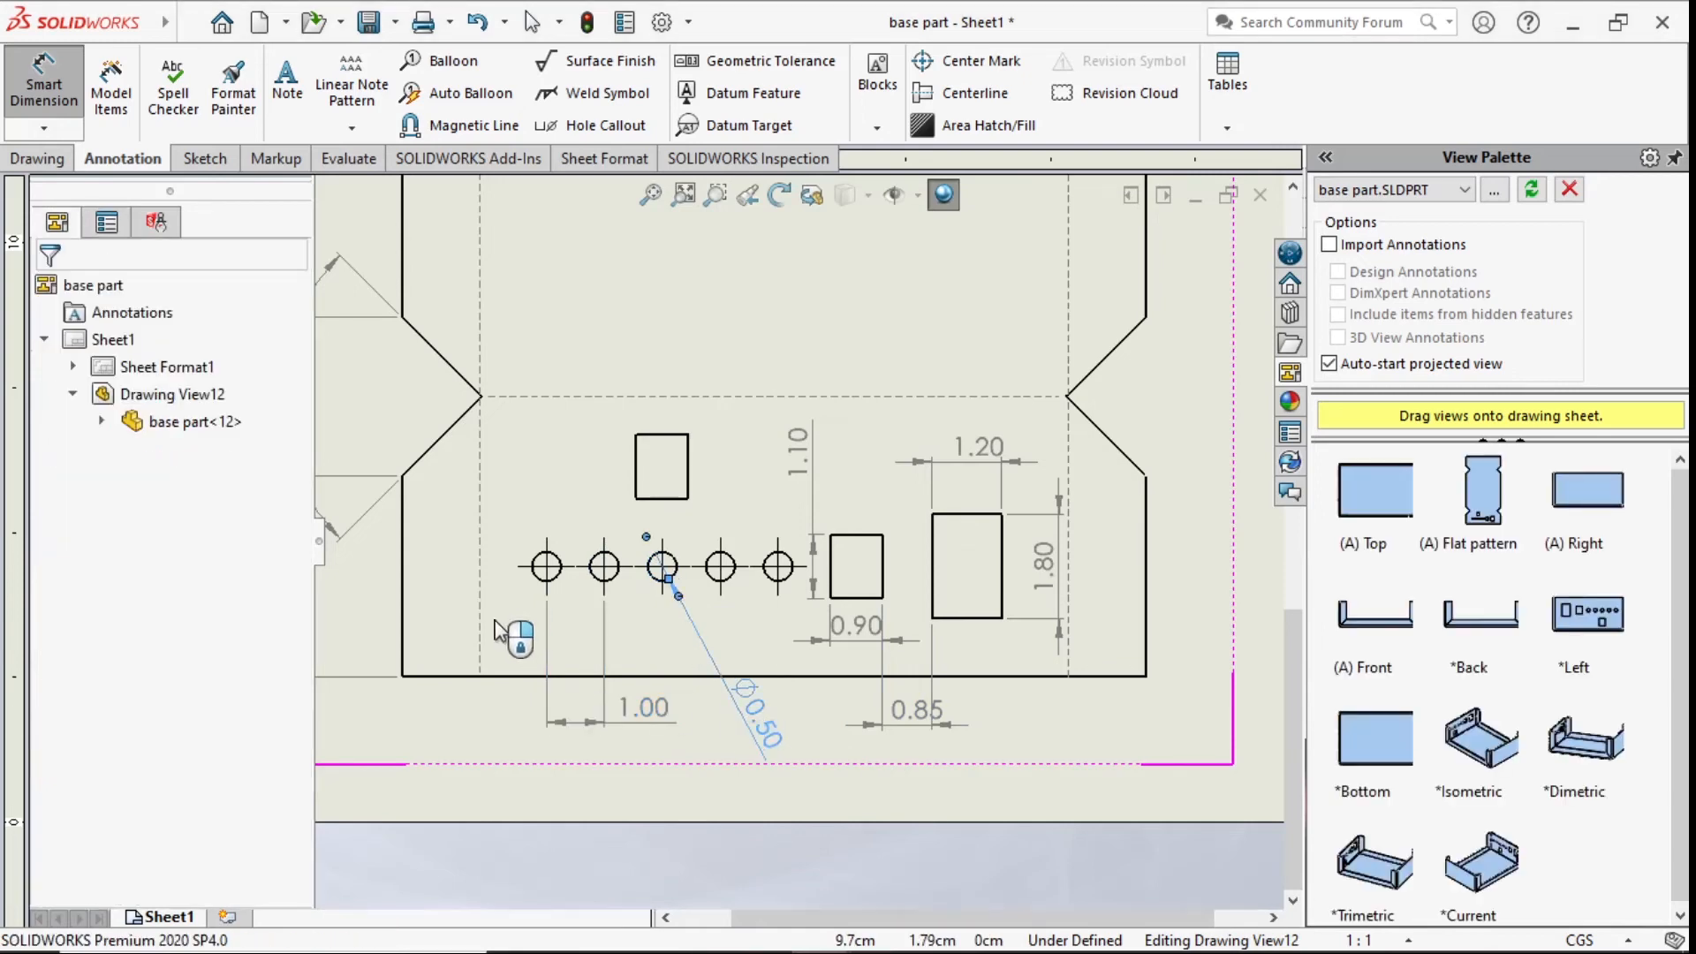
click(662, 569)
click(668, 500)
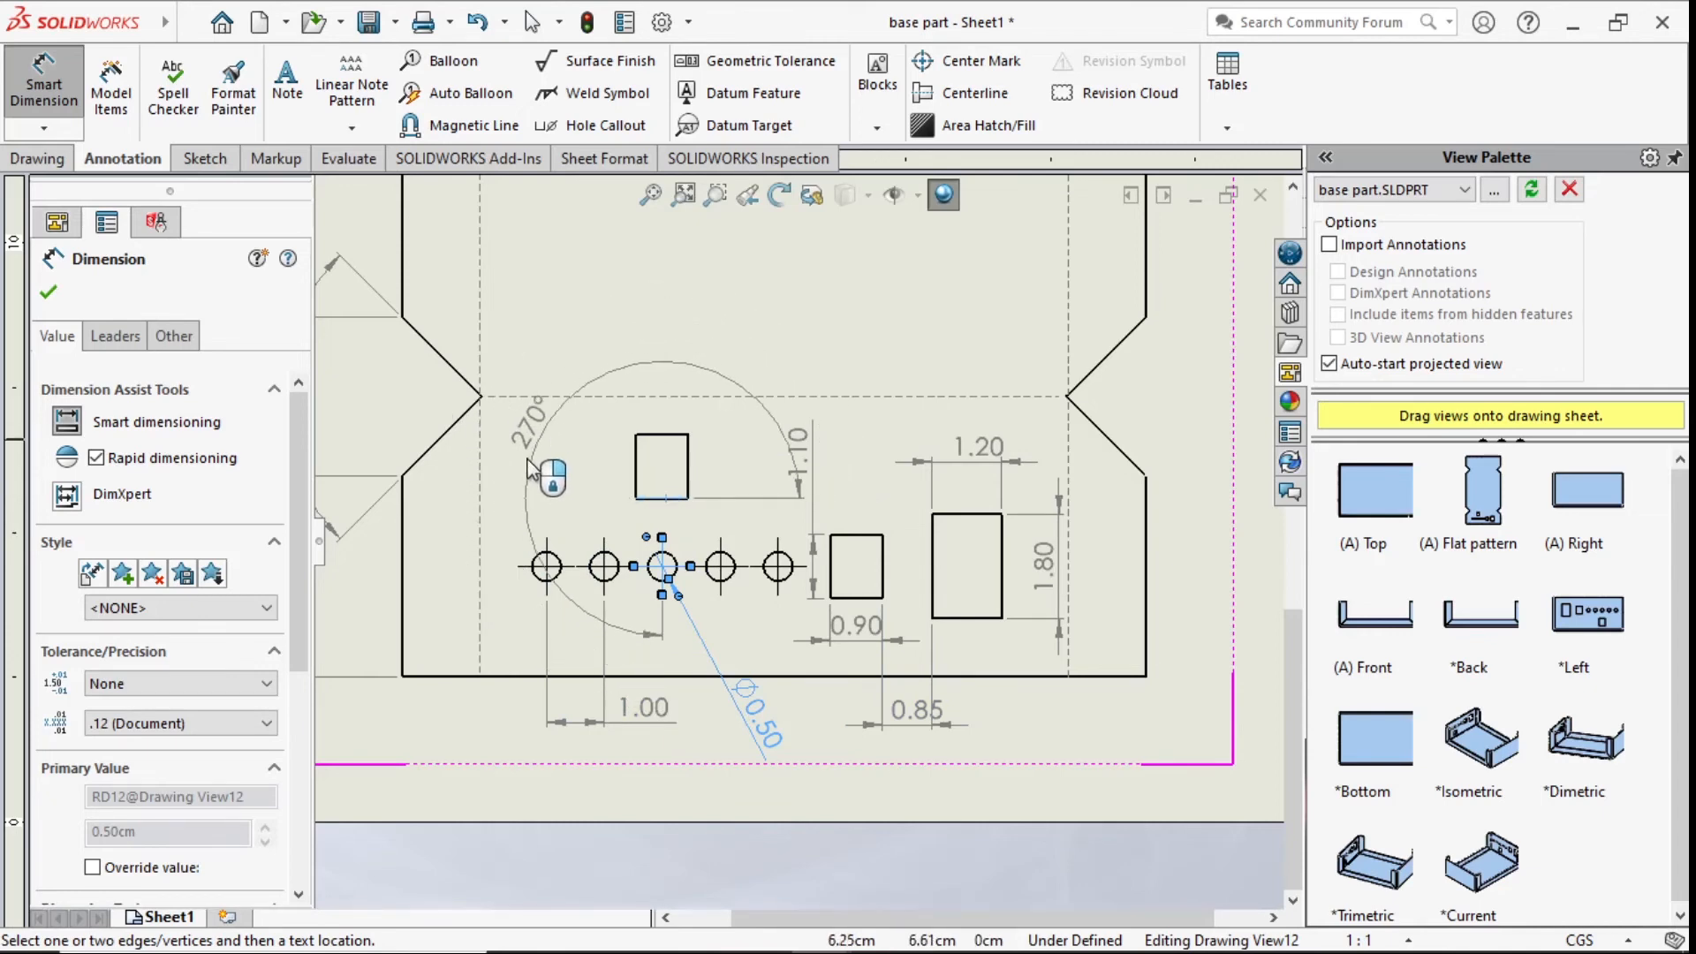
key(Escape)
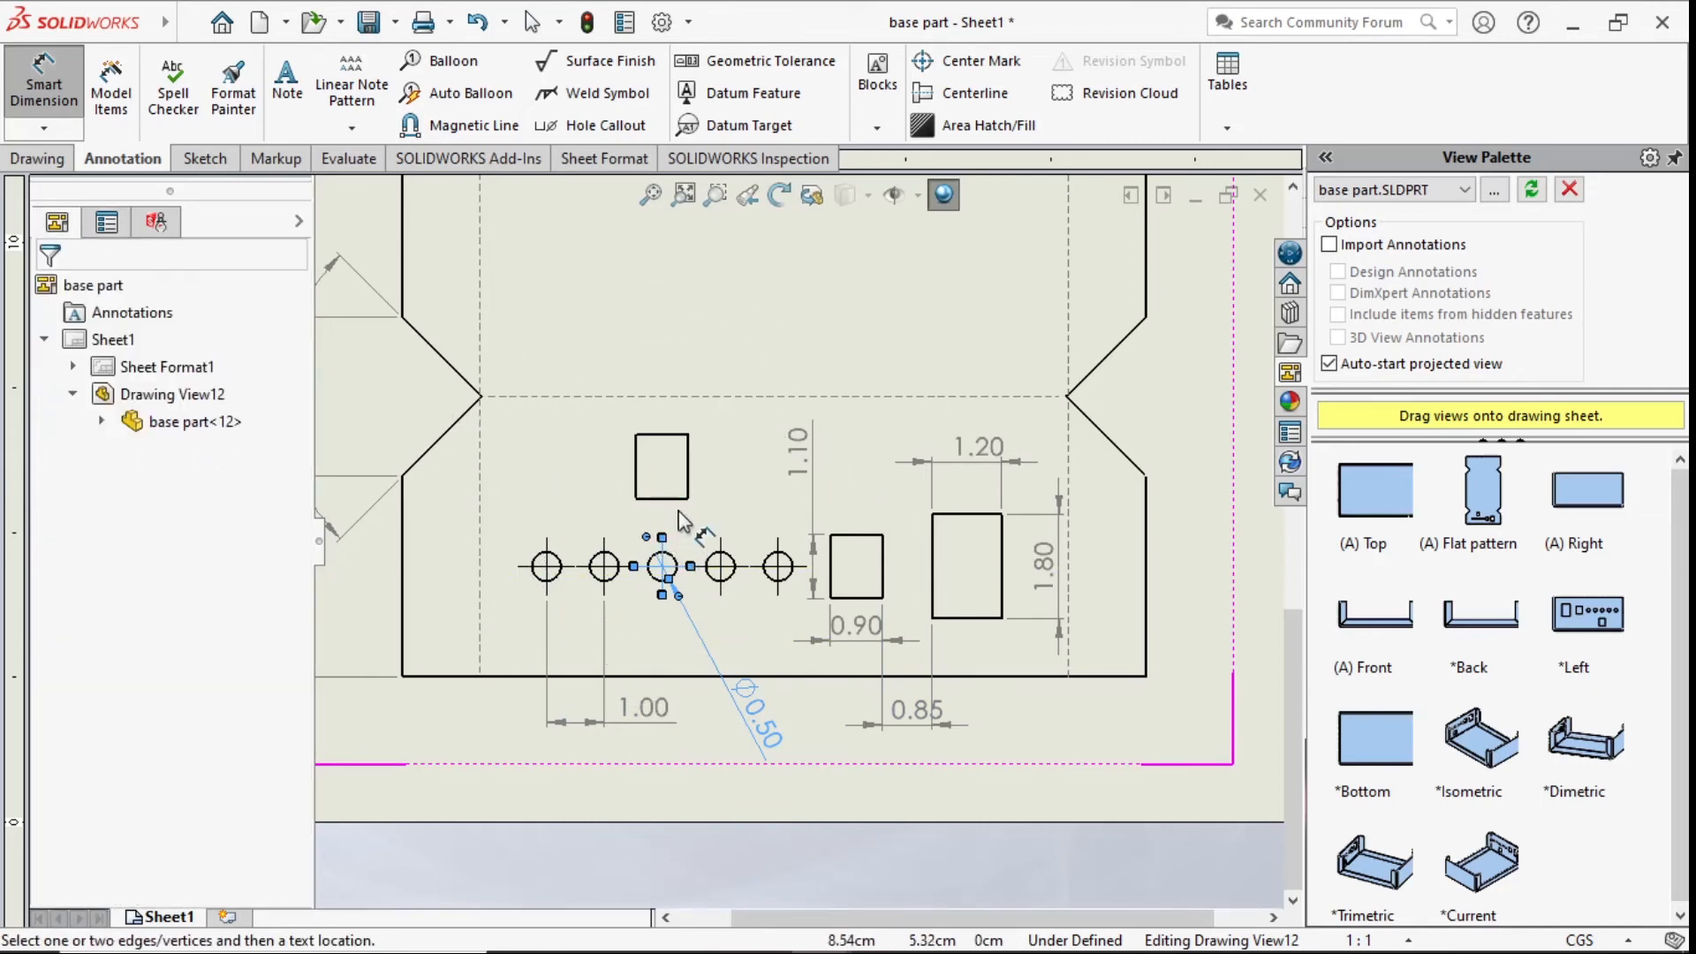
- Dimension the horizontal offset from the upper square cutout's right edge to the middle hole's centre, placing it below the flange's lower edge
click(692, 477)
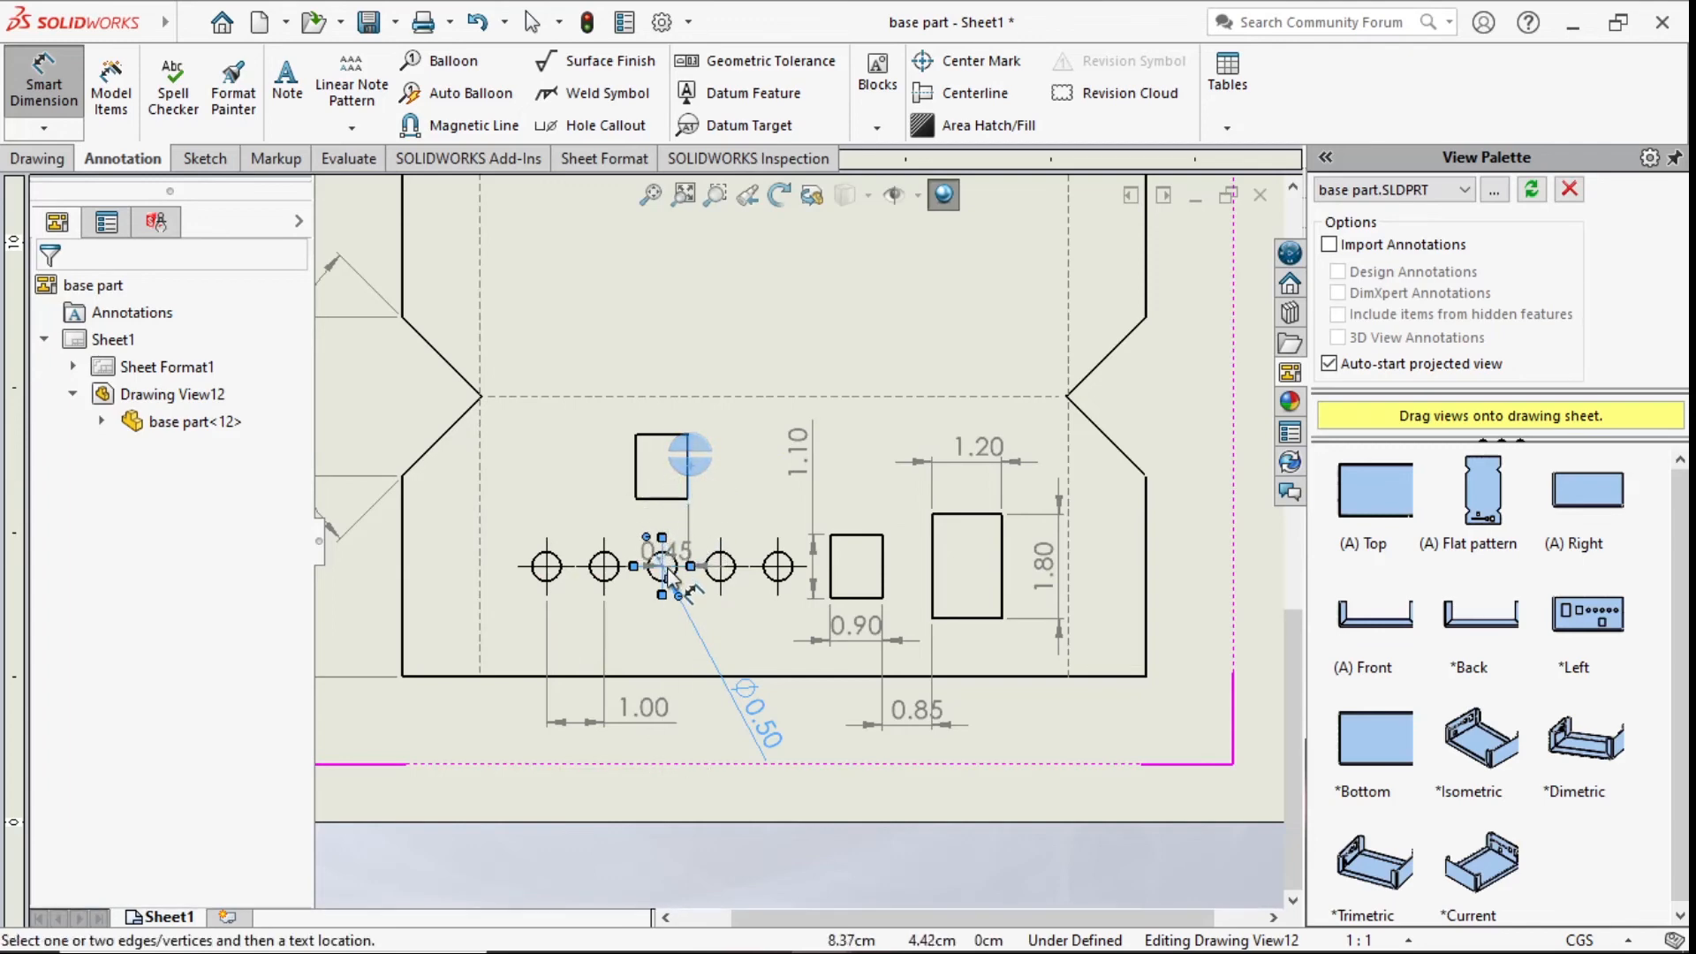
click(665, 570)
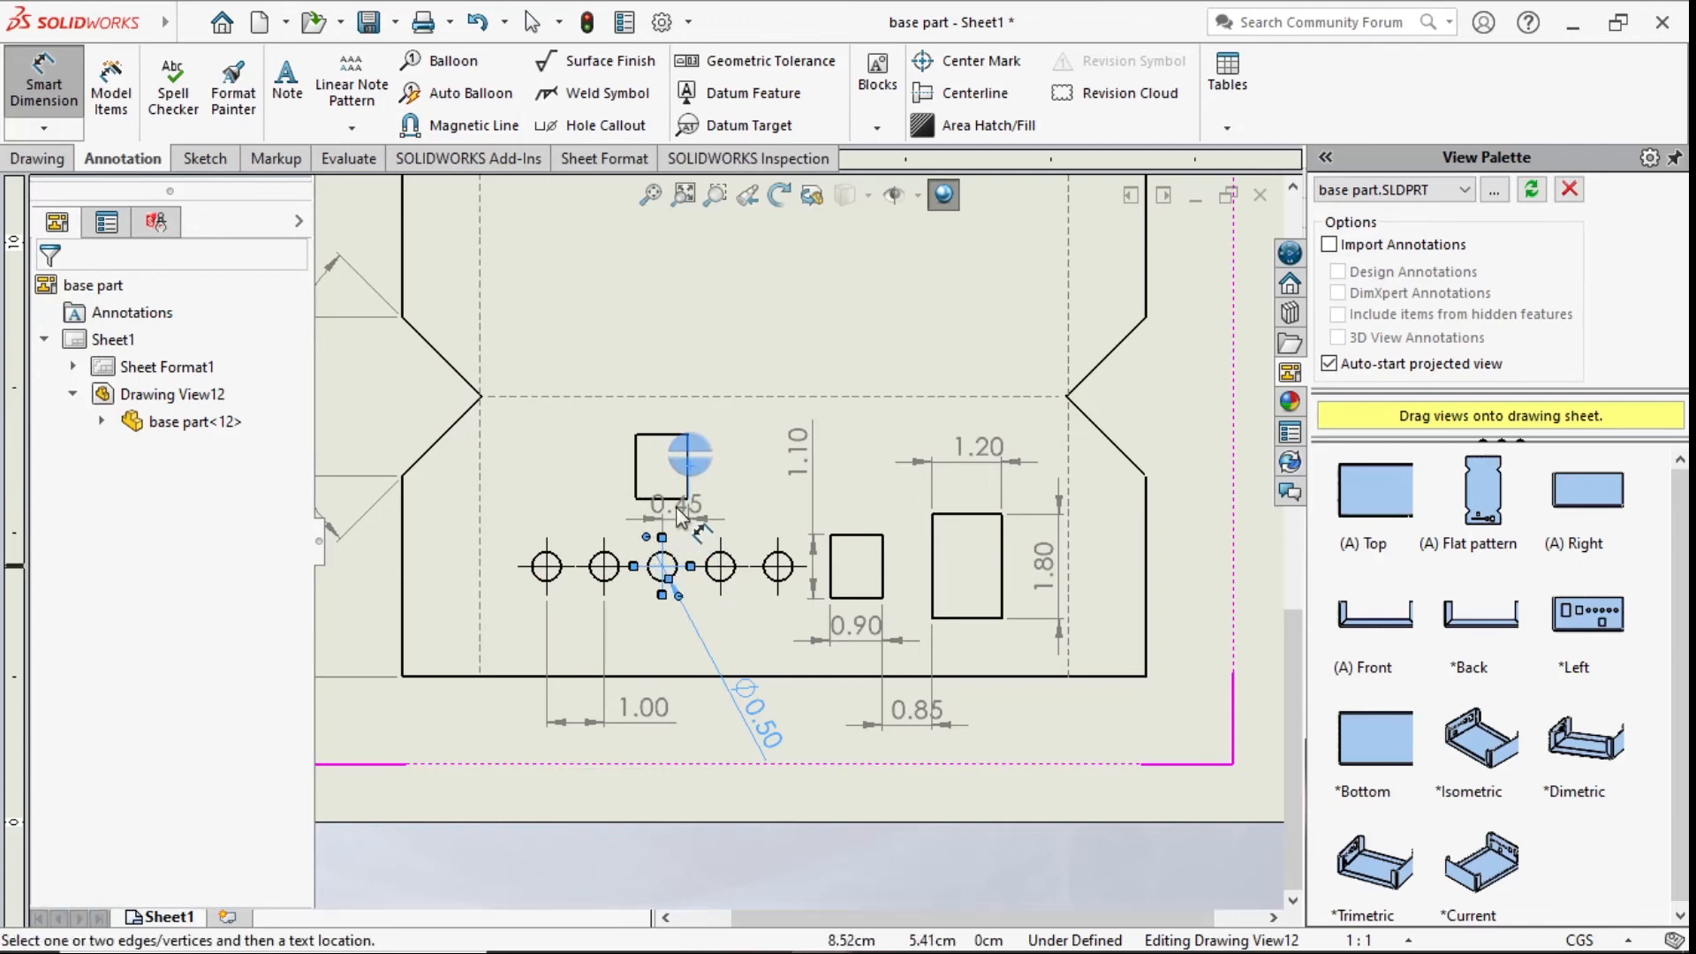
click(701, 765)
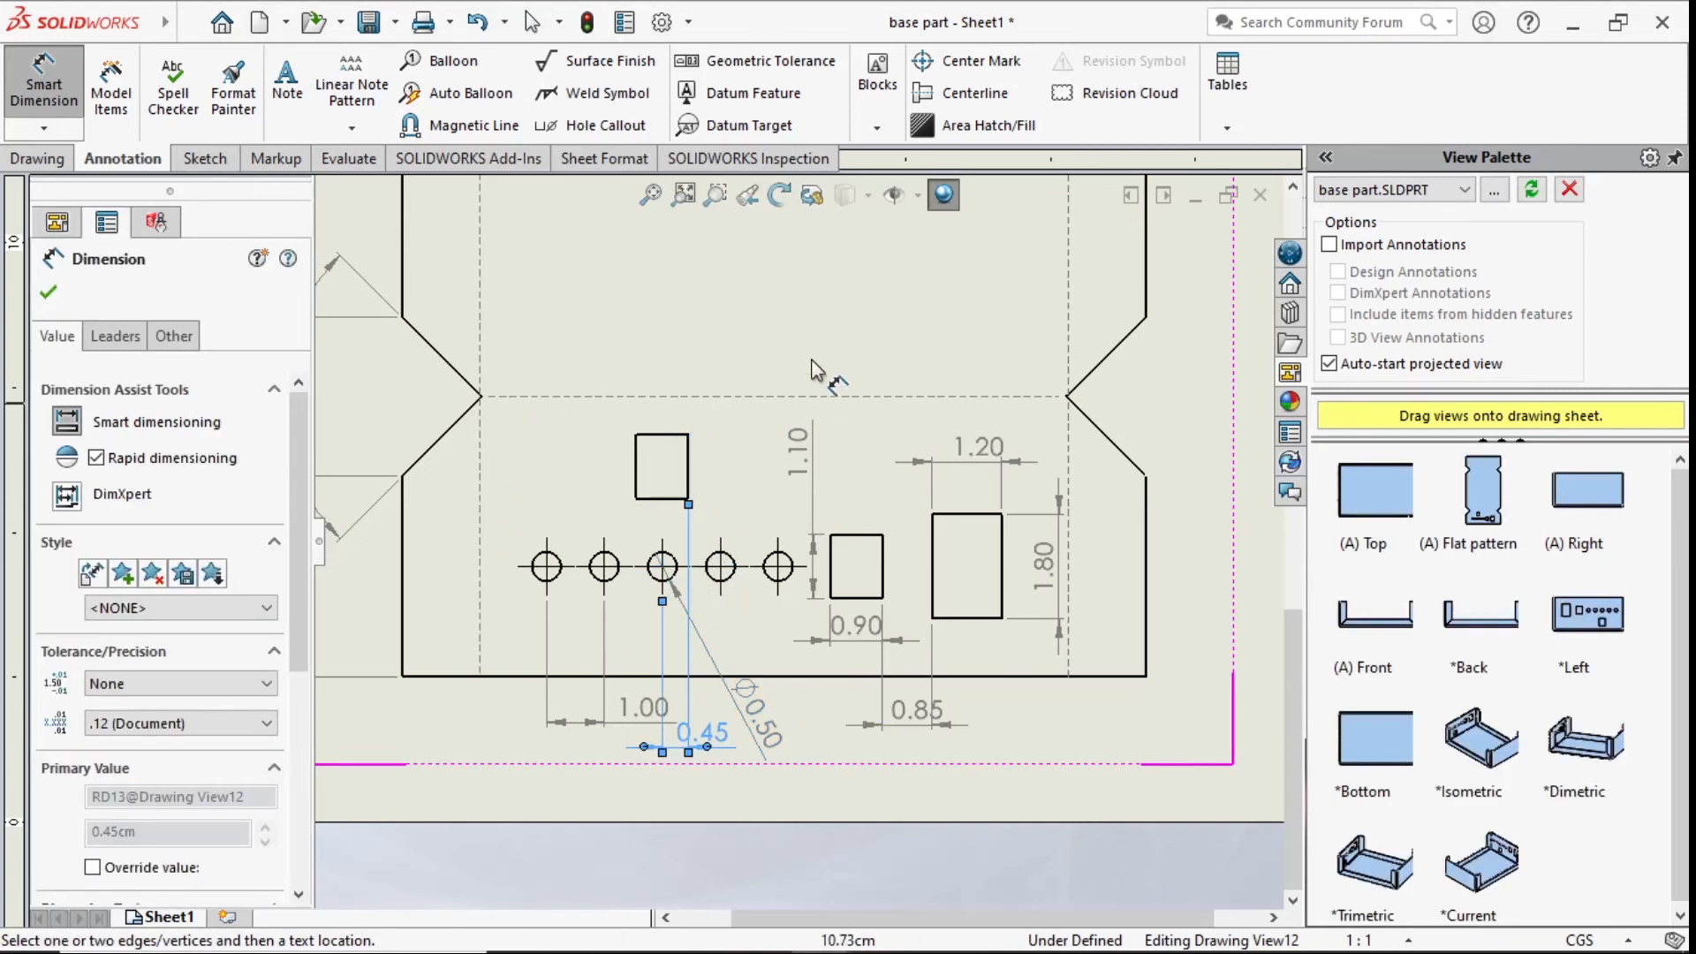
click(837, 362)
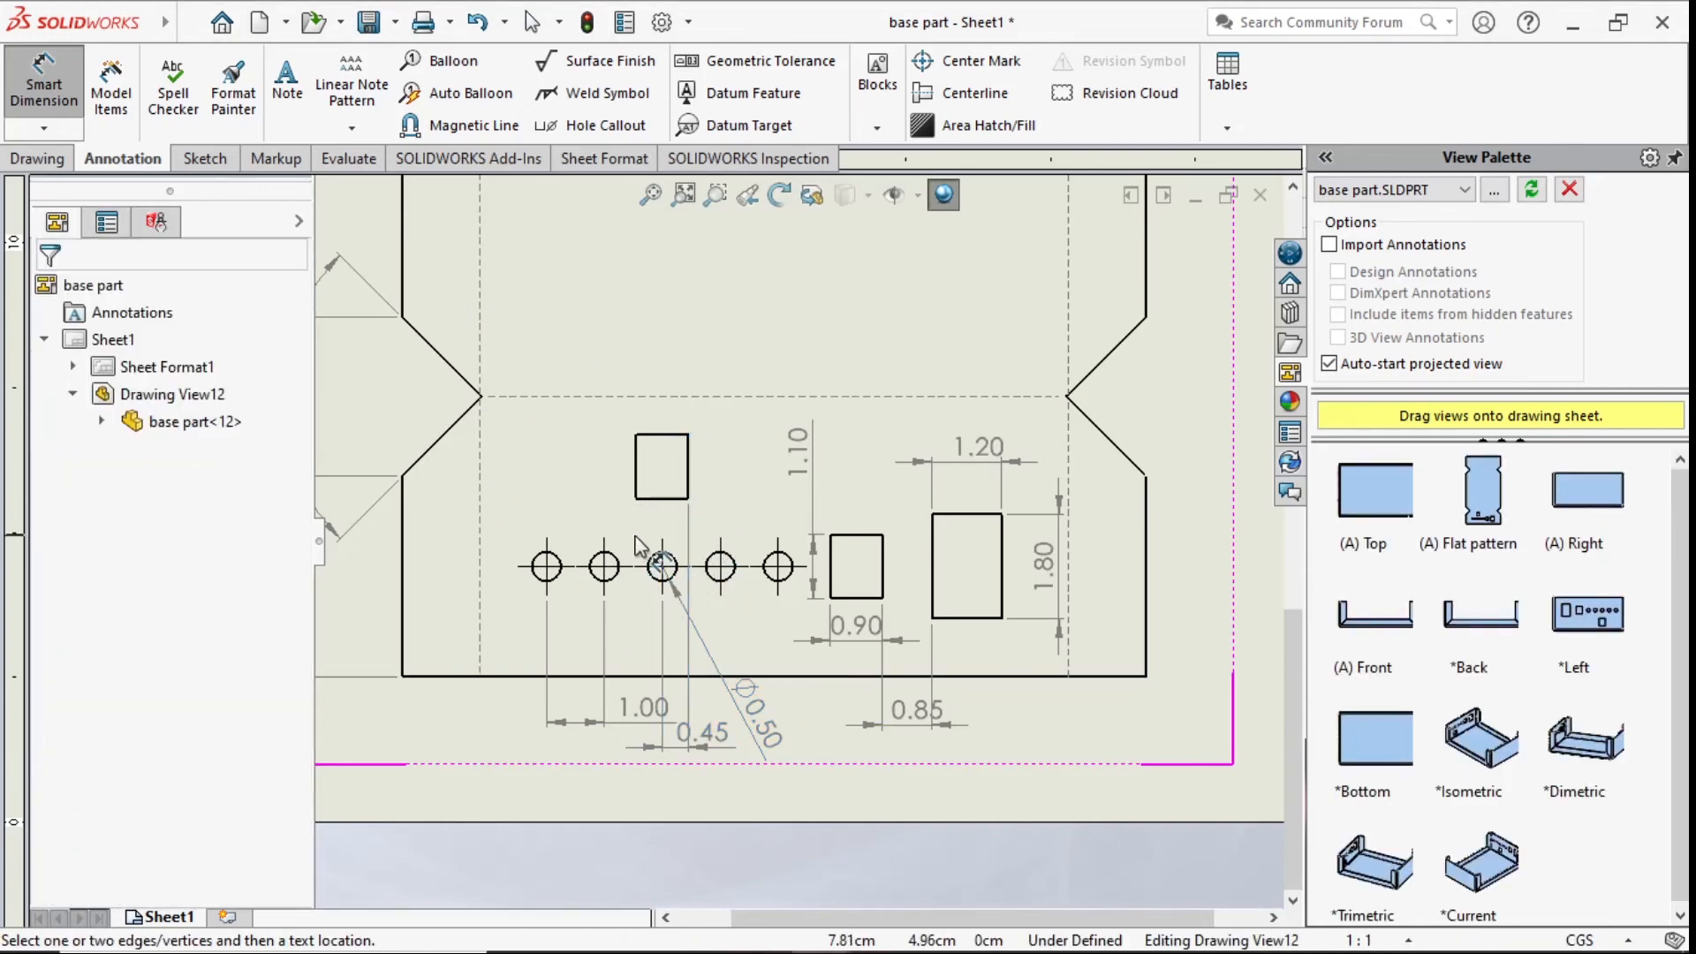
- Finish dimensioning and examine the complete flat pattern with its dimensions on the sheet
scroll(760, 473, up, 5)
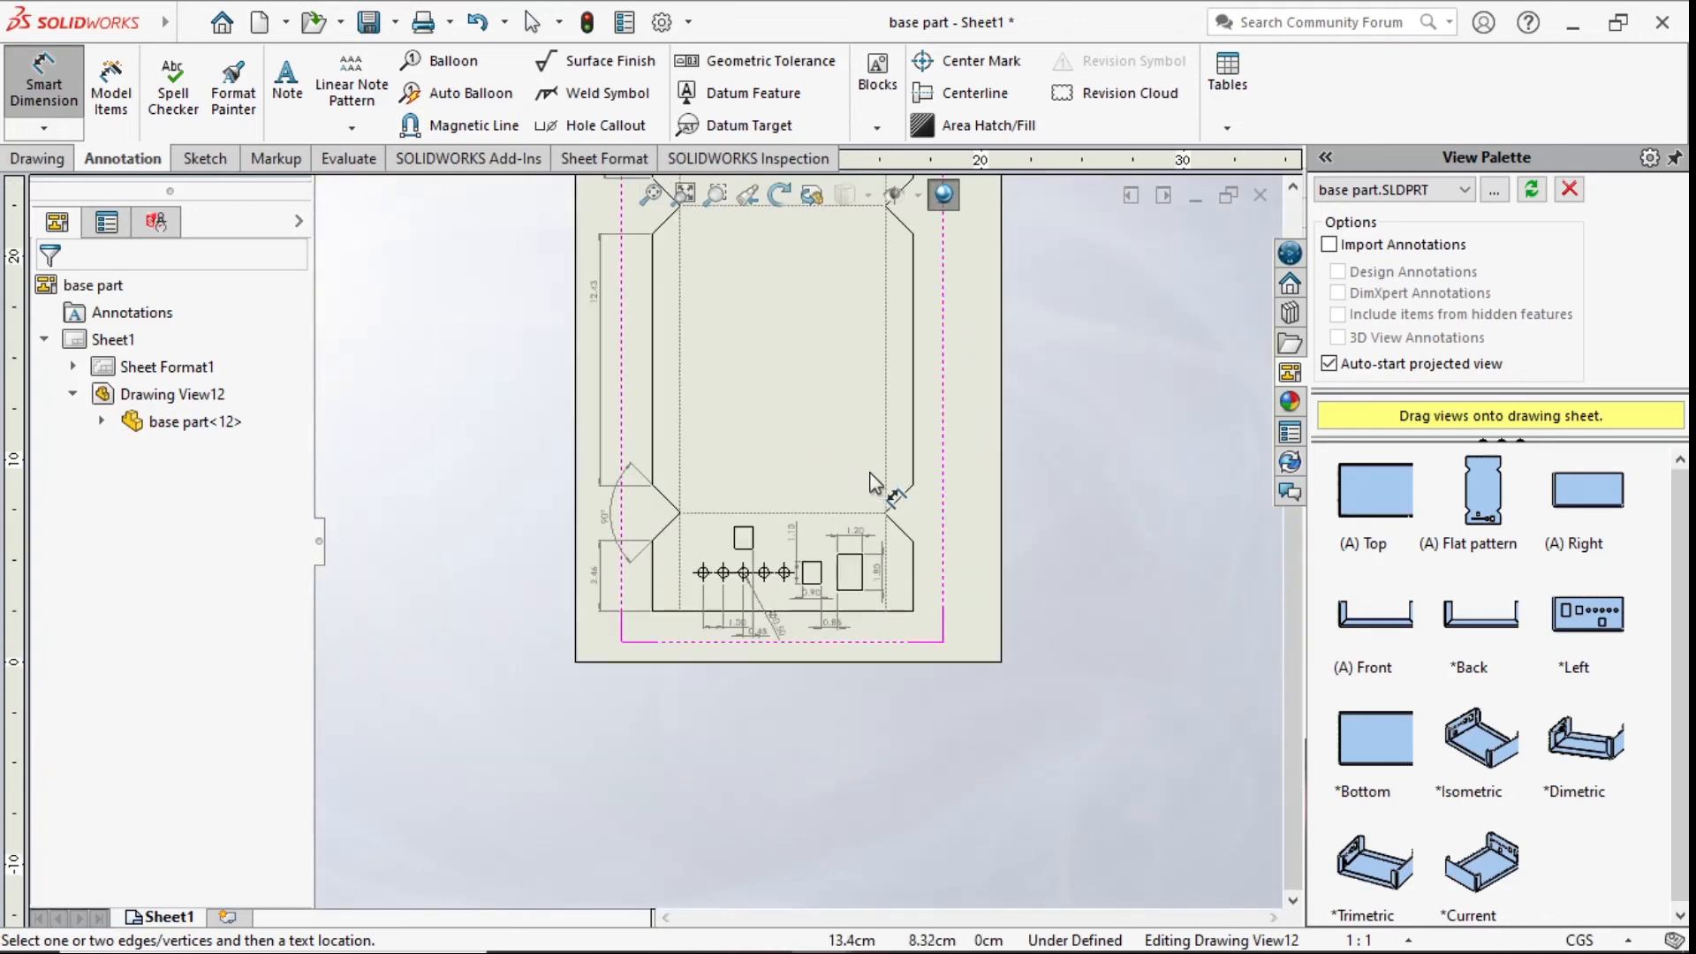
scroll(895, 459, up, 3)
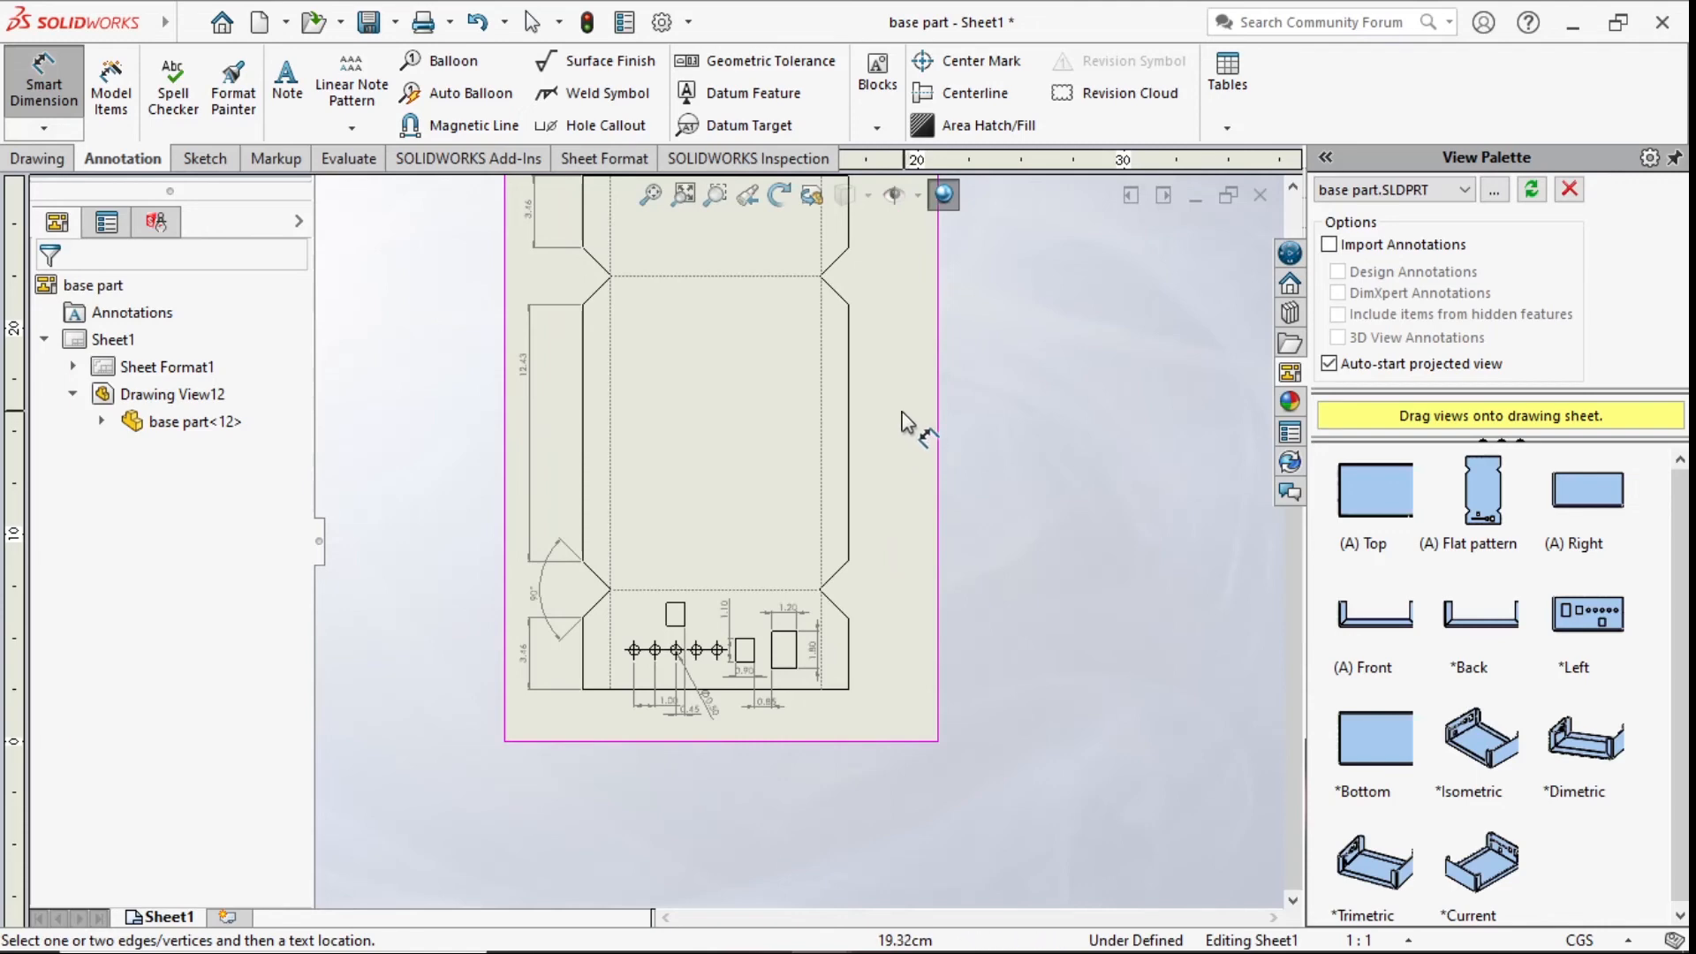
mouse_move(901, 415)
right_down()
mouse_move(898, 512)
mouse_move(895, 475)
right_up()
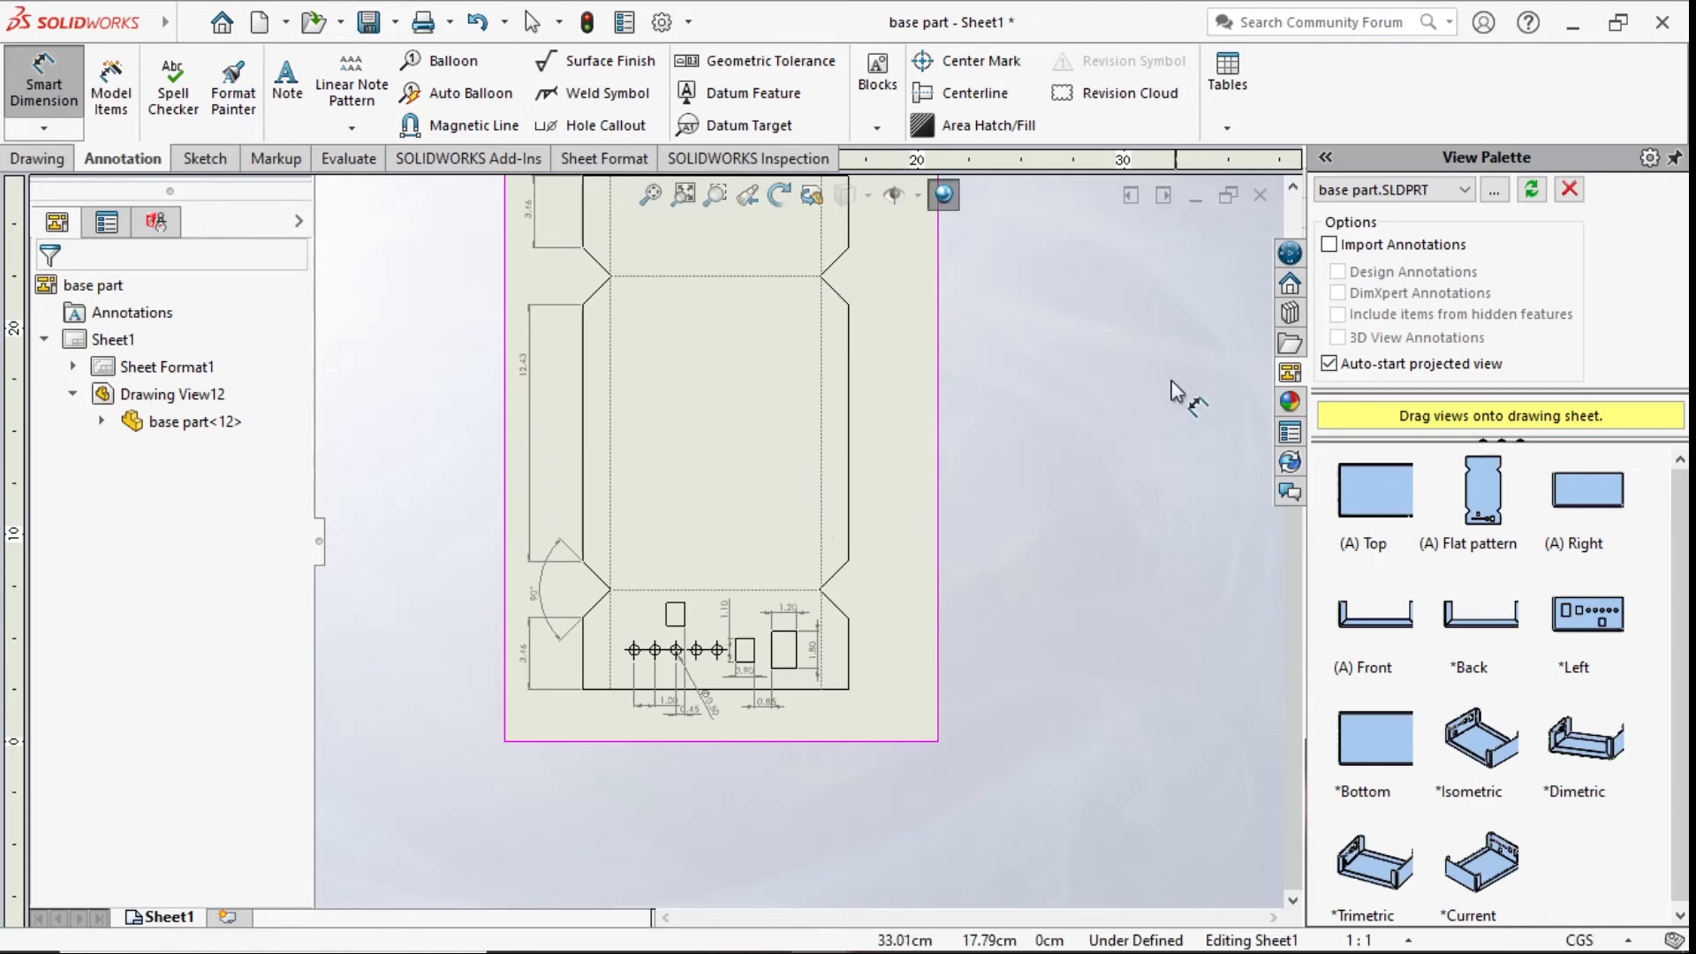
key(Escape)
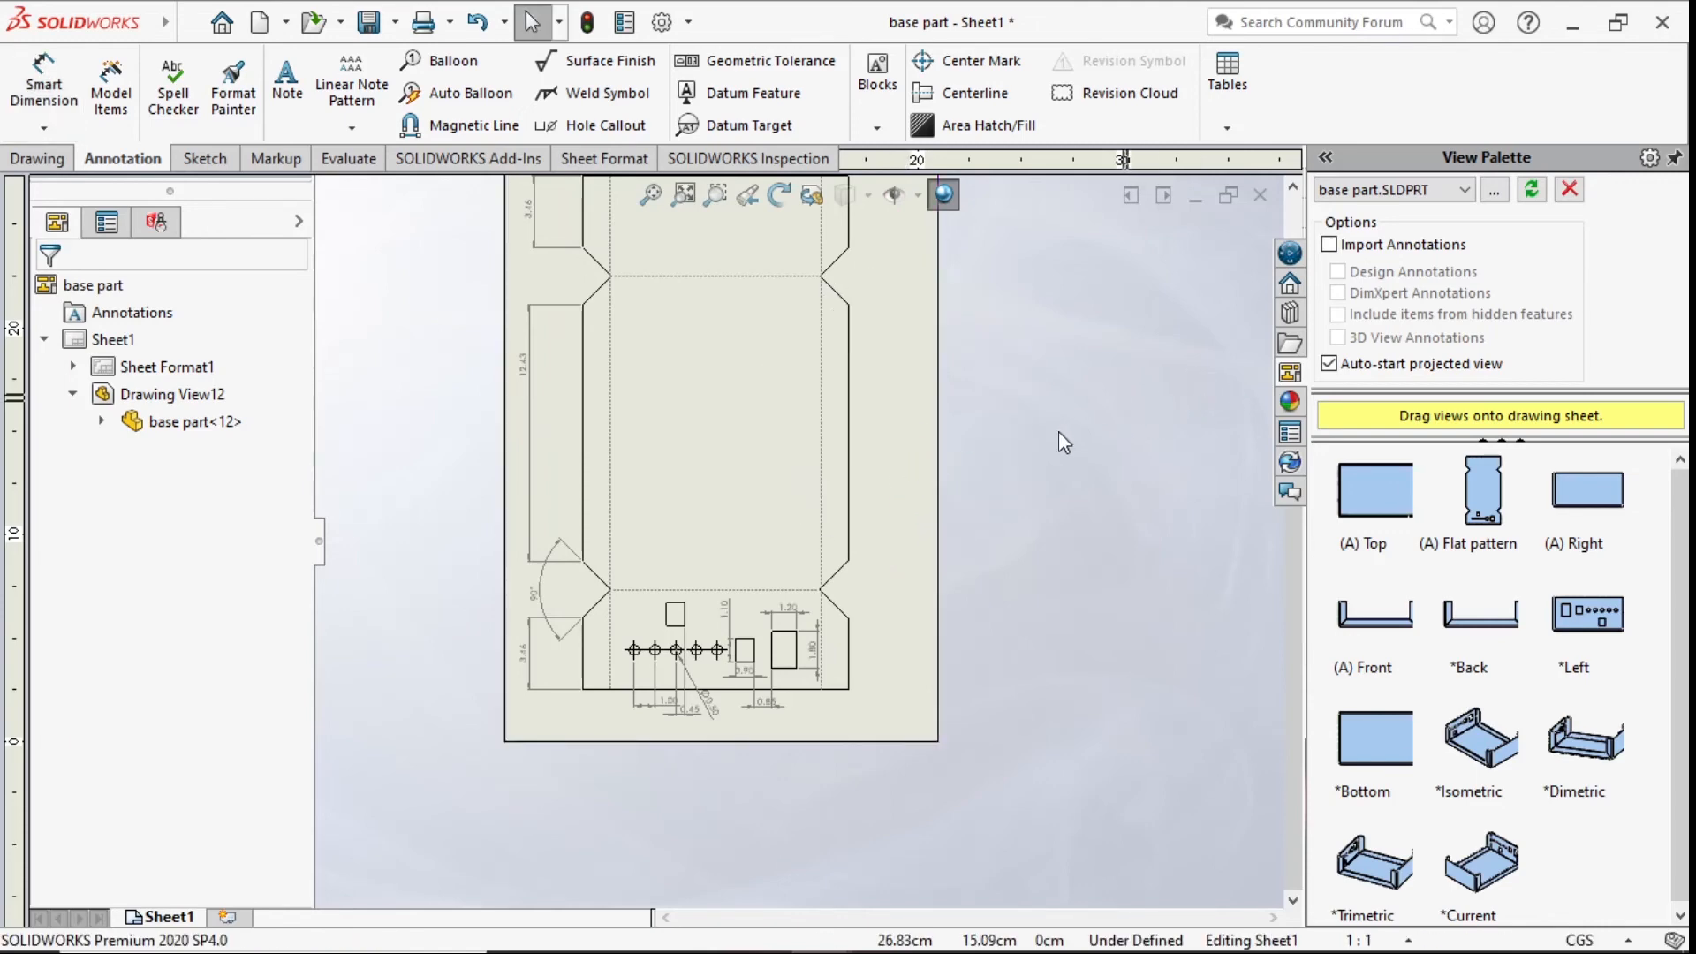
scroll(1058, 431, down, 1)
scroll(1050, 433, up, 3)
scroll(712, 424, down, 3)
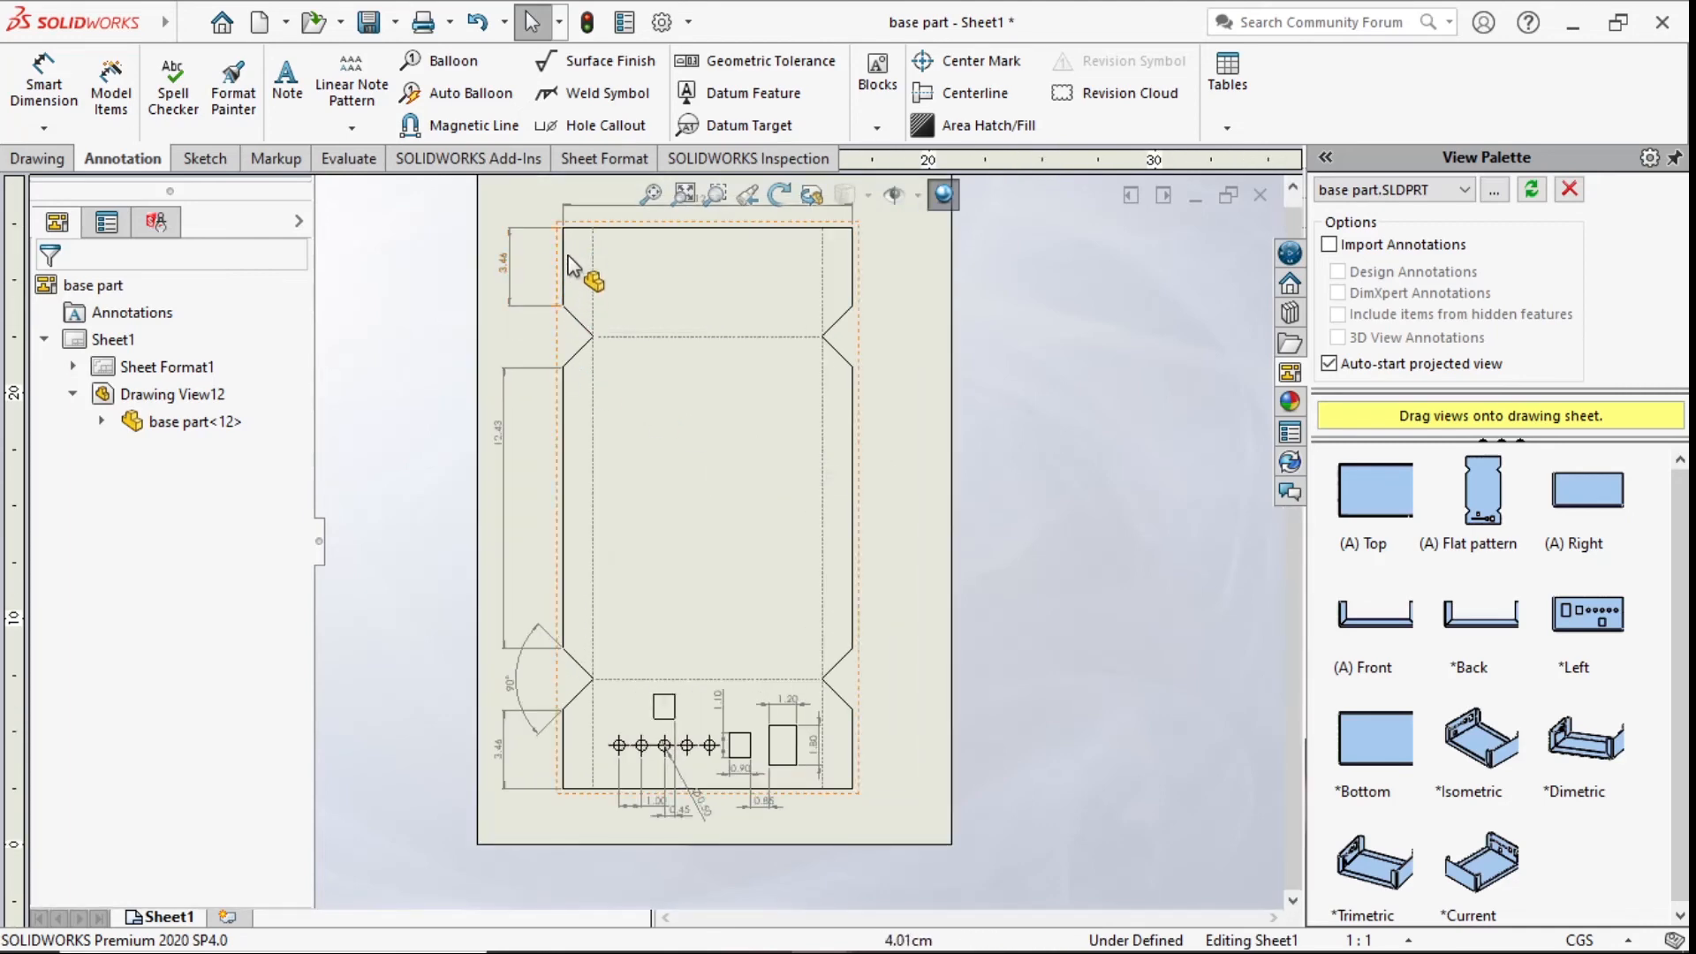
click(502, 262)
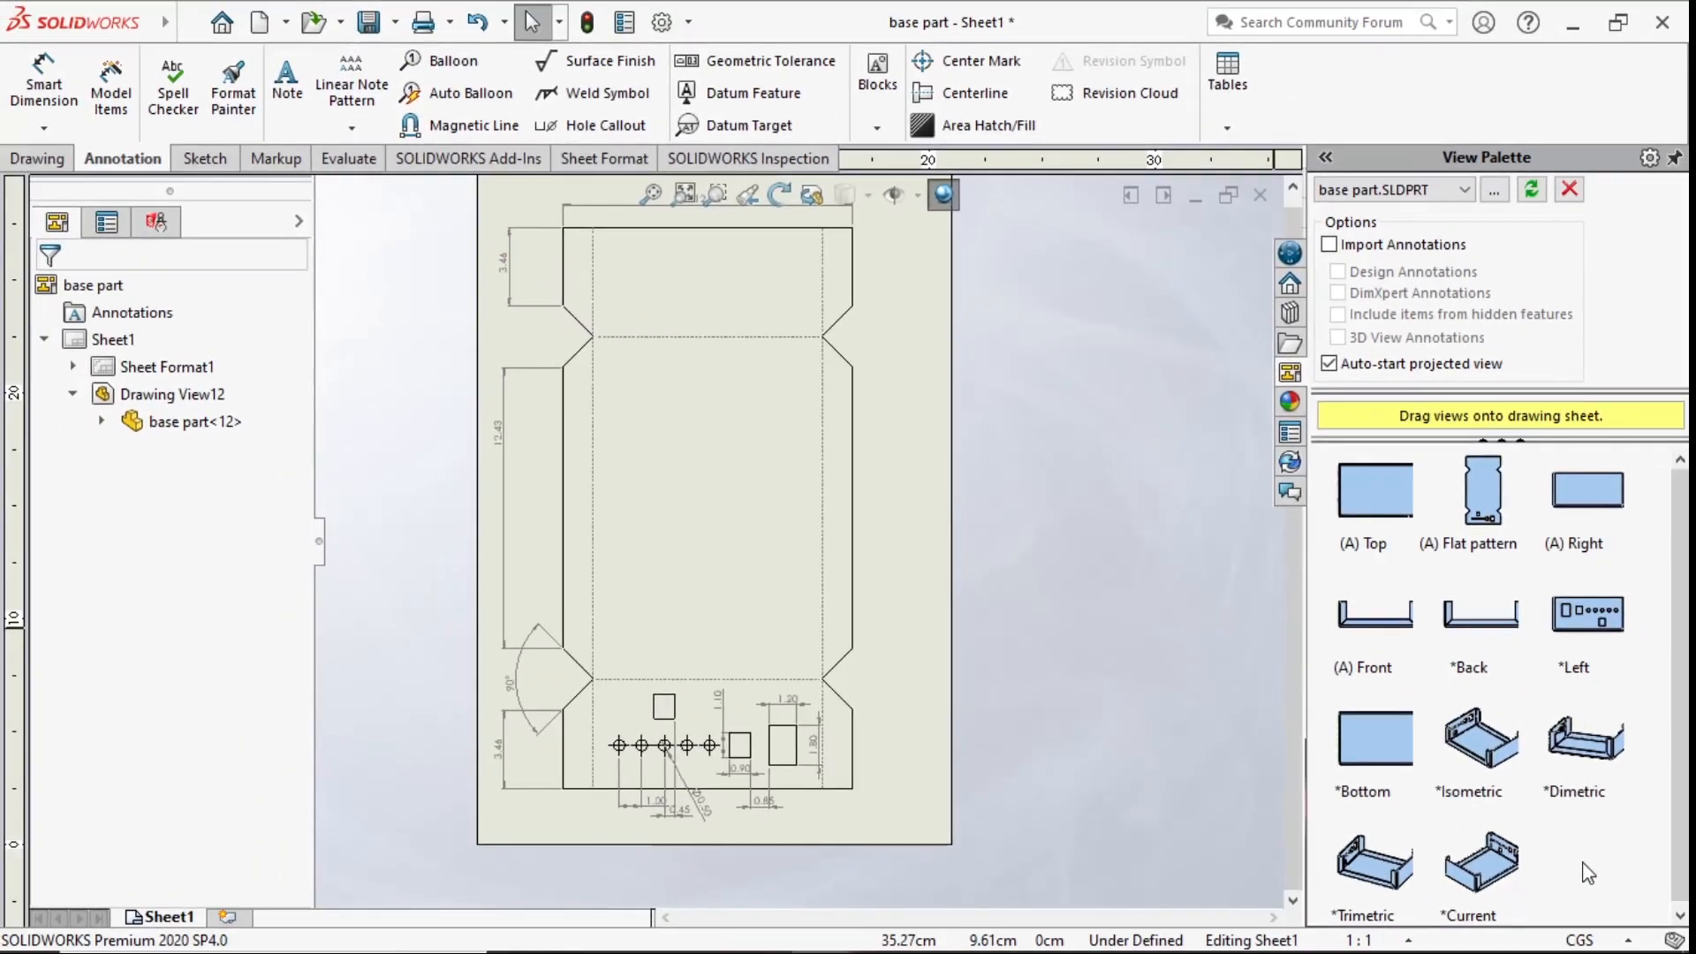
- Switch the drawing's units to MMGS (millimeter, gram, second) to check the dimensions, and return them to CGS
click(1634, 939)
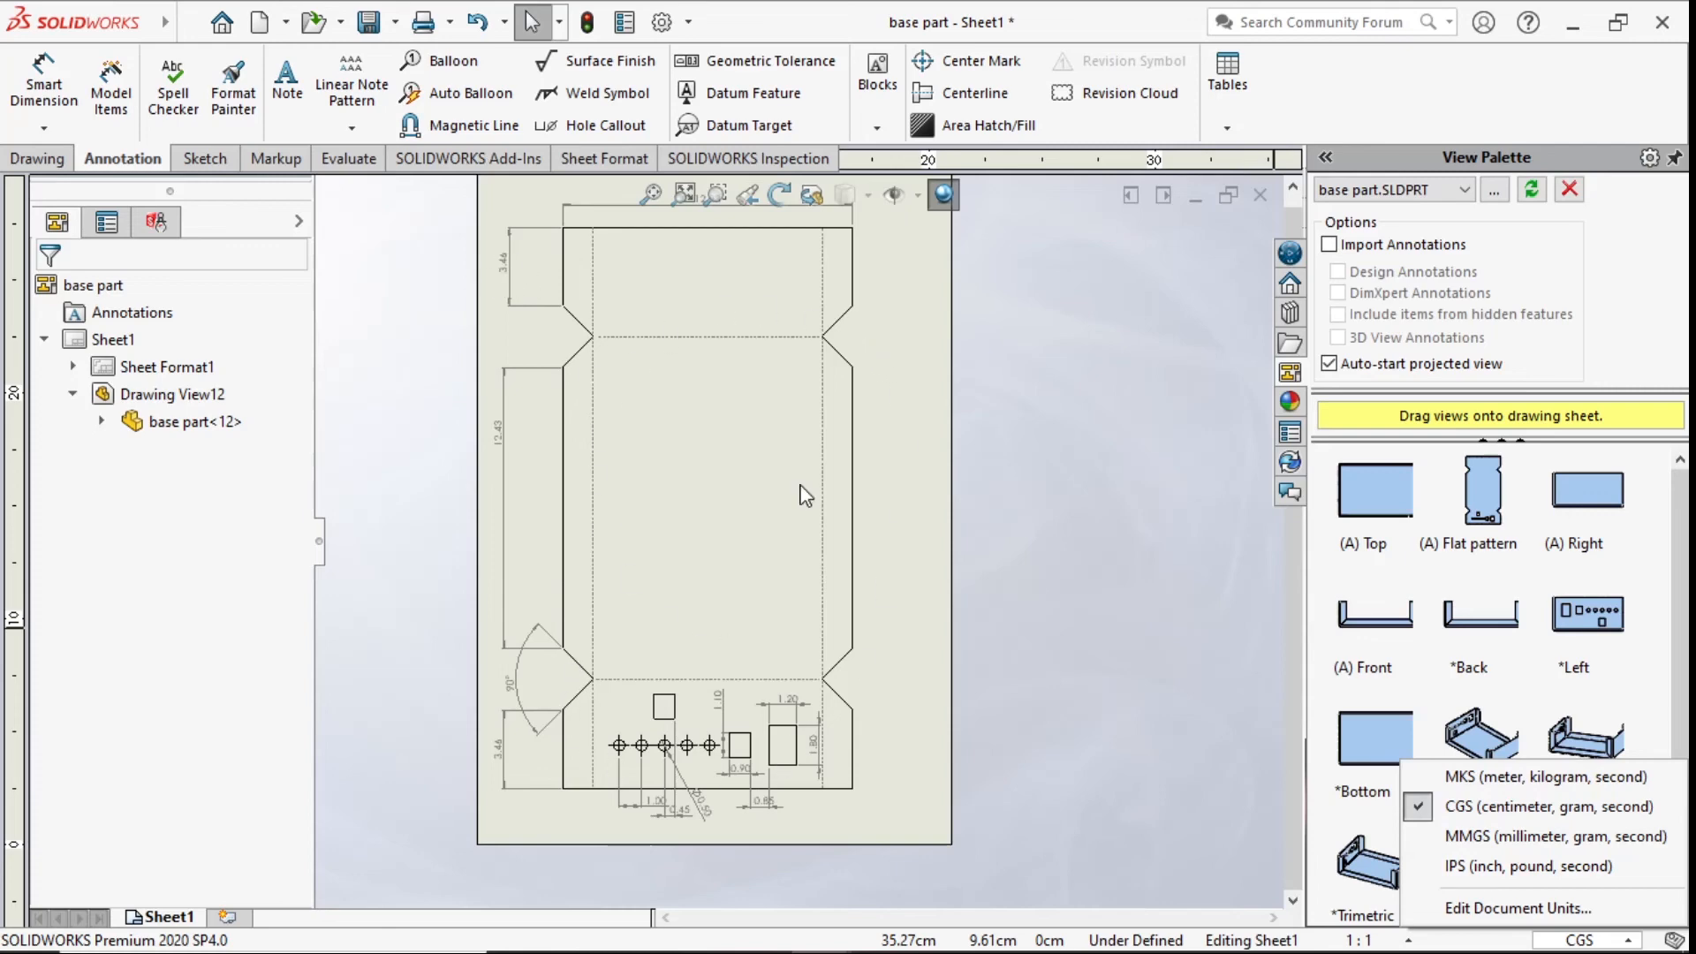
click(1589, 940)
click(1590, 940)
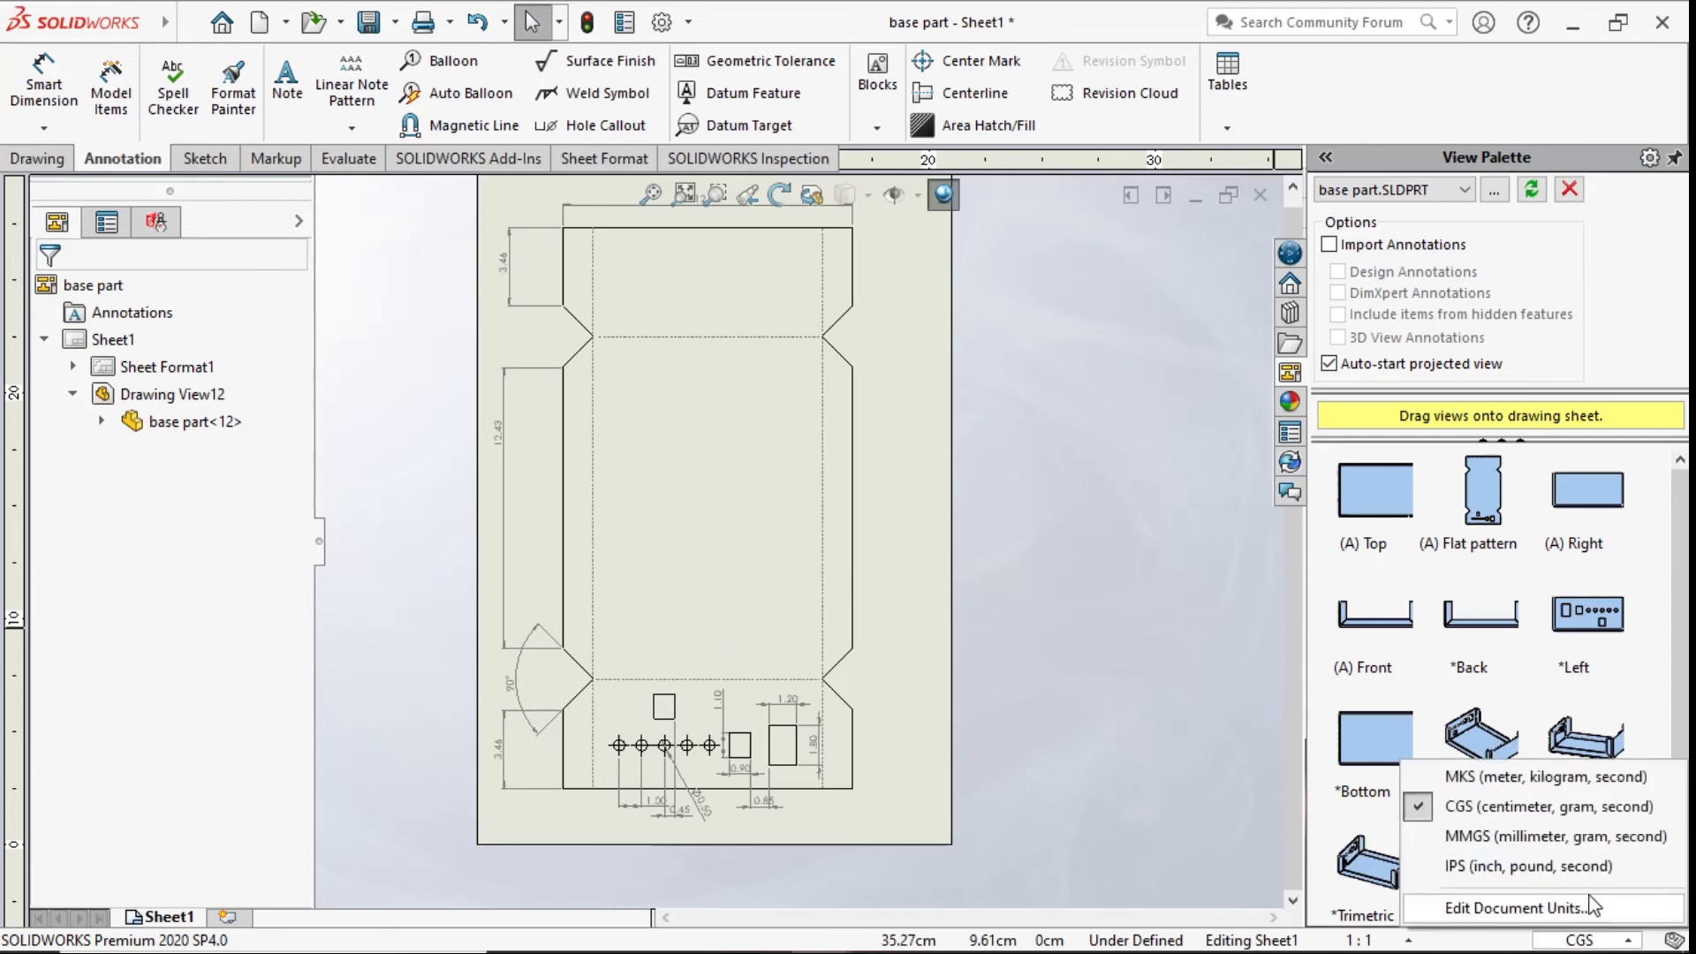
click(1526, 835)
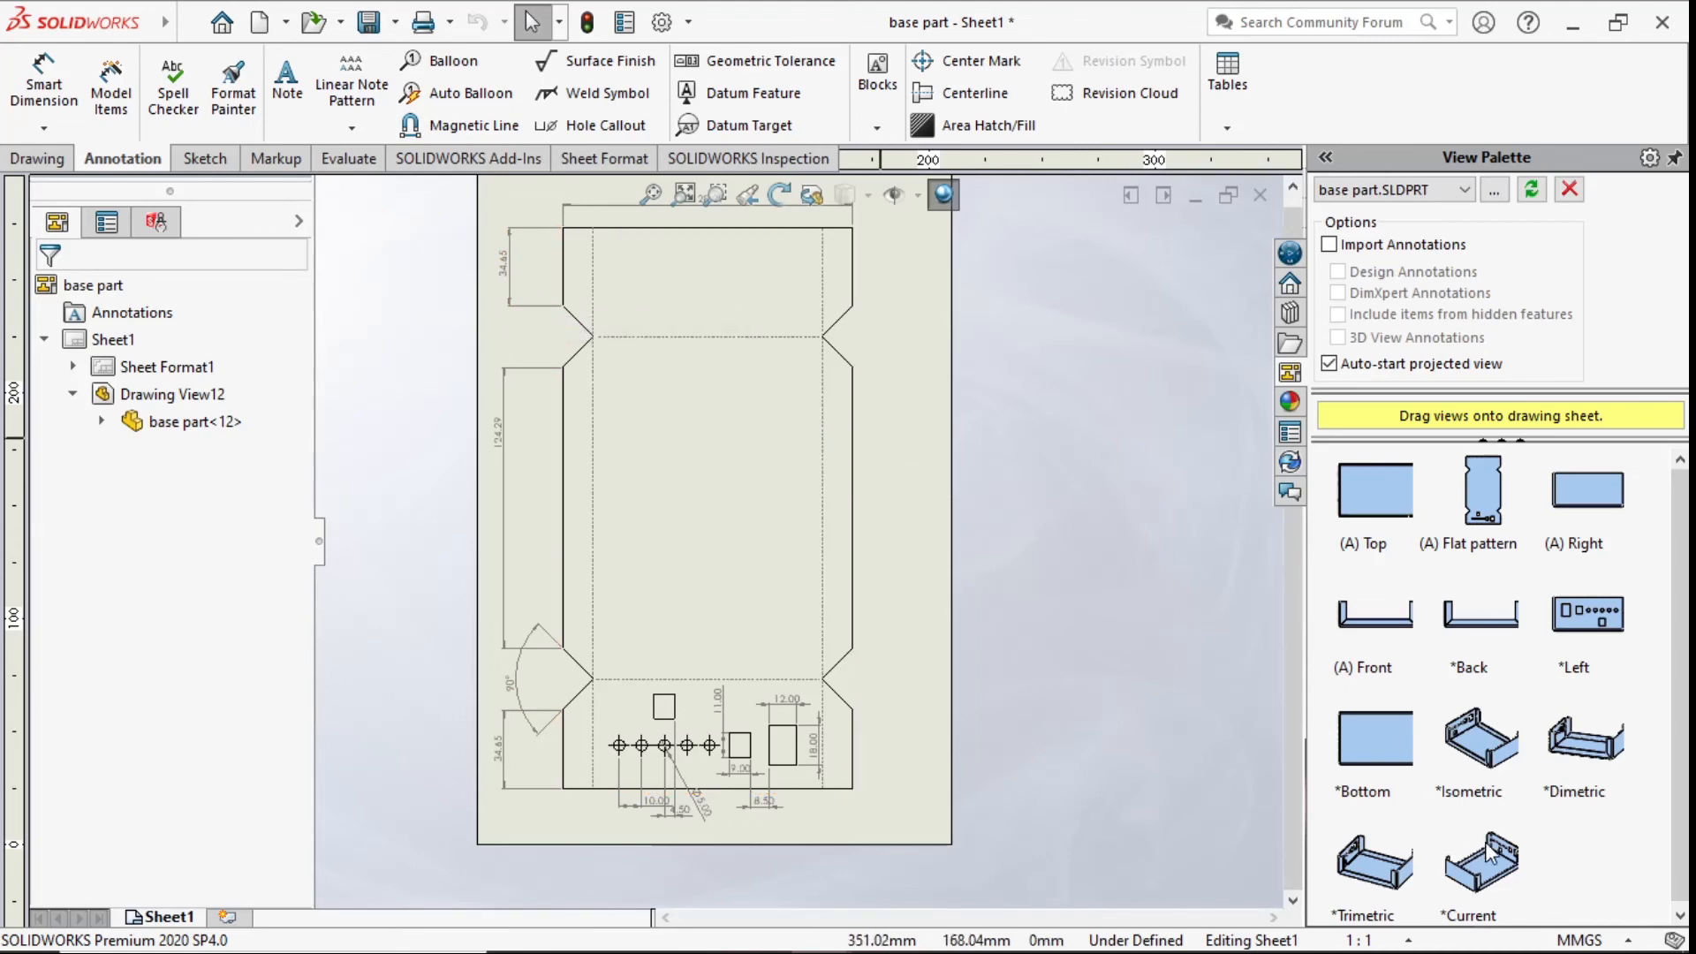
click(1607, 940)
click(1507, 806)
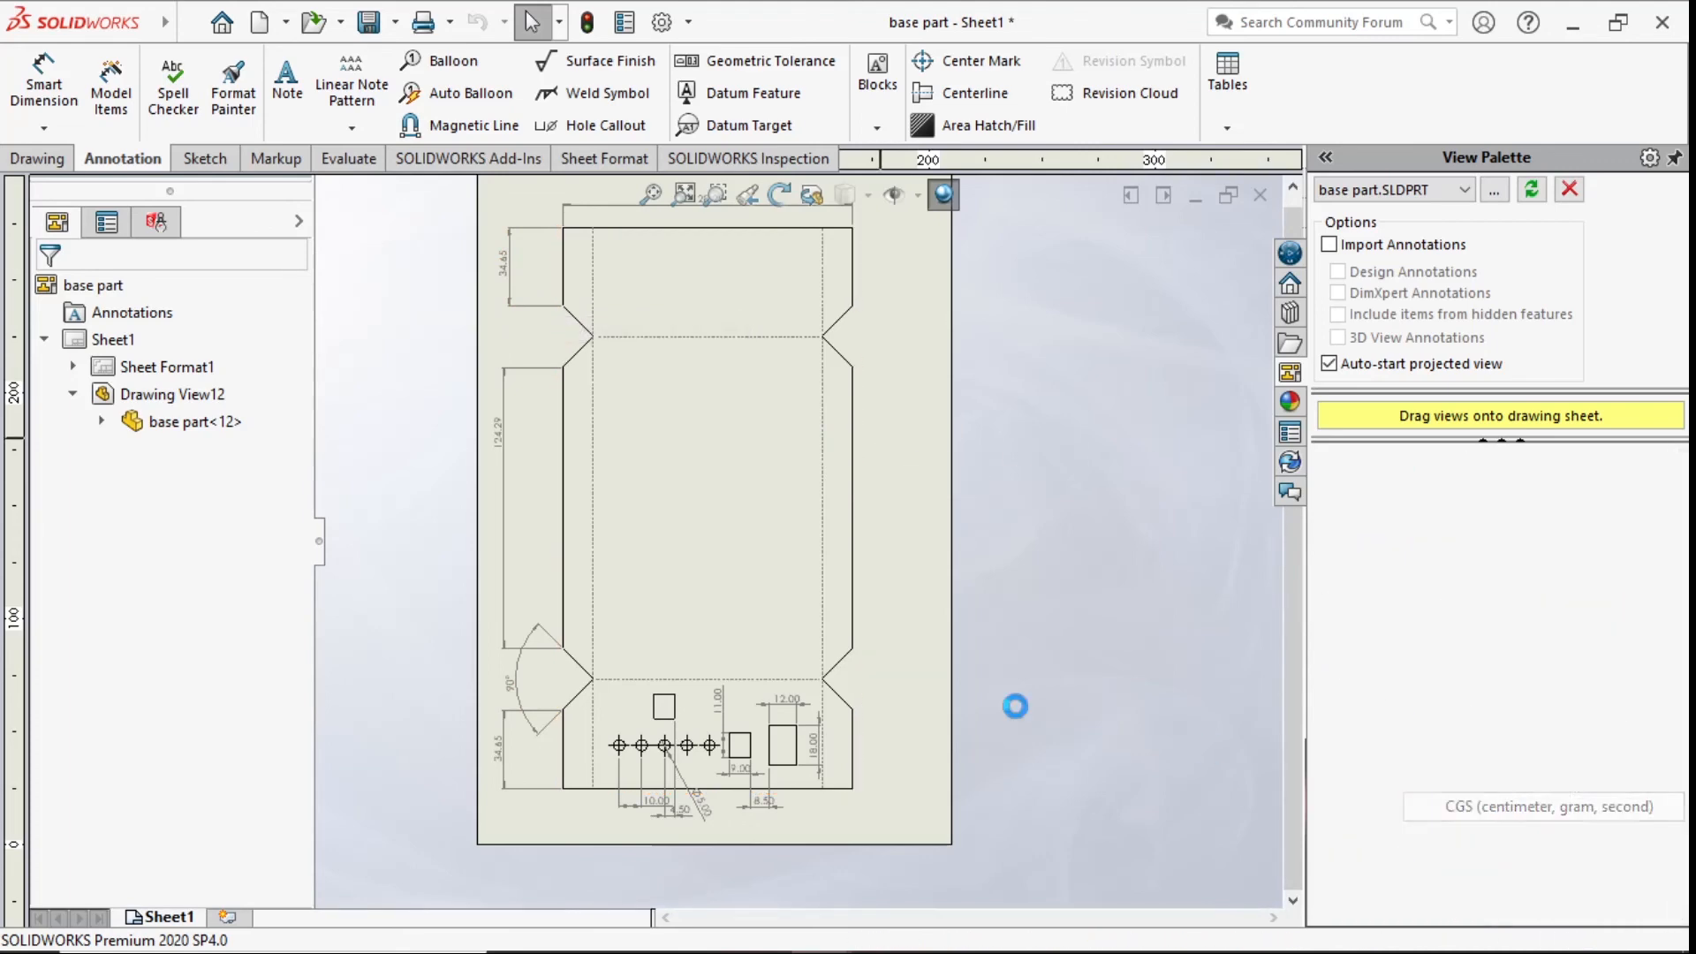
click(892, 370)
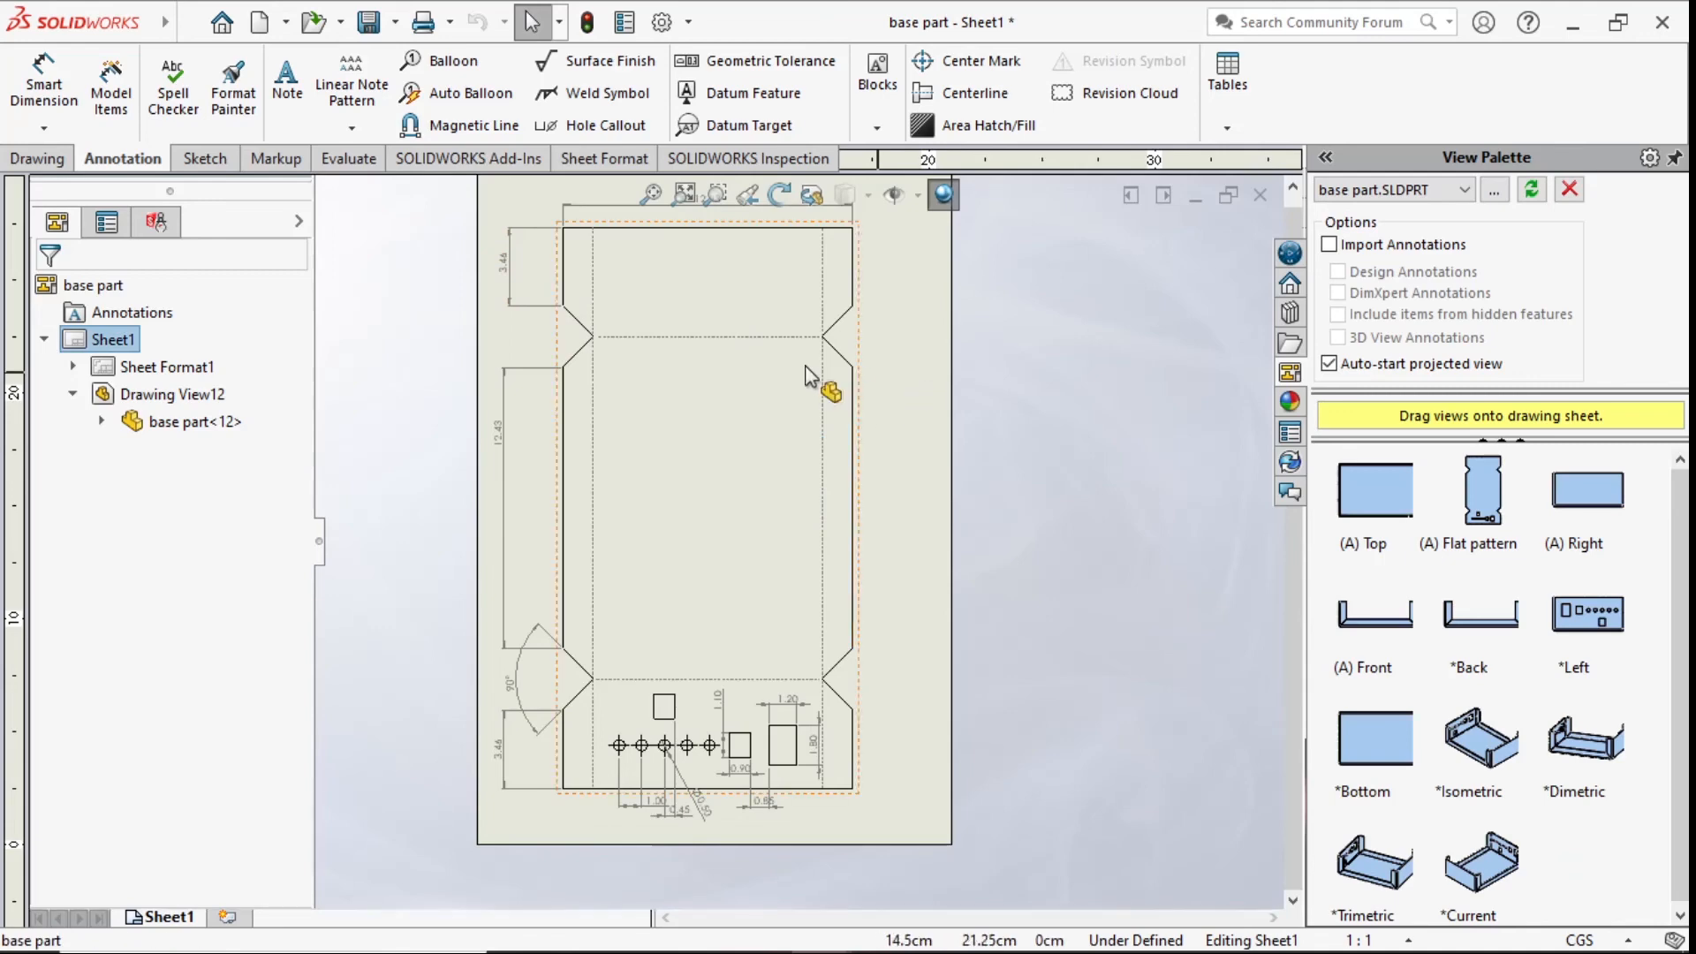
- Save the drawing as base part.pdf in the my design folder, using the Adobe Portable Document Format type
scroll(808, 372, down, 1)
scroll(809, 371, up, 2)
click(232, 23)
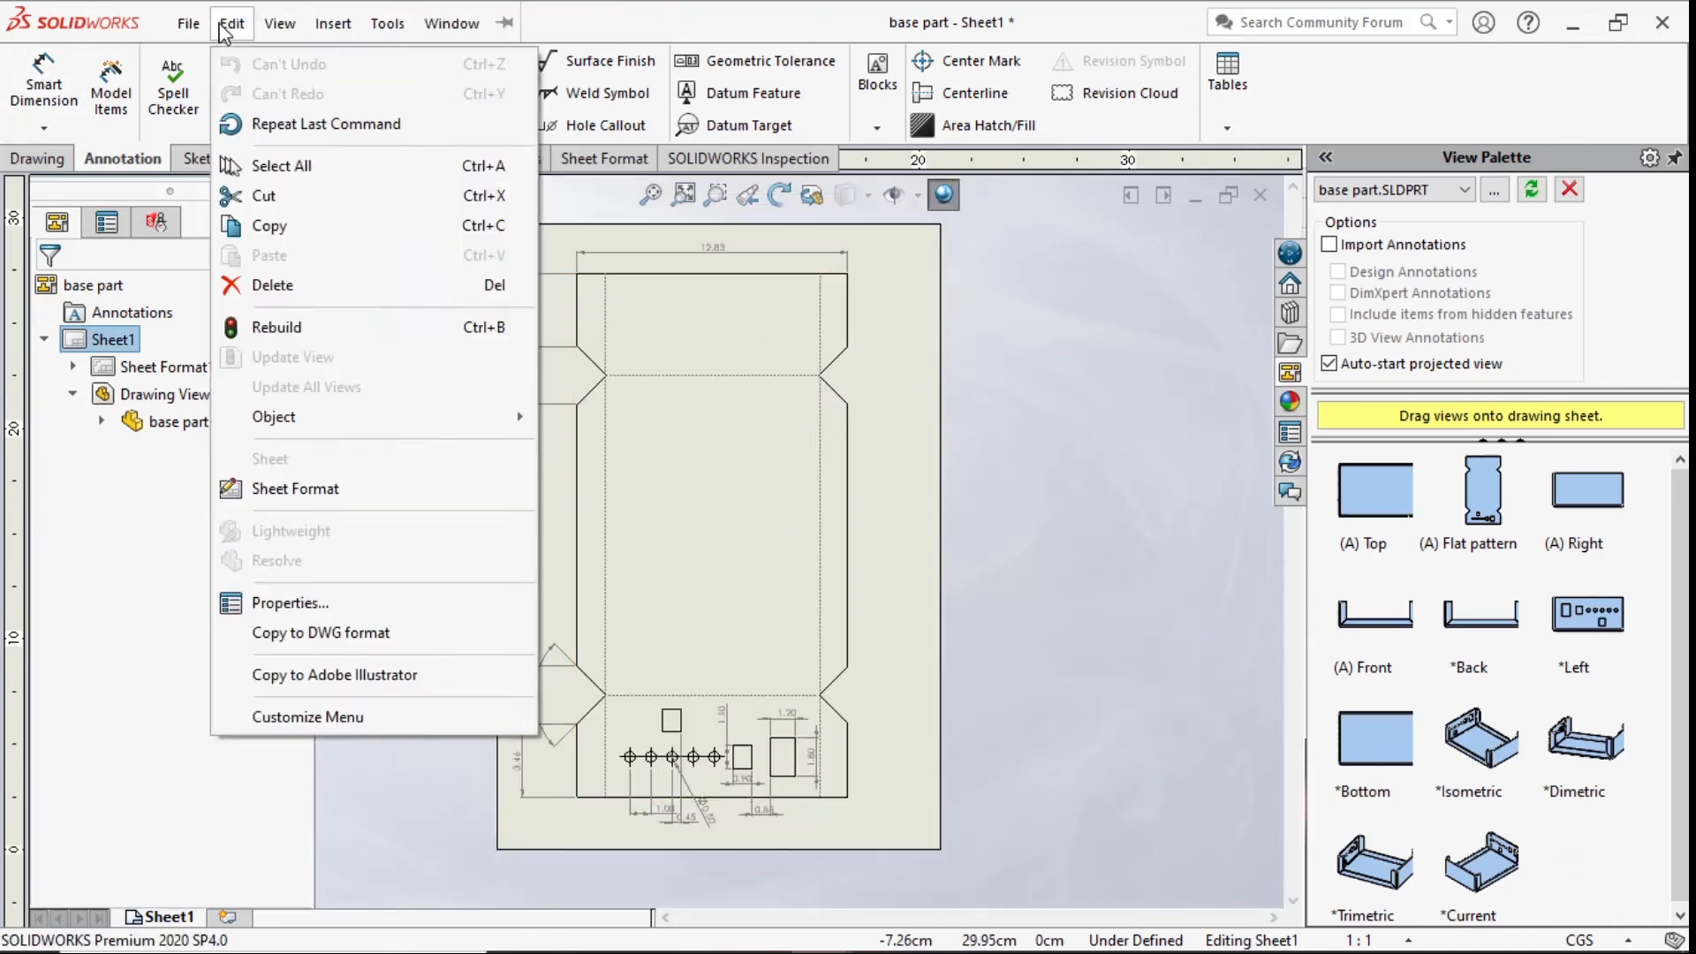
mouse_move(188, 23)
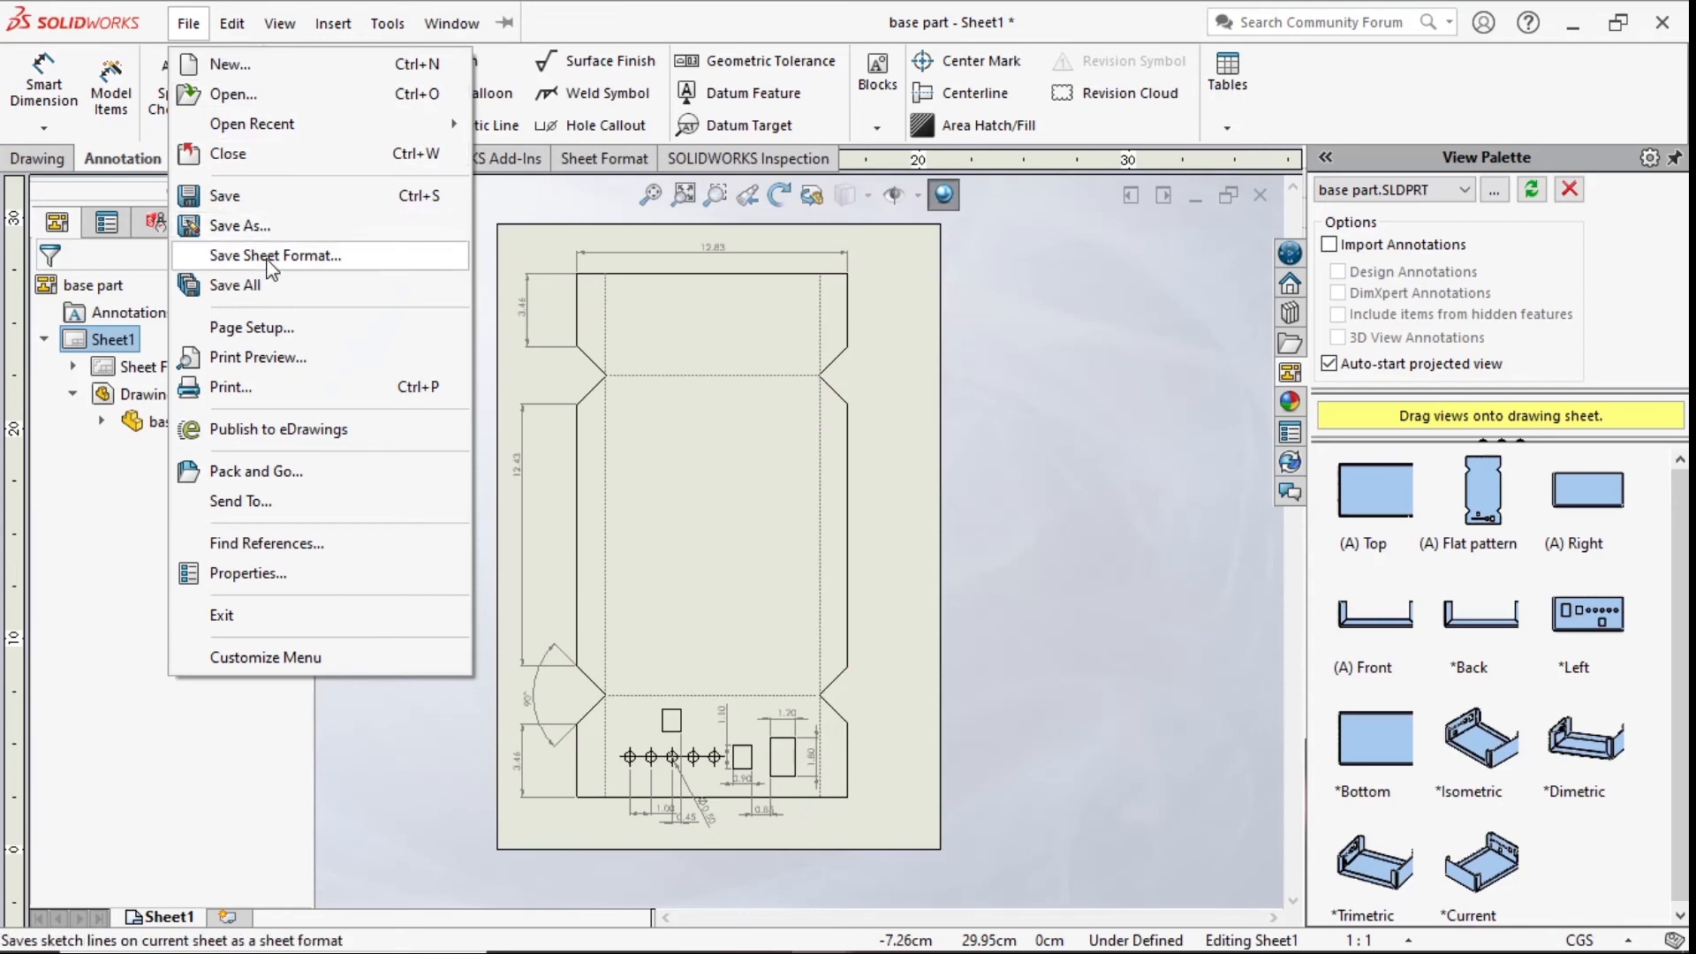
click(241, 226)
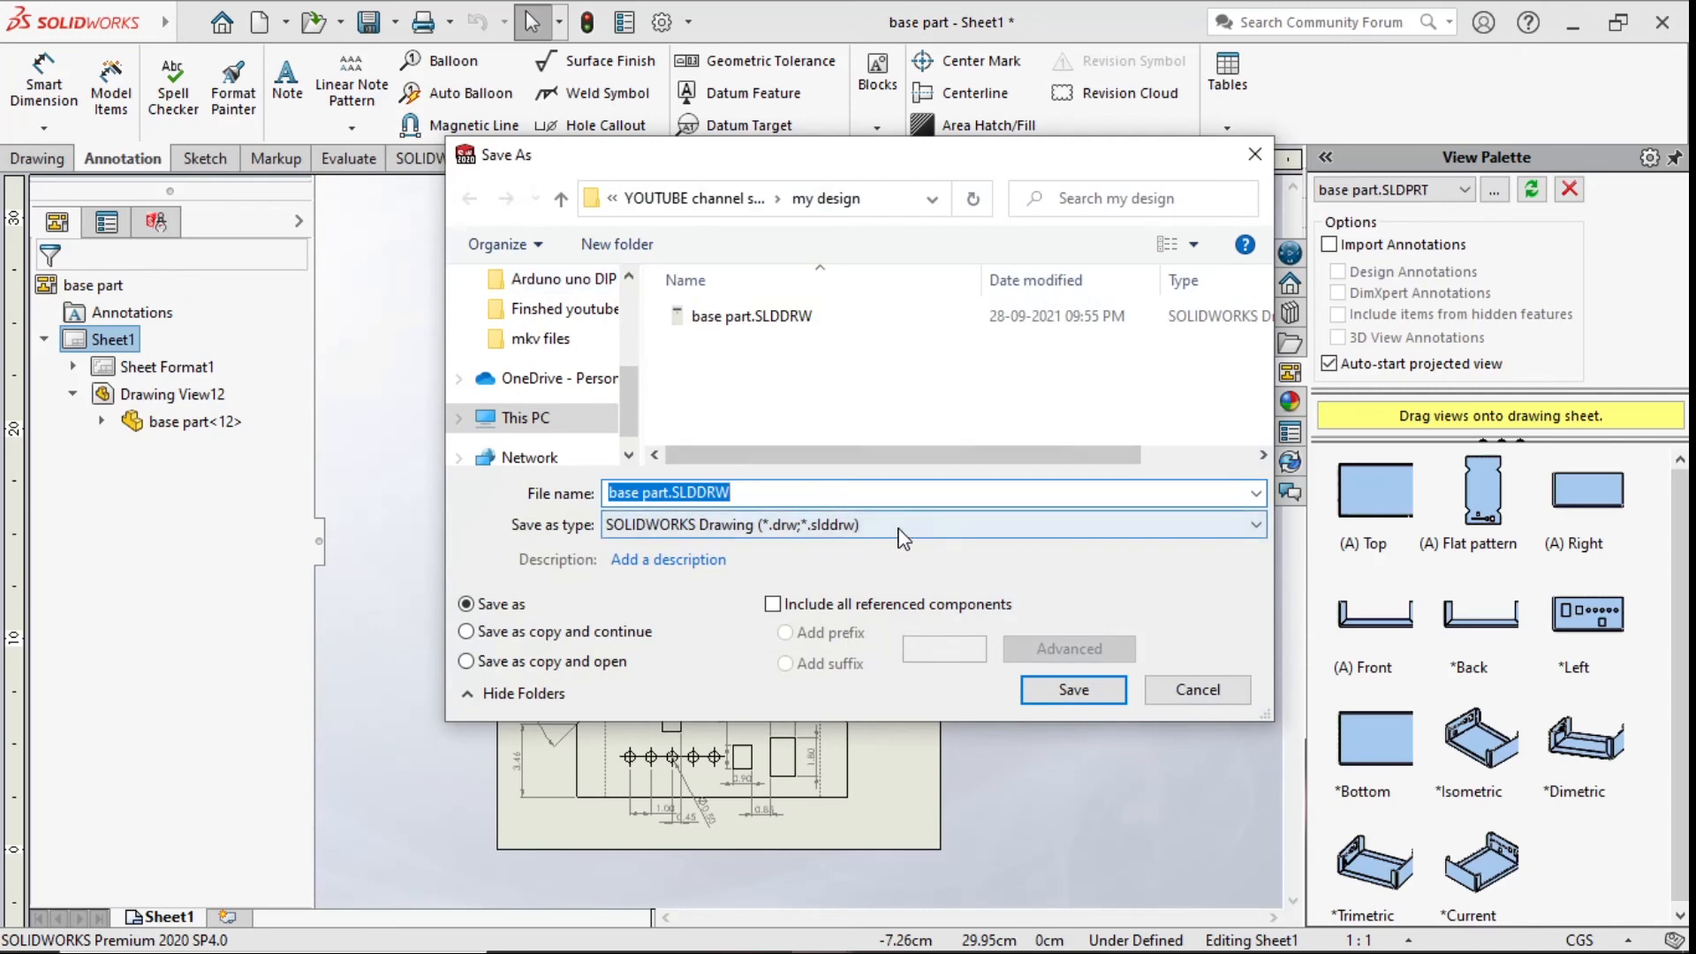
click(901, 527)
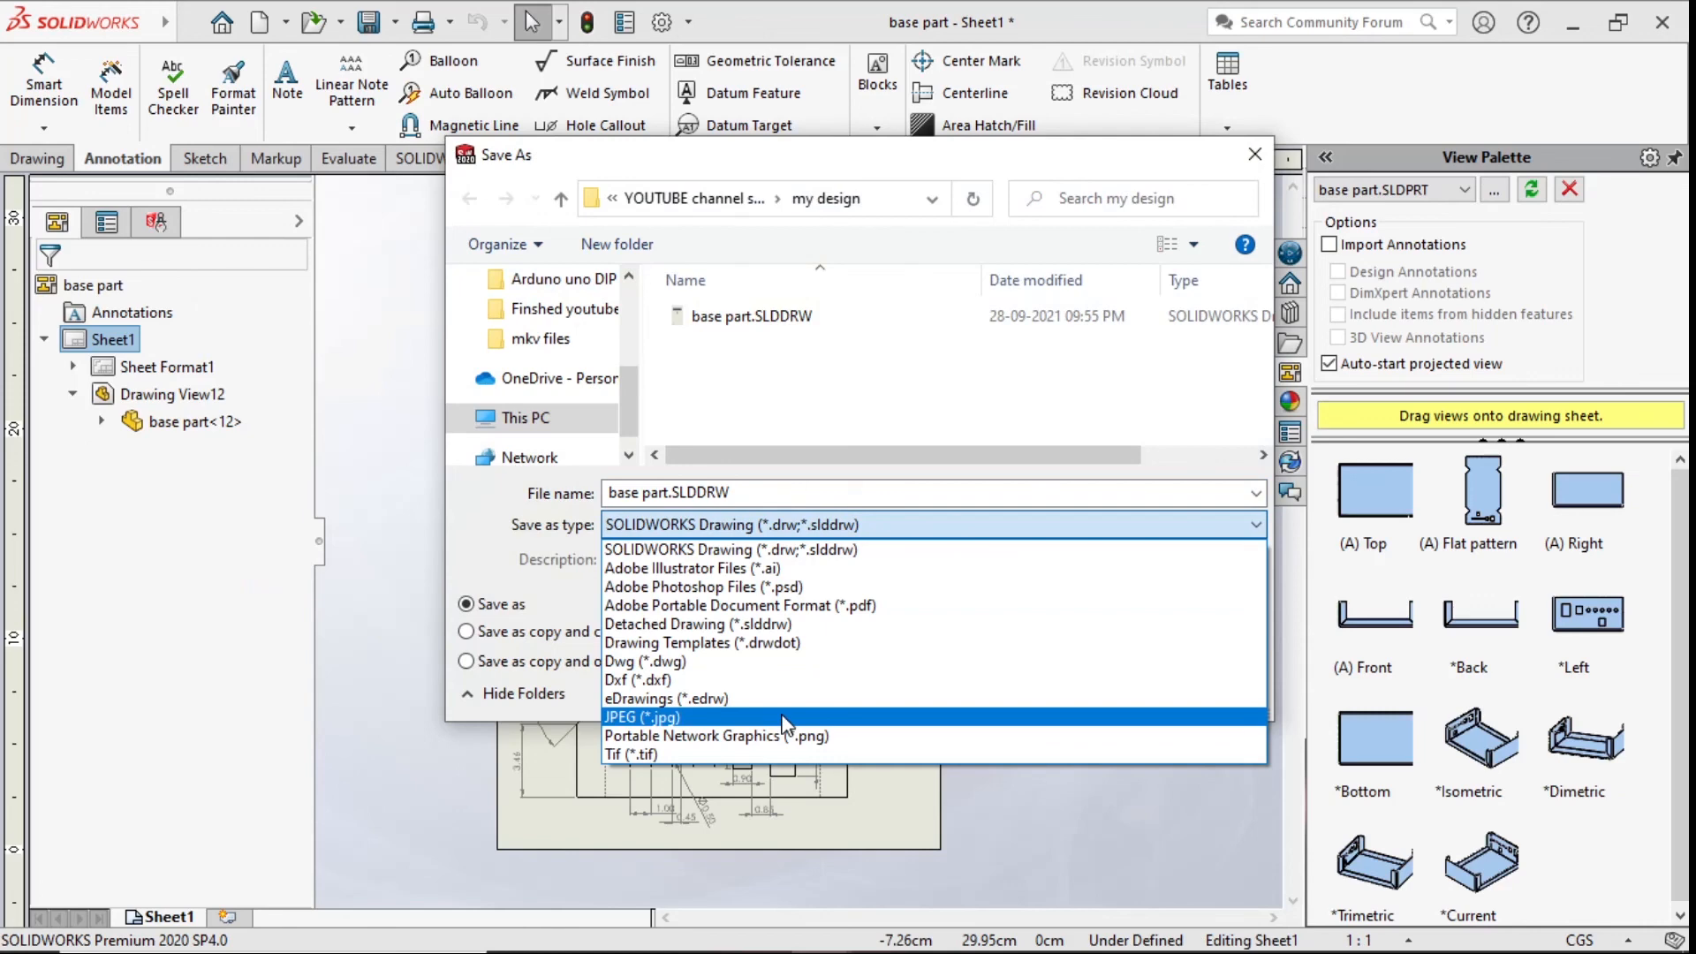
click(823, 606)
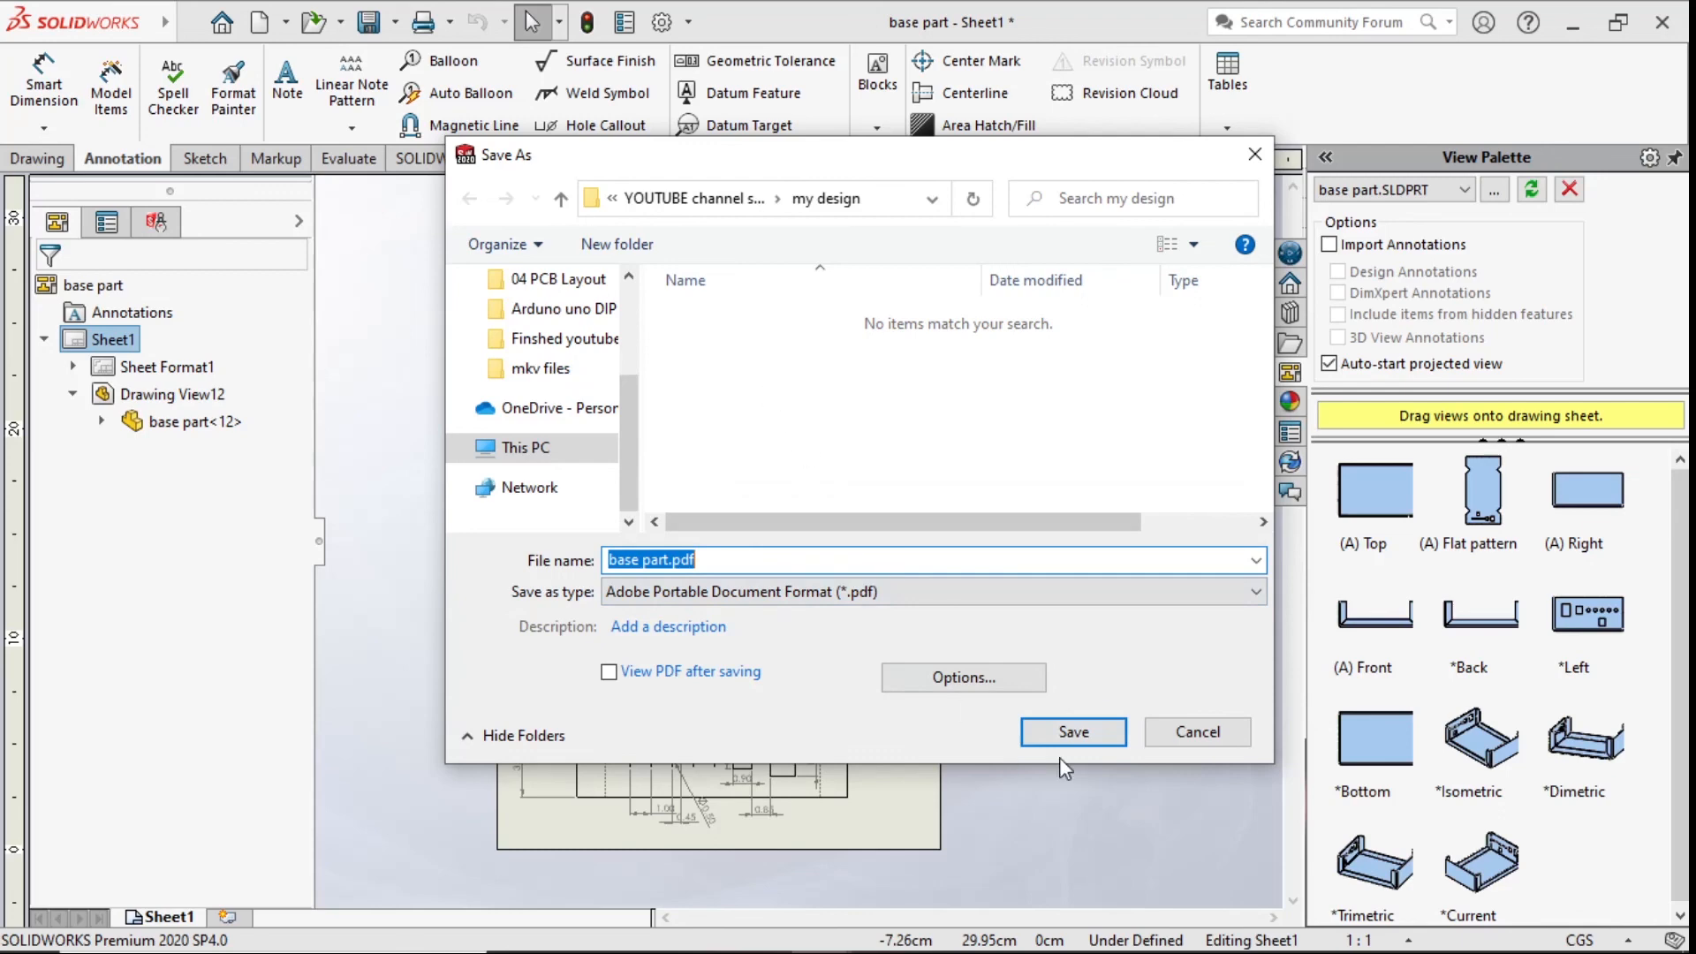